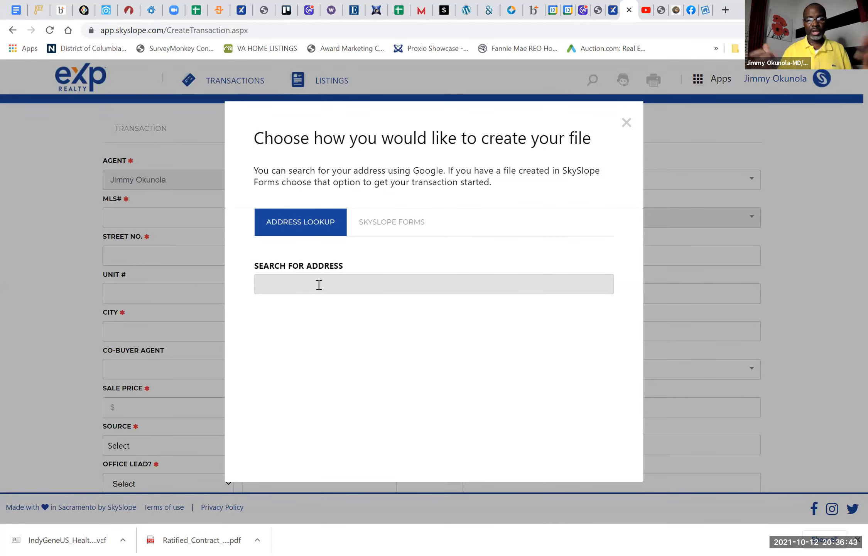
Step: Look up the property's street address and import the matching full address into the new transaction form
text(3506)
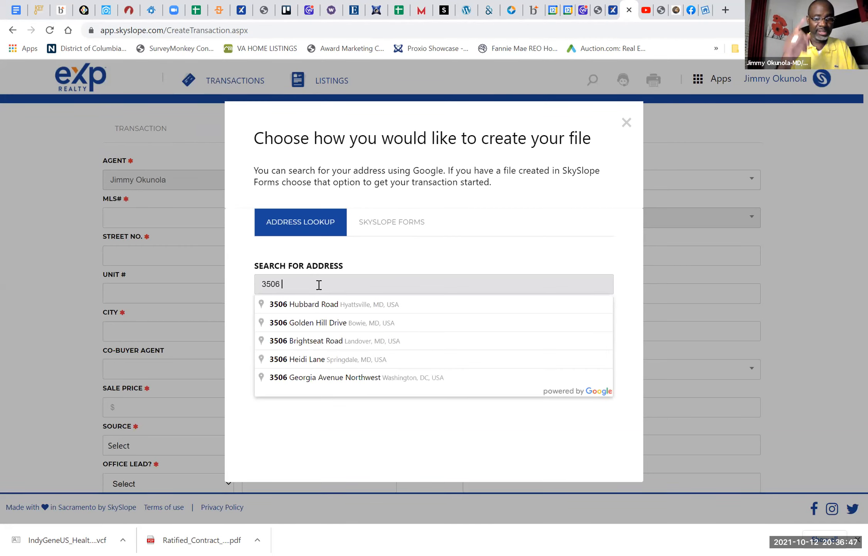
click(319, 325)
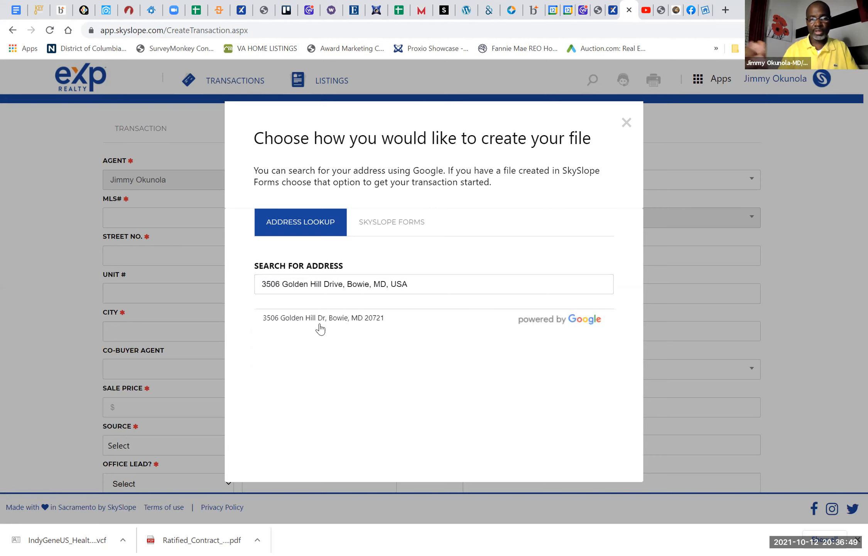
click(315, 318)
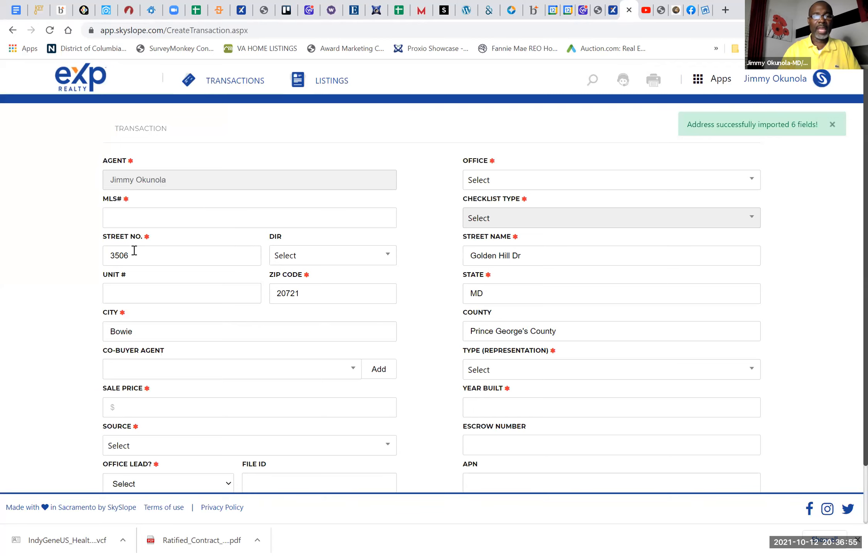
Step: Set the transaction's sale price to $575,000.00 and its source to Personal Referral
scroll(246, 315, down, 2)
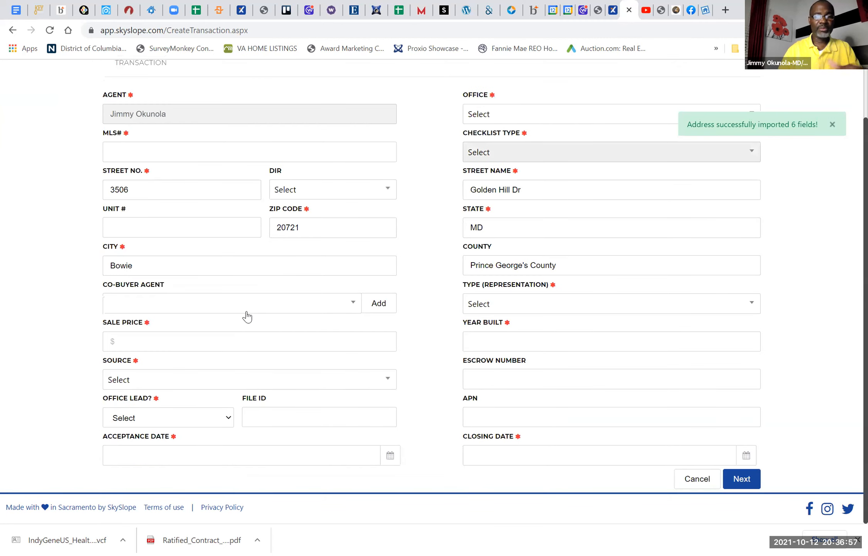
click(176, 337)
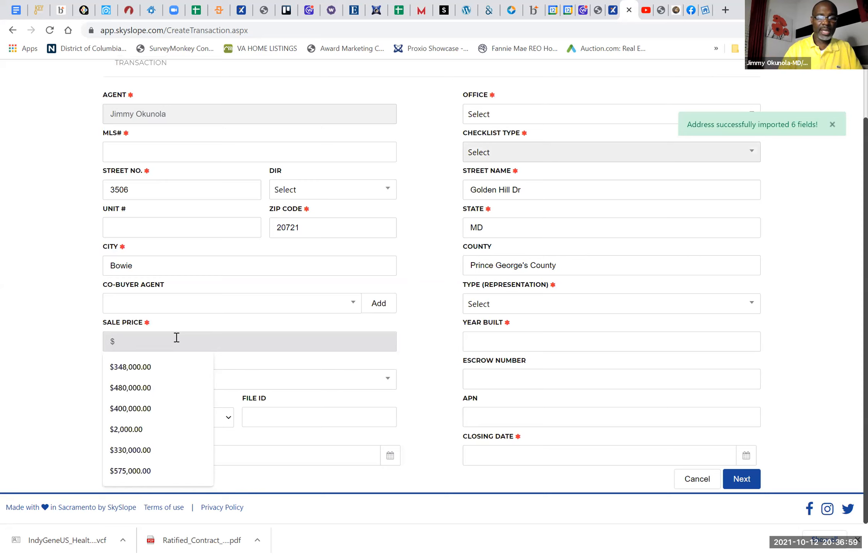
click(141, 471)
click(170, 386)
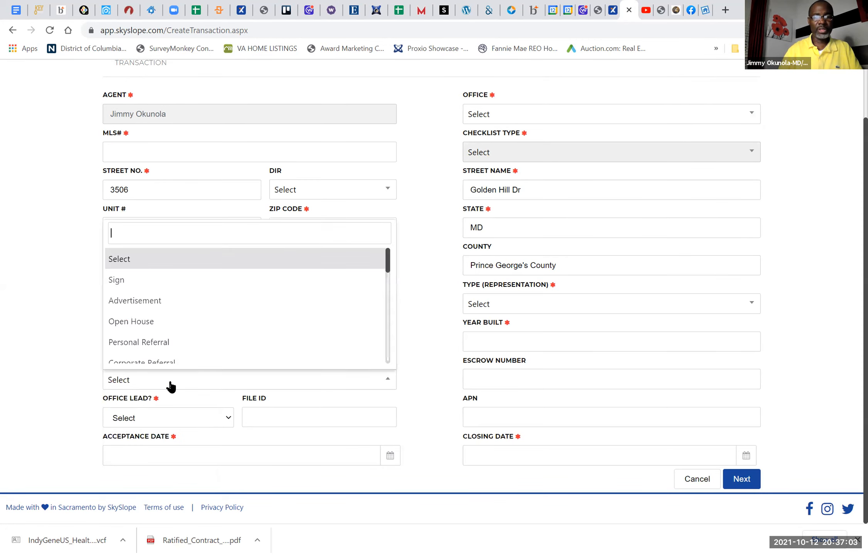
click(172, 342)
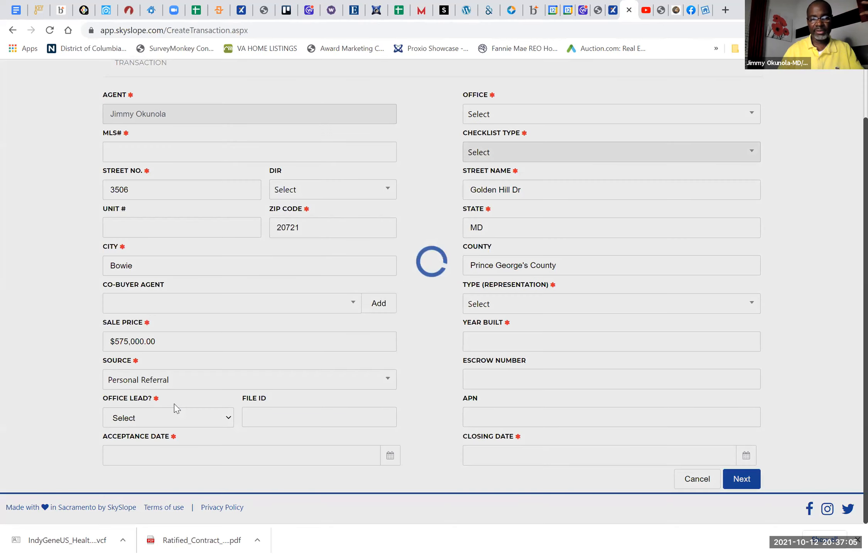
Step: Set Office Lead to No and the acceptance date to 10/12/2021
click(206, 417)
click(233, 455)
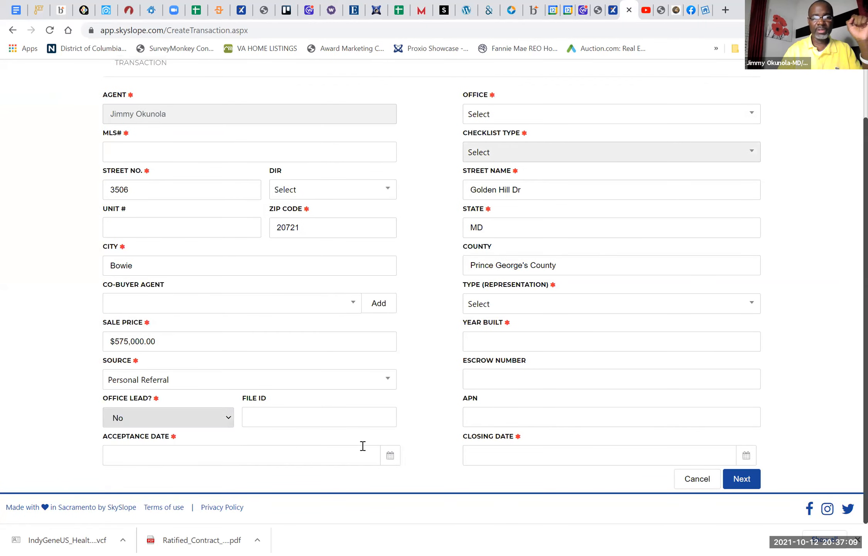
click(390, 457)
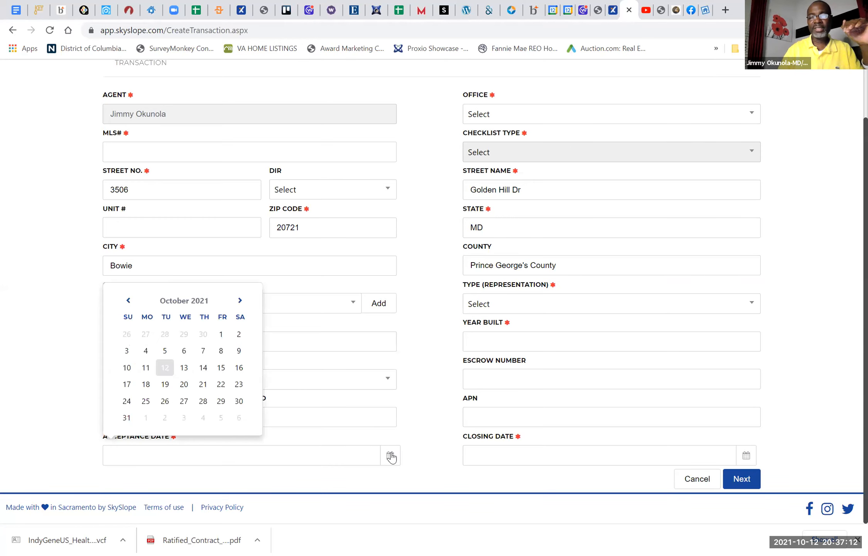
click(164, 368)
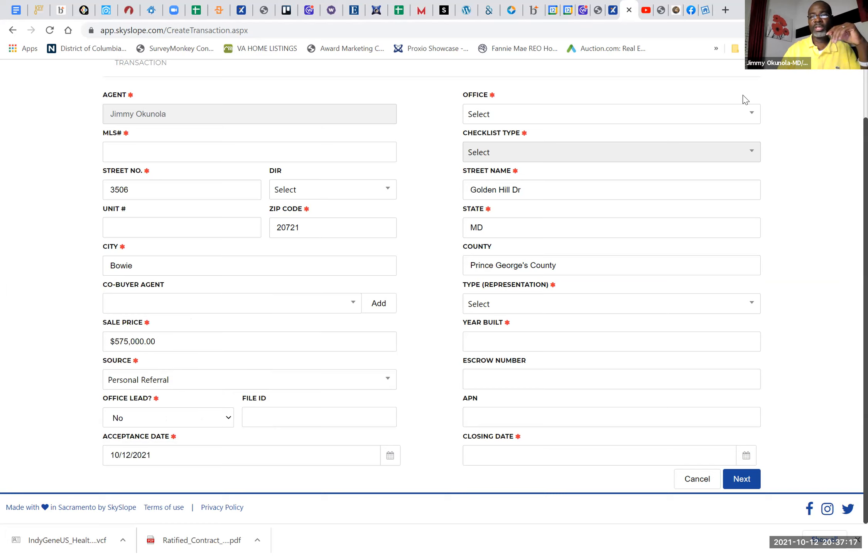
Step: Assign the transaction to the Maryland office with the checklist type MD: Prince Georges County Sale
click(746, 114)
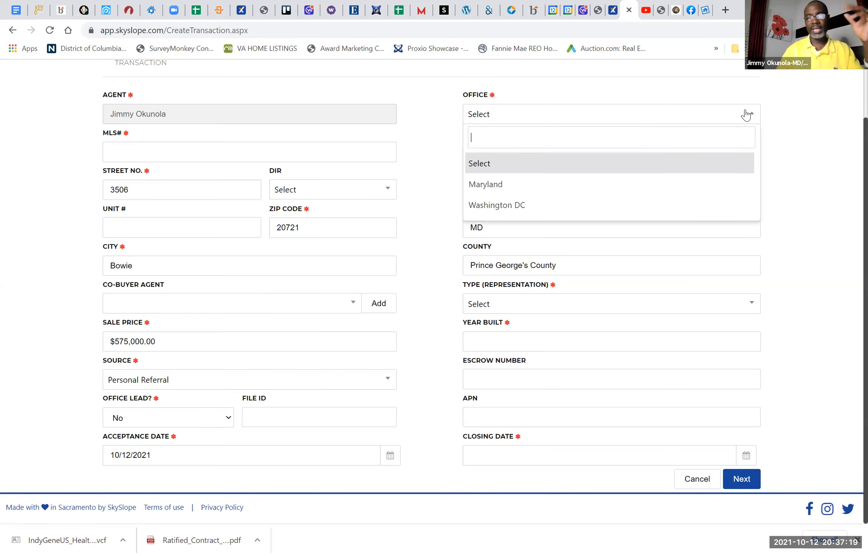
click(541, 186)
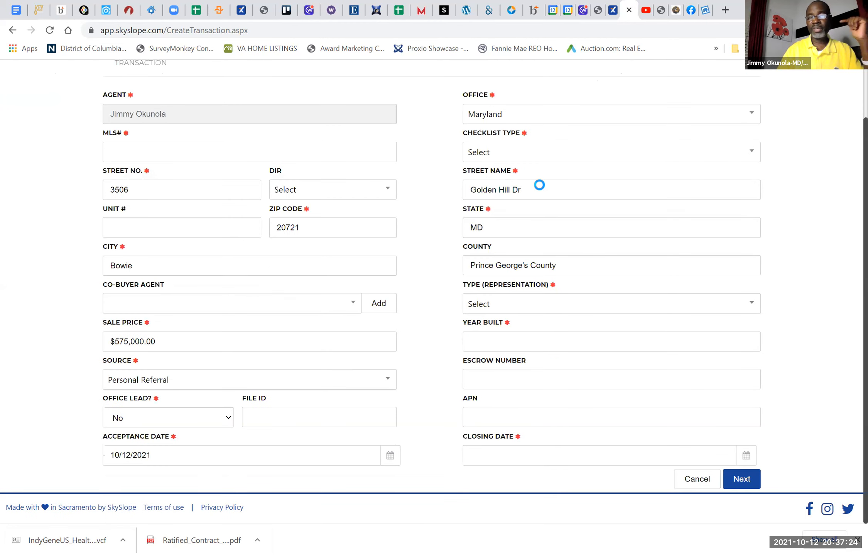
click(521, 153)
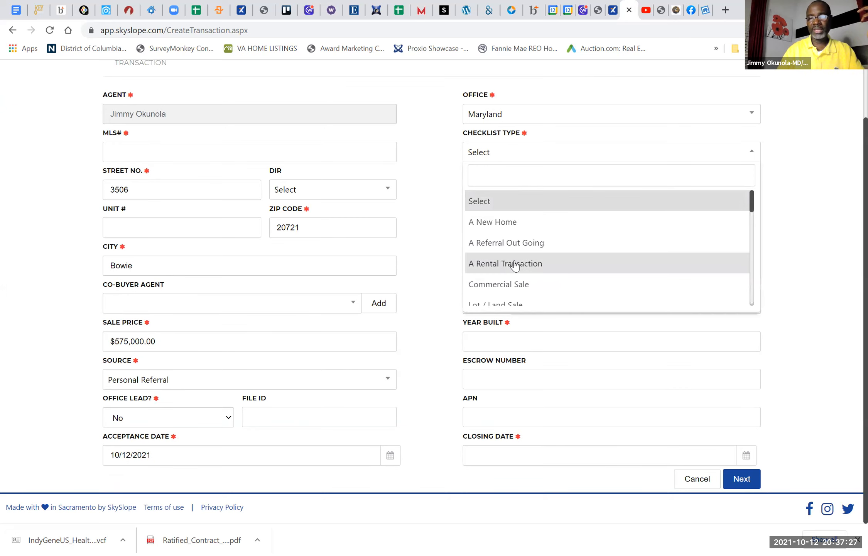
scroll(515, 267, down, 3)
scroll(515, 266, down, 8)
scroll(515, 265, down, 3)
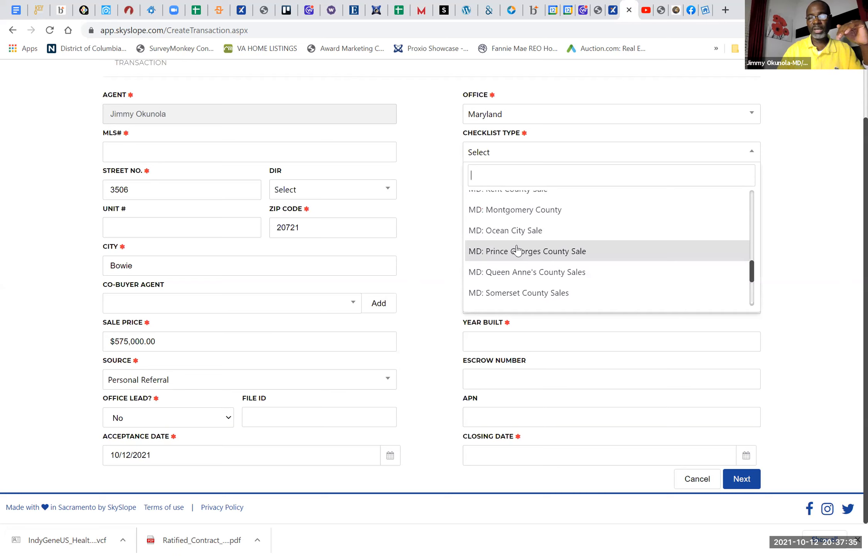
click(517, 250)
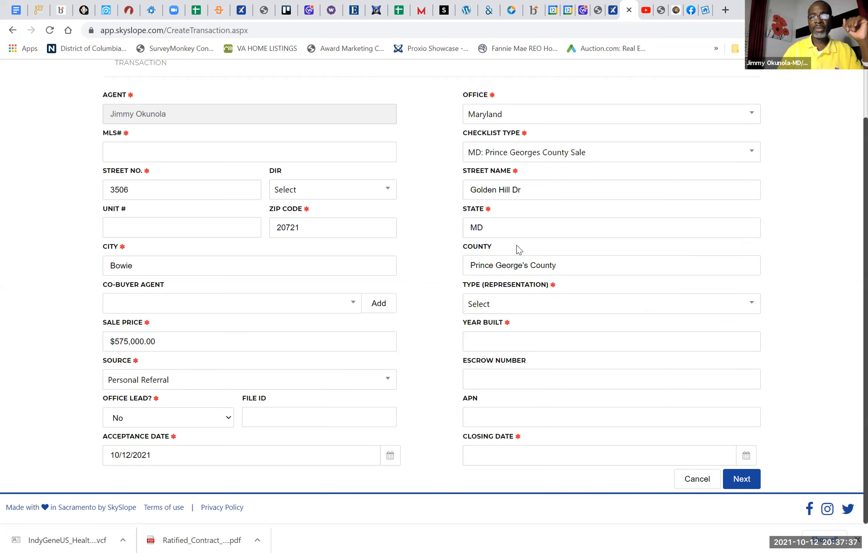
Step: Set the representation type to Purchase / Tenant and the year built to 1991
click(517, 303)
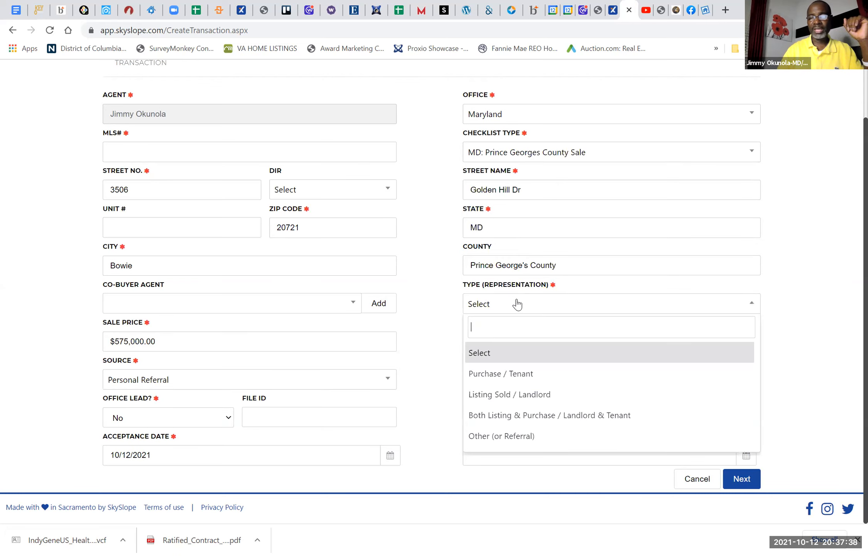
click(510, 375)
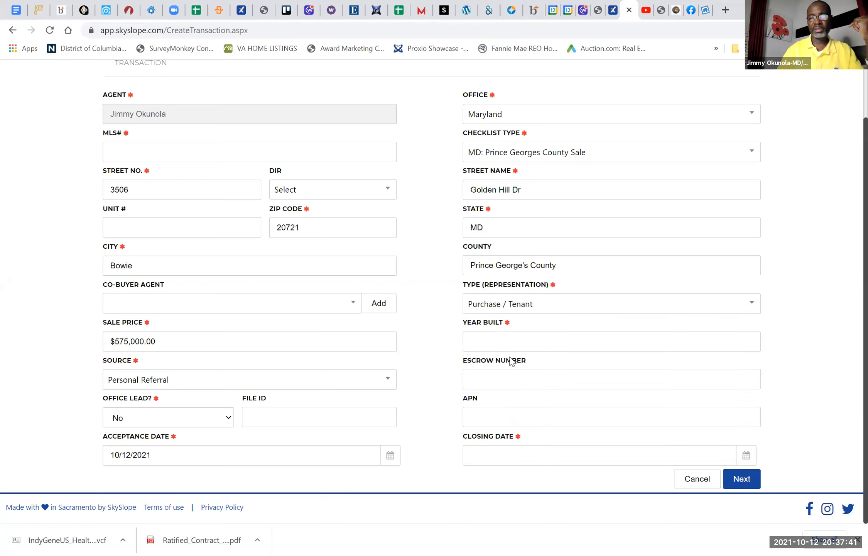
click(507, 339)
text(1)
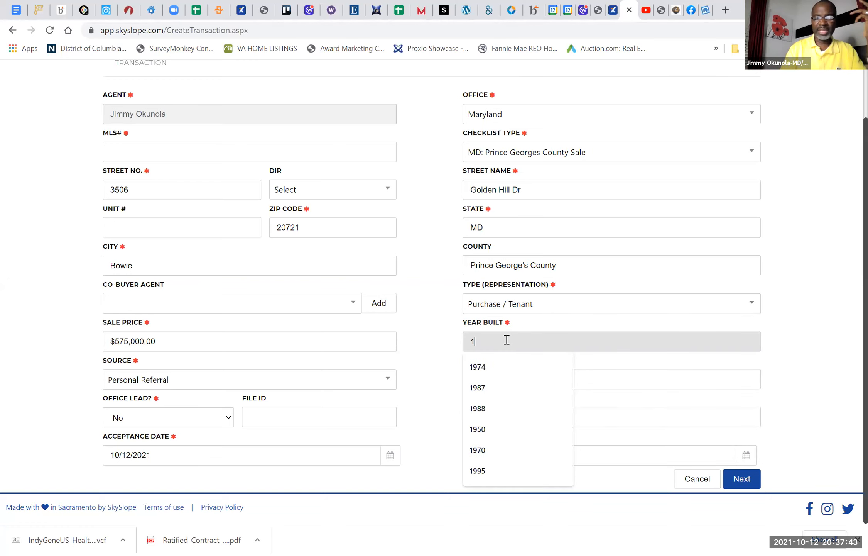
text(991)
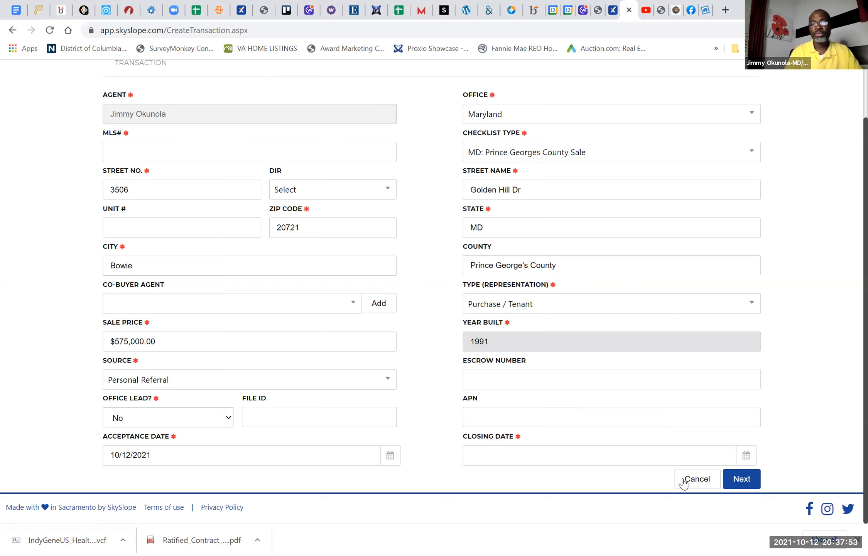
Step: Set the closing date to 11/11/2021 and try to submit the transaction details
click(744, 456)
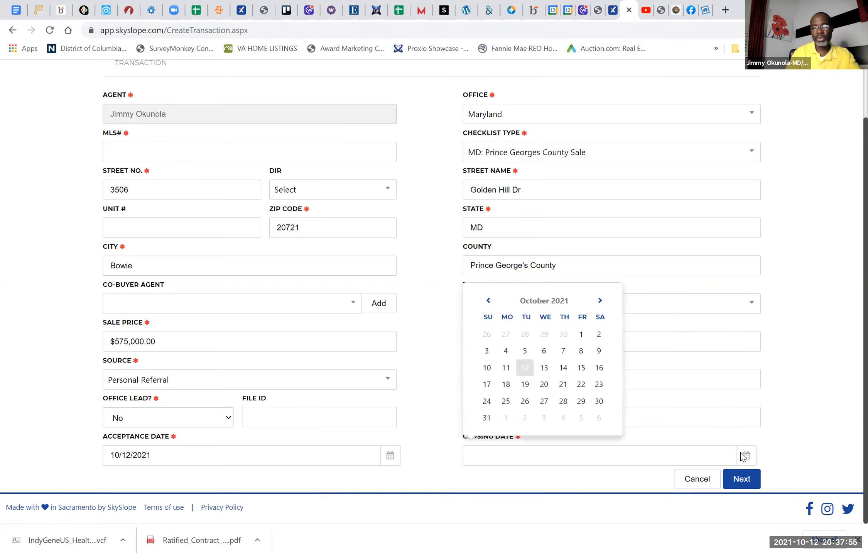
click(600, 302)
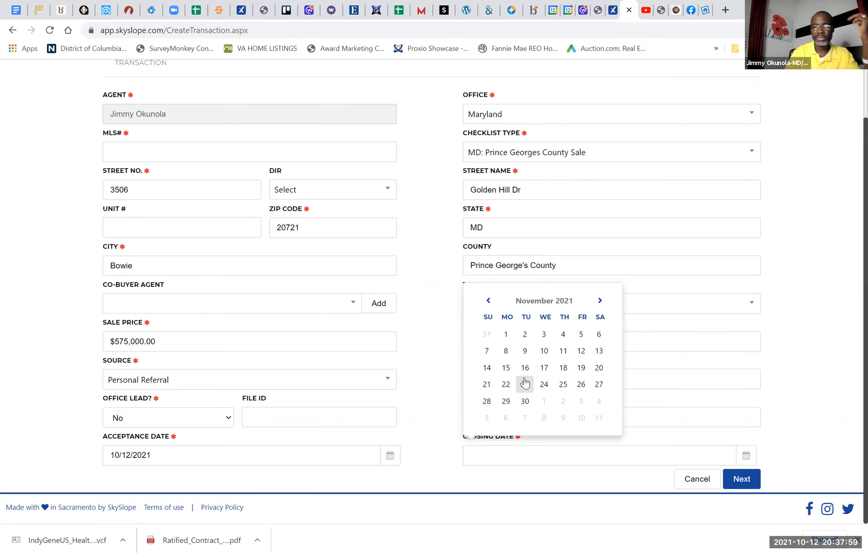
click(563, 351)
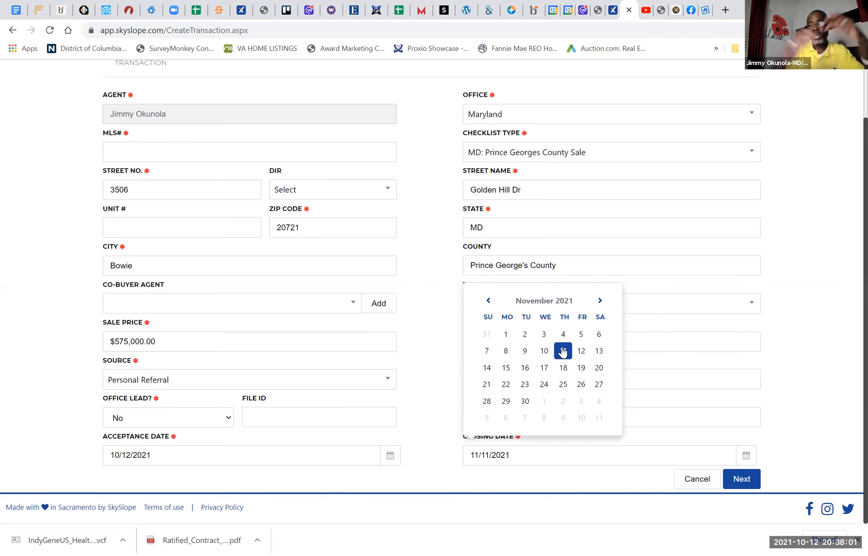
click(737, 480)
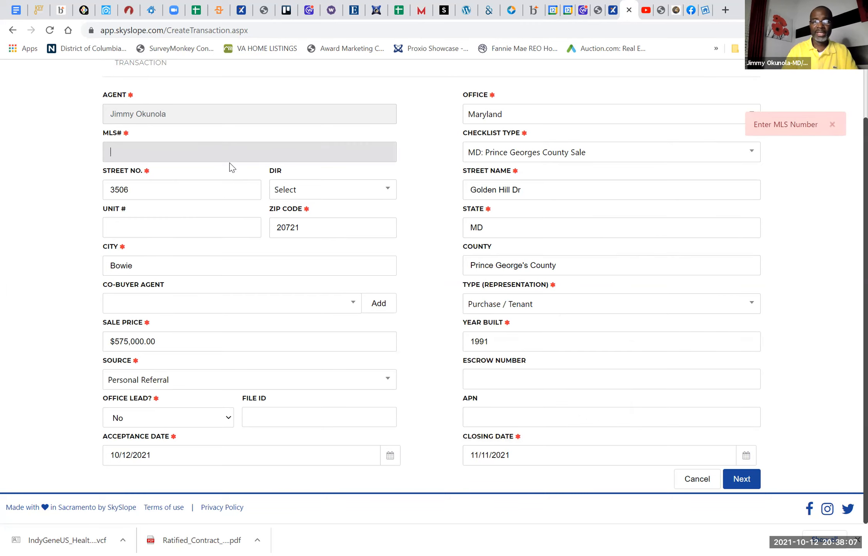
Step: Fill in the MLS number MDPG573190 and proceed to the transaction's contacts
right_click(210, 151)
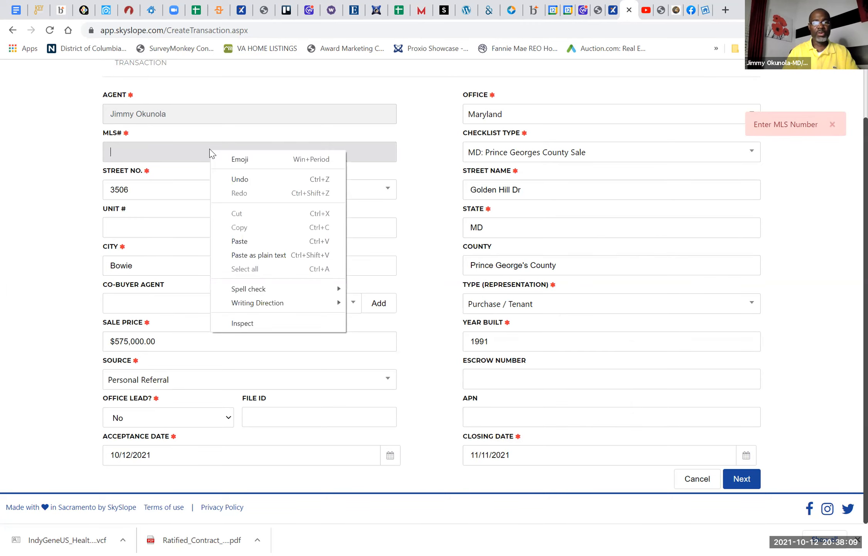
click(188, 154)
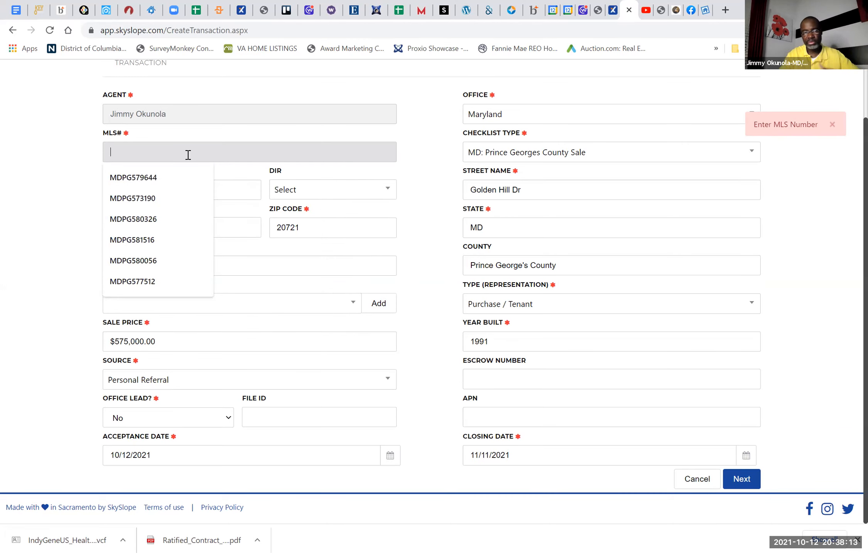
click(147, 199)
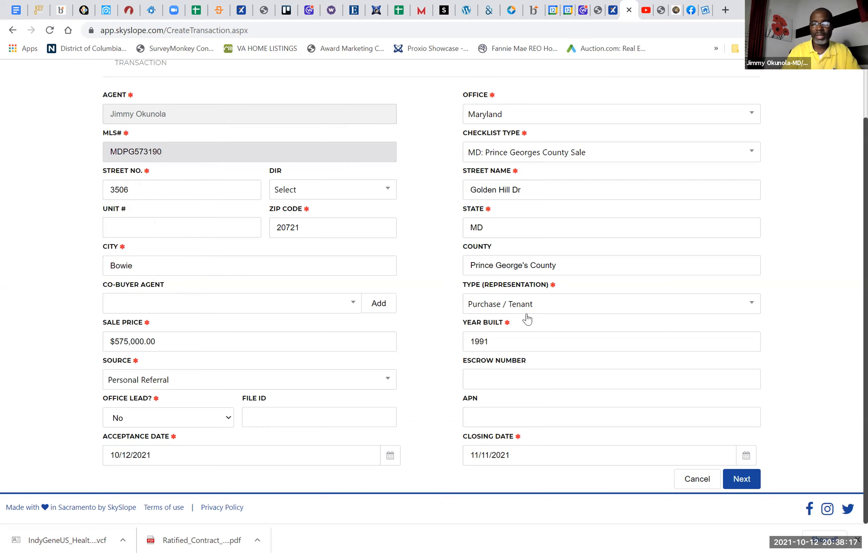
click(747, 481)
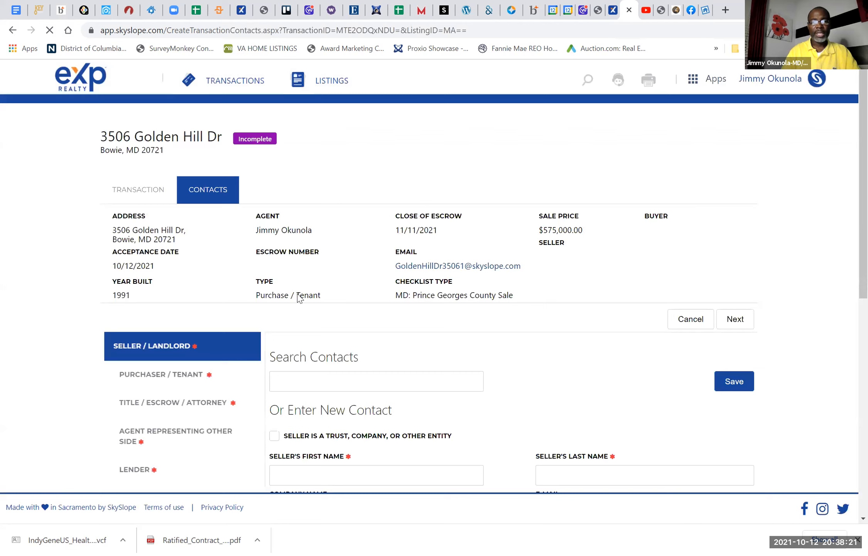
Step: Enter the seller's first and last name in the new Seller / Landlord contact
scroll(392, 365, down, 1)
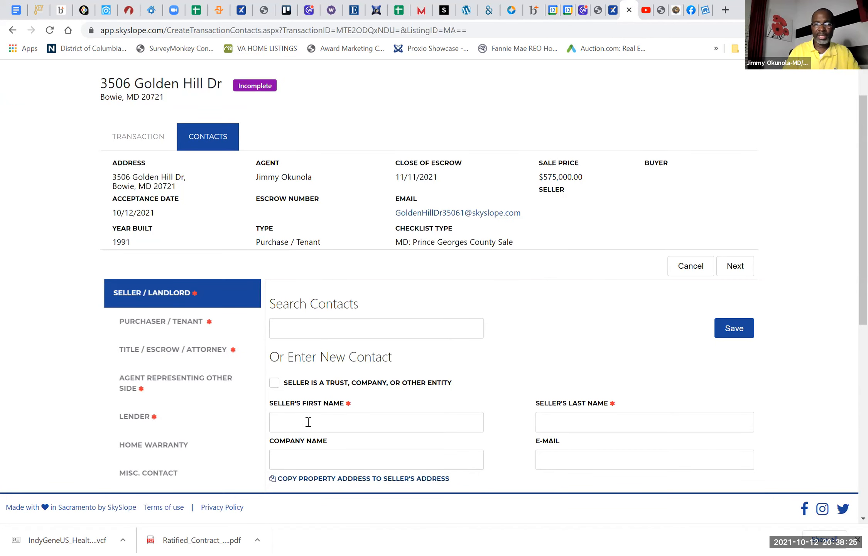
click(322, 420)
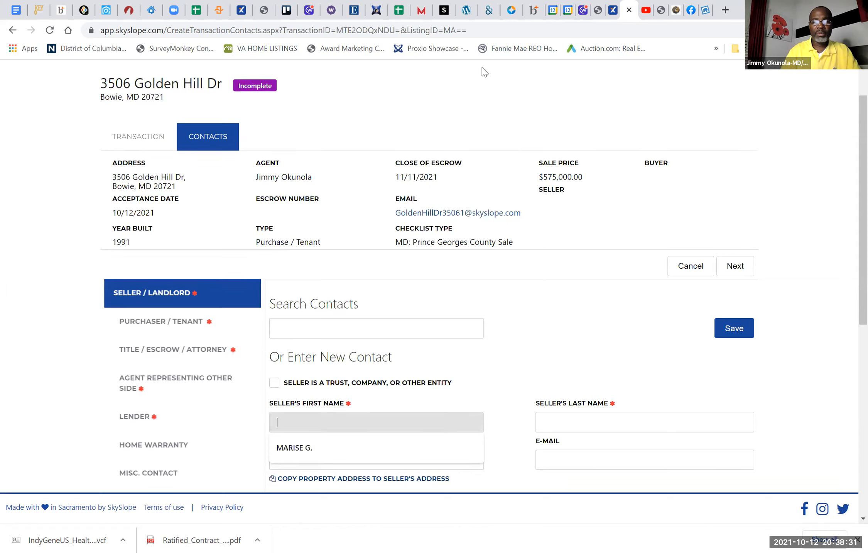
click(316, 420)
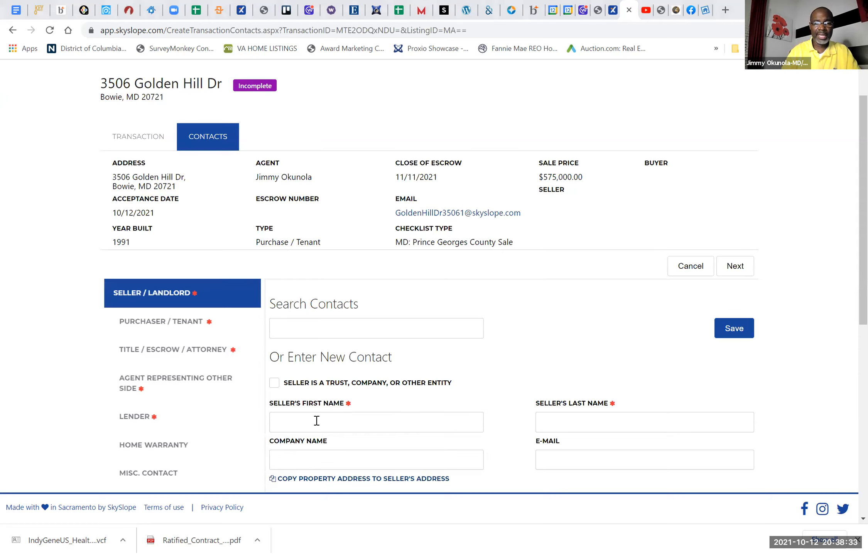
click(317, 420)
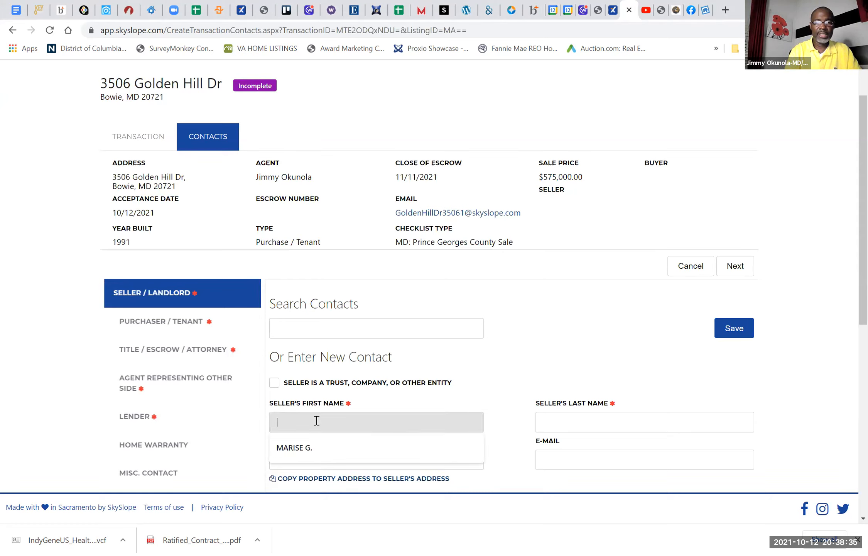
text(Test)
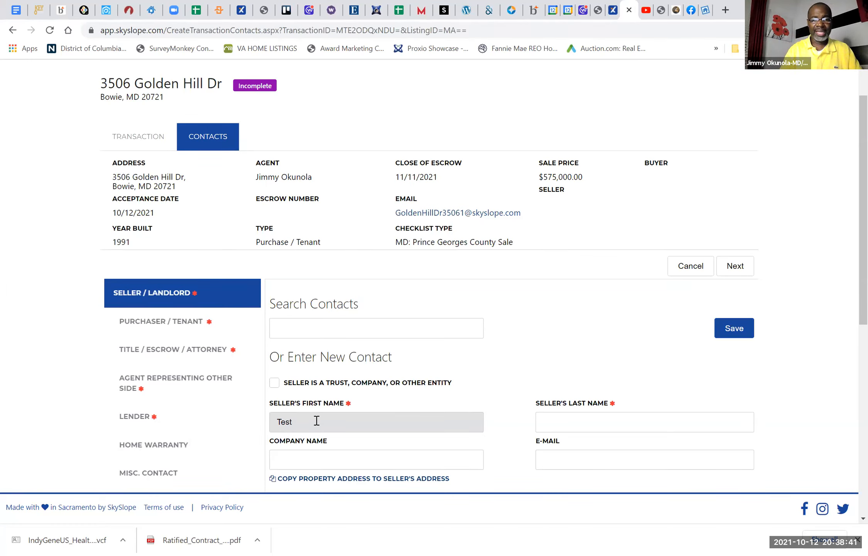
click(606, 423)
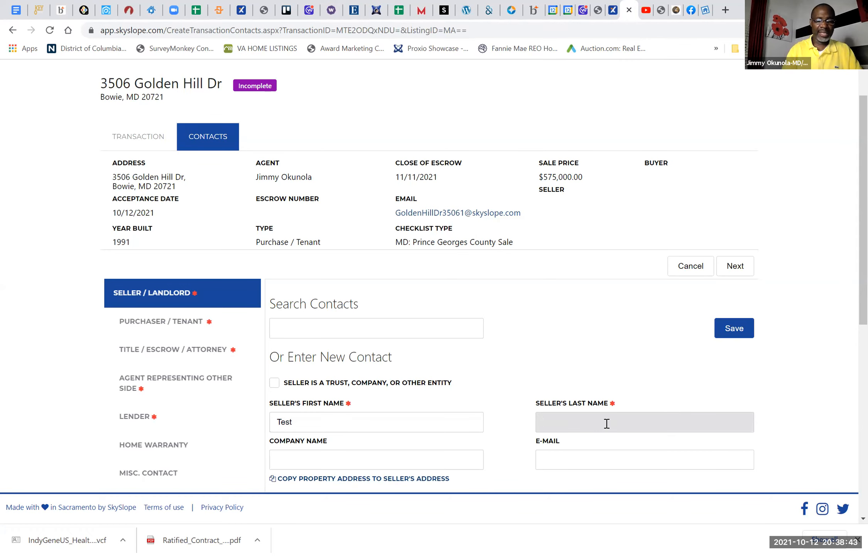
text(Tester)
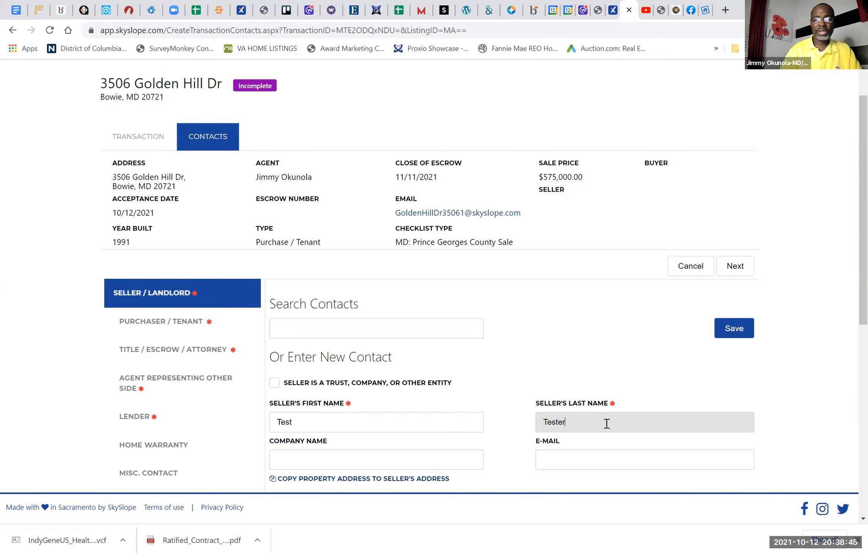
scroll(606, 423, down, 3)
scroll(606, 423, down, 4)
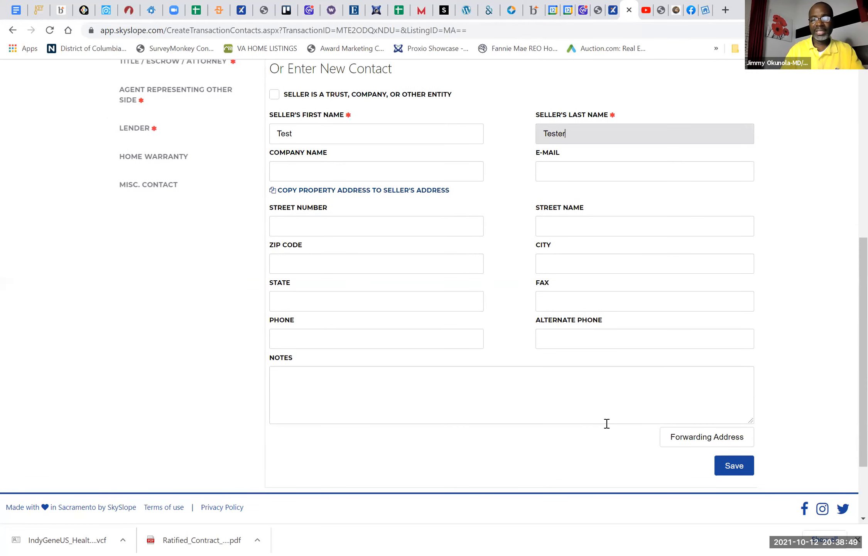
Step: Fill in the seller's e-mail address and save the Seller / Landlord contact
click(577, 175)
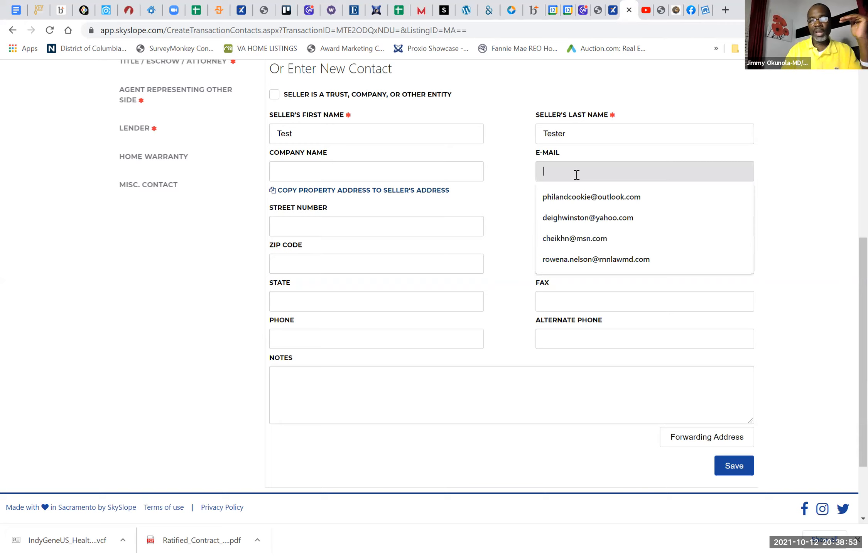
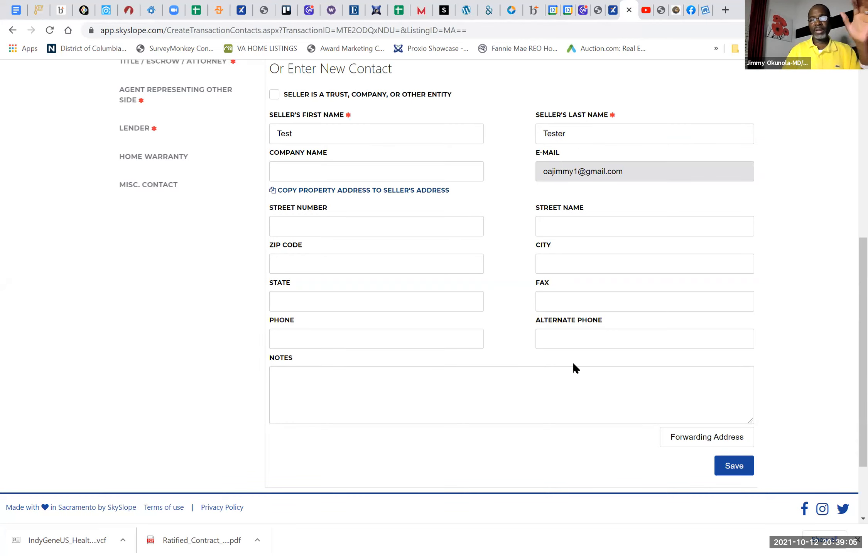
click(737, 468)
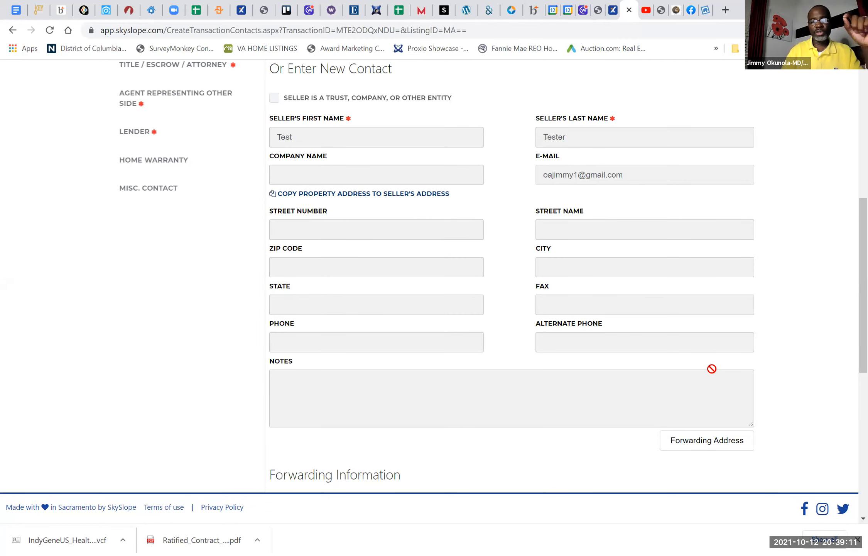
Step: Add a second seller contact and enter that seller's first and last name
scroll(712, 368, down, 10)
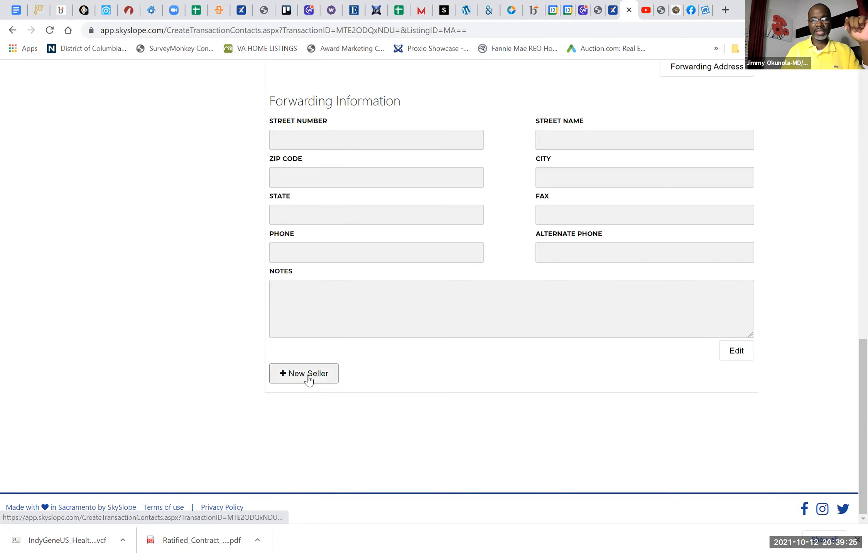
click(308, 378)
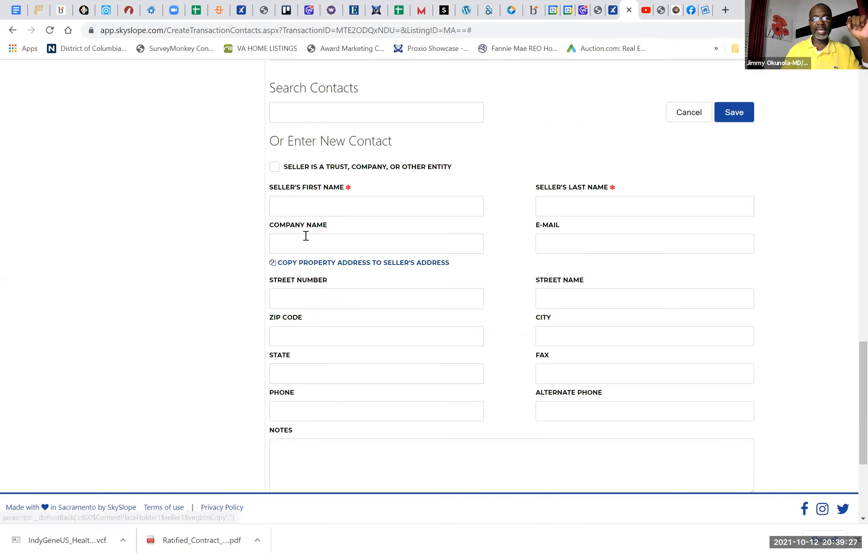
click(299, 207)
text(trest)
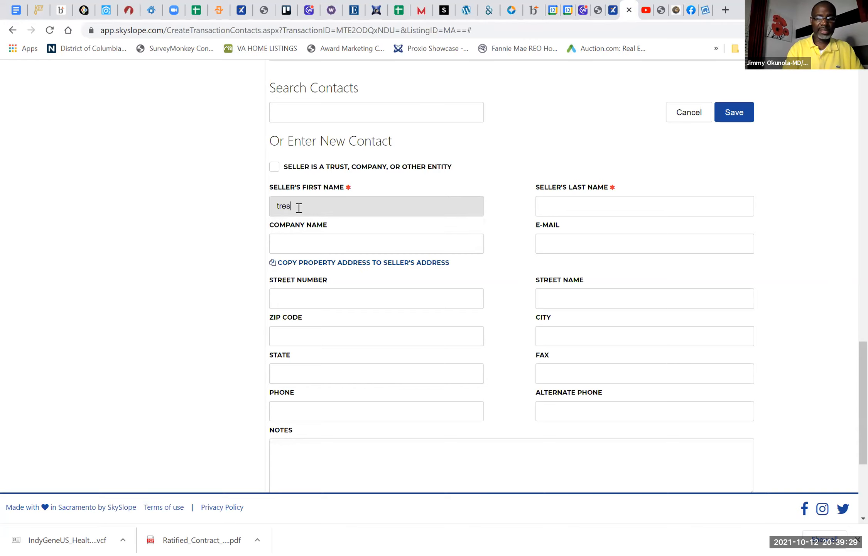
key(BackSpace)
key(BackSpace)
key(BackSpace)
key(BackSpace)
key(BackSpace)
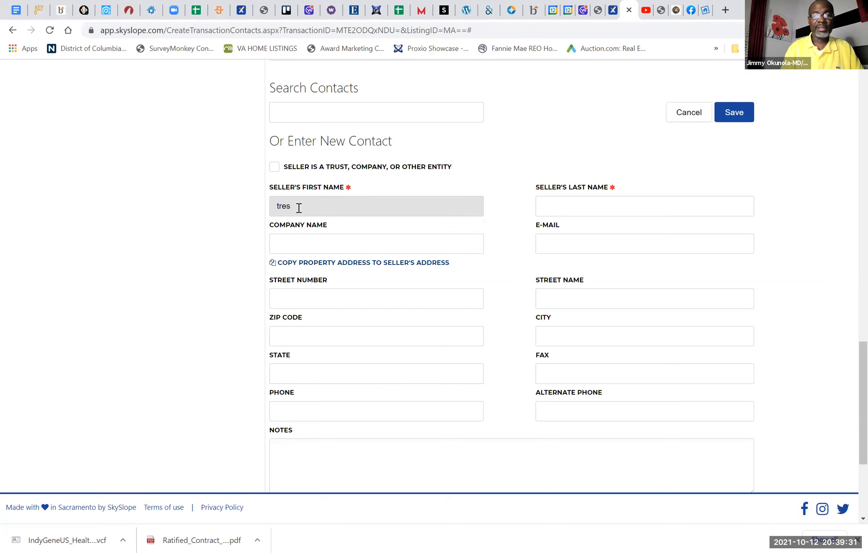
text(est)
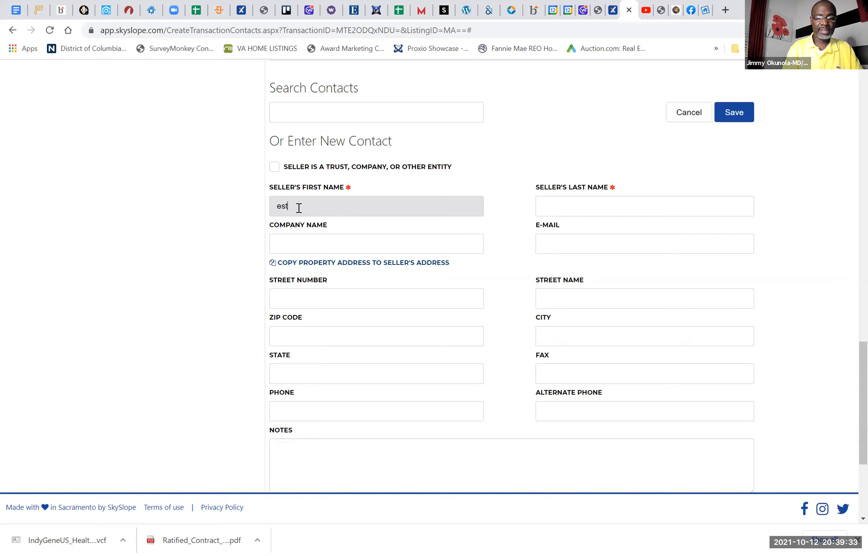
text(2)
key(Tab)
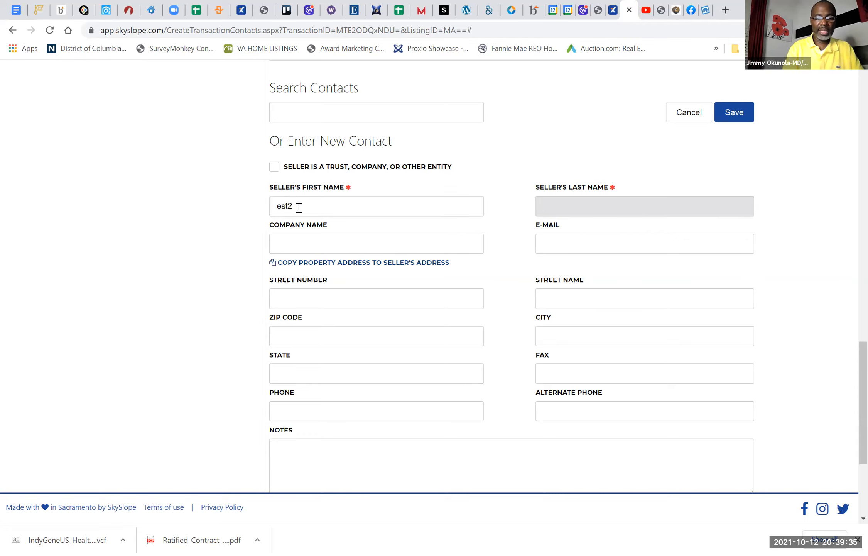
text(Tester)
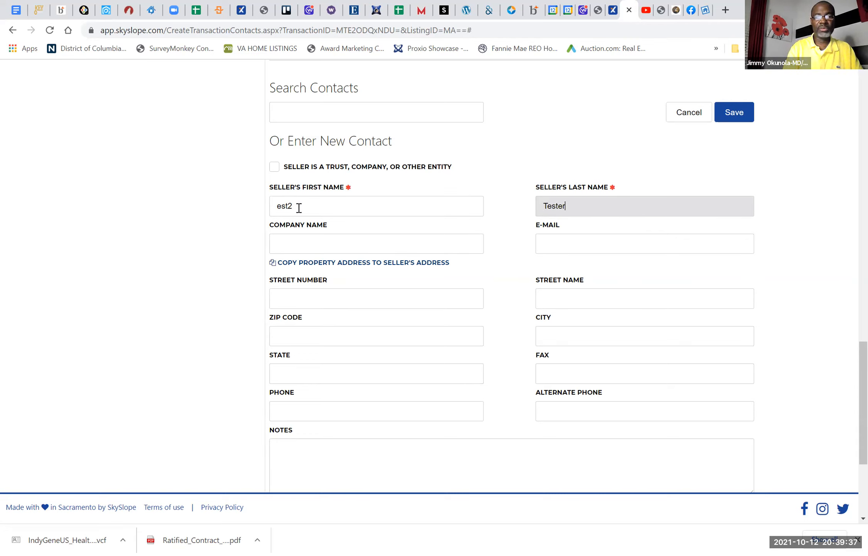
Step: Fill in the second seller's e-mail address and save the contact
click(566, 243)
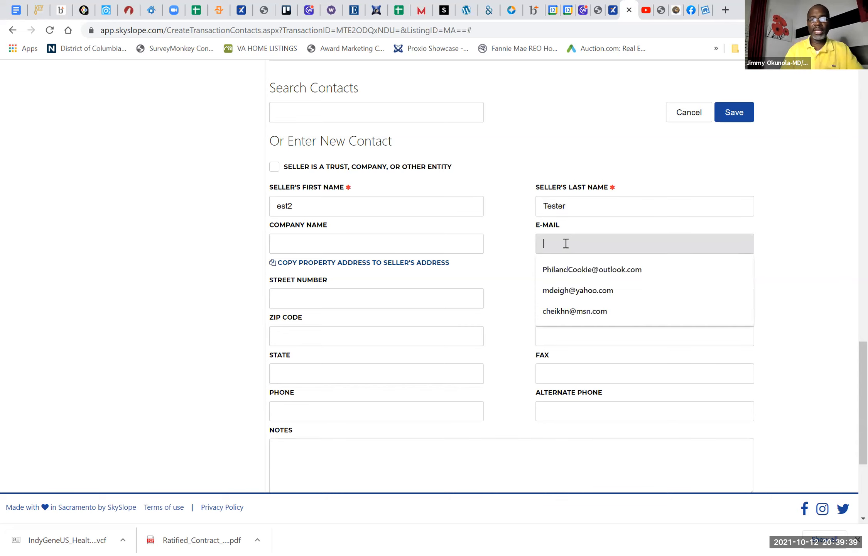
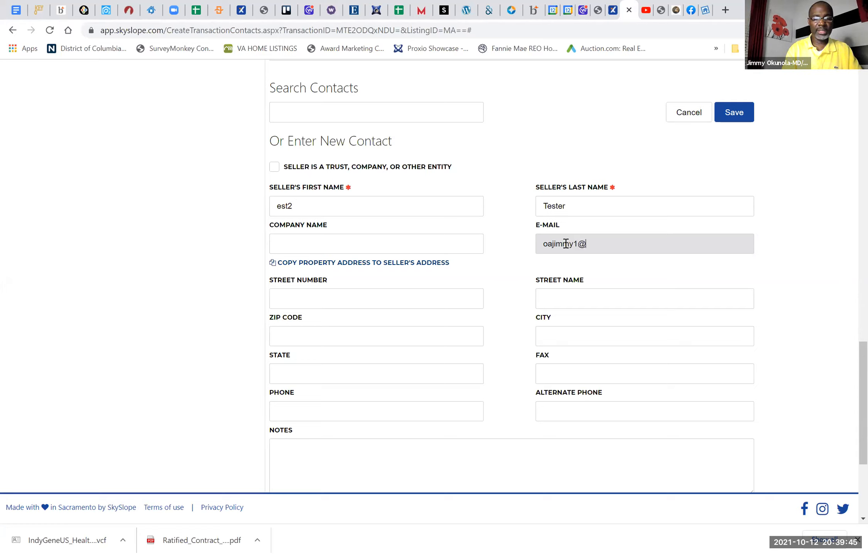
click(735, 111)
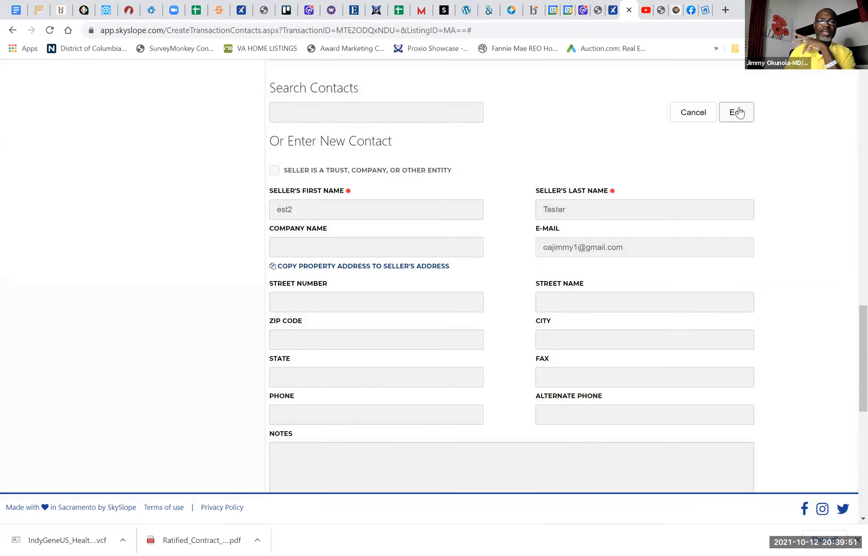
Step: Open the Purchaser / Tenant contact section and enter the buyer's first and last name
scroll(415, 187, up, 5)
scroll(416, 186, up, 15)
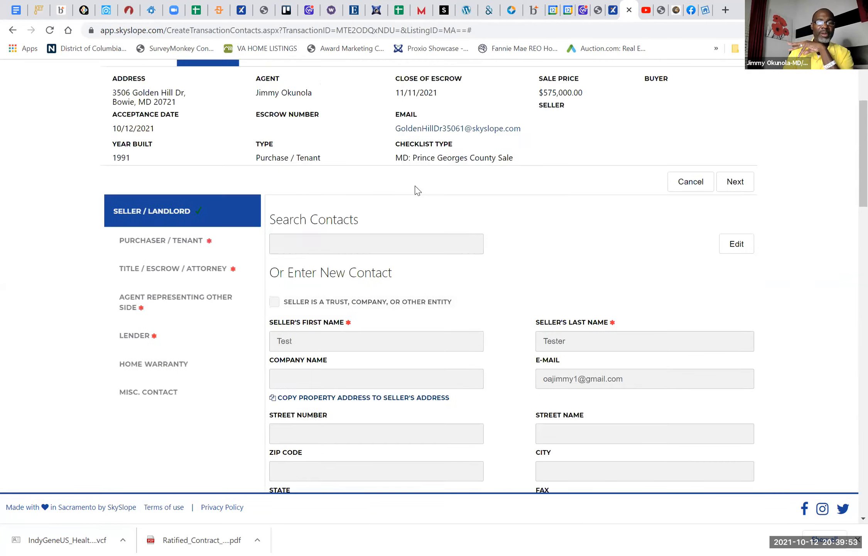
scroll(188, 298, down, 1)
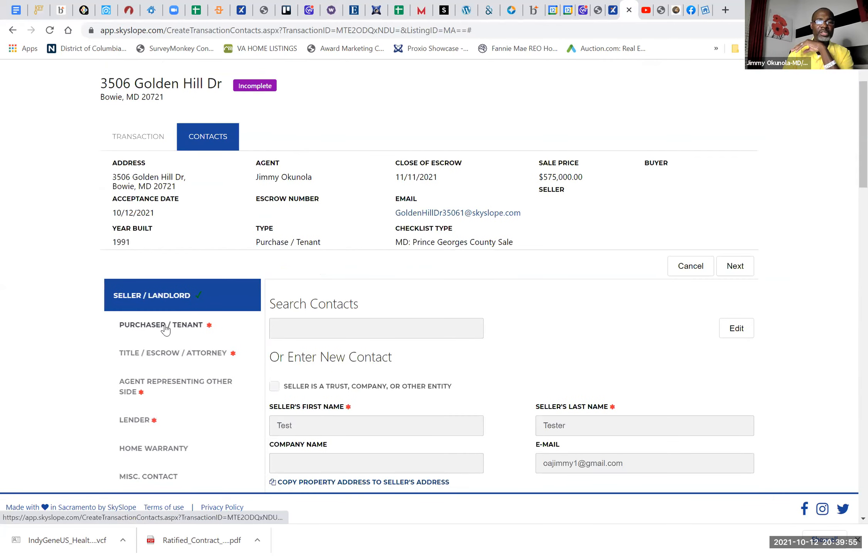
click(165, 328)
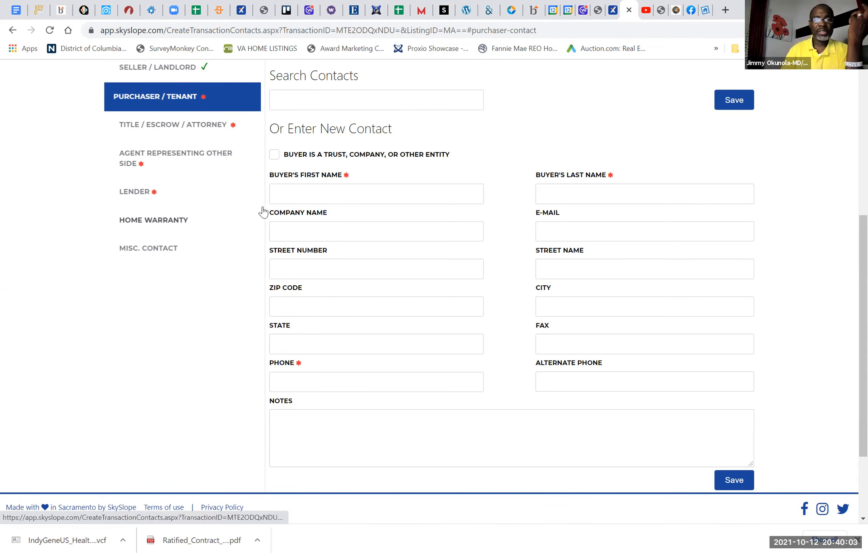
click(309, 194)
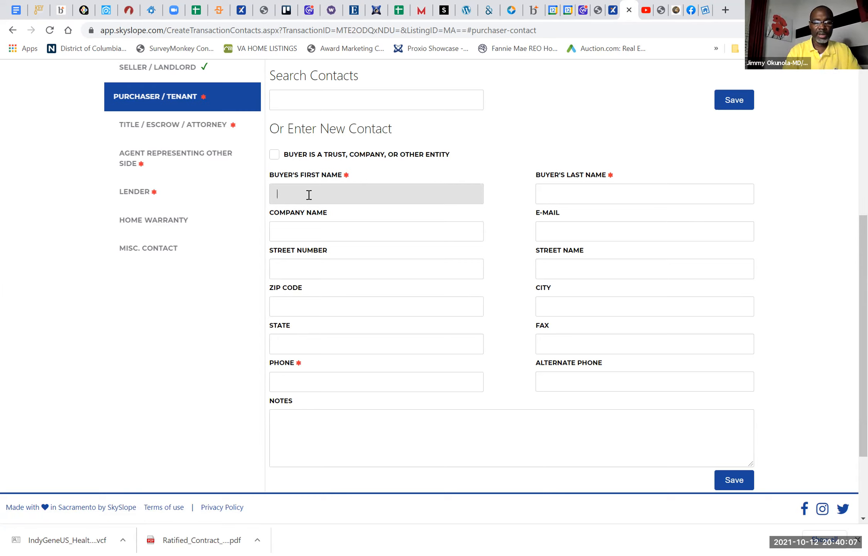
text(Buyer)
key(Tab)
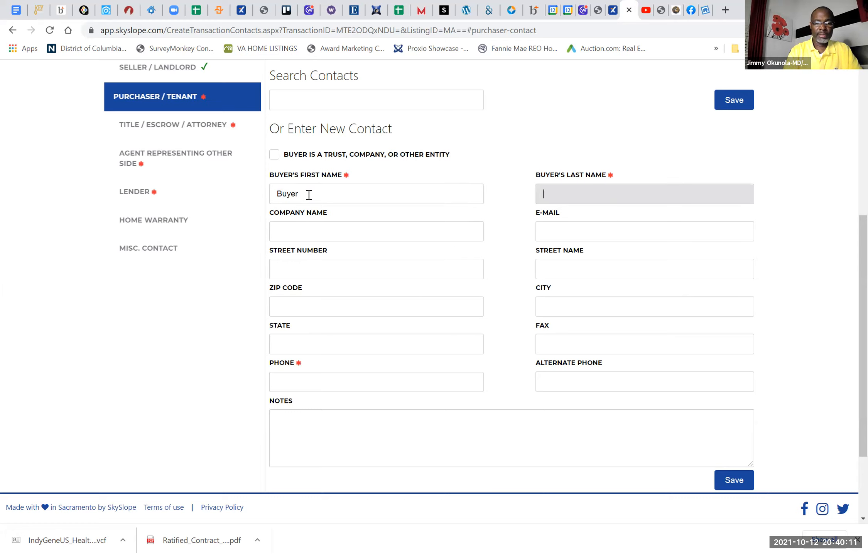
text(Bought)
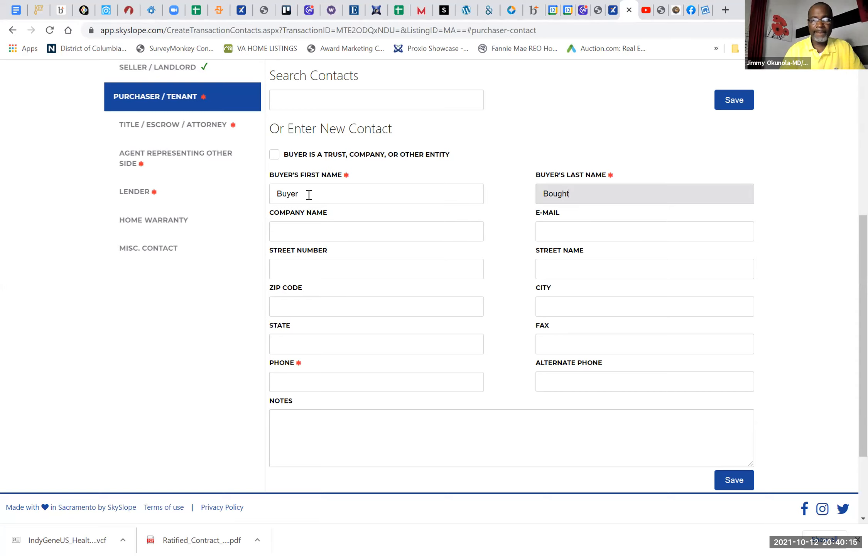
Step: Fill in the buyer's e-mail address in the Purchaser / Tenant contact
click(563, 234)
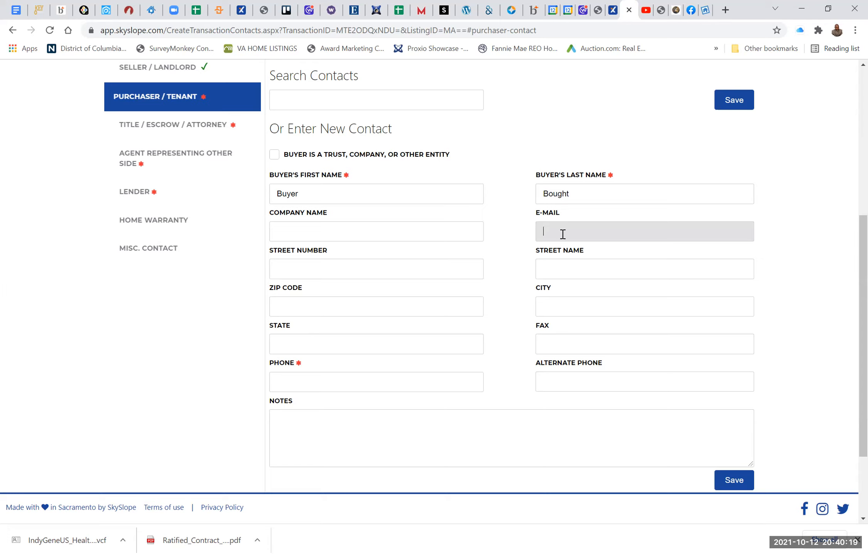
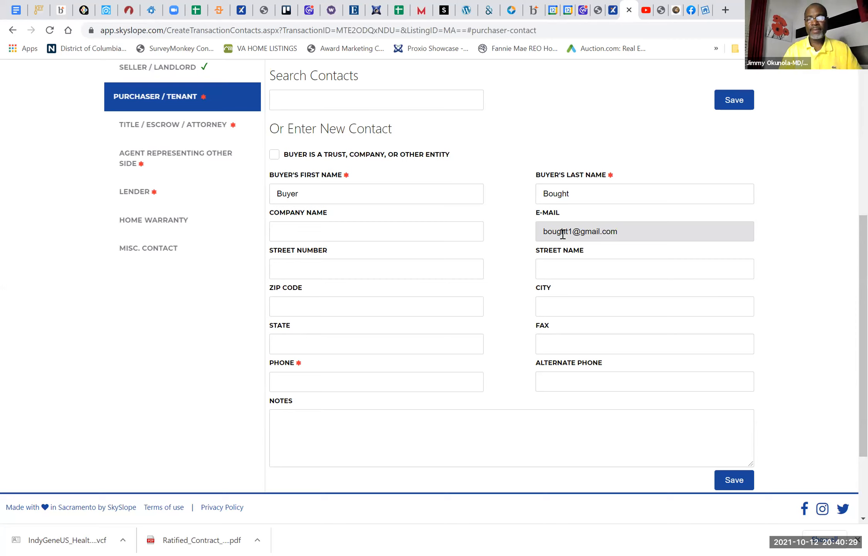
Step: Enter the buyer's phone number and save the Purchaser / Tenant contact
click(349, 386)
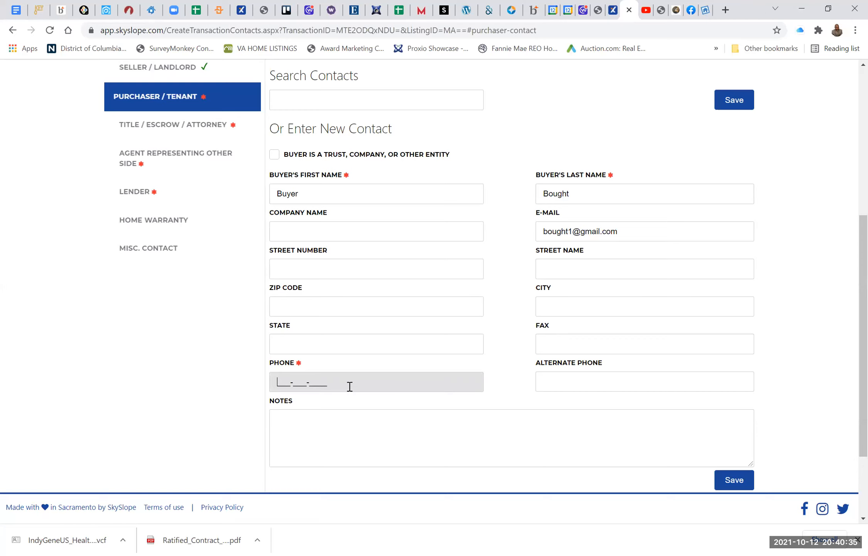
text(301-555-)
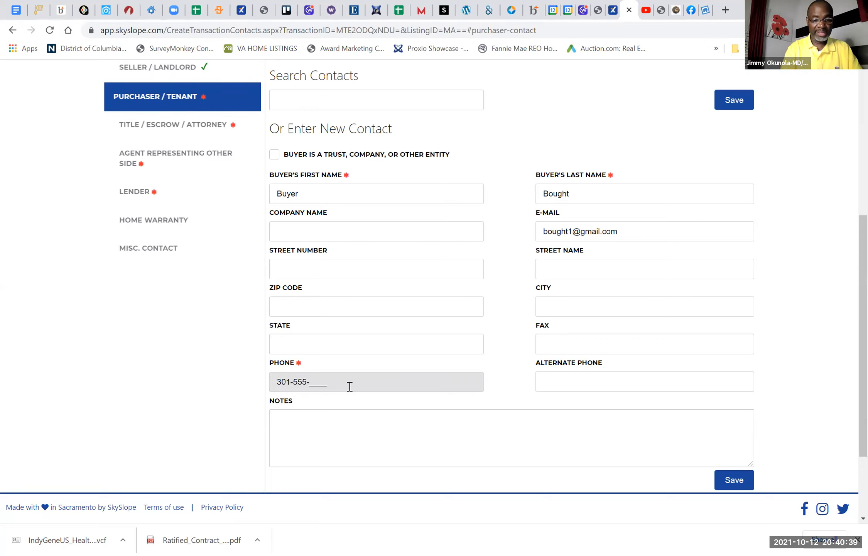
text(5555)
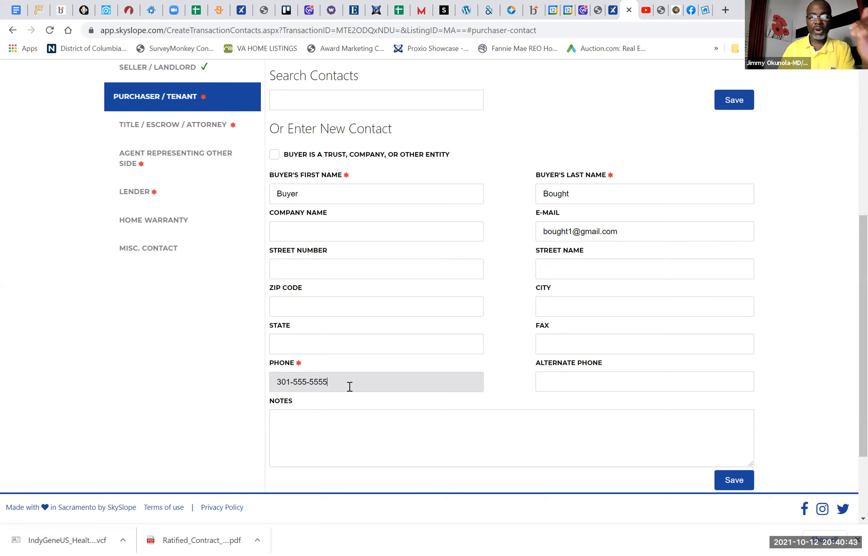
scroll(350, 386, down, 2)
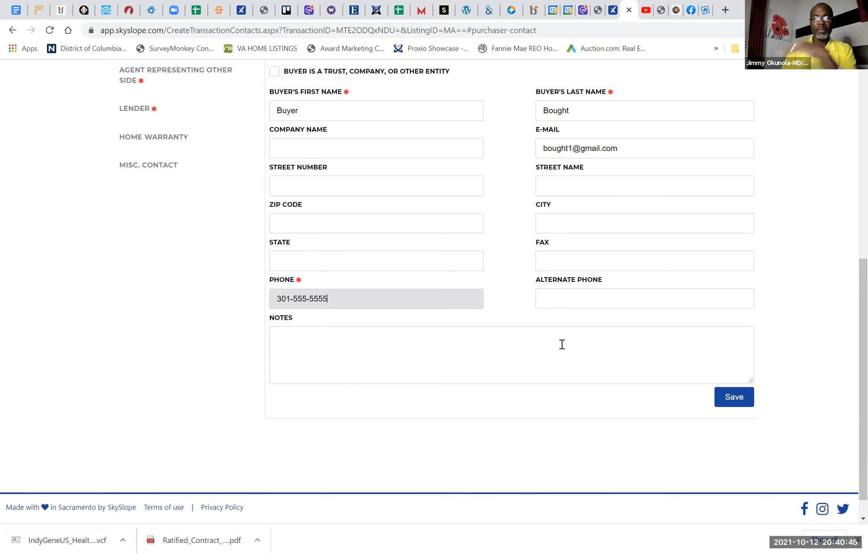
click(733, 396)
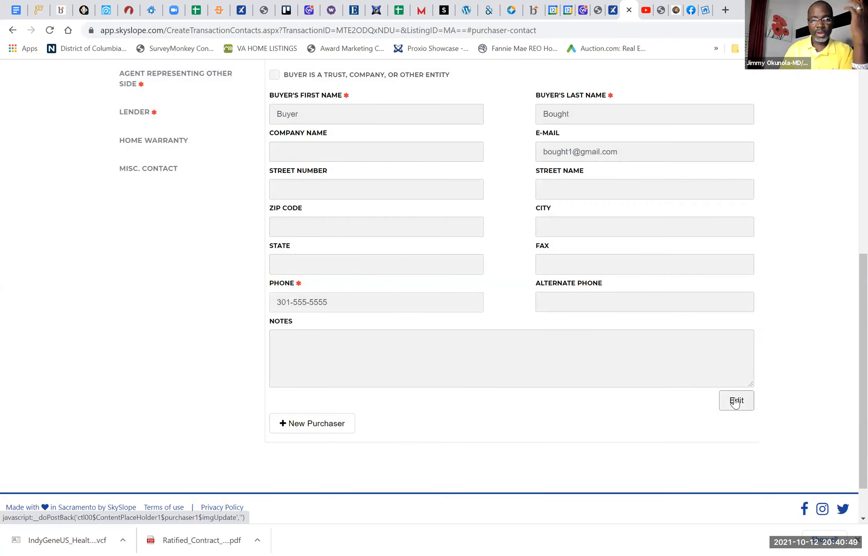
Step: Add a second purchaser contact and enter that buyer's first and last name
click(326, 423)
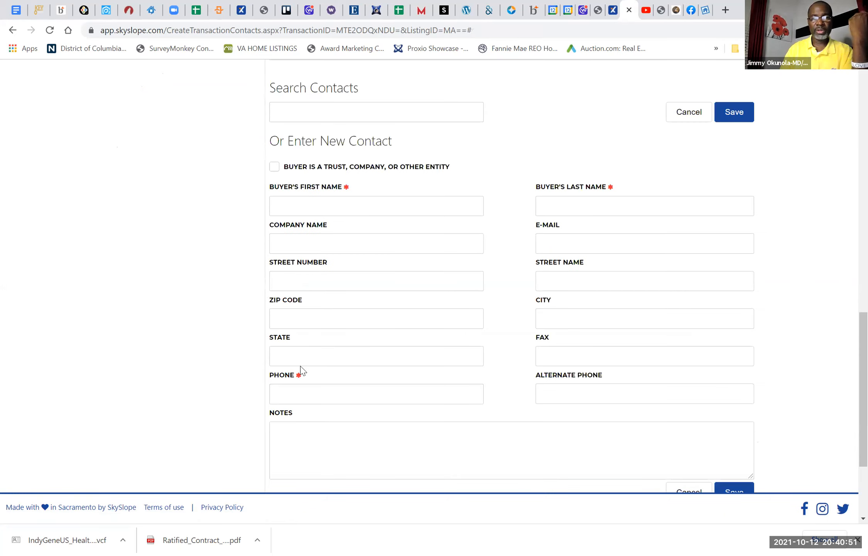
click(304, 209)
text(Buyer)
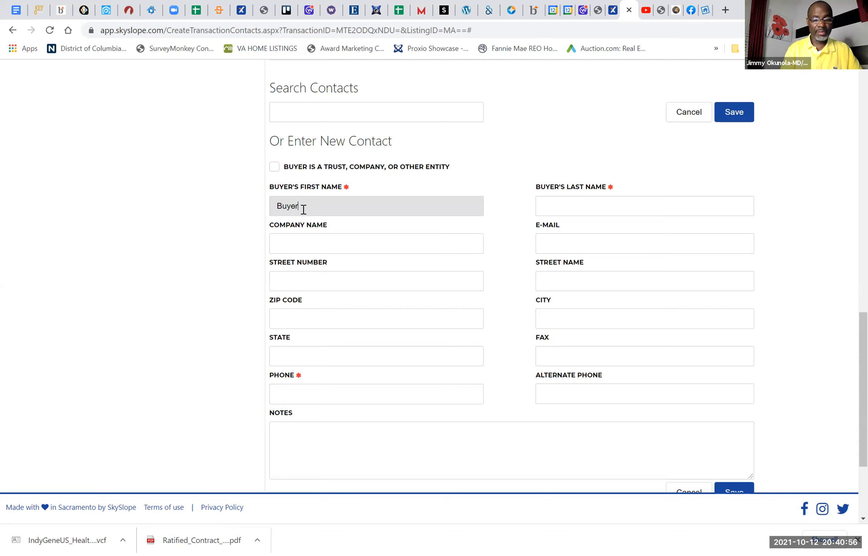
key(Tab)
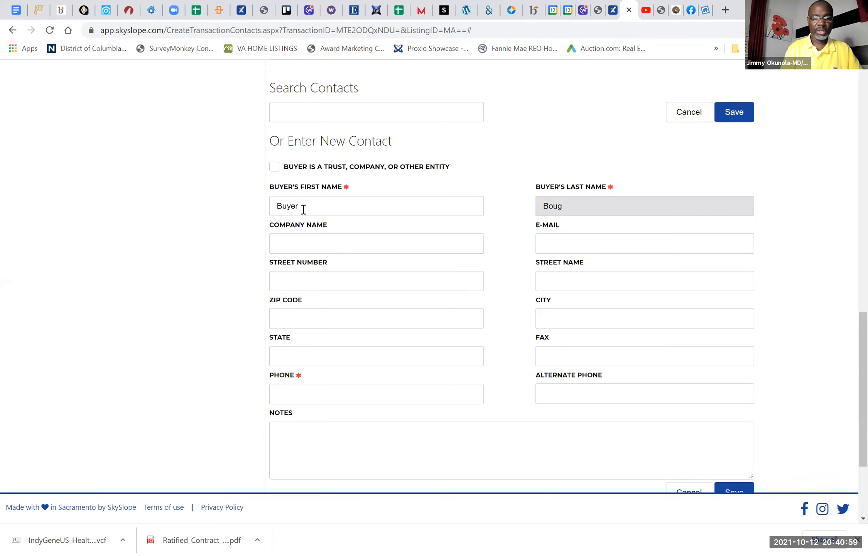
text(Bought)
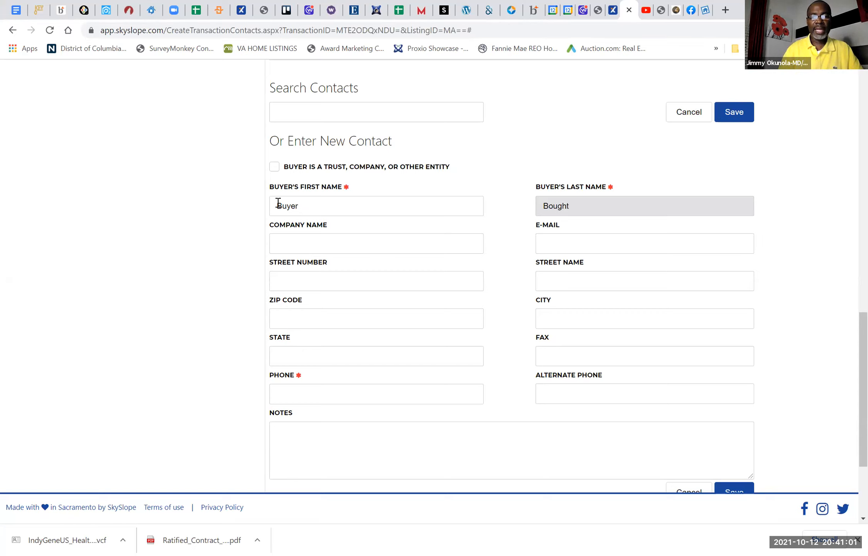
click(299, 207)
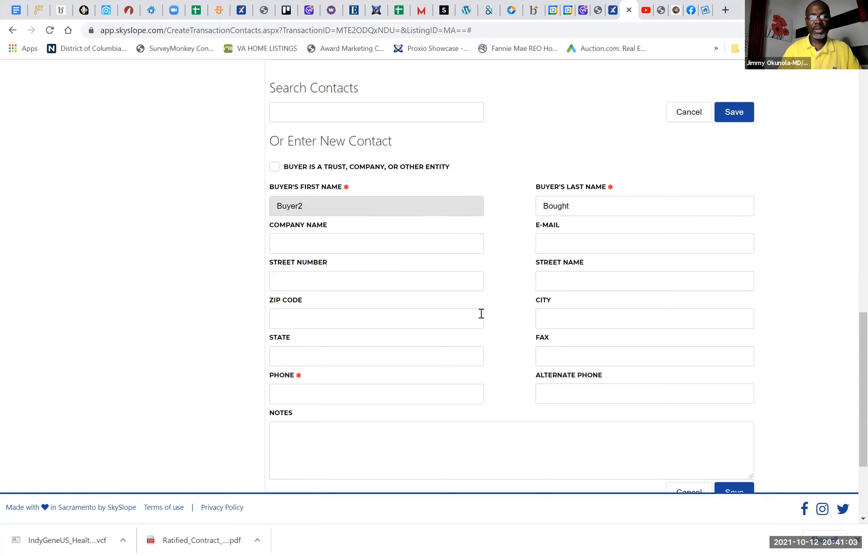
Step: Fill in the second buyer's e-mail address and phone number, and save the contact
click(589, 254)
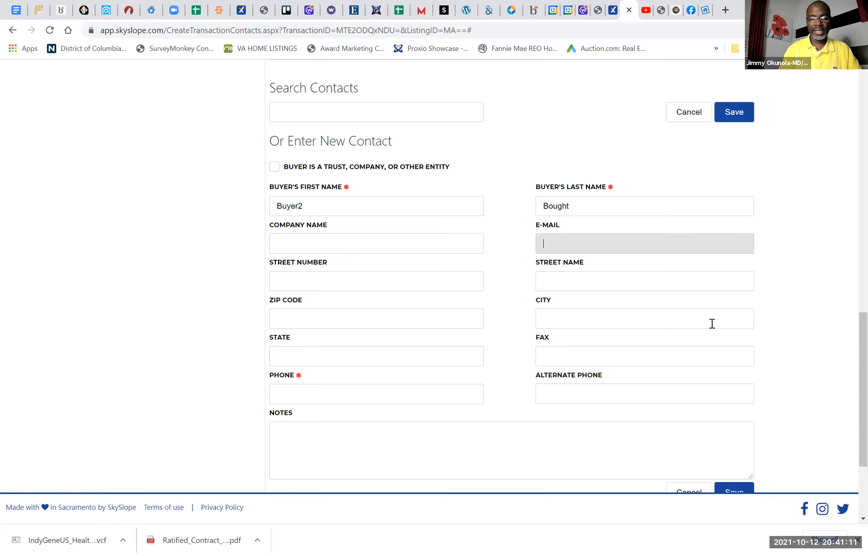
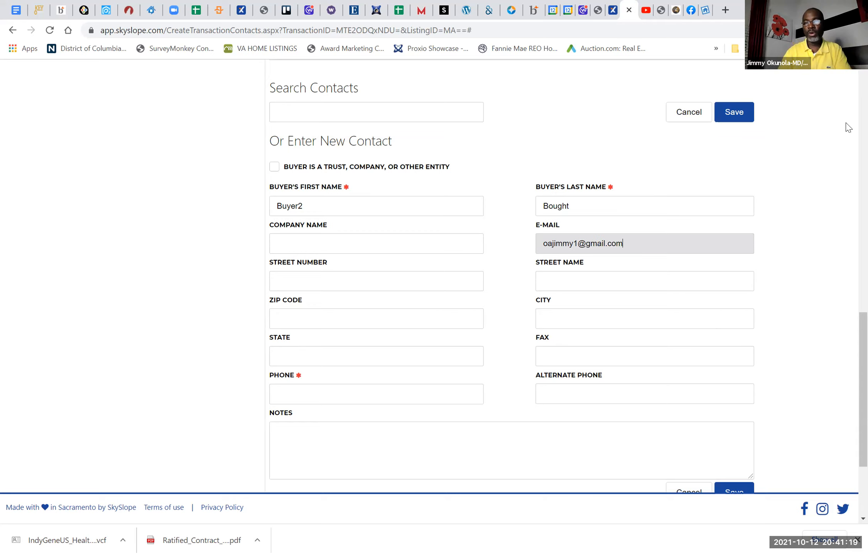
click(741, 121)
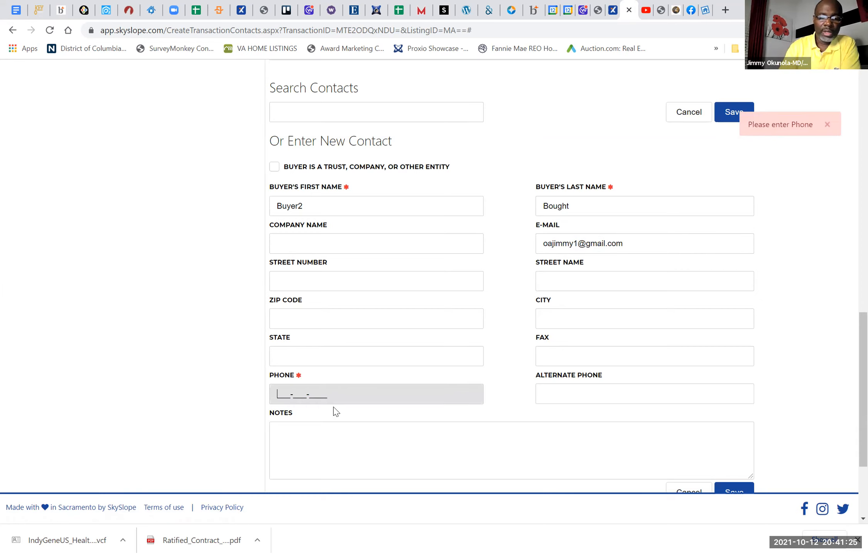
text(555555555555)
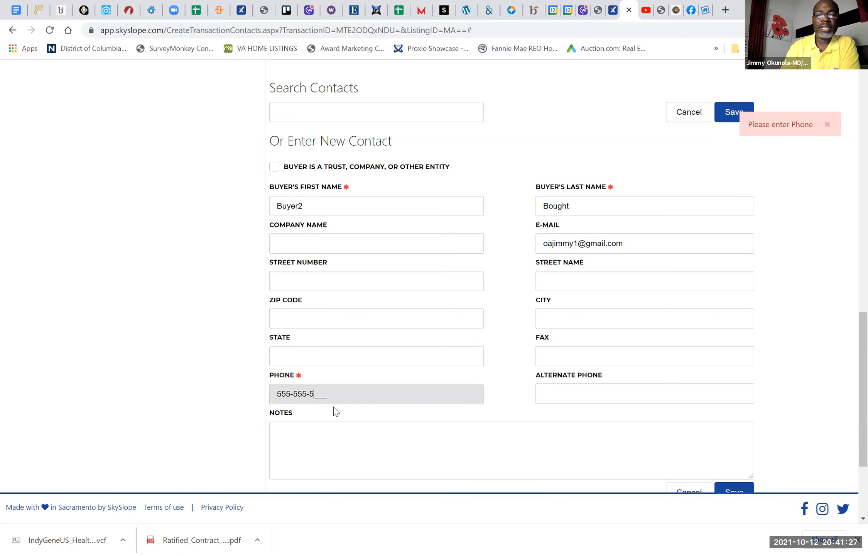
click(730, 117)
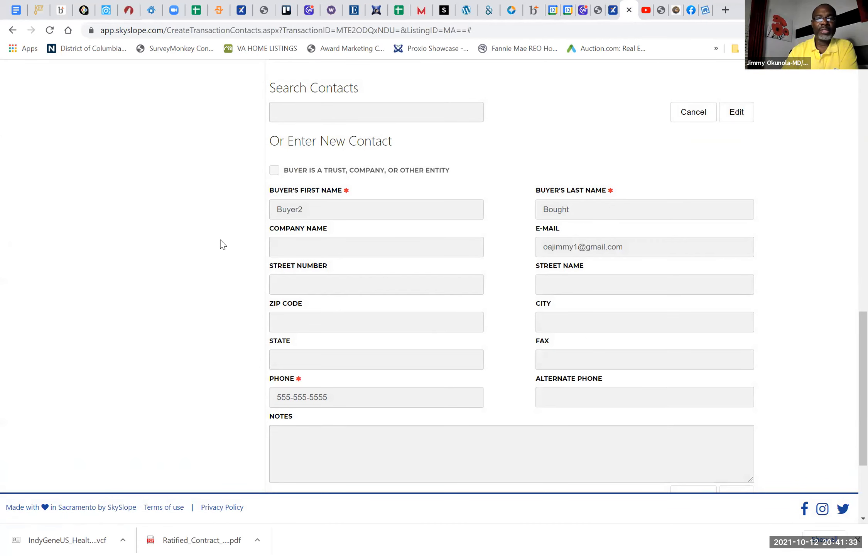
Step: Search the Title / Escrow / Attorney contacts for "awo", pick an AWO Title LLC entry and save it as the title company
scroll(446, 247, up, 10)
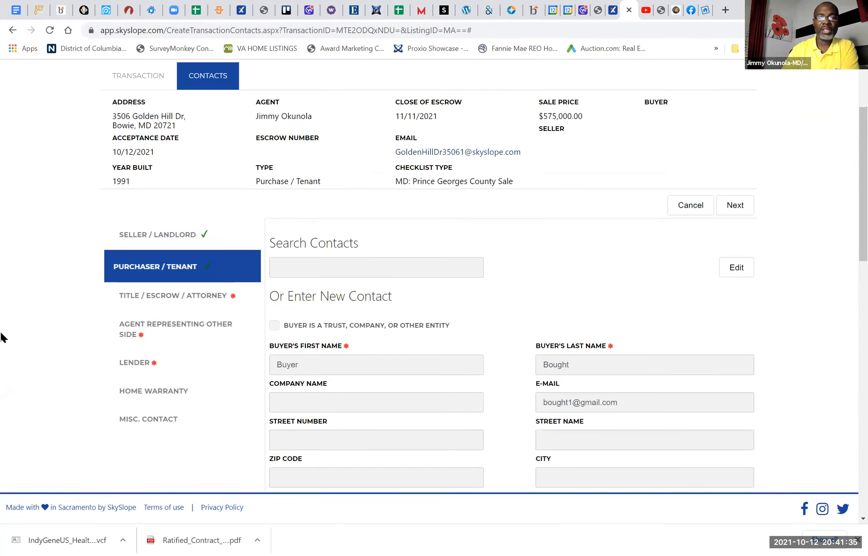
click(209, 295)
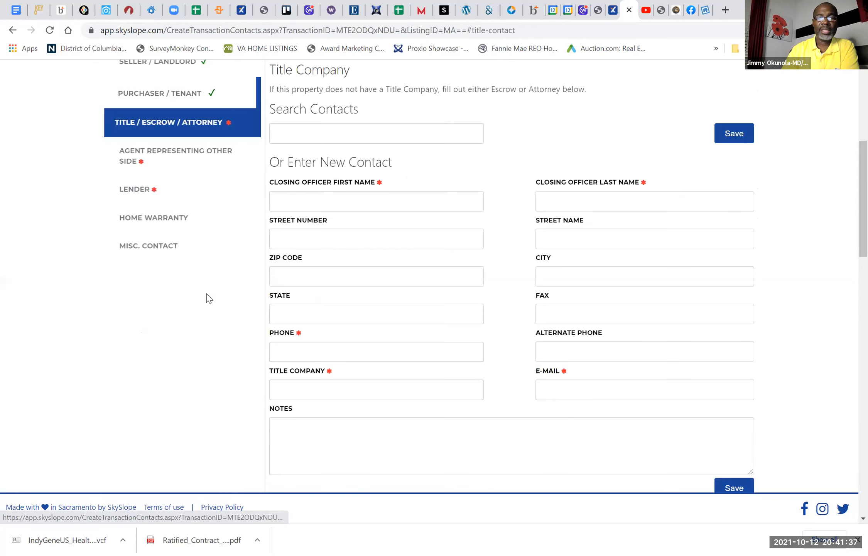
click(305, 137)
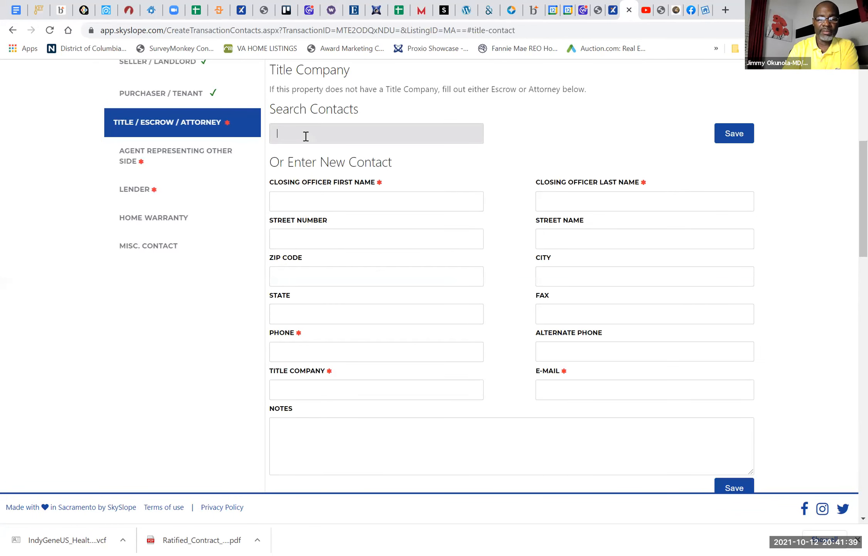
text(aw)
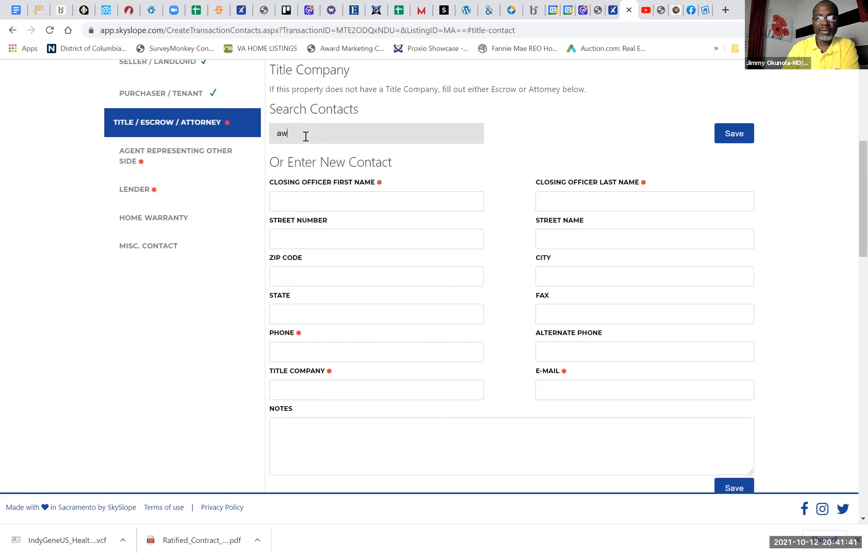
text(o)
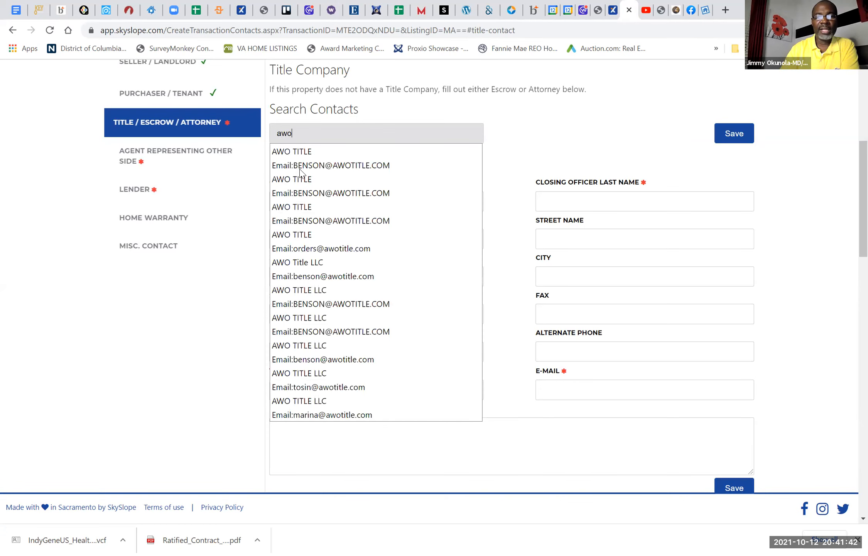
click(315, 274)
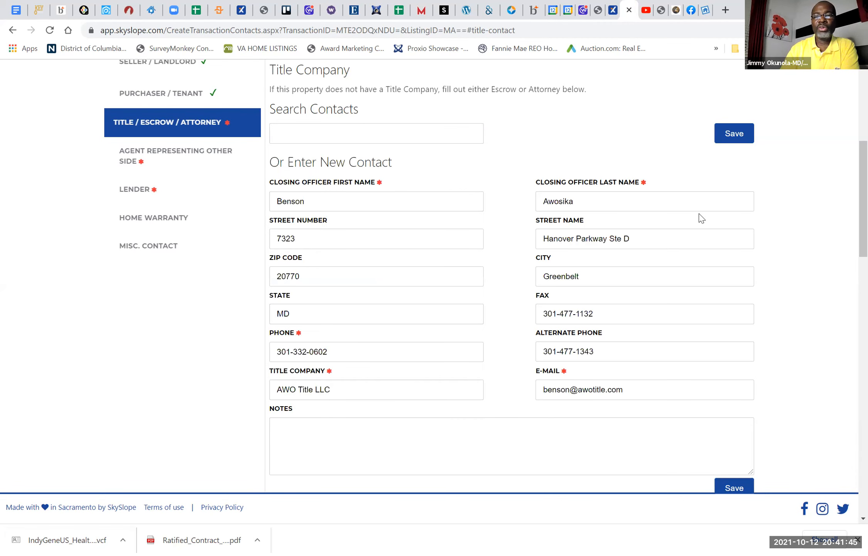
click(735, 135)
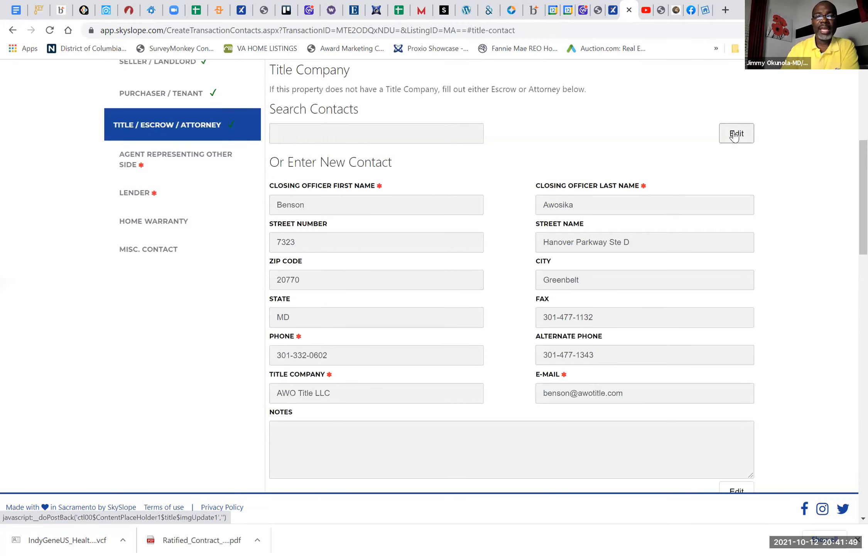
Step: Search the contacts for "sha" under Agent Representing Other Side, pick an eXp Realty agent and save the contact
click(159, 156)
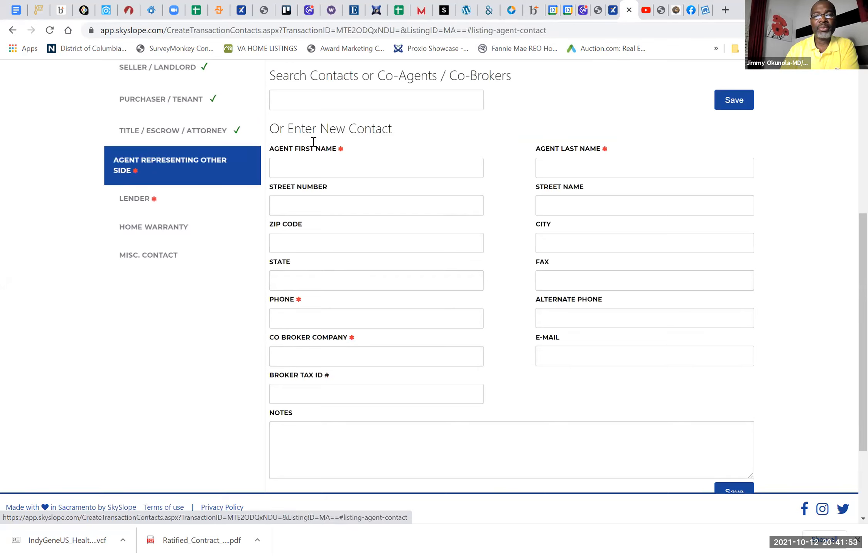
click(320, 95)
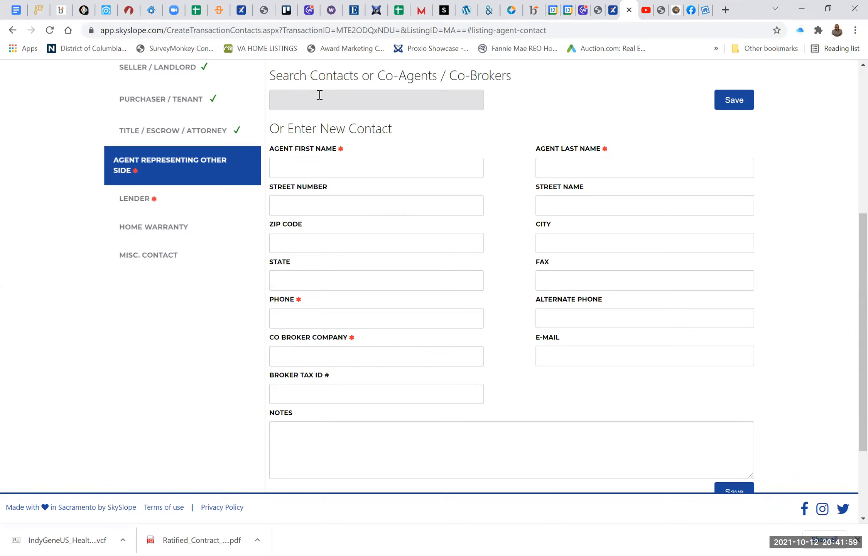
text(sha)
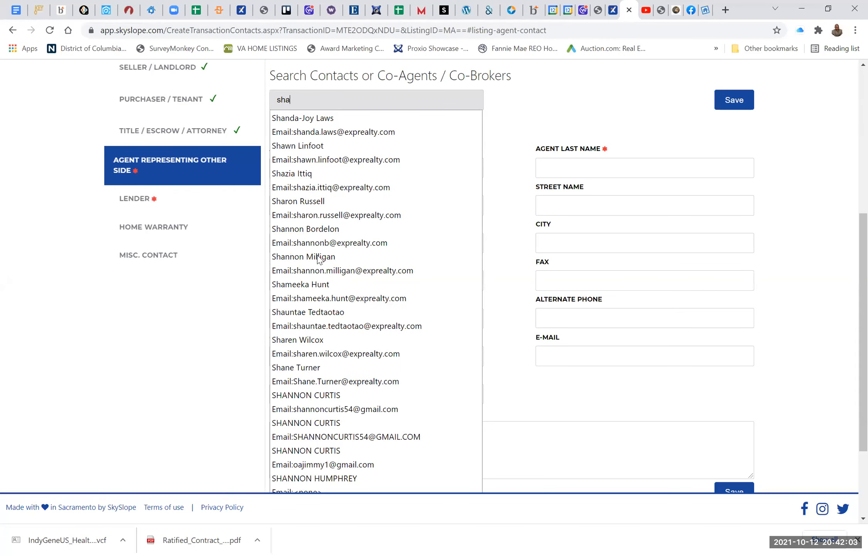
click(320, 240)
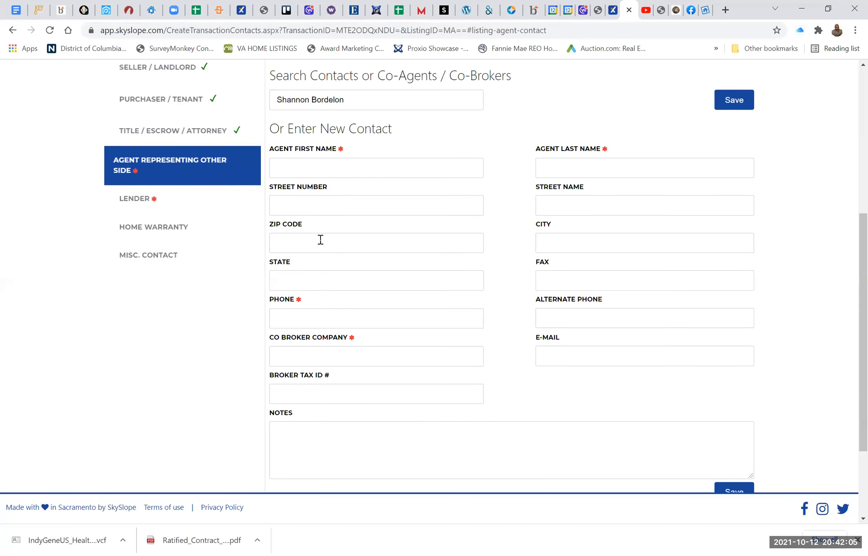
click(734, 101)
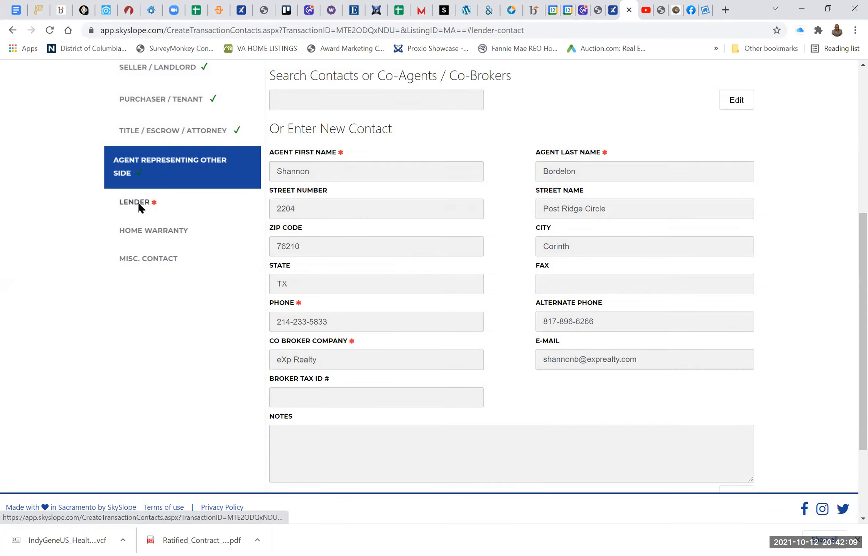
Step: Mark the Lender contact as N/A Cash Deal and save it
click(115, 201)
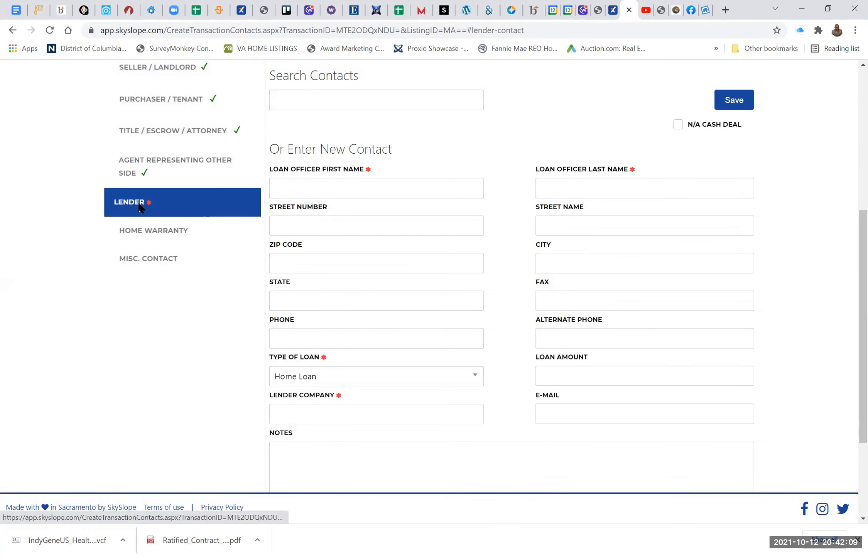
click(678, 124)
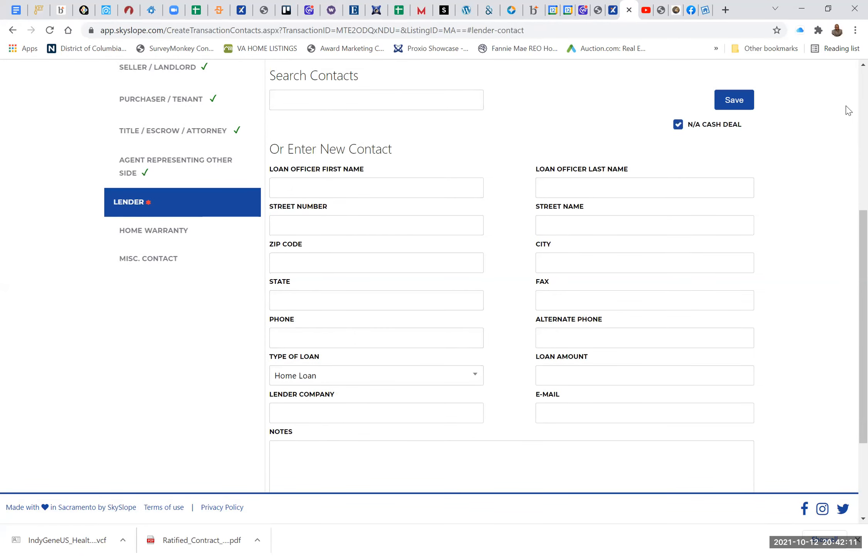
click(734, 101)
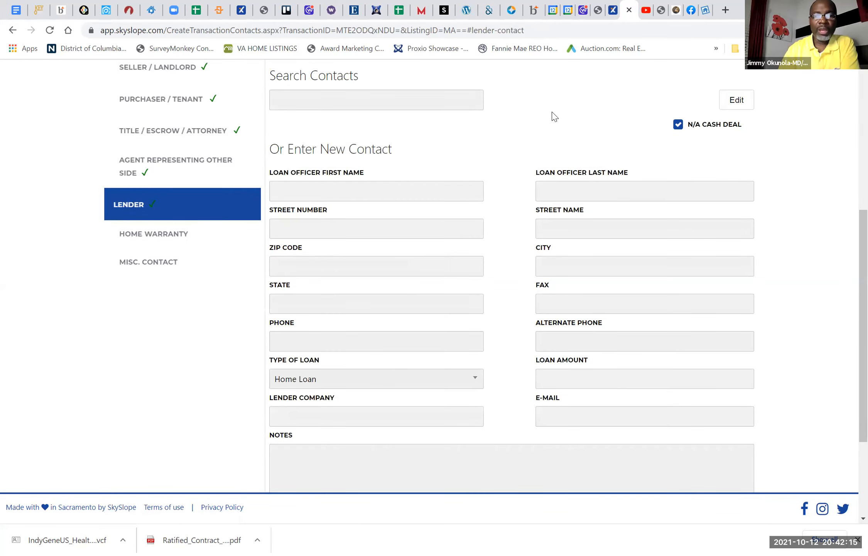
Step: Submit the completed contacts and go on to the transaction's Commission Info form
scroll(555, 116, down, 3)
scroll(552, 112, up, 8)
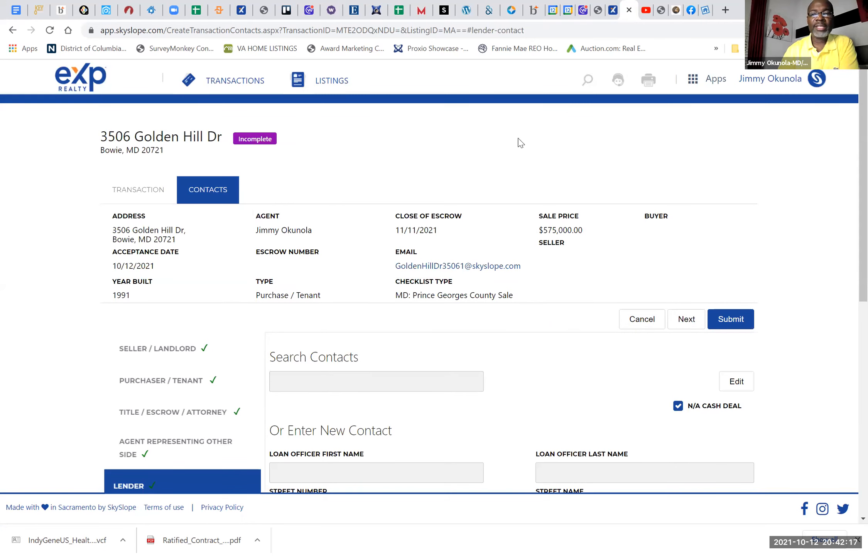
click(732, 321)
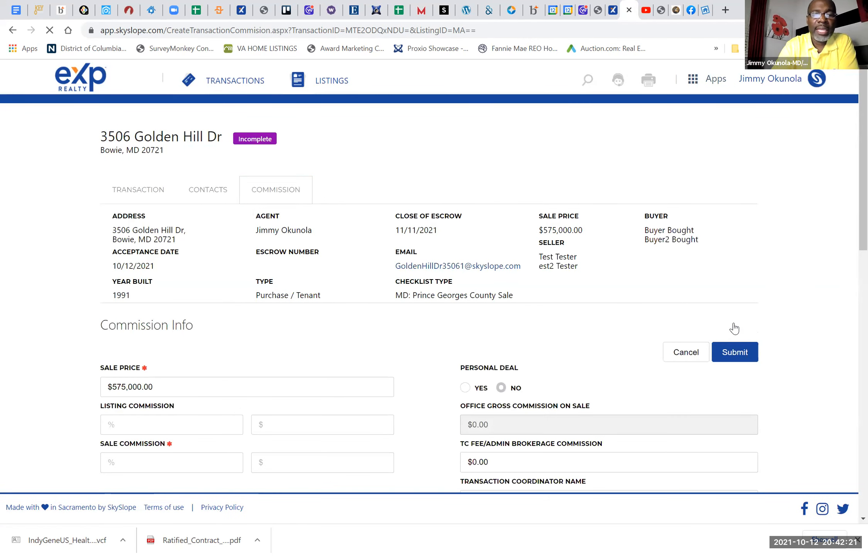
scroll(734, 328, down, 2)
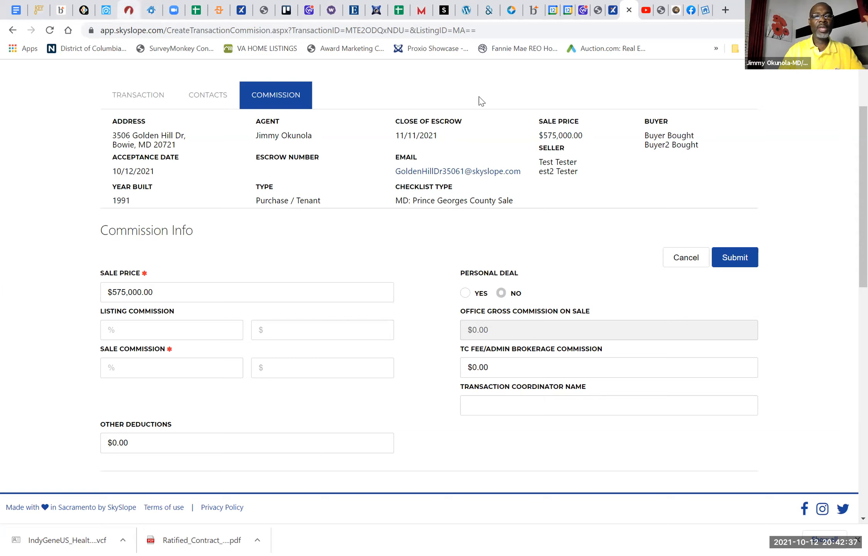
Step: Switch to zipForm Plus and browse the saved transaction templates
click(129, 10)
click(435, 198)
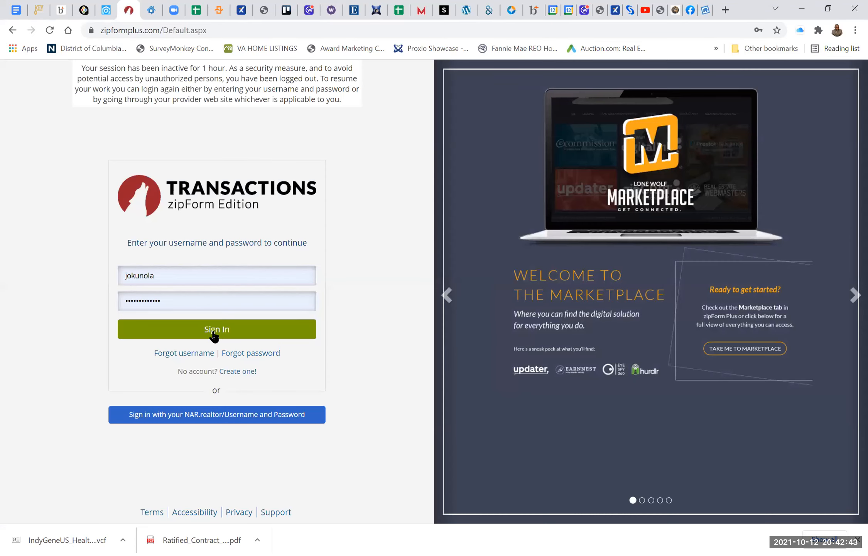
click(213, 330)
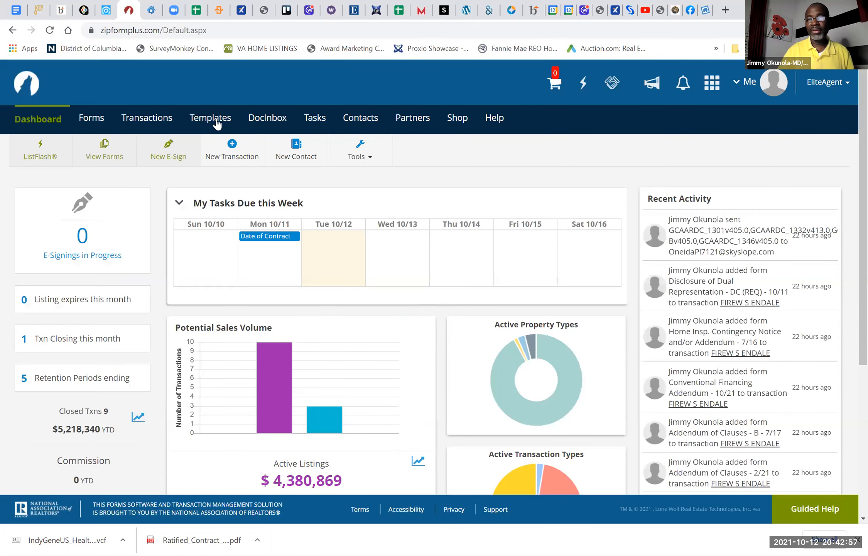
click(217, 122)
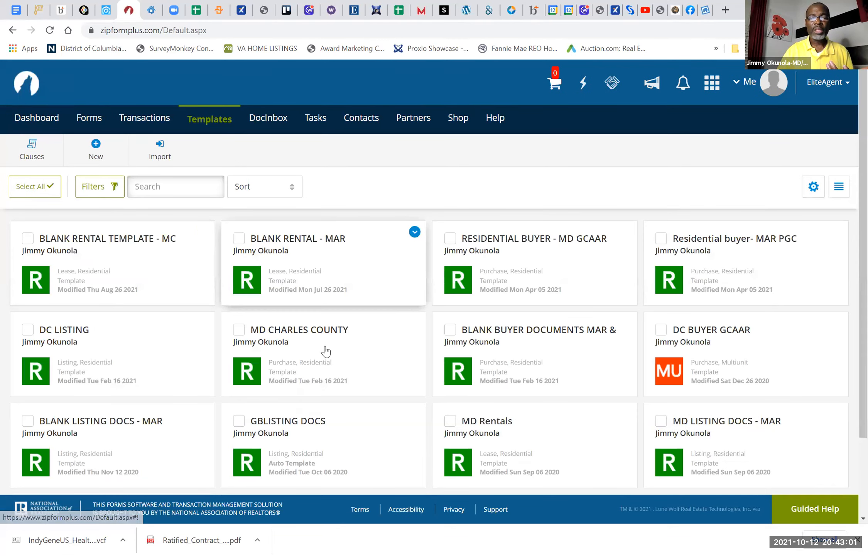
scroll(325, 351, down, 3)
scroll(325, 350, up, 3)
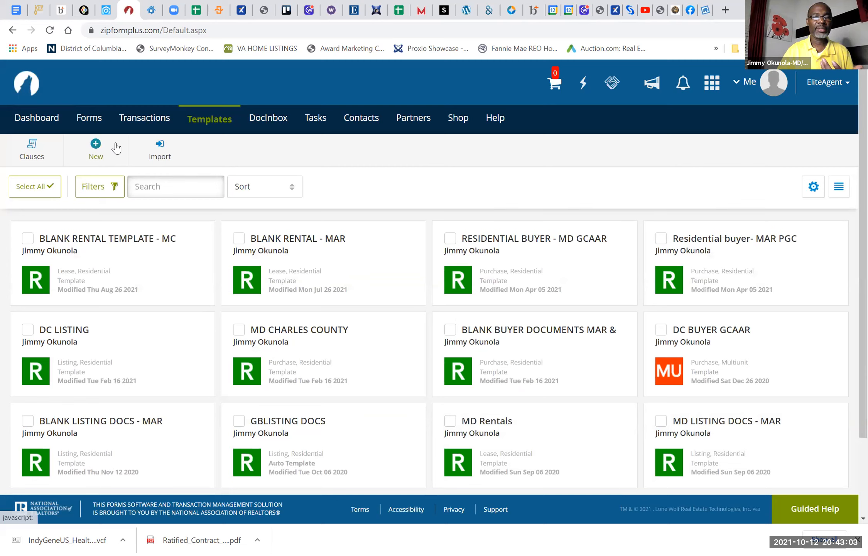
Step: Open the documents of the active residential purchase transaction closing Oct 29 2021
click(135, 120)
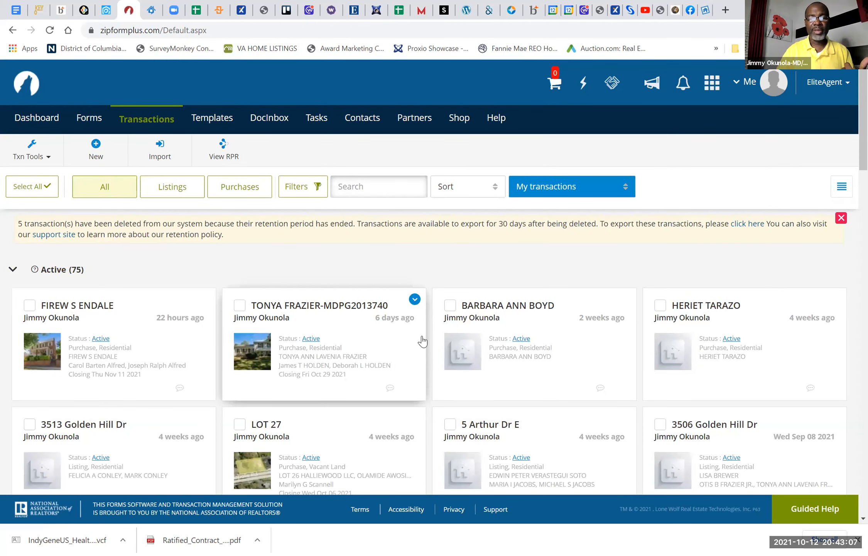
click(292, 305)
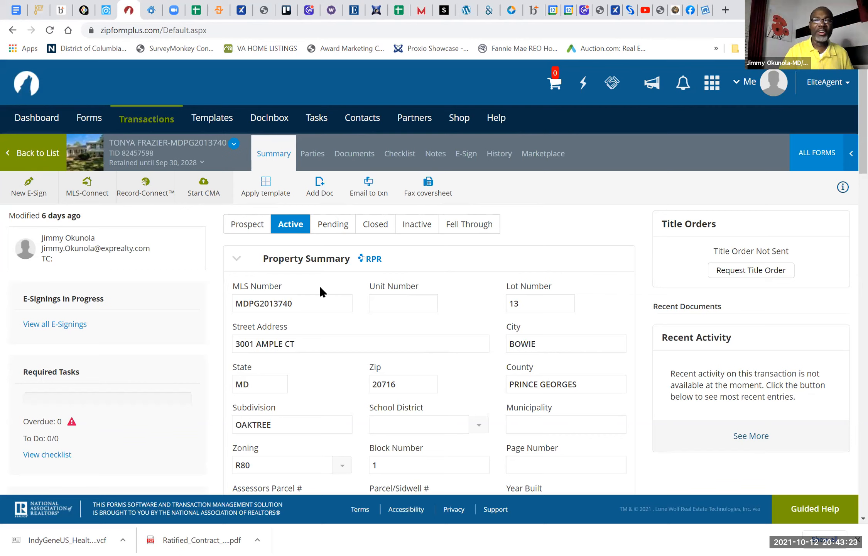
click(347, 161)
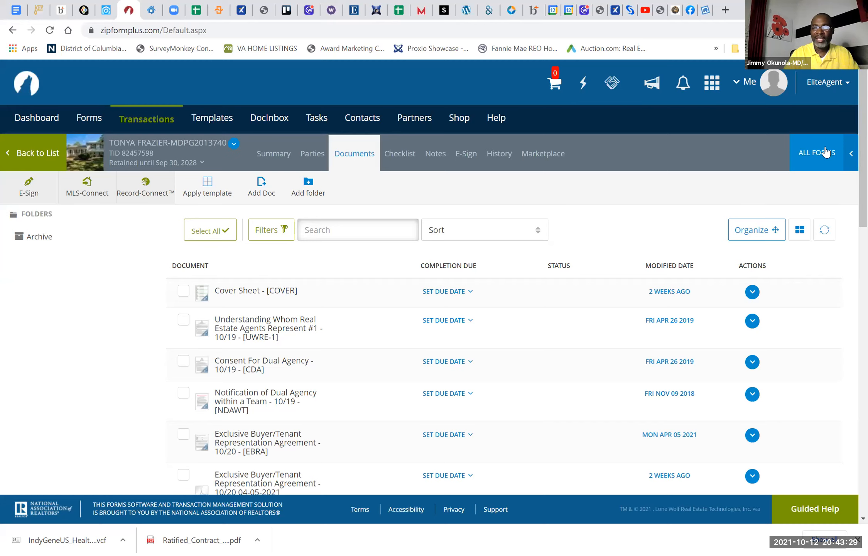
Step: Open the form libraries for this transaction and list the forms of all libraries instead of GCAAR - DC
click(826, 152)
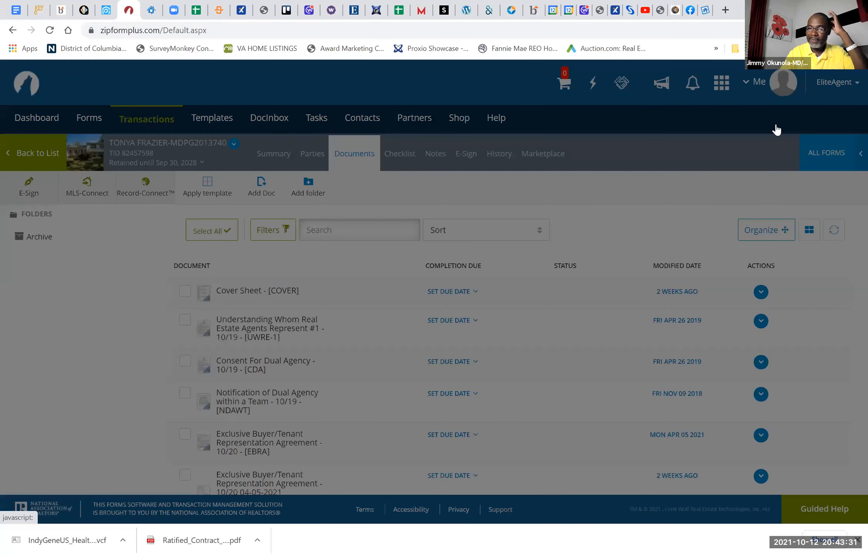
click(722, 116)
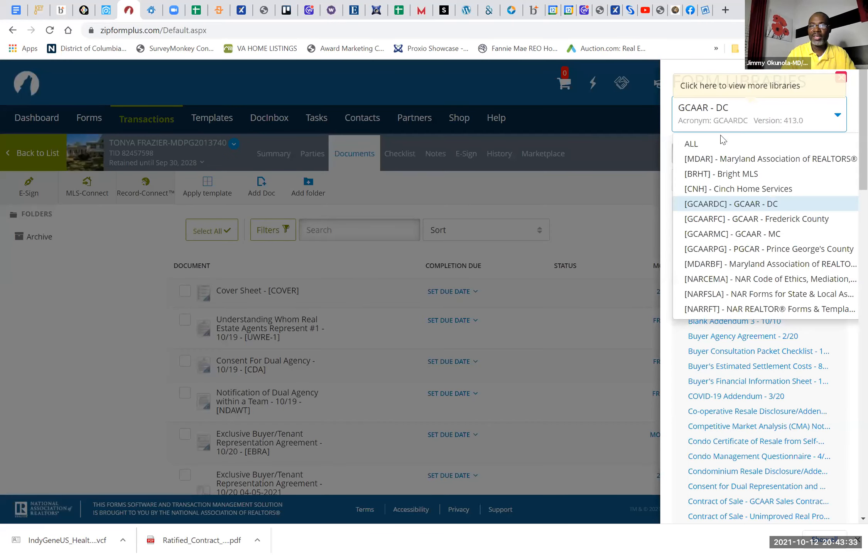
click(706, 143)
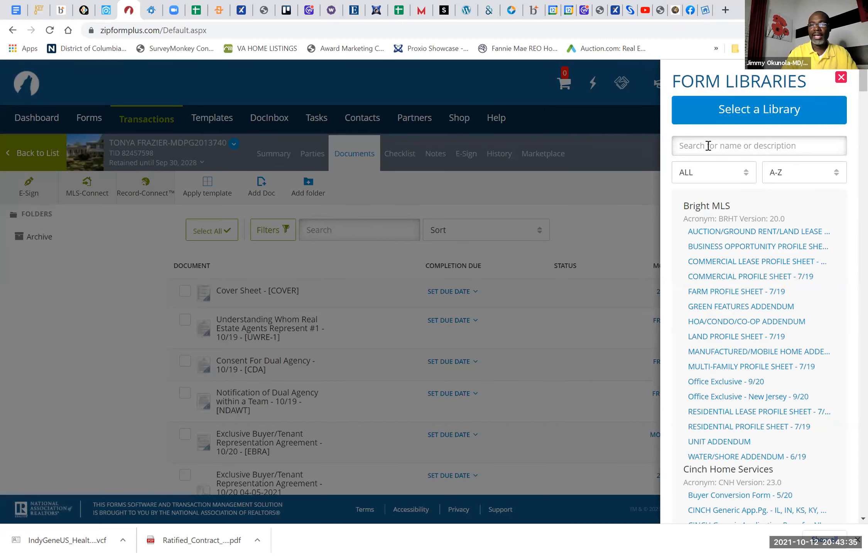
Step: Search all form libraries for forms matching "change"
click(708, 146)
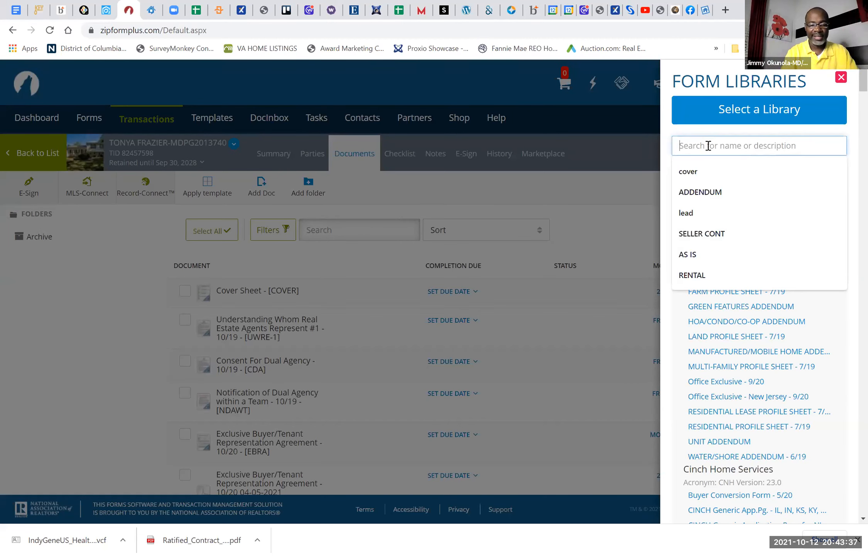
text(shan)
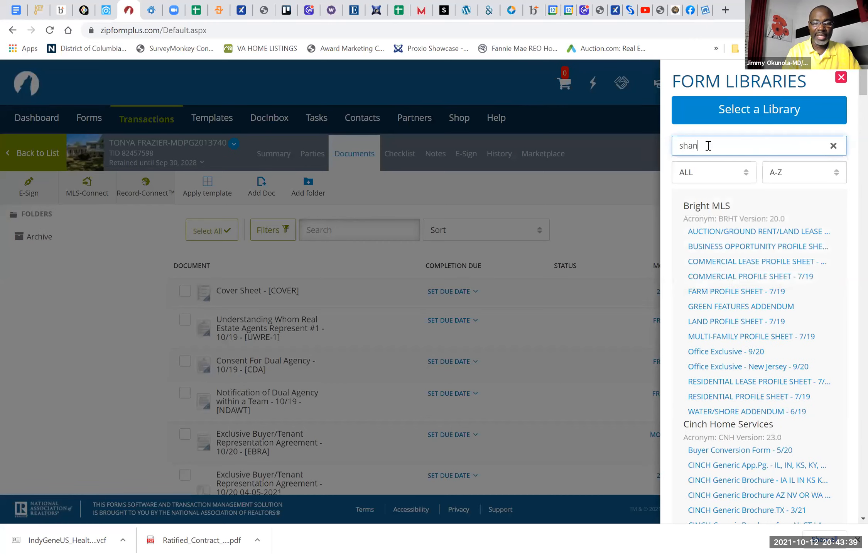
text(ge)
key(BackSpace)
key(BackSpace)
key(BackSpace)
key(BackSpace)
key(BackSpace)
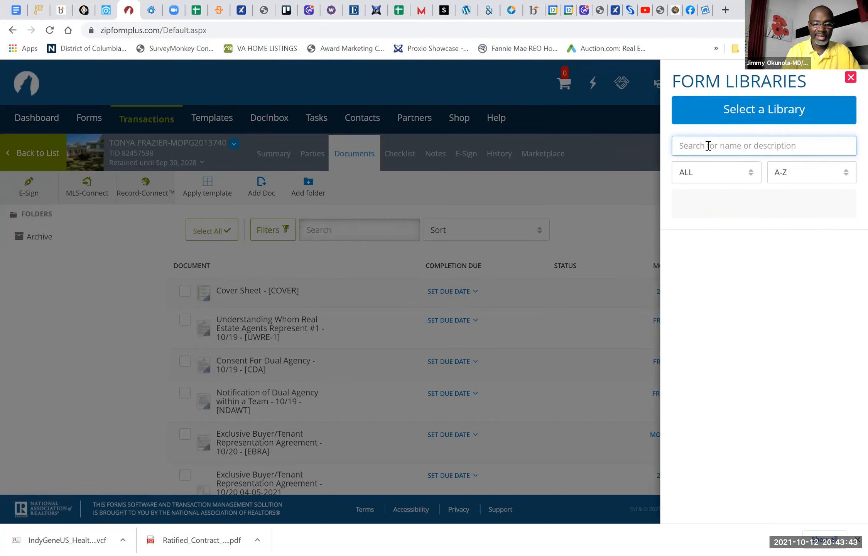
text(chan)
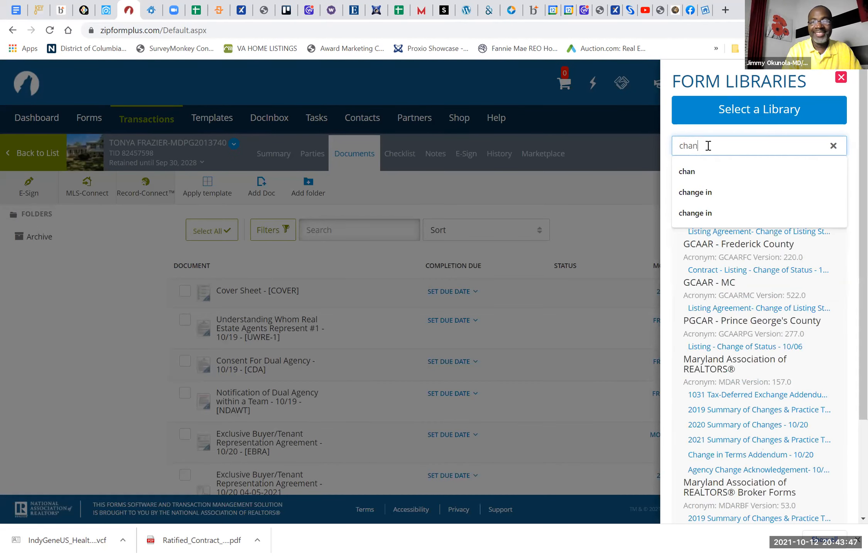
text(ge)
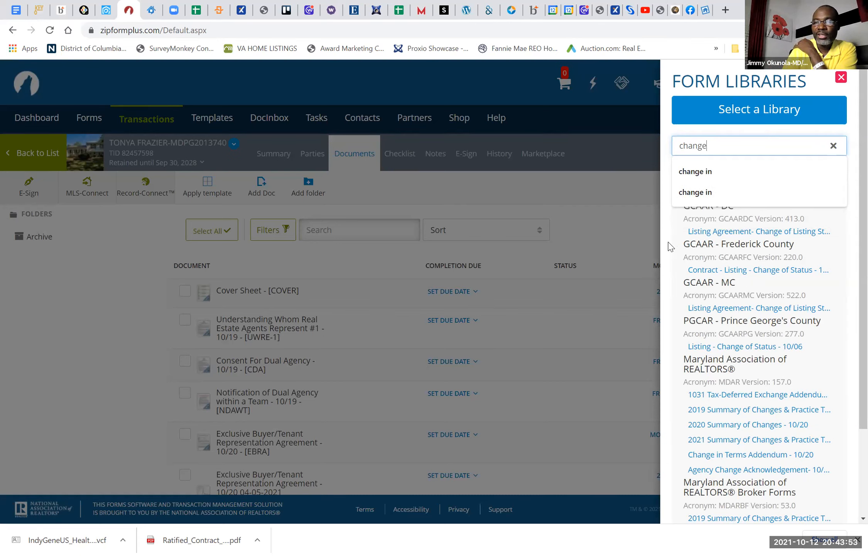
click(668, 243)
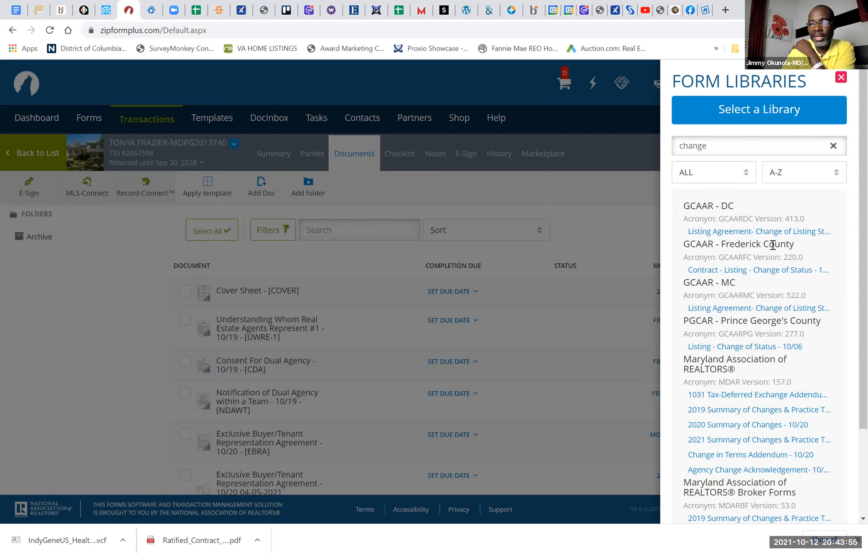
Step: Add the Prince George's County form Listing - Change of Status - 10/06 to the transaction and open it from the document list
scroll(747, 288, down, 2)
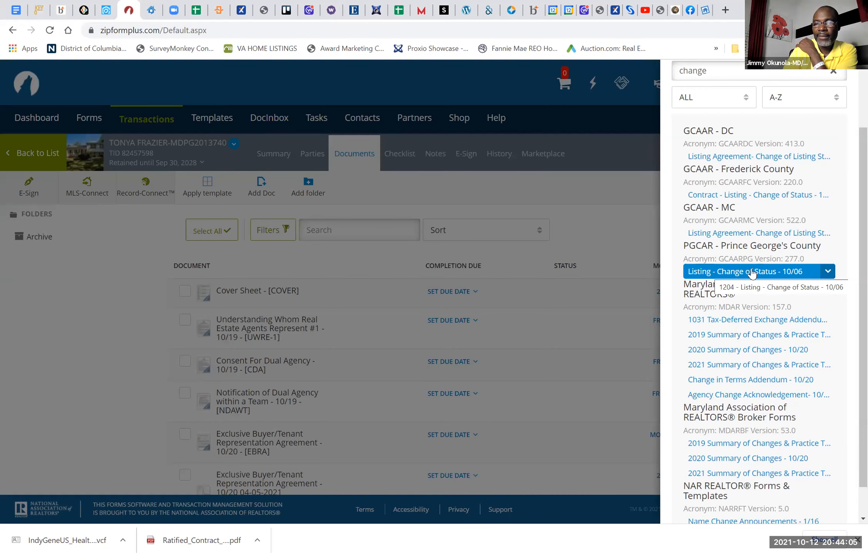
click(792, 273)
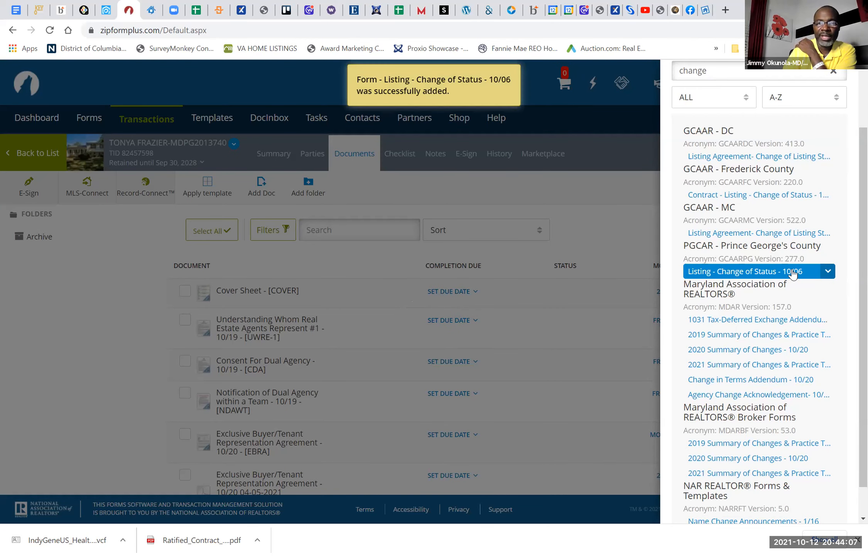
click(531, 320)
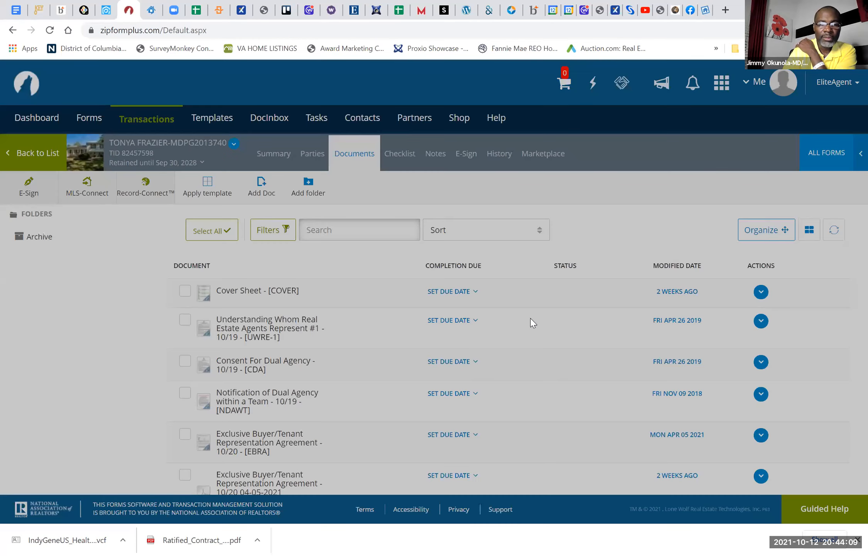
scroll(258, 432, down, 15)
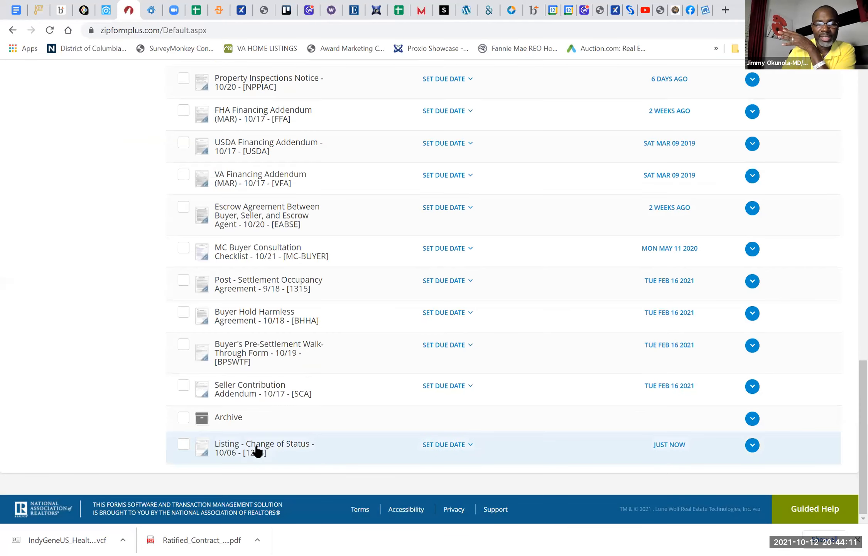
click(258, 450)
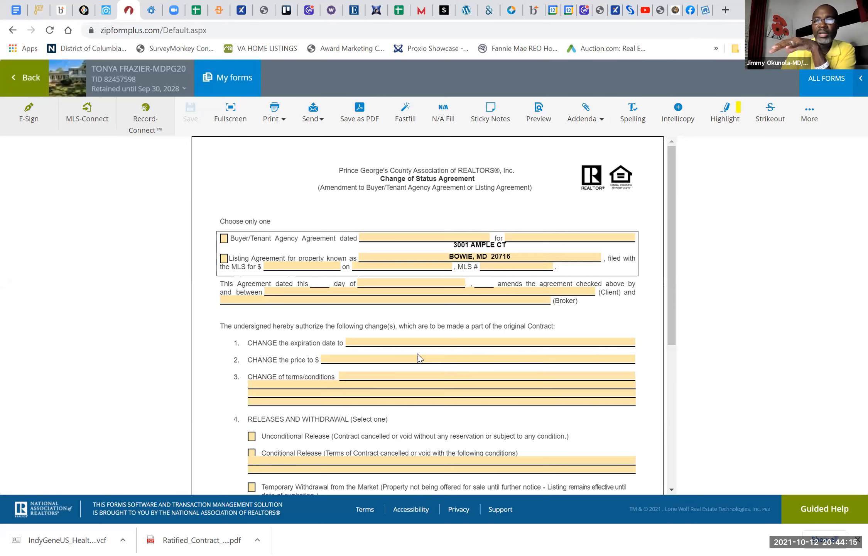
Step: Search the form libraries for "mar" and look through the Maryland Association of REALTORS forms
click(824, 84)
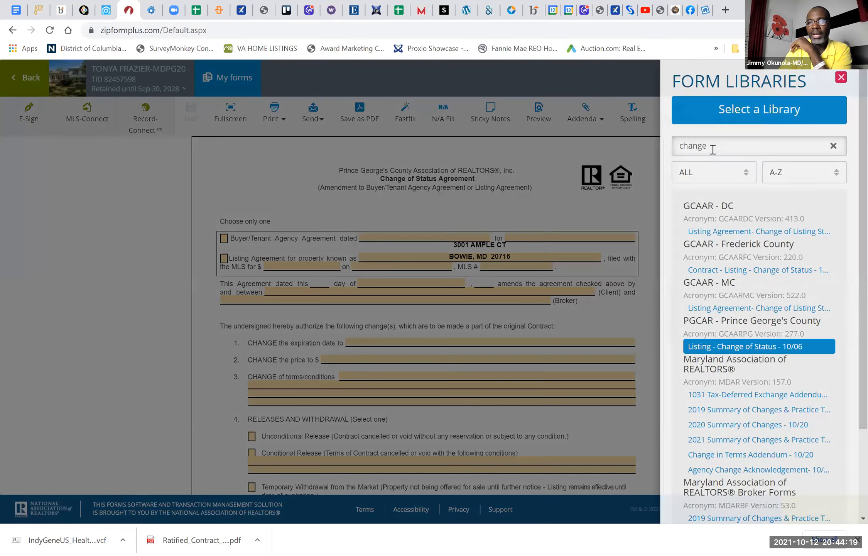
click(713, 149)
text(mar)
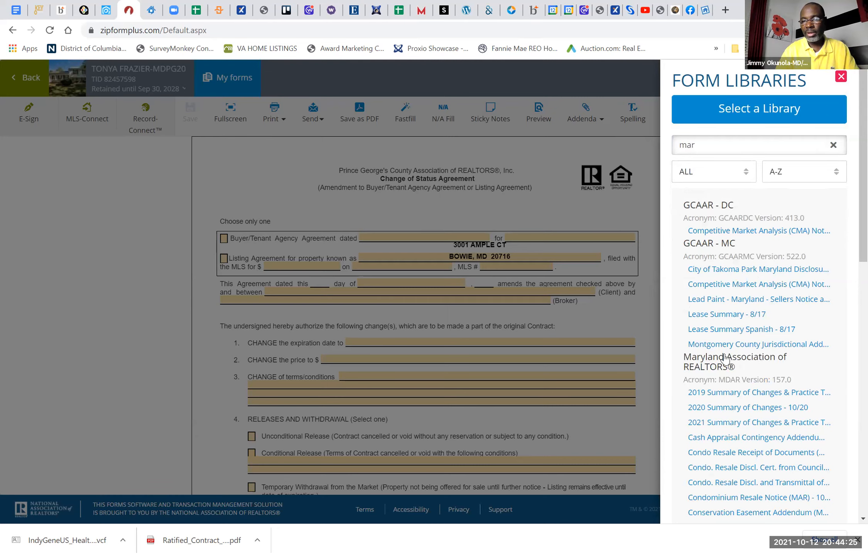
scroll(725, 353, down, 3)
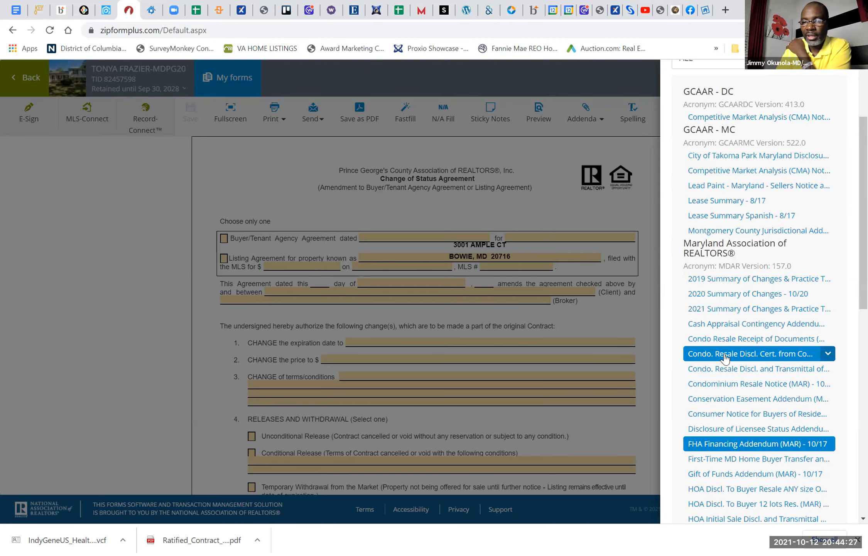
scroll(783, 251, down, 2)
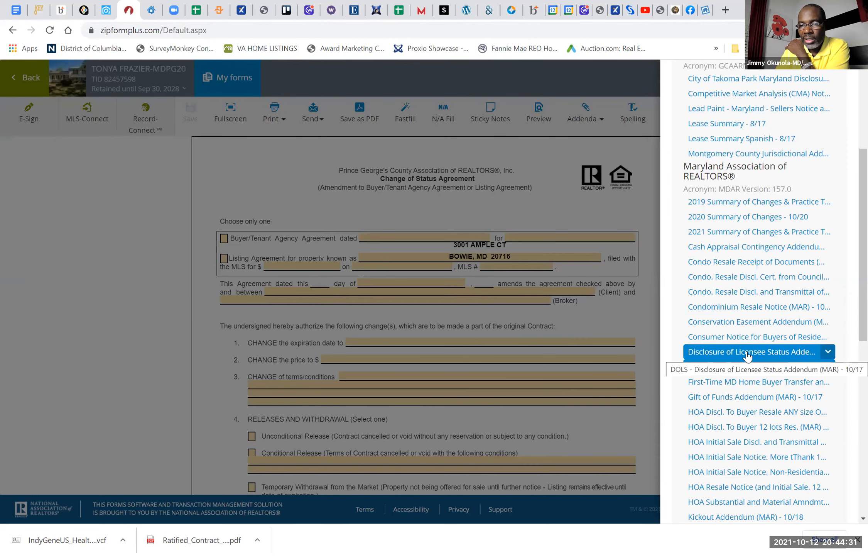
scroll(745, 356, down, 7)
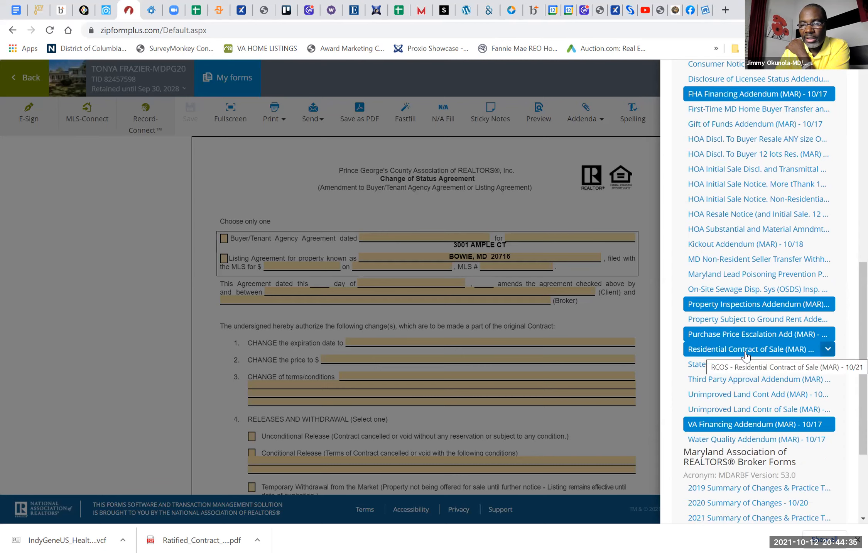
scroll(746, 356, down, 4)
click(746, 355)
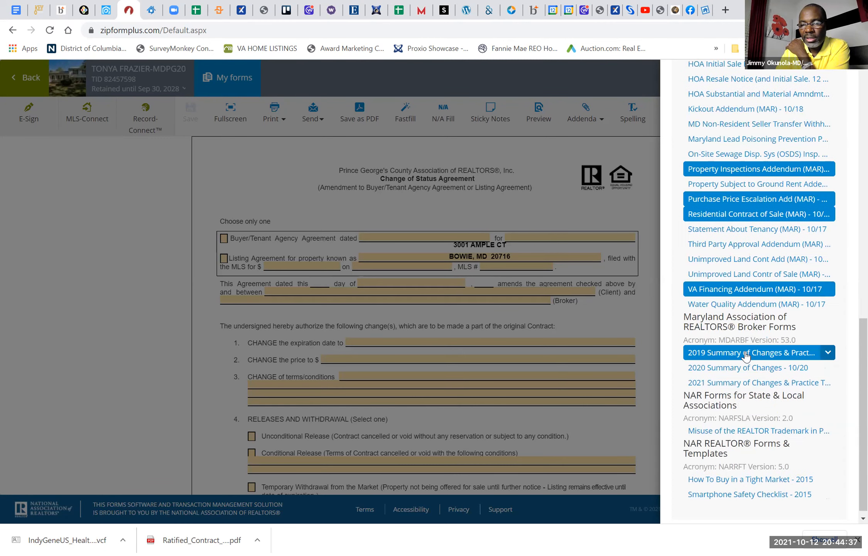
scroll(748, 353, up, 15)
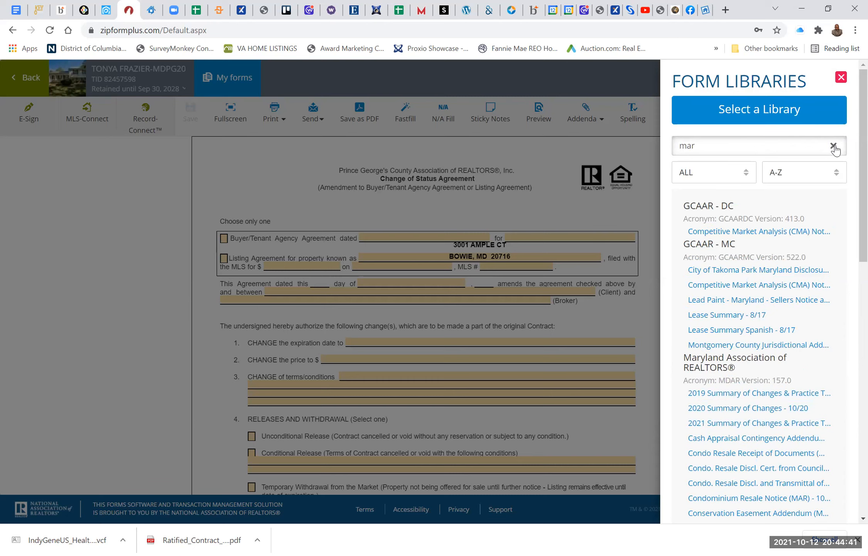
Step: Search the form libraries for "change" instead and open the Maryland Association of REALTORS Change in Terms Addendum - 10/20
click(752, 151)
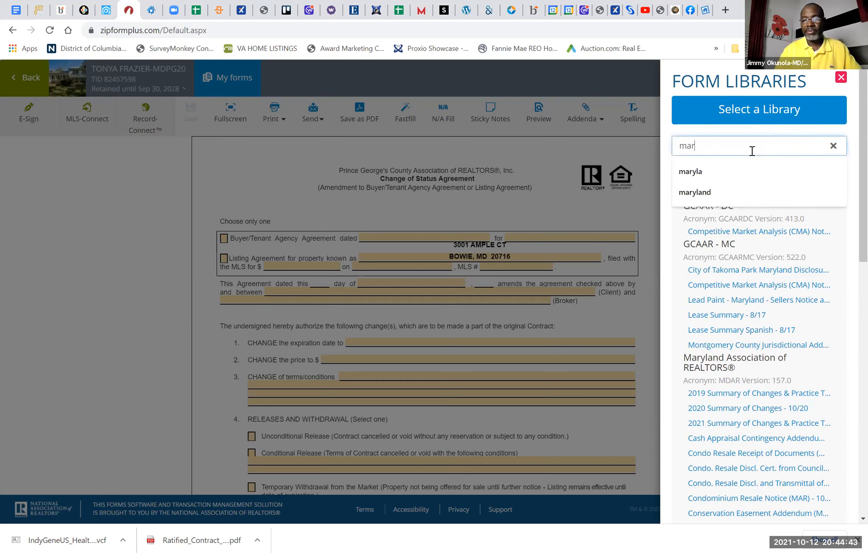
key(BackSpace)
key(BackSpace)
text(ch)
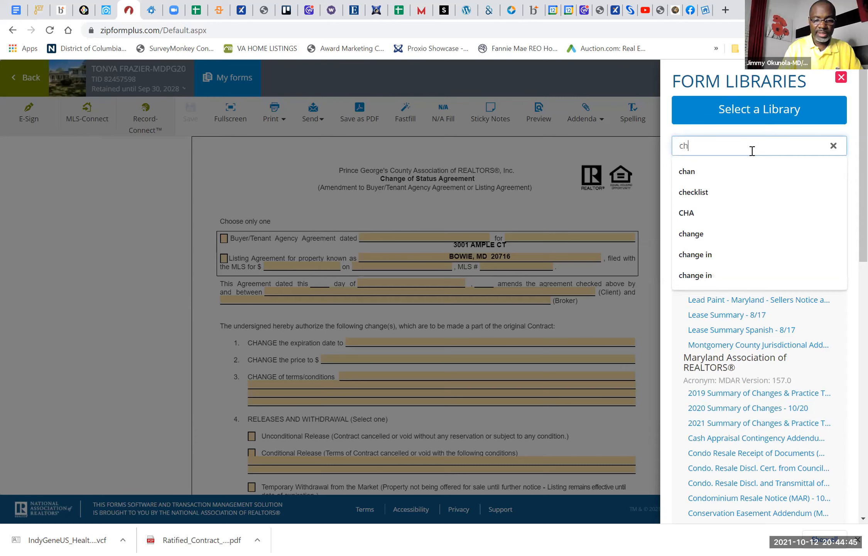
text(ange)
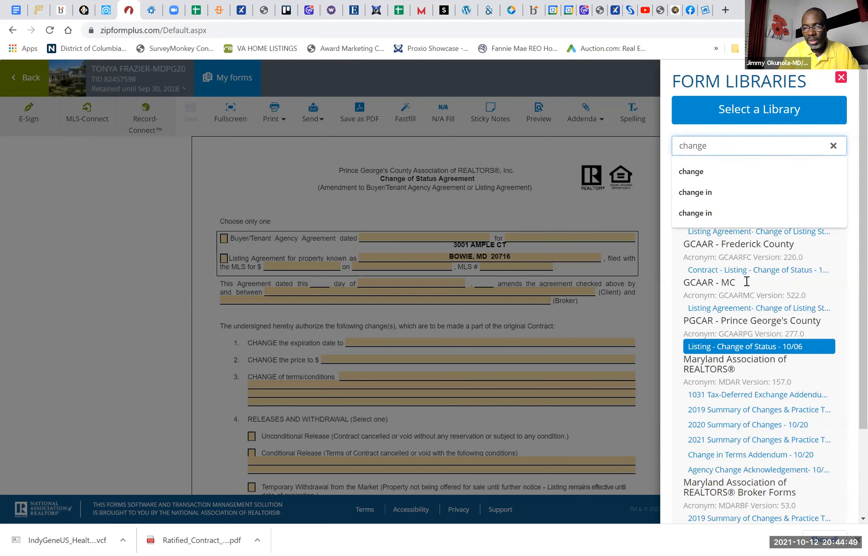
scroll(747, 281, down, 2)
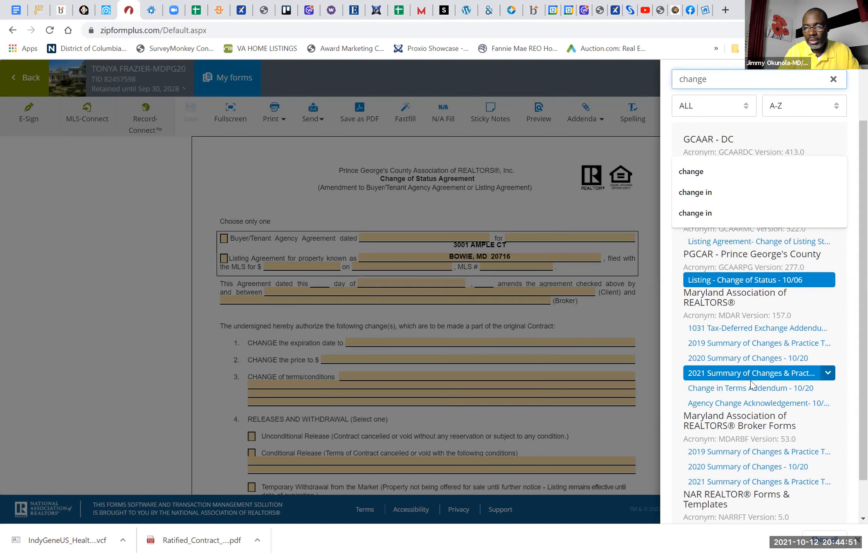
click(746, 387)
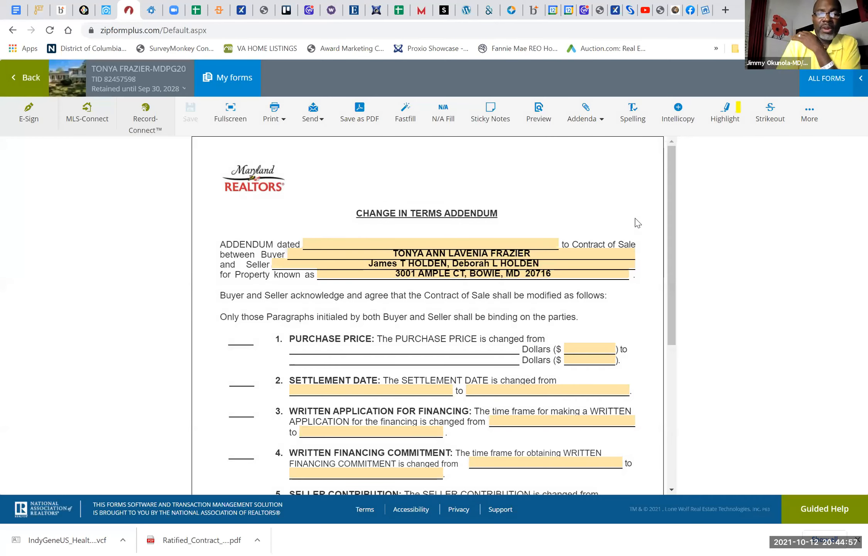
Step: Clear the first buyer's full name from the Change in Terms Addendum
scroll(634, 218, down, 1)
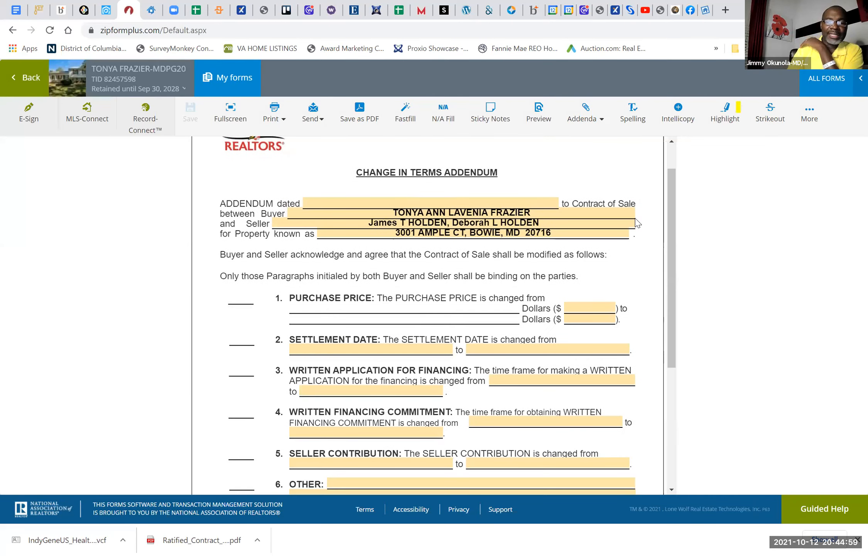
scroll(636, 218, up, 1)
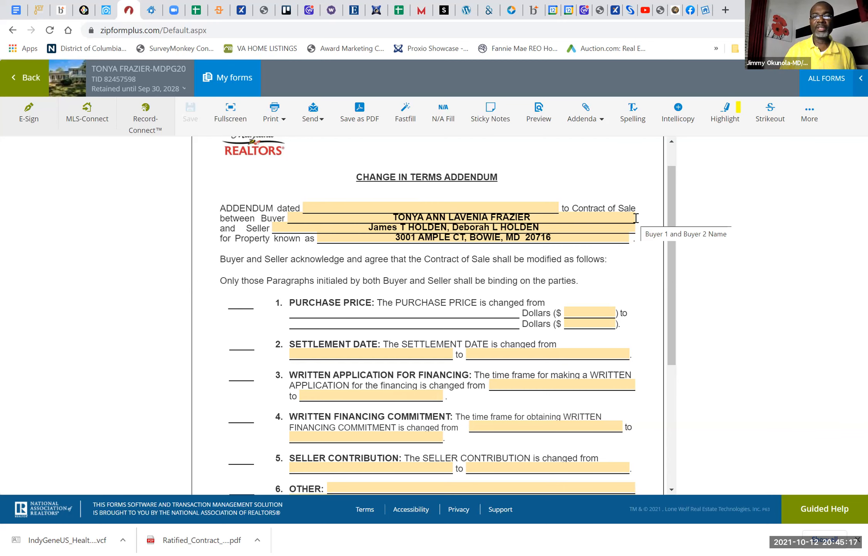
click(553, 219)
key(BackSpace)
key(BackSpace)
key(BackSpace)
key(BackSpace)
key(BackSpace)
key(BackSpace)
key(BackSpace)
key(BackSpace)
key(BackSpace)
key(BackSpace)
key(BackSpace)
key(BackSpace)
key(BackSpace)
key(BackSpace)
key(BackSpace)
key(BackSpace)
key(BackSpace)
key(BackSpace)
key(BackSpace)
key(BackSpace)
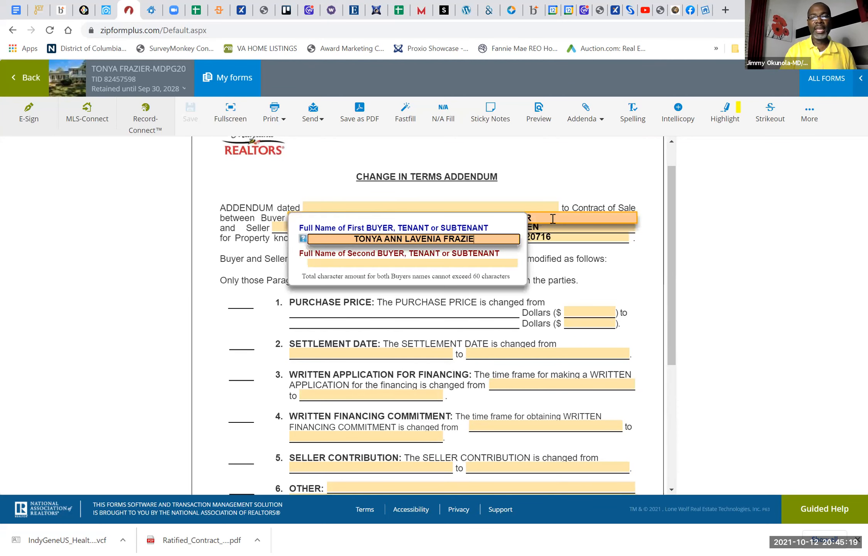
click(573, 175)
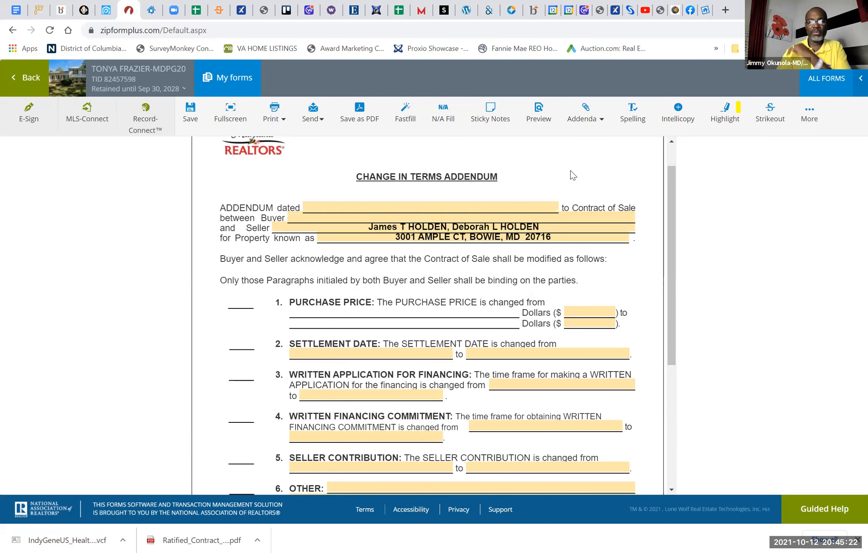
Step: Clear the full names of the first and second sellers from the addendum
click(544, 229)
key(BackSpace)
key(BackSpace)
key(BackSpace)
key(BackSpace)
key(BackSpace)
key(BackSpace)
key(BackSpace)
key(BackSpace)
key(BackSpace)
key(BackSpace)
key(BackSpace)
key(BackSpace)
key(BackSpace)
key(BackSpace)
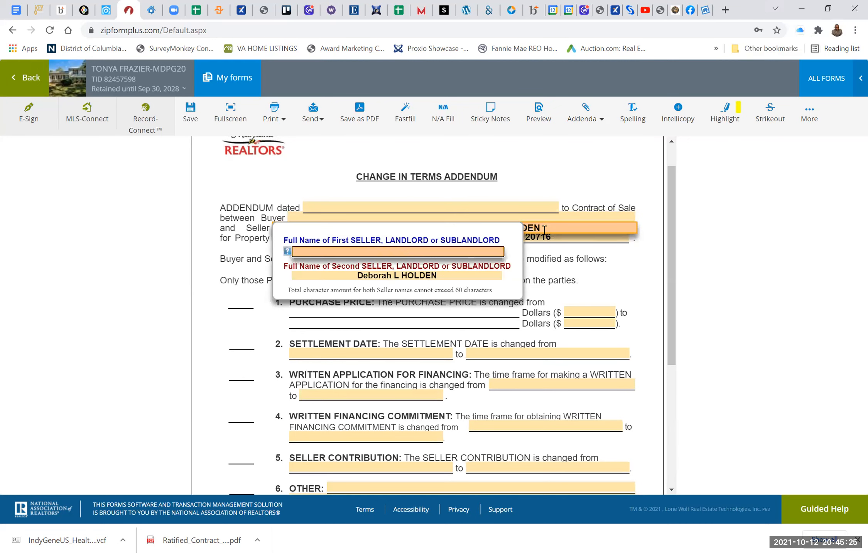
click(460, 275)
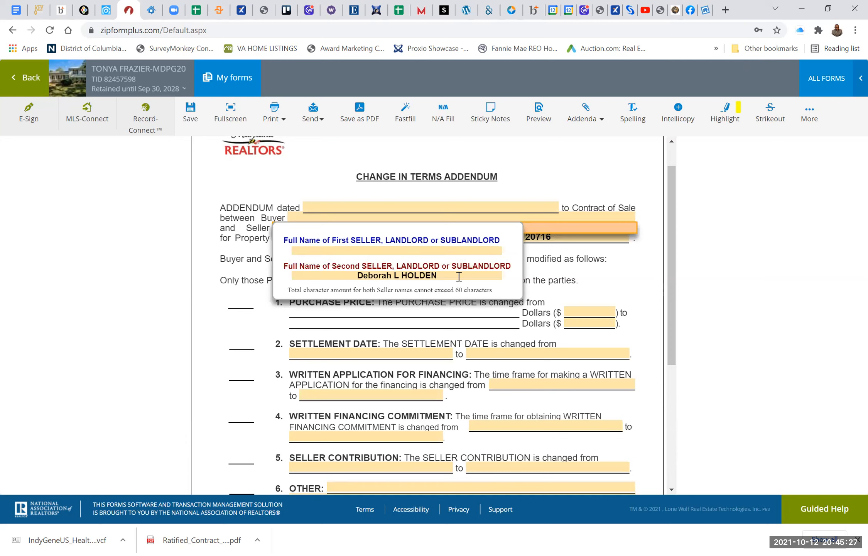
key(BackSpace)
key(BackSpace)
key(BackSpace)
key(BackSpace)
key(BackSpace)
key(BackSpace)
key(BackSpace)
key(BackSpace)
key(BackSpace)
key(BackSpace)
key(BackSpace)
key(BackSpace)
key(BackSpace)
key(BackSpace)
key(BackSpace)
key(BackSpace)
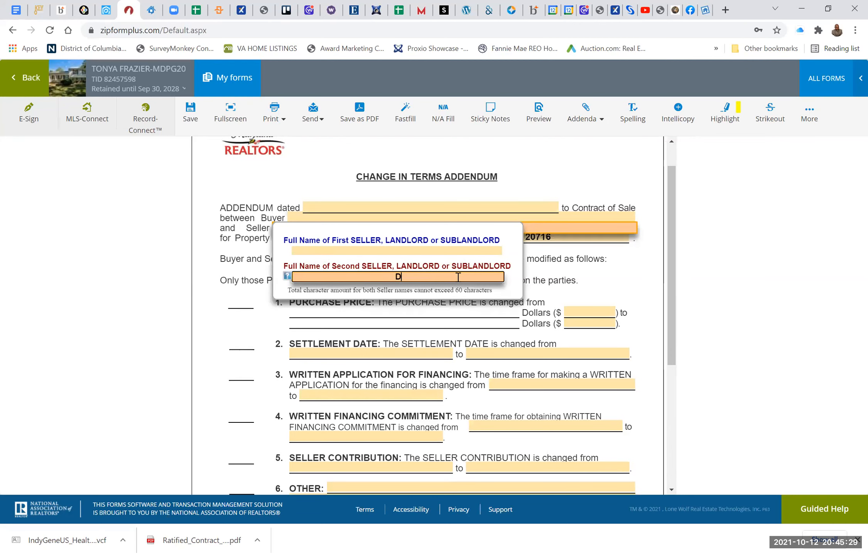
click(577, 176)
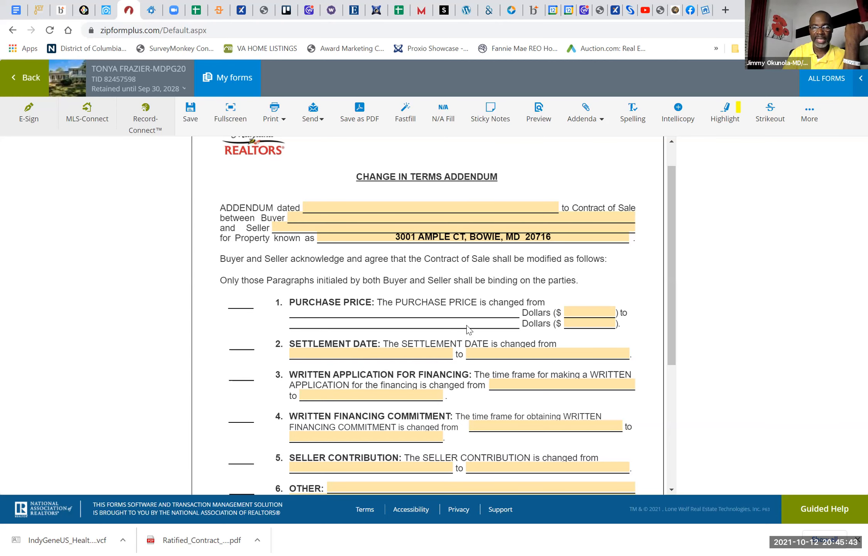
Step: Begin the text of paragraph 6, Other, in the Change in Terms Addendum with the word "Buyer"
scroll(468, 331, down, 2)
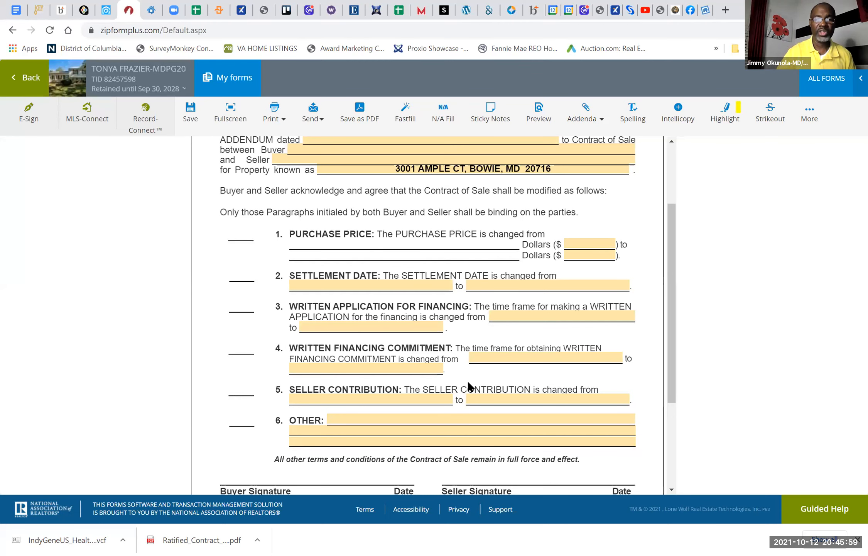
scroll(463, 386, down, 1)
scroll(463, 386, down, 1)
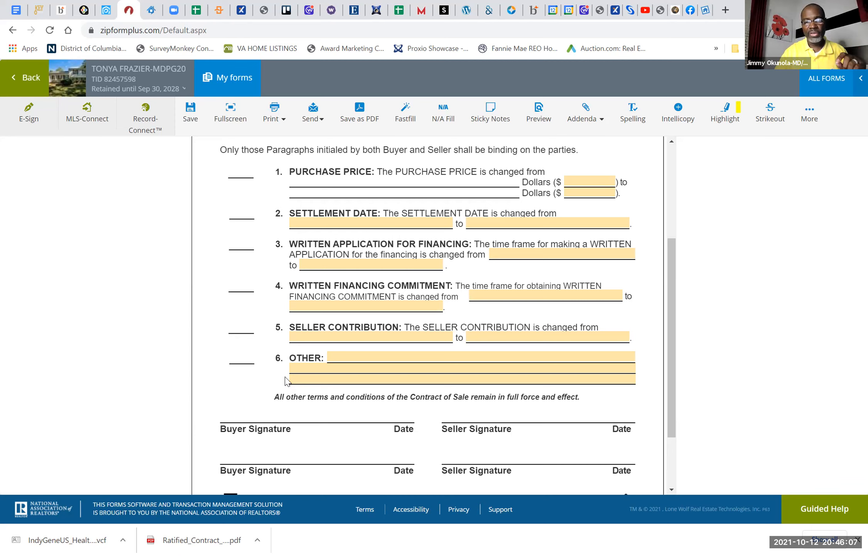
click(372, 355)
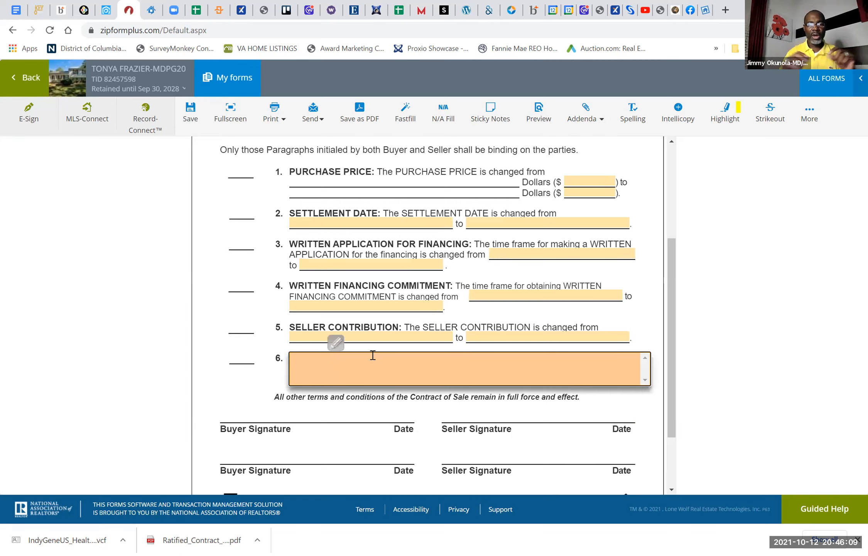
click(224, 394)
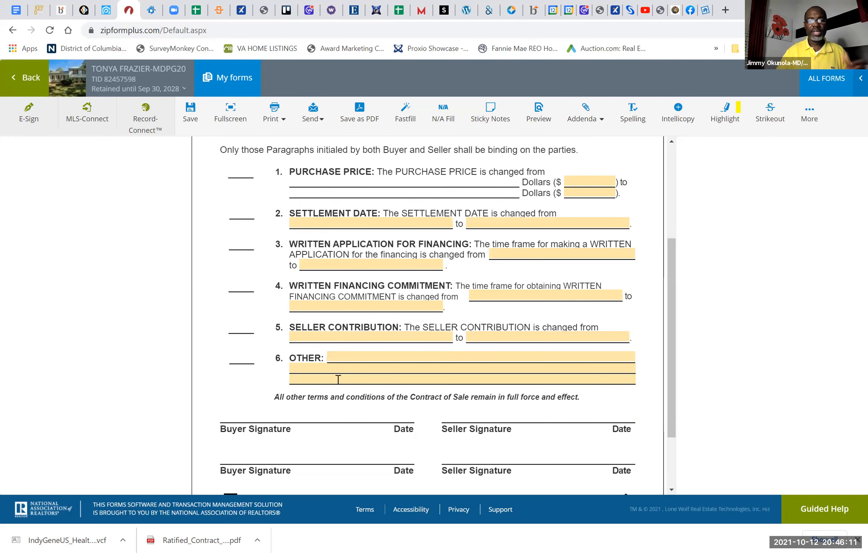
click(358, 358)
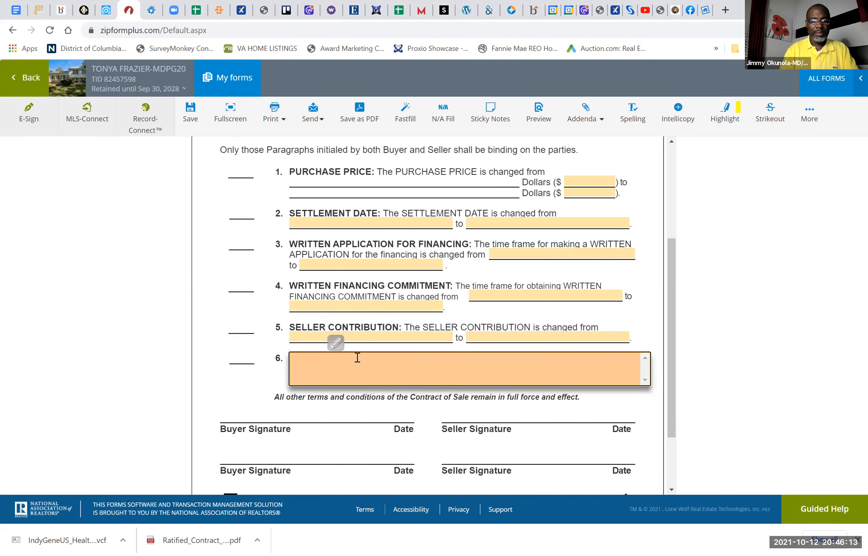
text(Buyer)
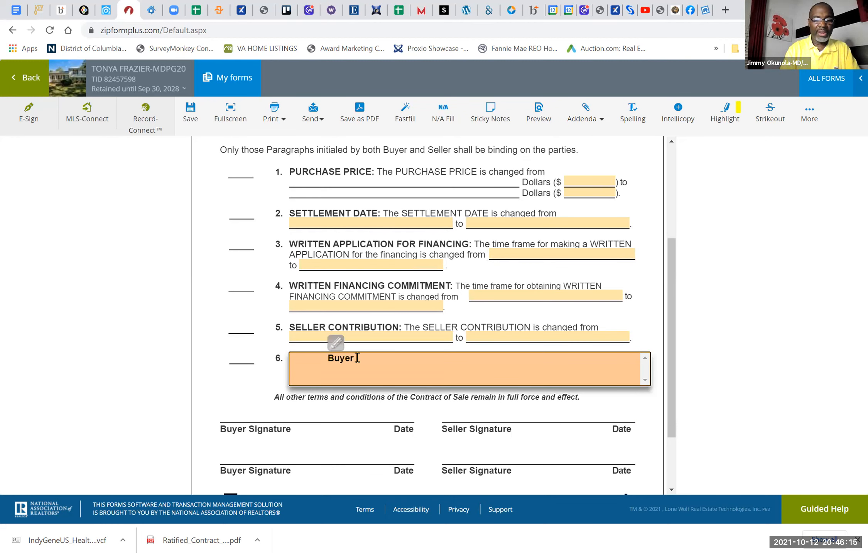
text( and seller agrees to have )
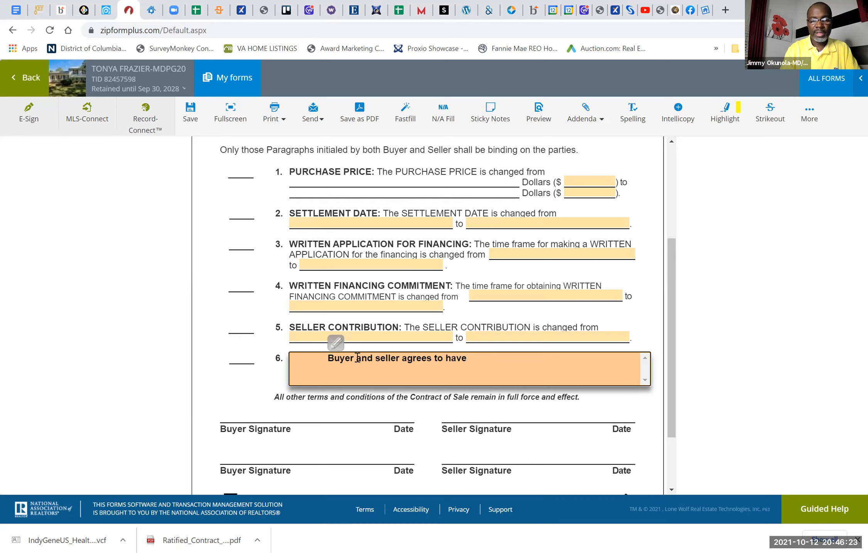
text(h)
key(BackSpace)
key(BackSpace)
key(BackSpace)
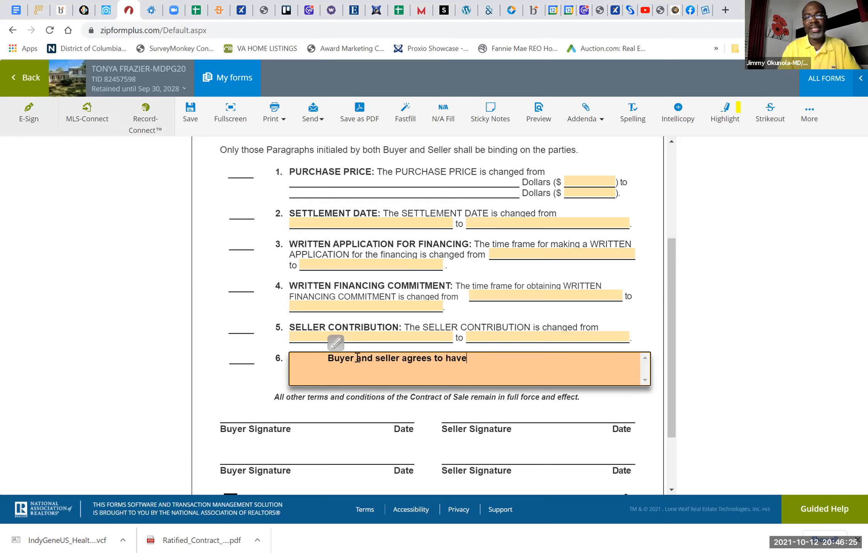
key(BackSpace)
key(BackSpace)
key(BackSpace)
key(BackSpace)
key(BackSpace)
key(BackSpace)
key(BackSpace)
key(BackSpace)
key(BackSpace)
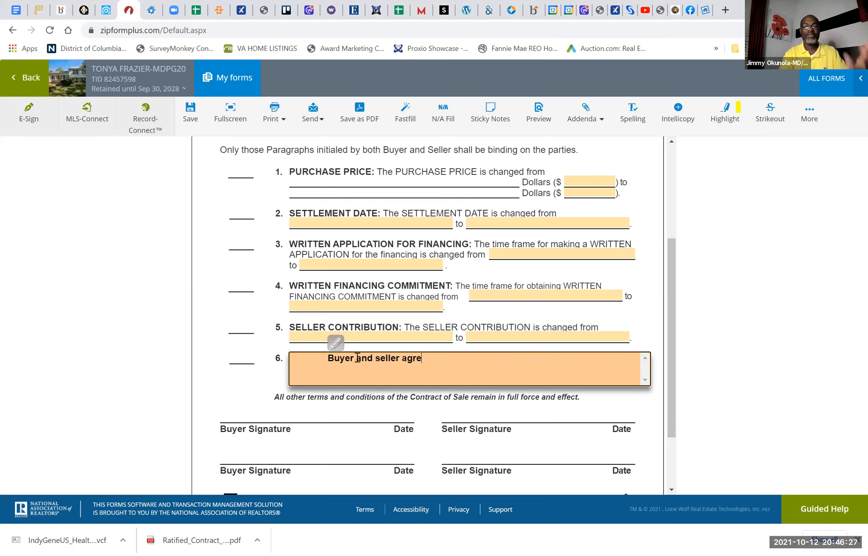
key(BackSpace)
key(BackSpace)
key(BackSpace)
key(BackSpace)
key(BackSpace)
key(BackSpace)
key(BackSpace)
key(BackSpace)
key(BackSpace)
key(BackSpace)
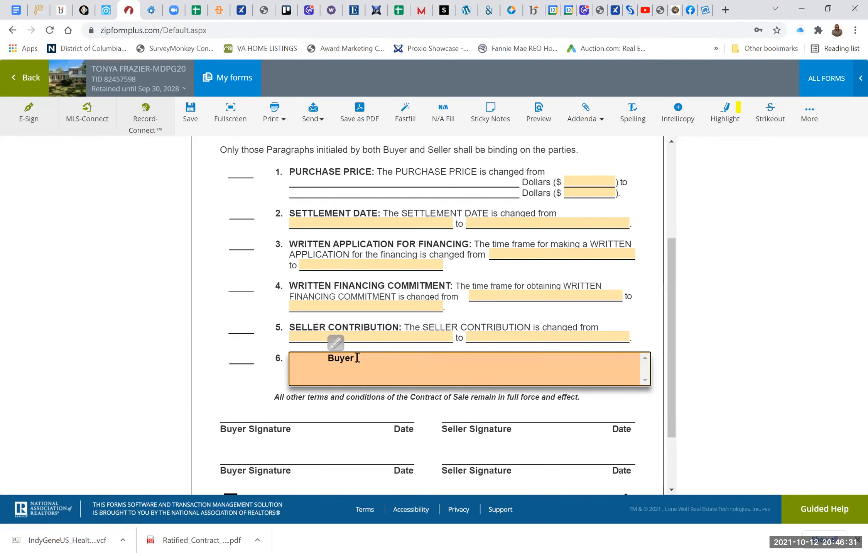
Step: Complete the first sentence of the Other paragraph as "Buyer will like to add husband on the Deed and Title Only."
text(will)
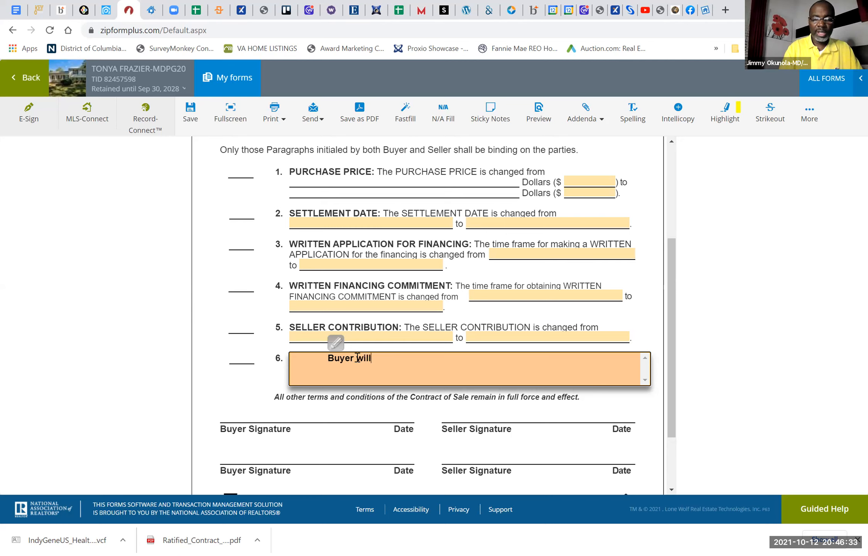
text( like to add husba)
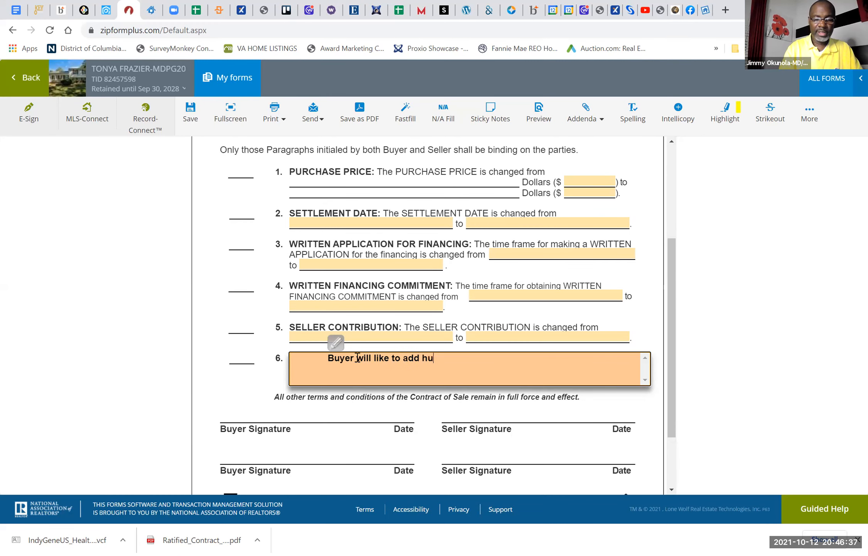
text(on the De)
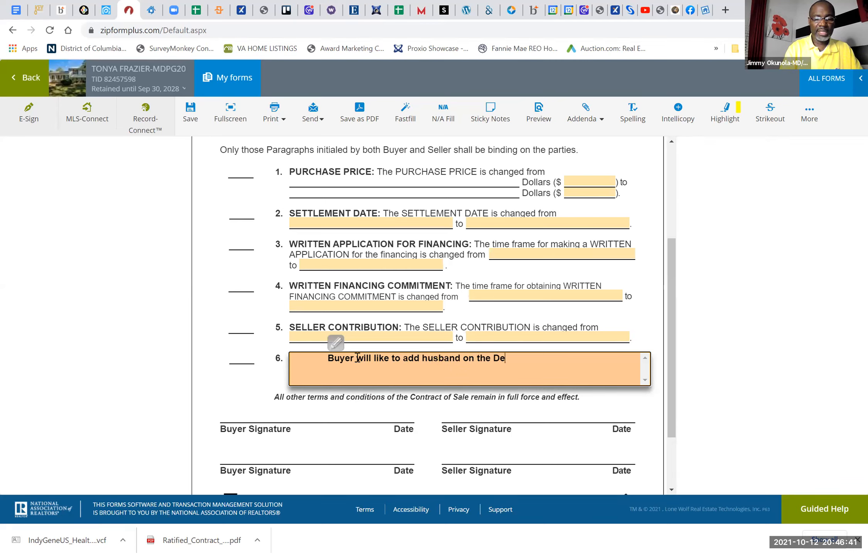
text(ed and Title Only.)
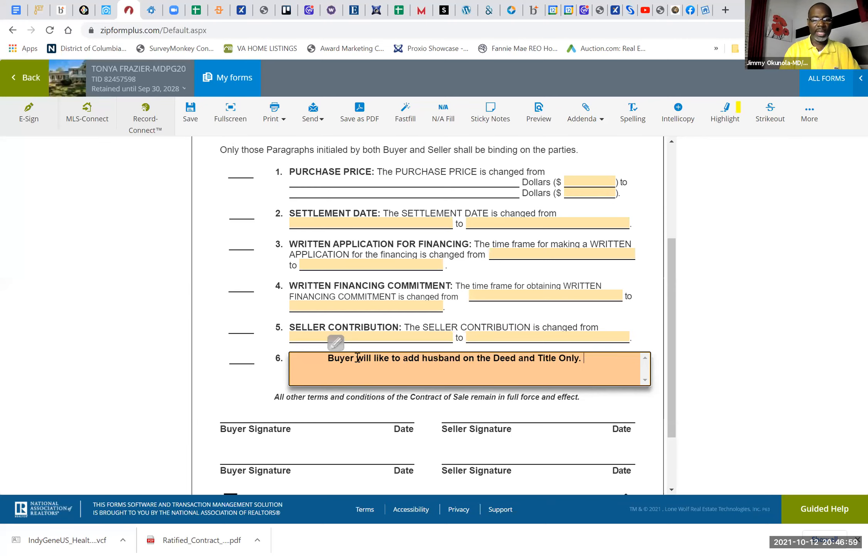
Step: Add the sentence "All terms of Original Contract remains in effect." to the Other paragraph and review the signature area
text(All terms of Origi)
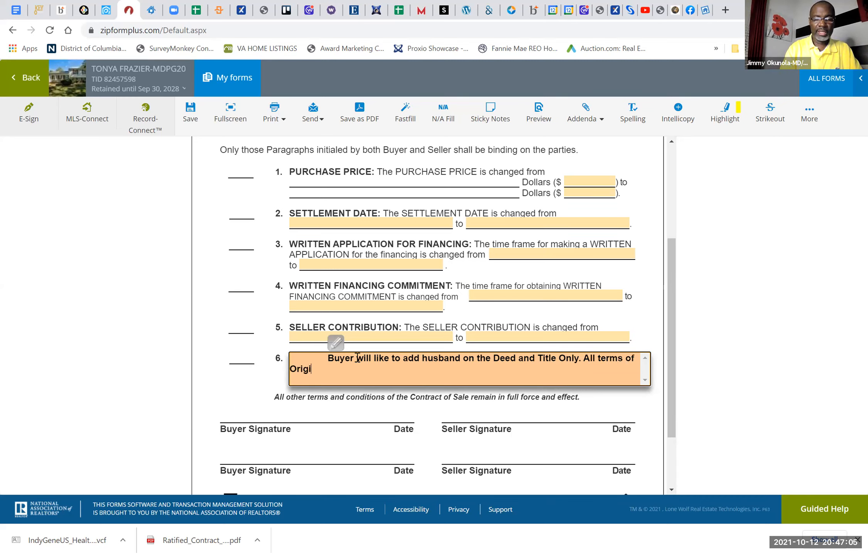
text(nal Con)
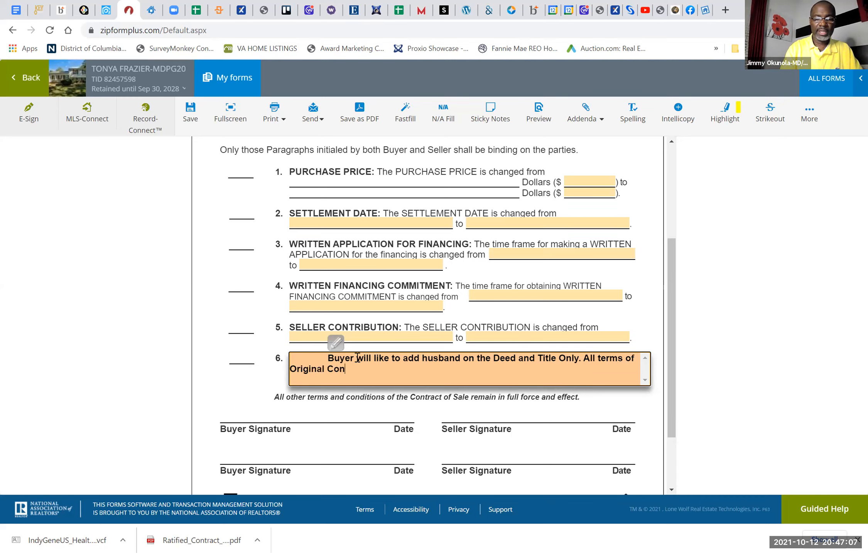
text(tract rem)
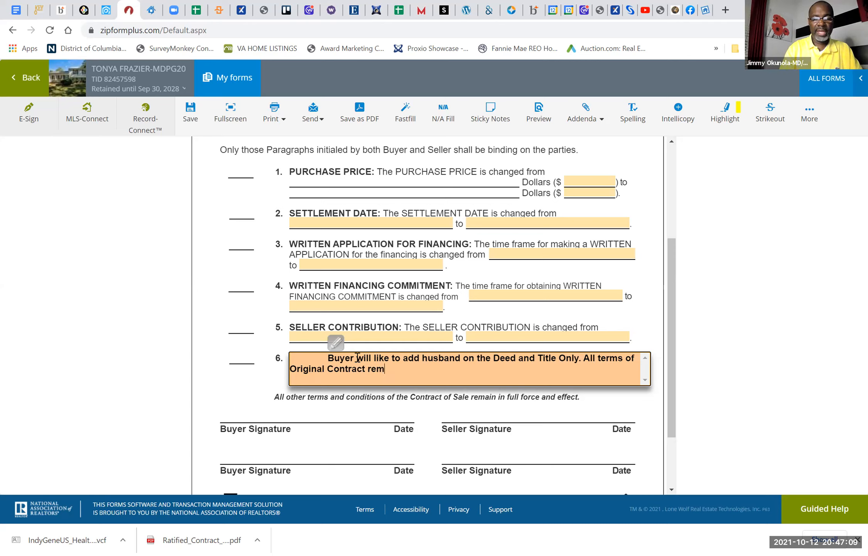
text(ains i)
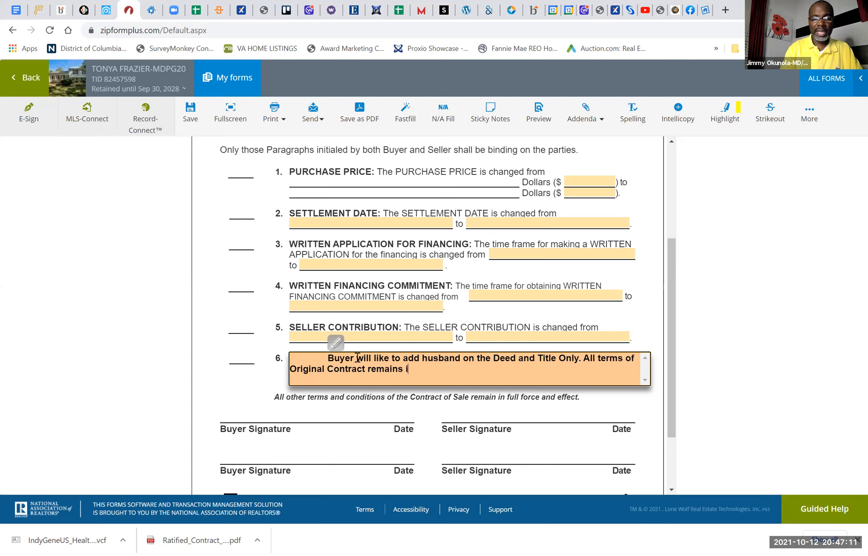
text(n effect.)
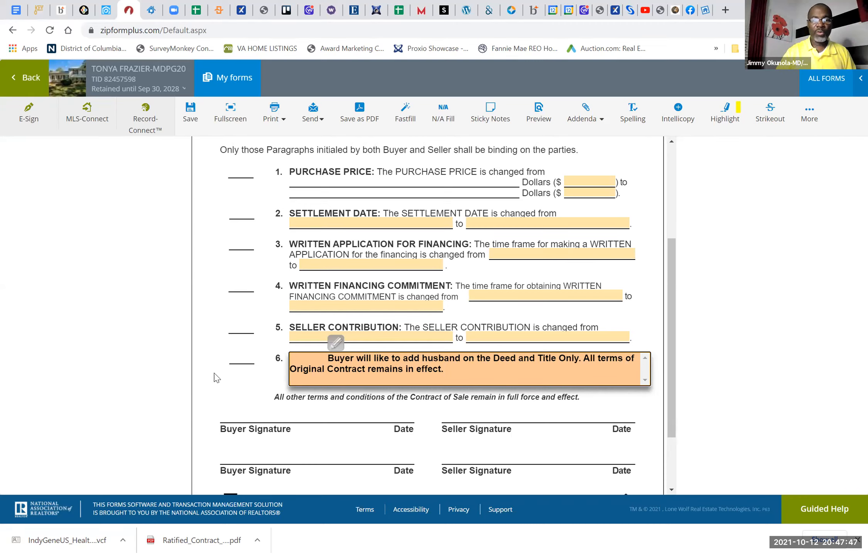
click(234, 388)
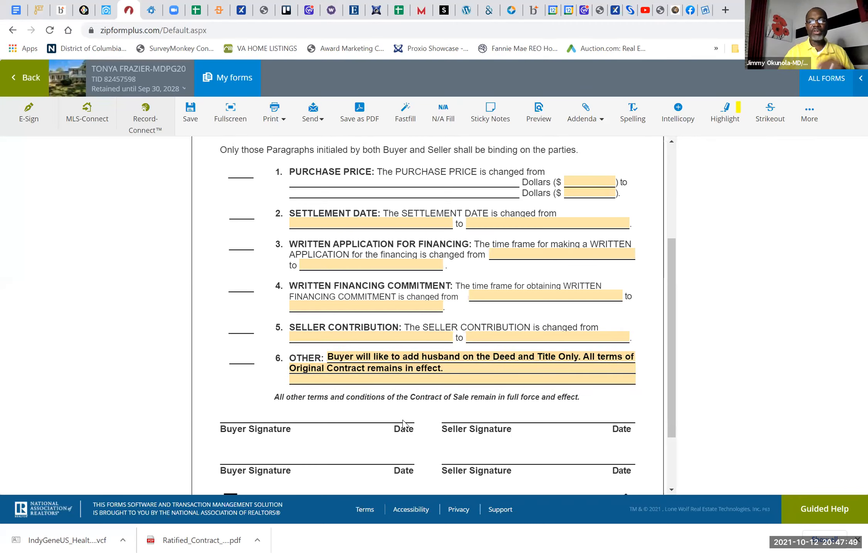
scroll(403, 424, down, 2)
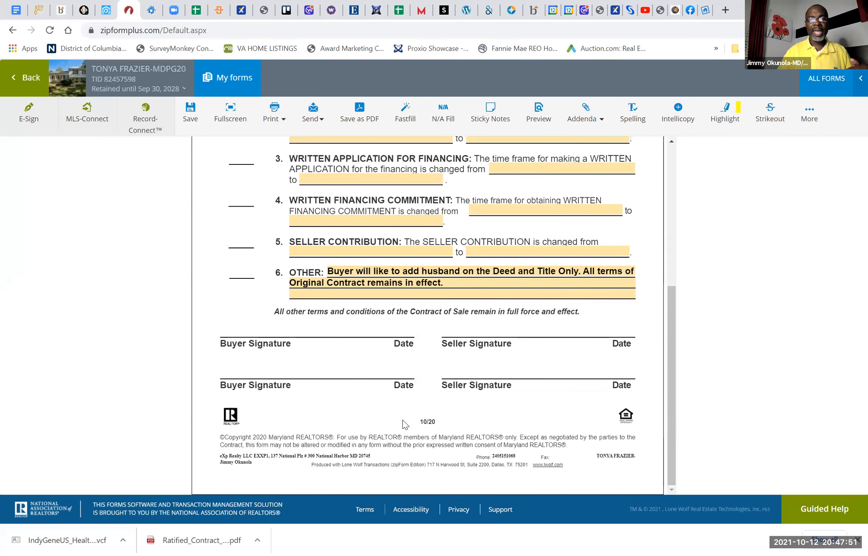
scroll(403, 424, up, 1)
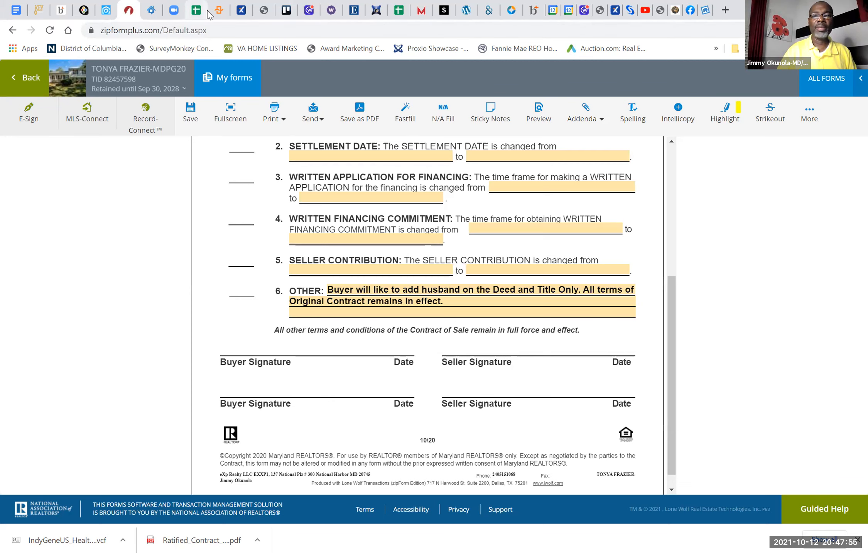
click(629, 11)
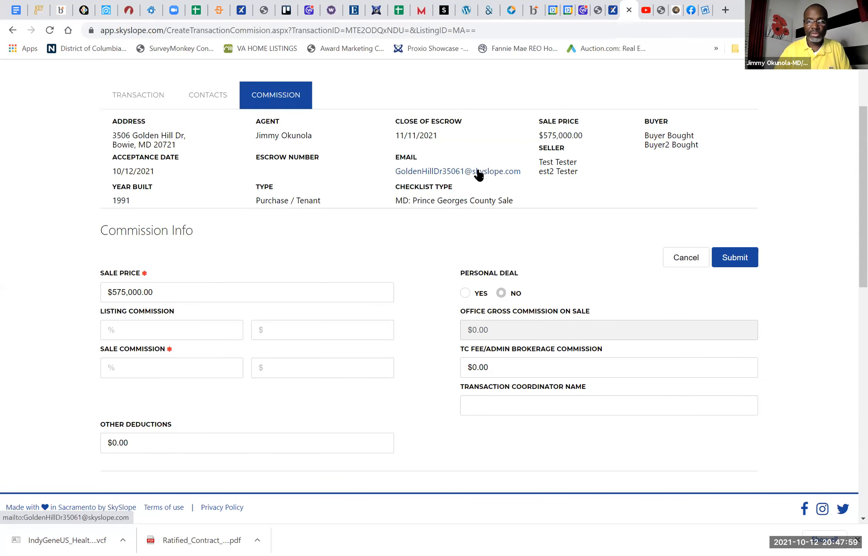
right_click(479, 172)
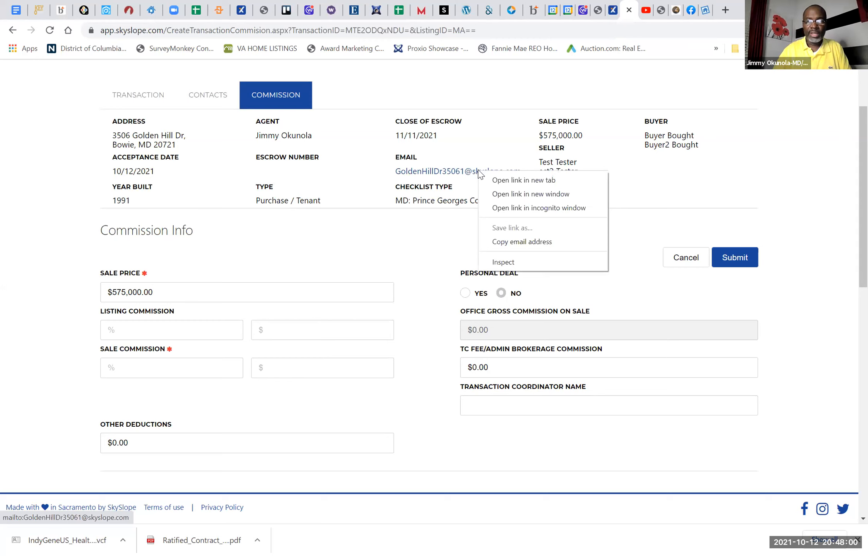
click(535, 243)
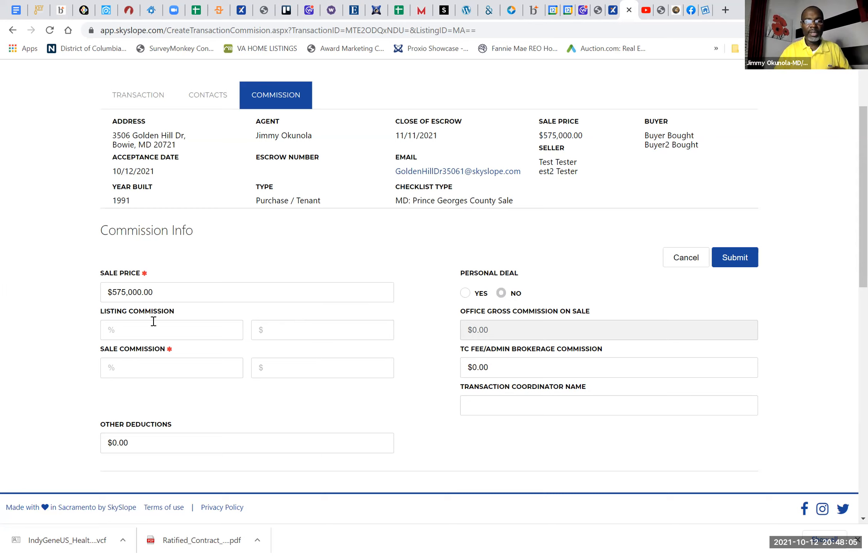
Step: Set the sale commission to 3% and try to submit the commission information
click(152, 368)
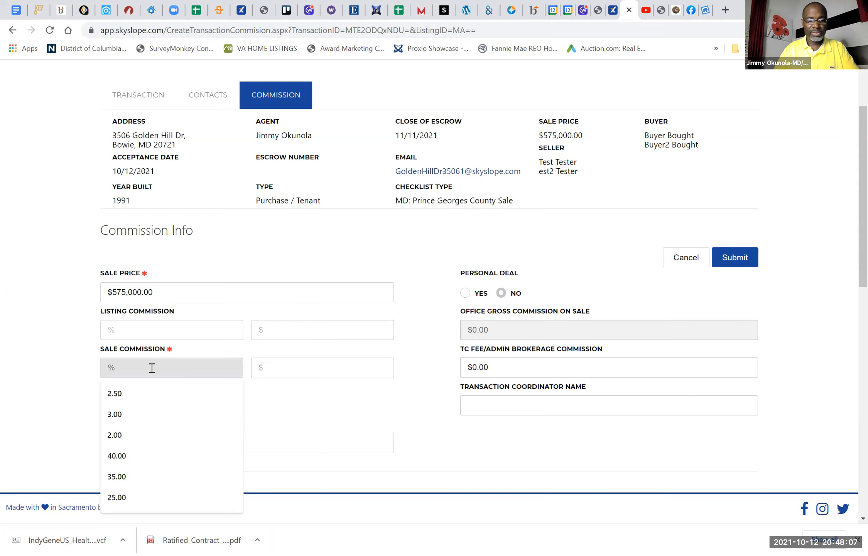
text(3)
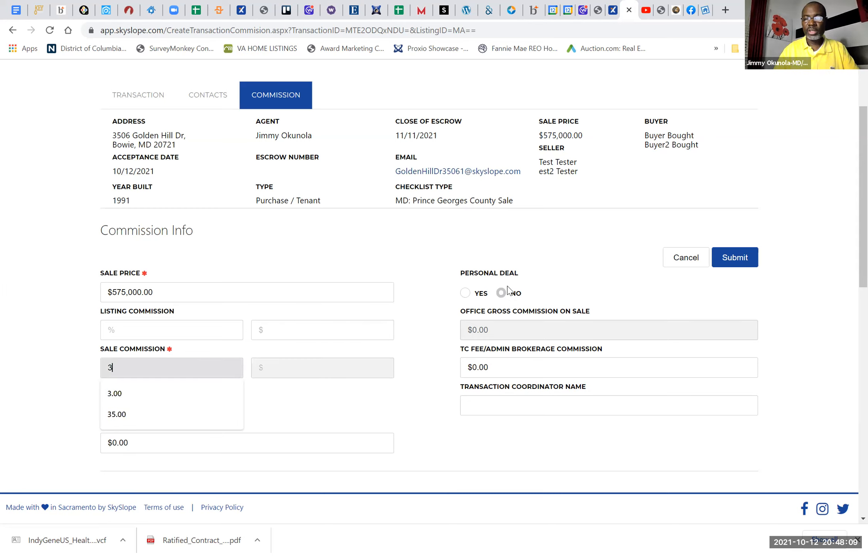
click(744, 257)
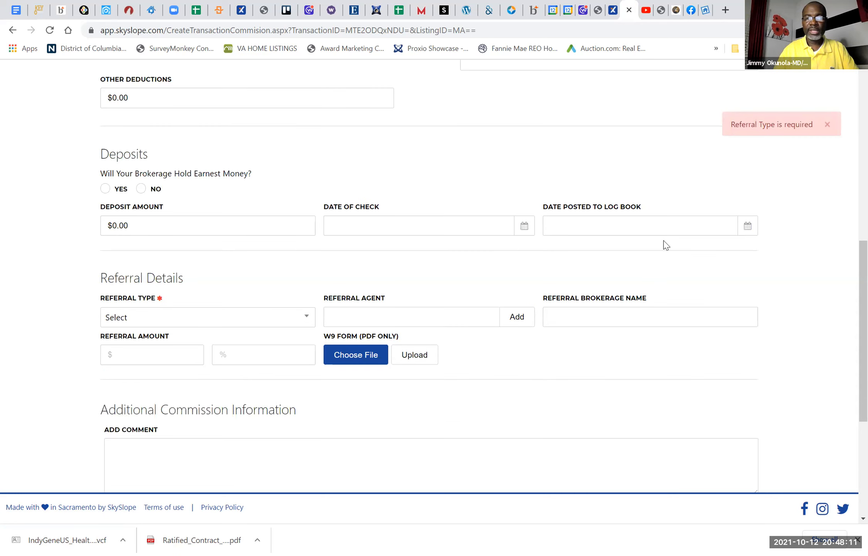
Step: Set the referral type to No Referral and submit the commission information
click(211, 325)
click(152, 390)
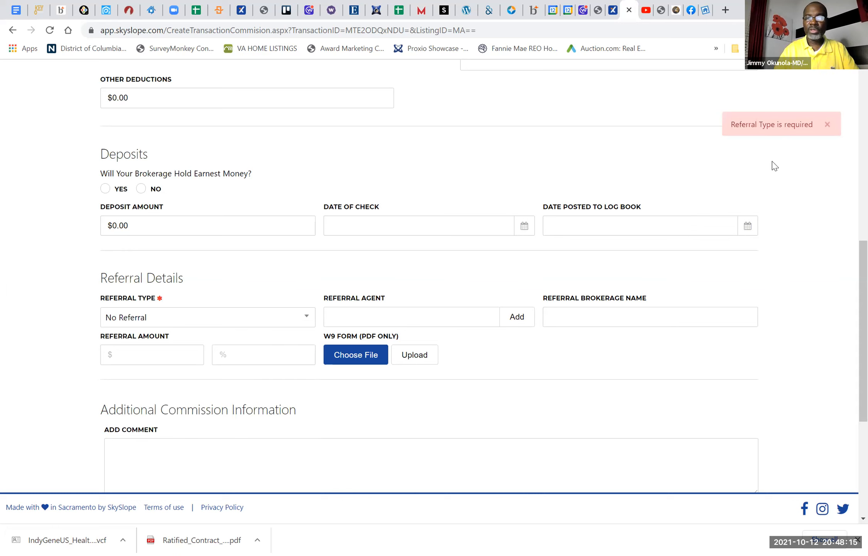
scroll(647, 204, down, 5)
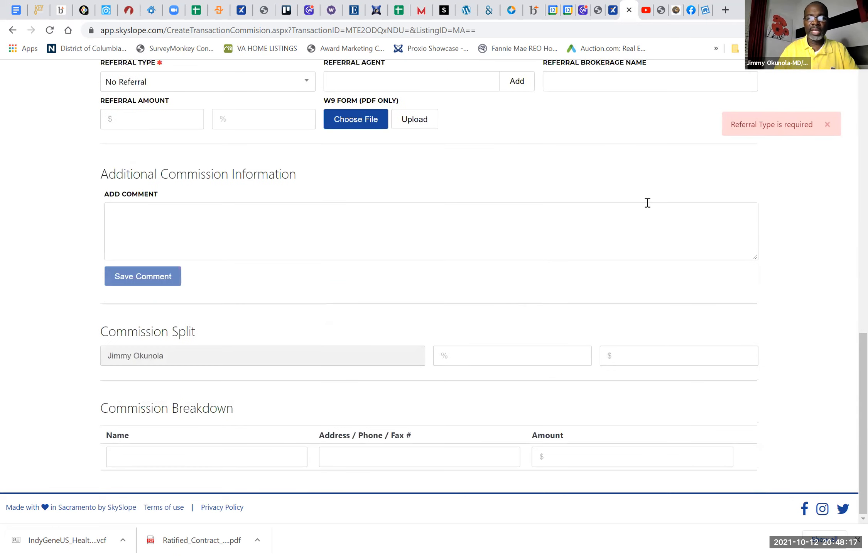
scroll(717, 203, up, 15)
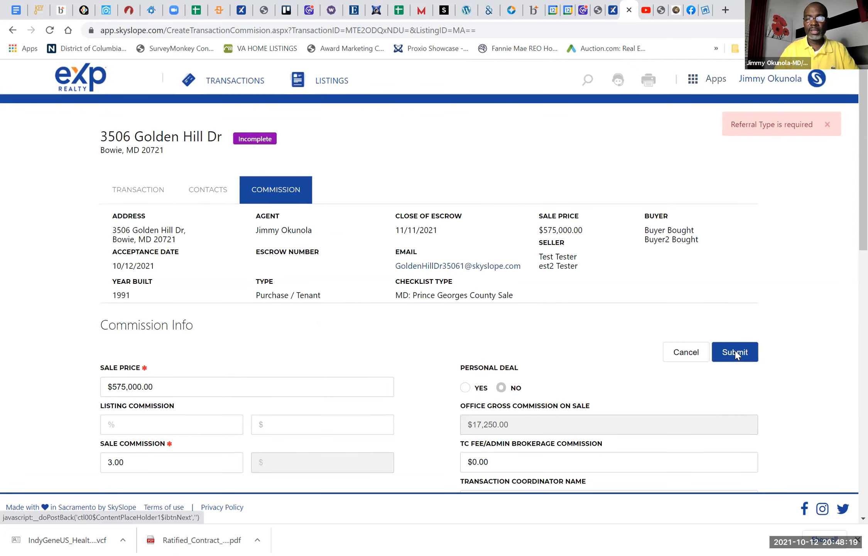
click(734, 353)
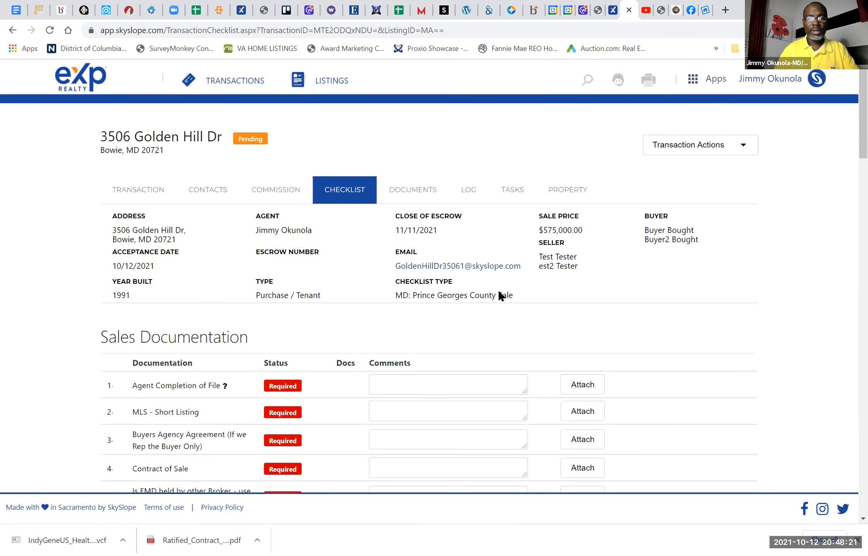
Step: Copy the transaction's email address from the checklist page, then switch back to zipForm Plus and save the Change in Terms Addendum
right_click(459, 269)
click(521, 335)
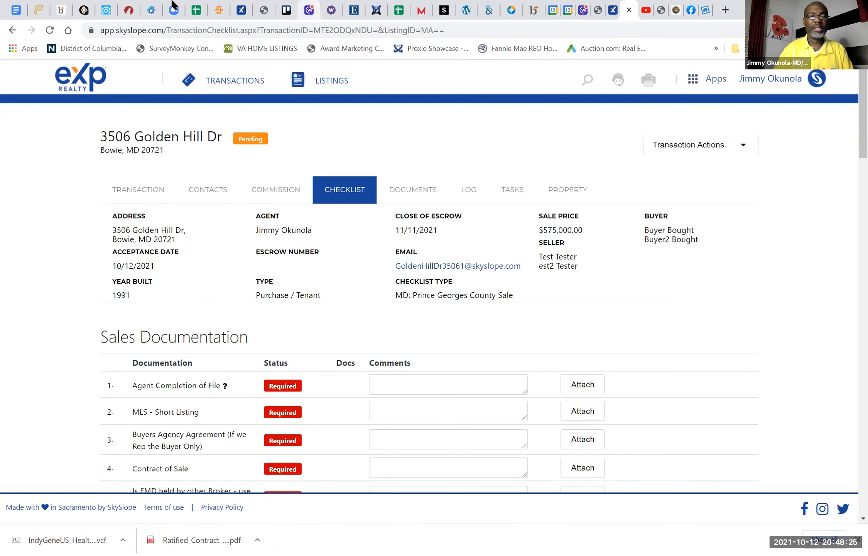
click(129, 10)
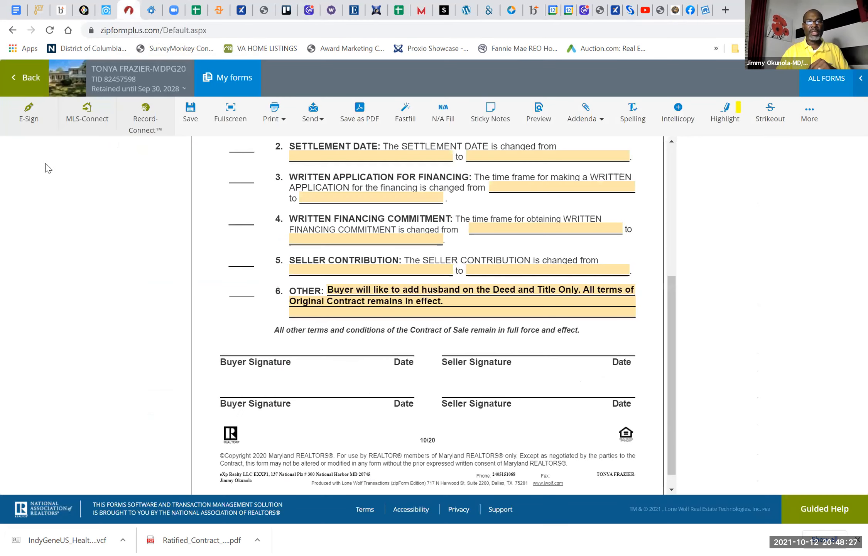
click(189, 115)
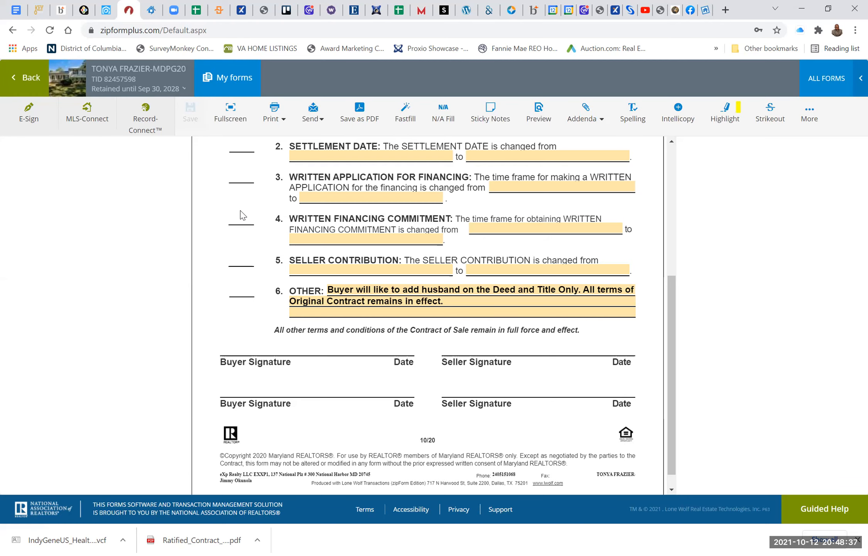
Step: Review the Change in Terms Addendum from the buyer, seller and property fields down to the Other clause and signature lines
scroll(242, 216, up, 5)
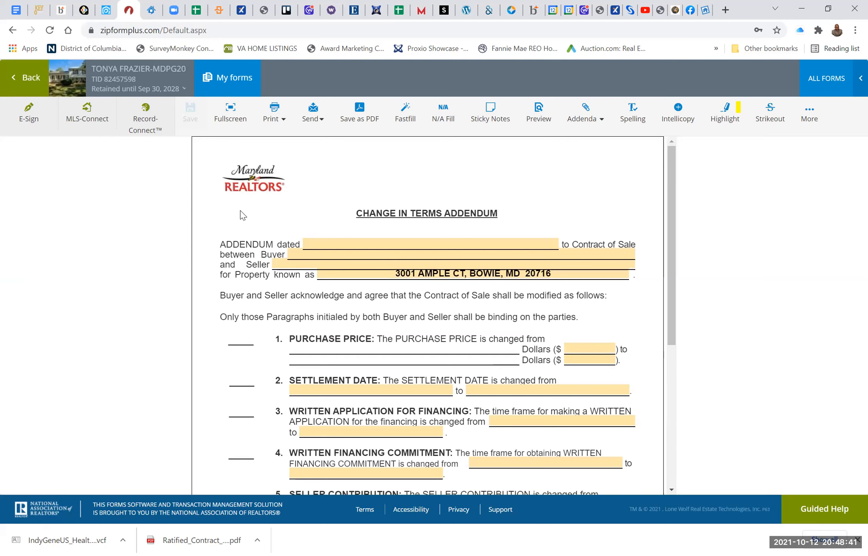
scroll(242, 215, down, 7)
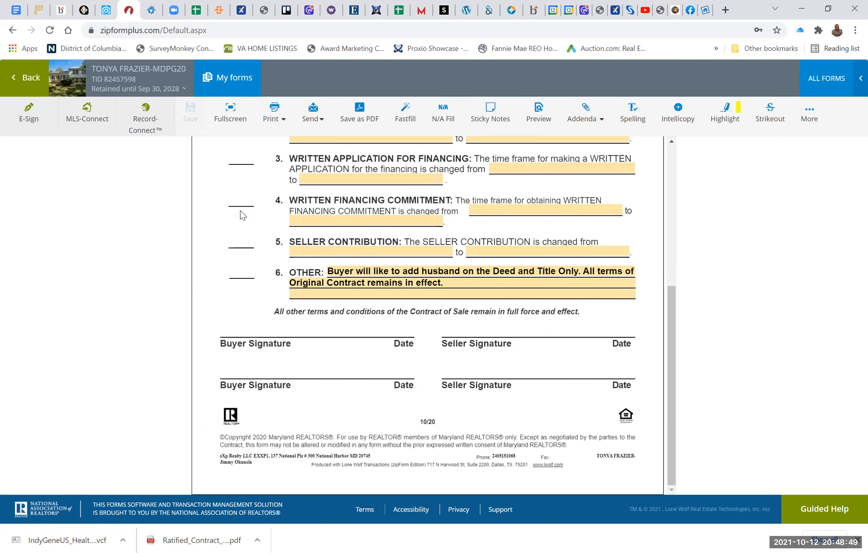
scroll(243, 215, up, 7)
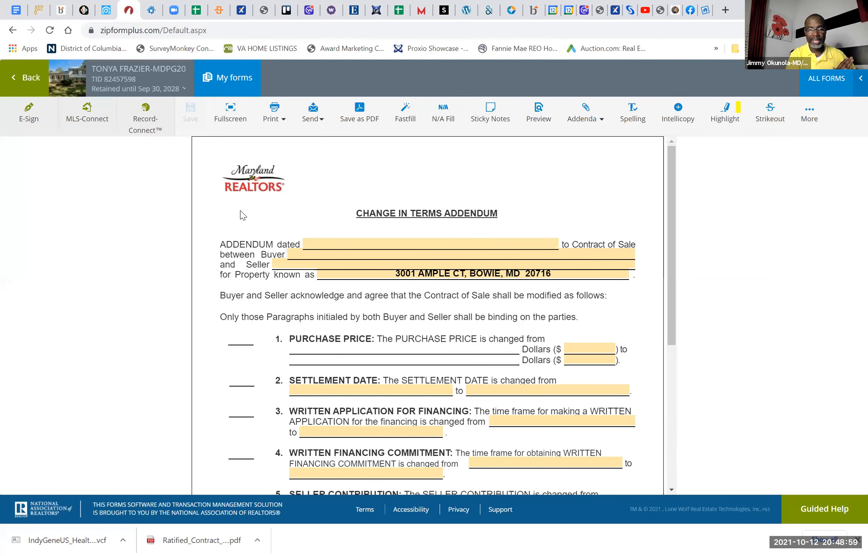
scroll(259, 181, down, 5)
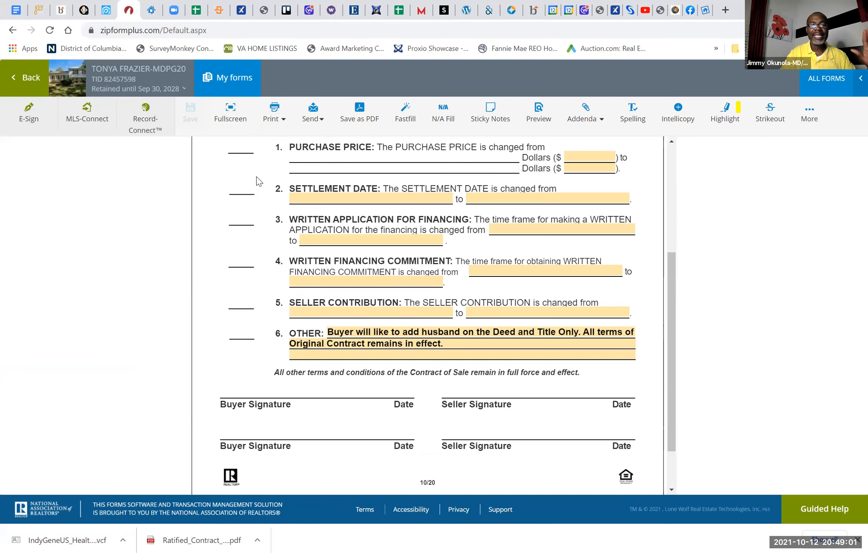
scroll(258, 182, up, 2)
scroll(257, 181, up, 5)
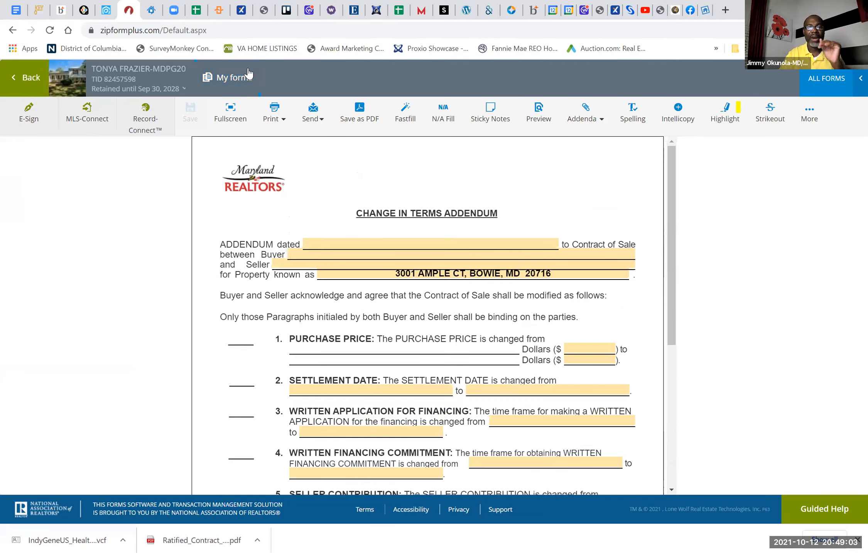
click(349, 258)
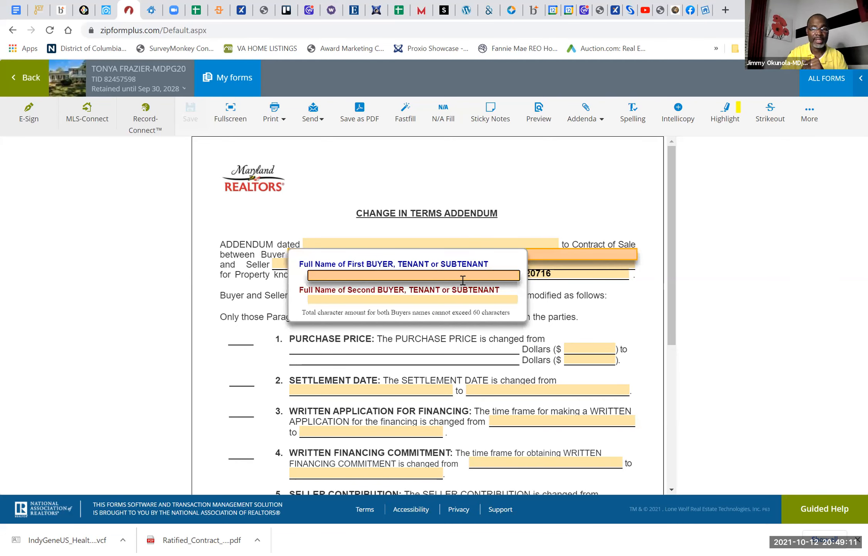
click(540, 217)
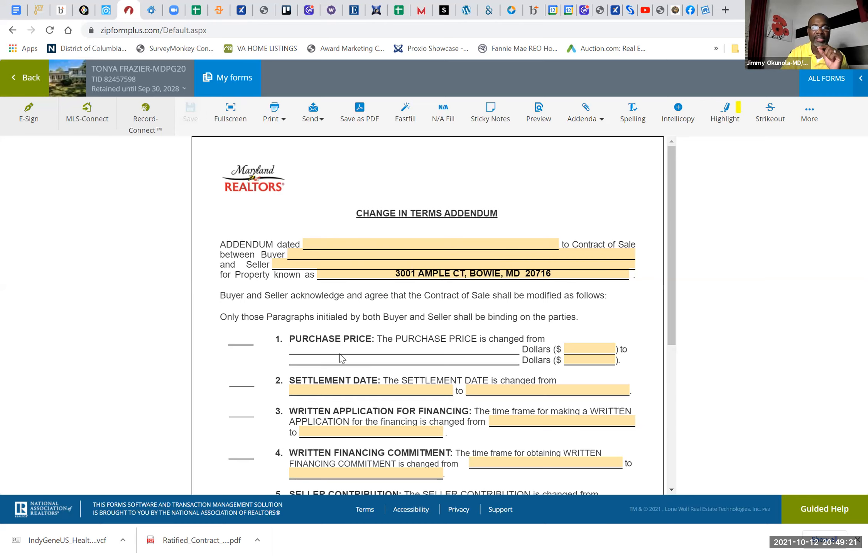
scroll(341, 358, down, 6)
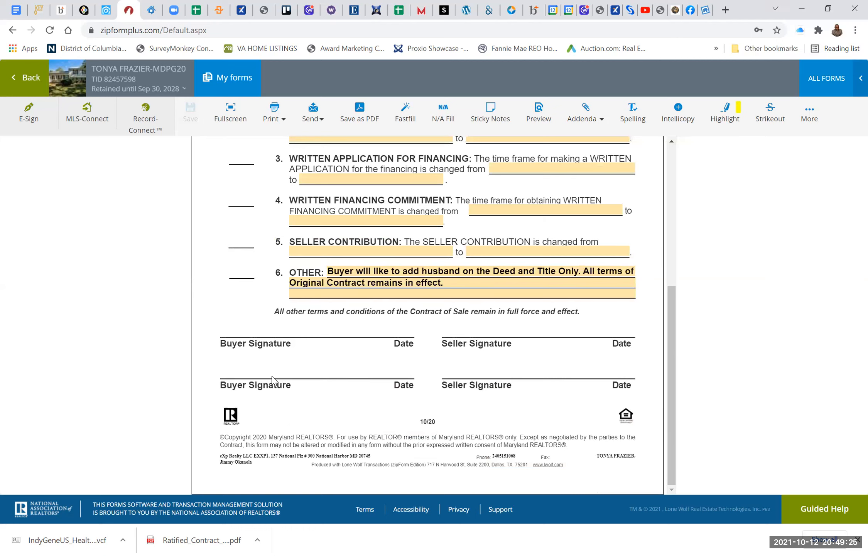
scroll(315, 325, up, 5)
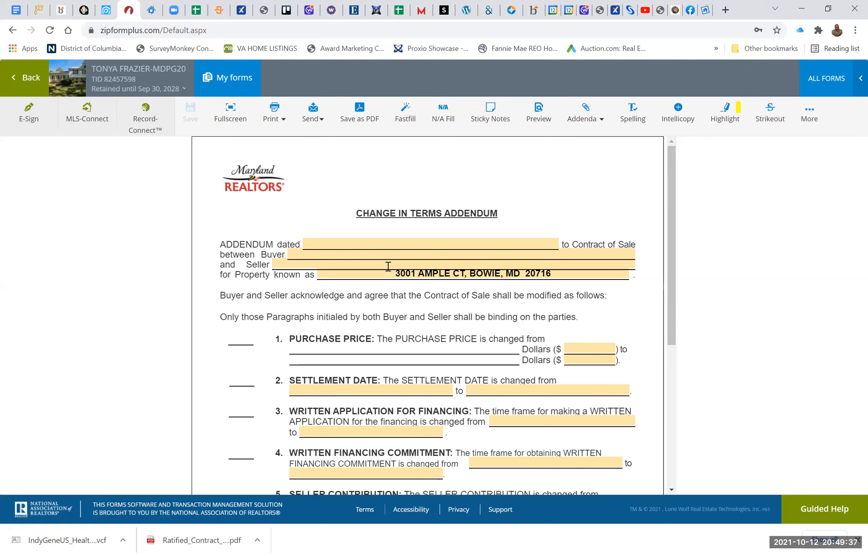
scroll(493, 227, down, 2)
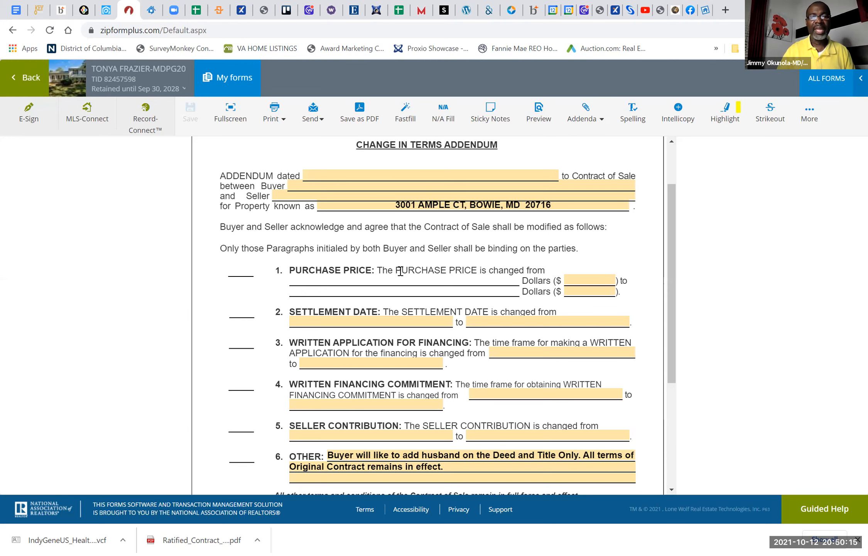
scroll(348, 320, down, 5)
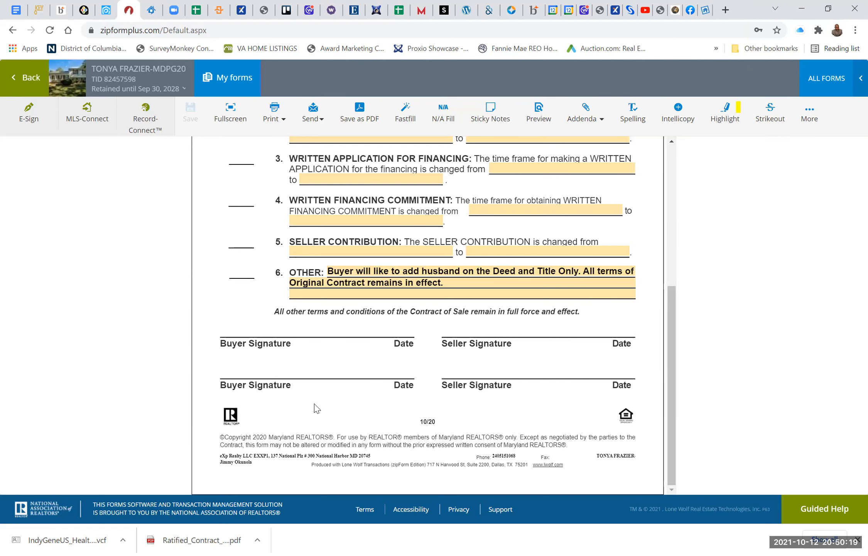
scroll(315, 408, up, 7)
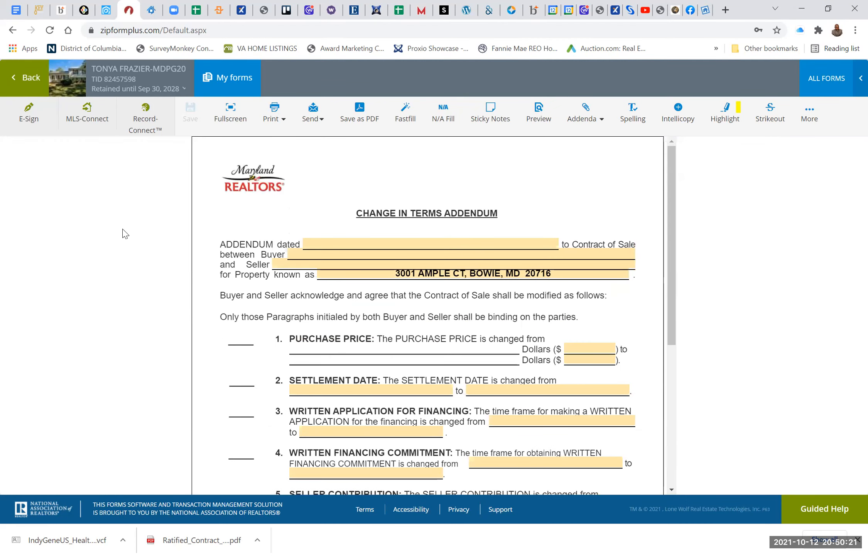
Step: Return to the transaction's documents, select Change in Terms Addendum - 10/20 - [CTA] and start sending it by e-mail
click(27, 79)
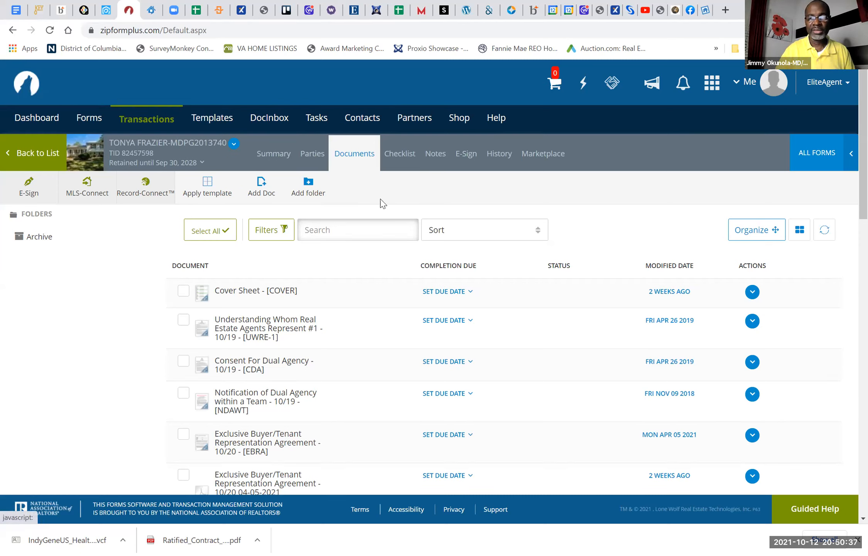
scroll(293, 276, down, 5)
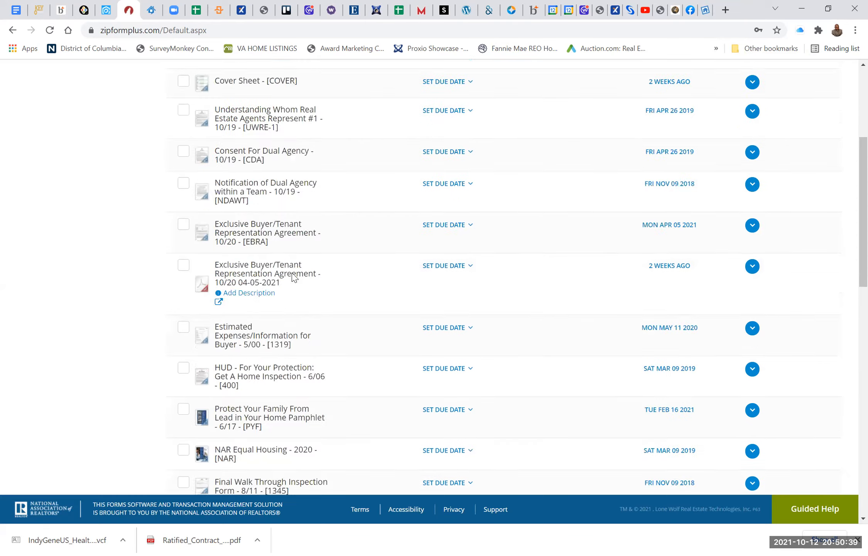
scroll(293, 277, down, 10)
click(182, 418)
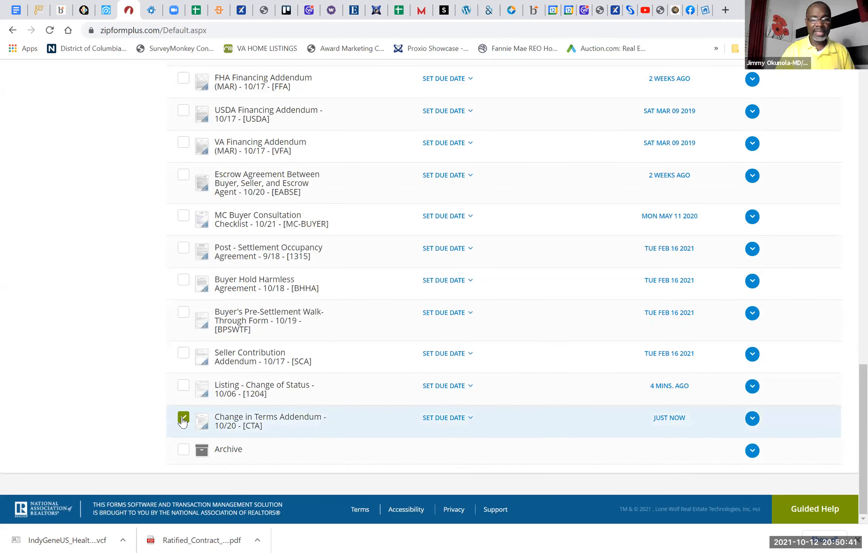
scroll(340, 341, up, 15)
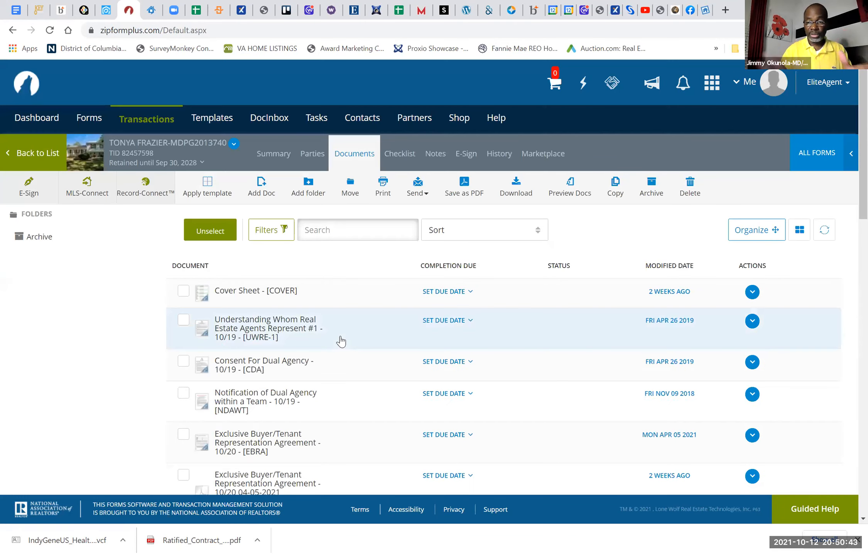
scroll(341, 341, down, 15)
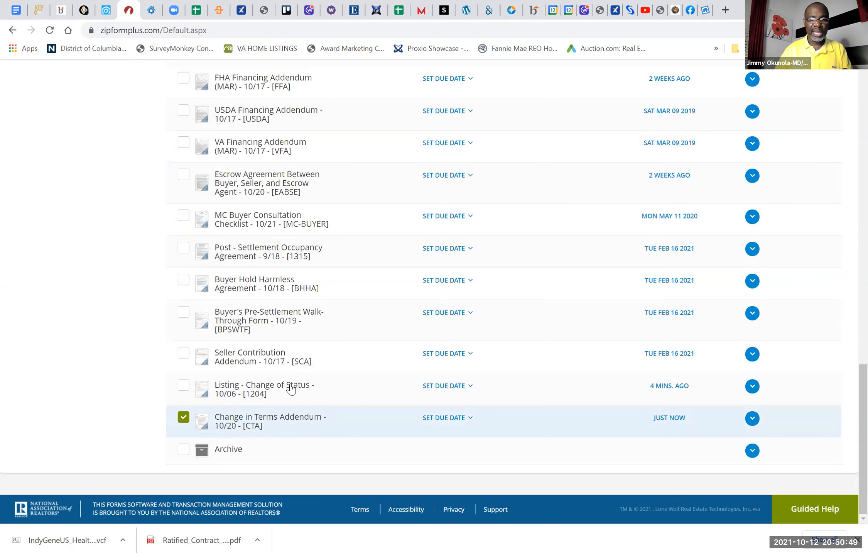
scroll(331, 308, up, 15)
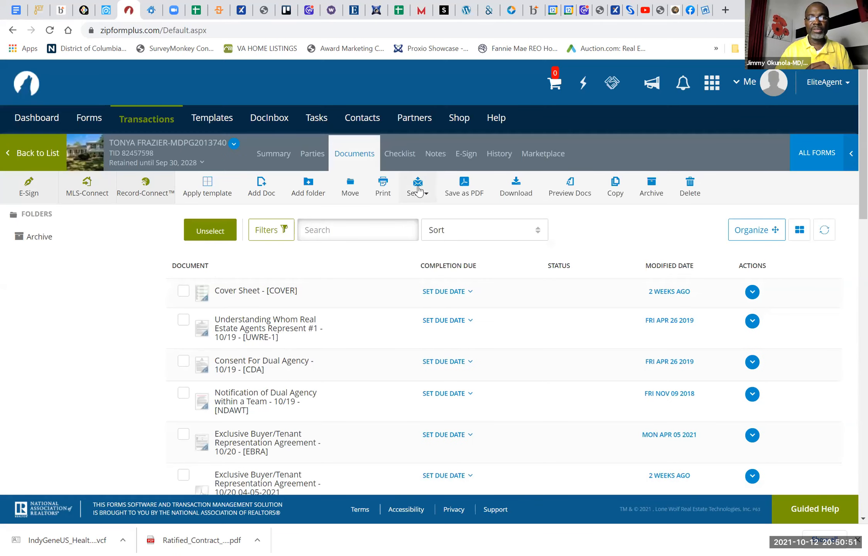
click(419, 190)
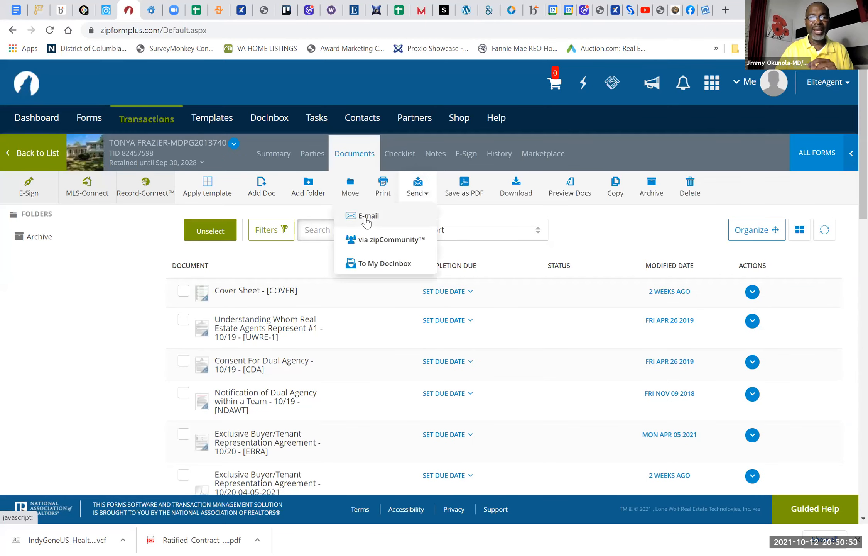
click(367, 220)
click(367, 220)
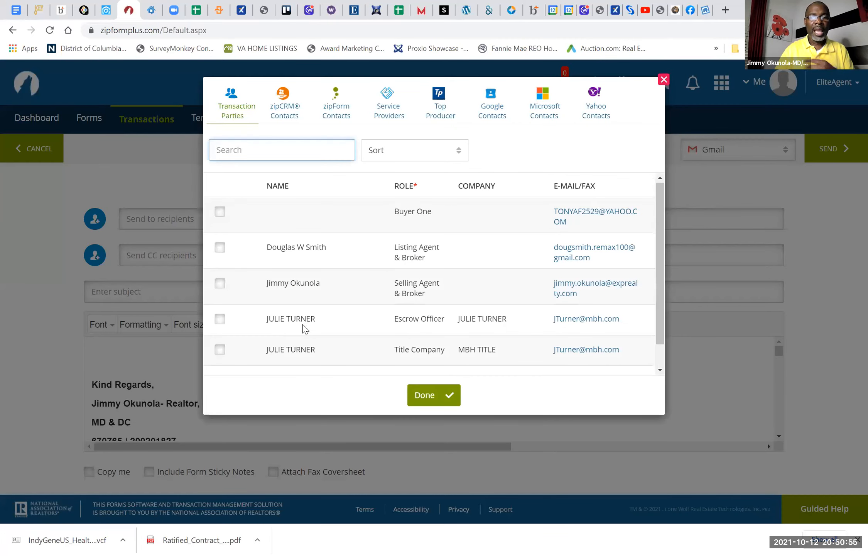
Step: Pick the selling agent as recipient, then replace that address with the copied SkySlope transaction email address
click(219, 284)
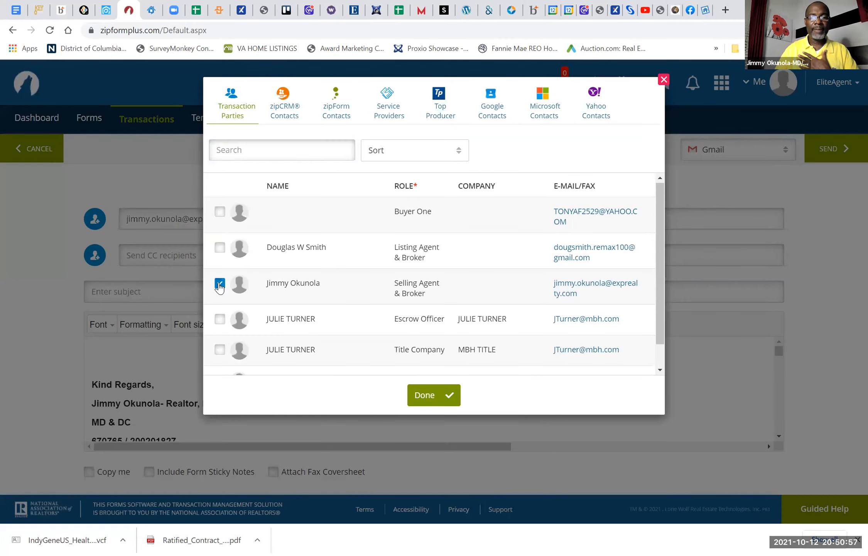
click(426, 394)
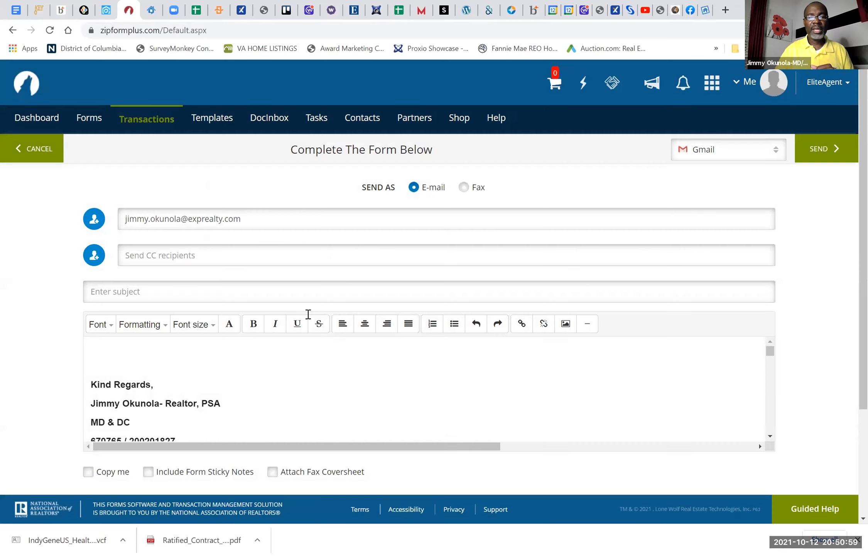
triple_click(250, 219)
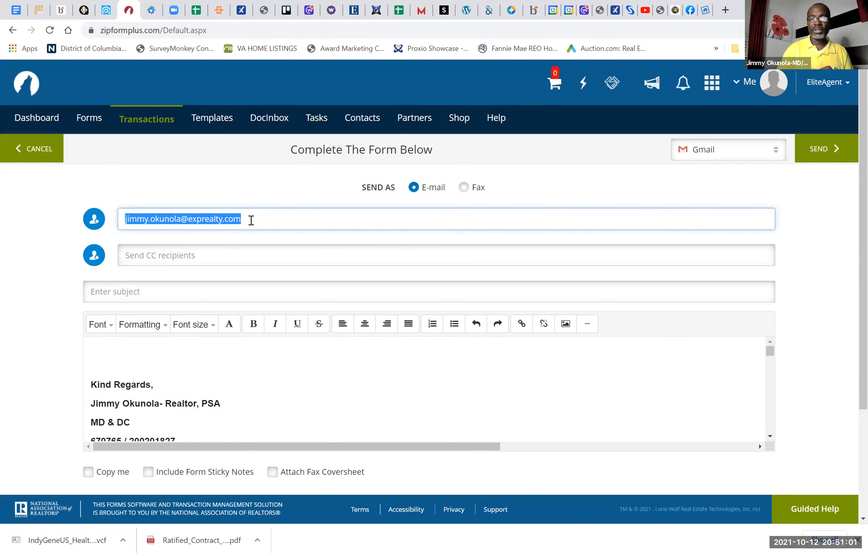
key(BackSpace)
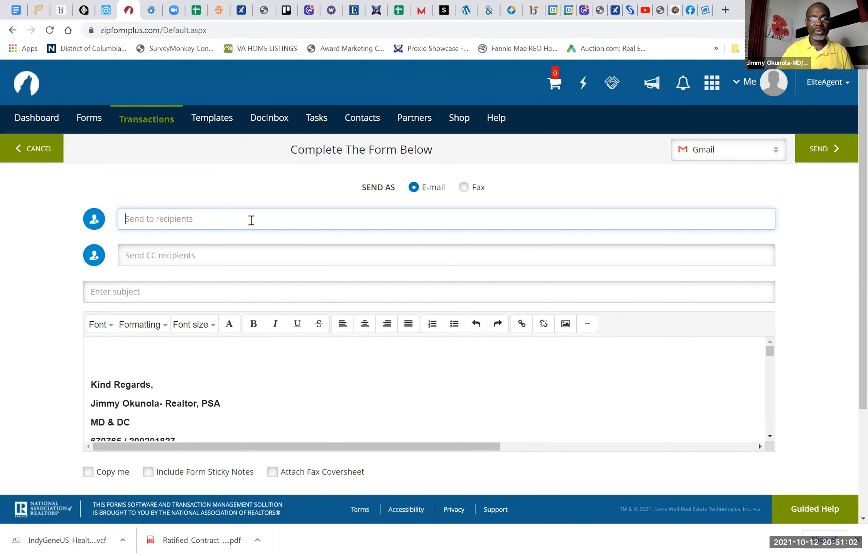
right_click(178, 220)
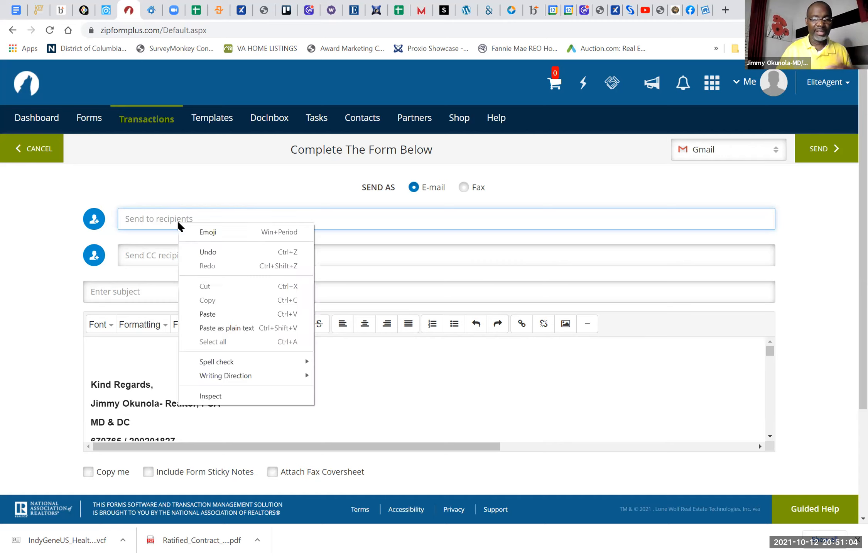
click(207, 312)
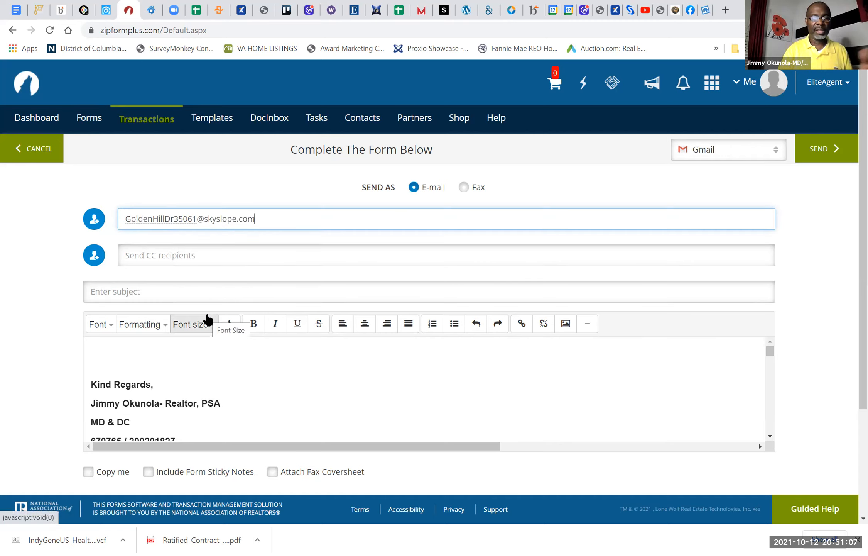
Step: Enter "adden" as the email subject, send the addendum and acknowledge the third-party warning
click(225, 299)
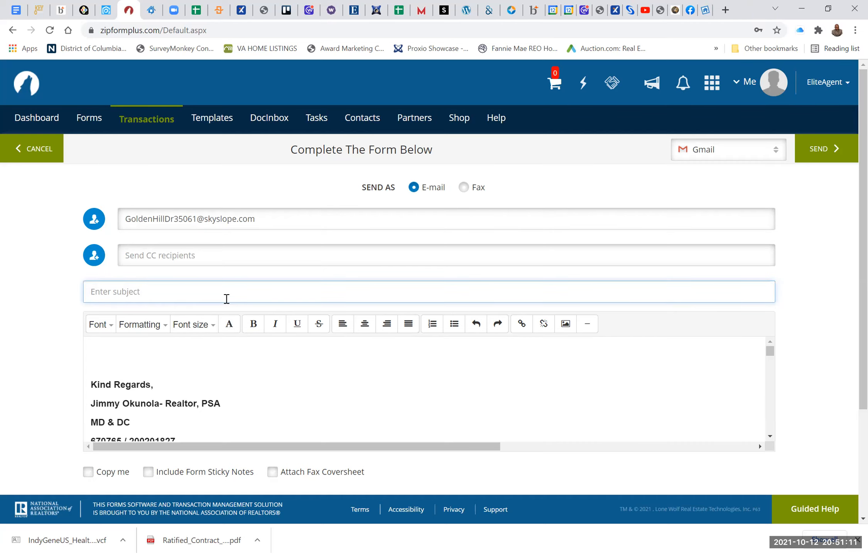
text(adde)
click(814, 153)
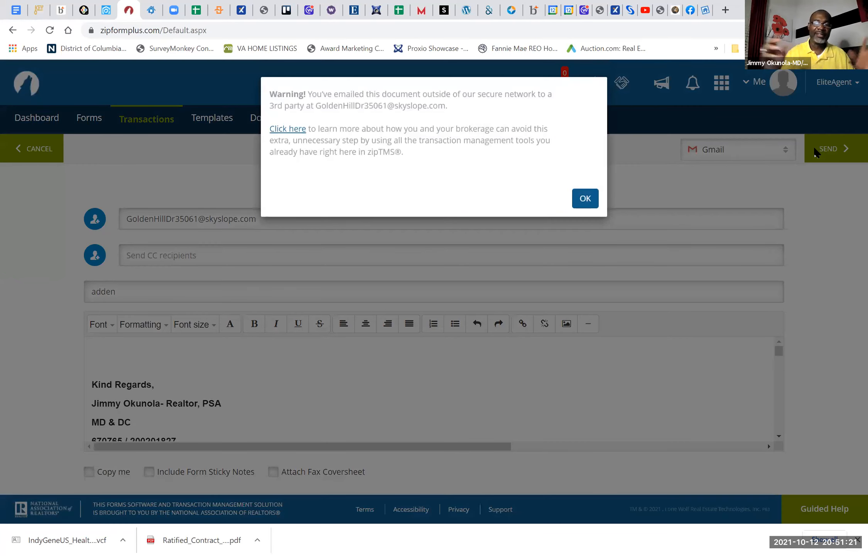
click(587, 199)
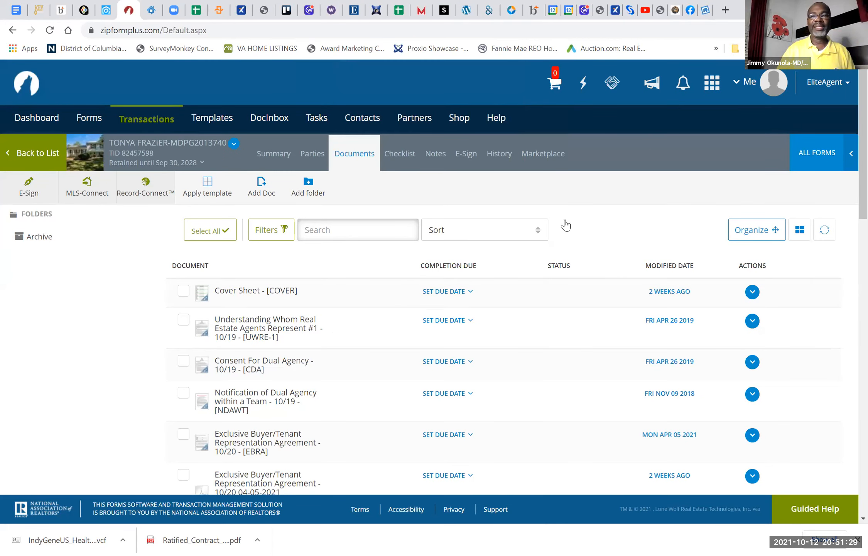
click(630, 10)
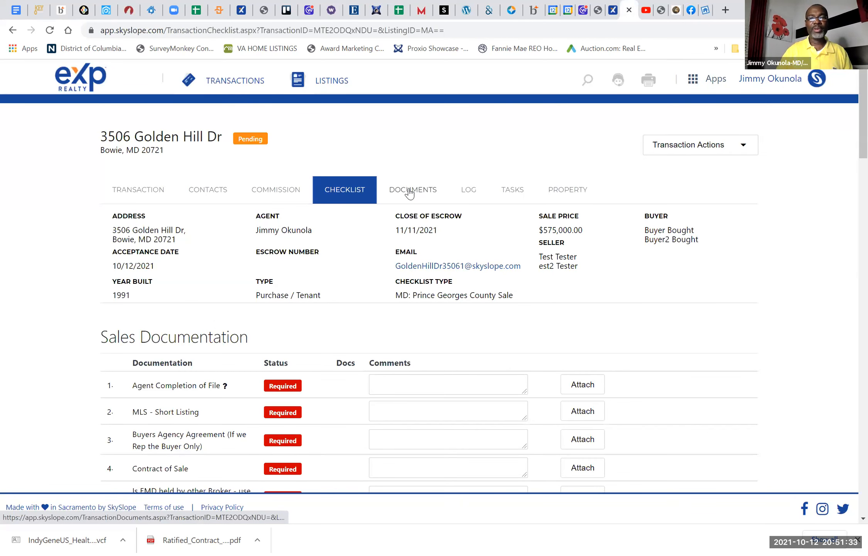
click(410, 190)
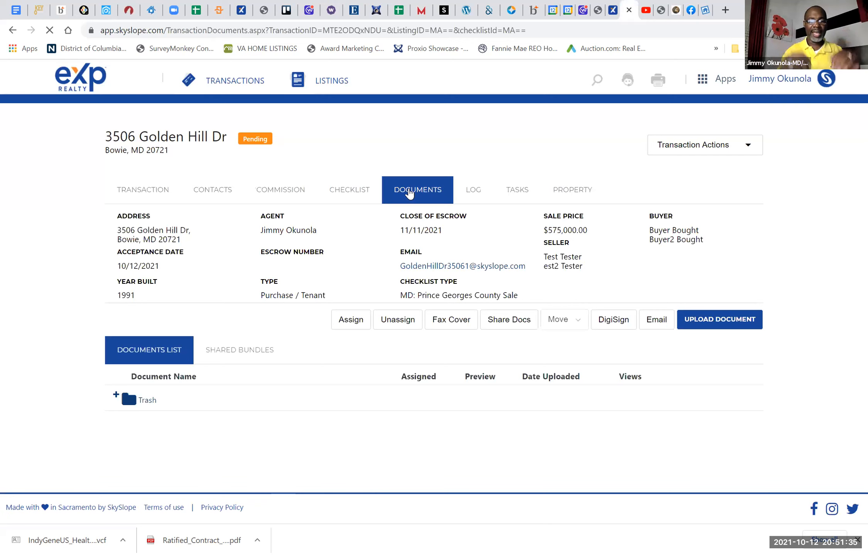
click(410, 193)
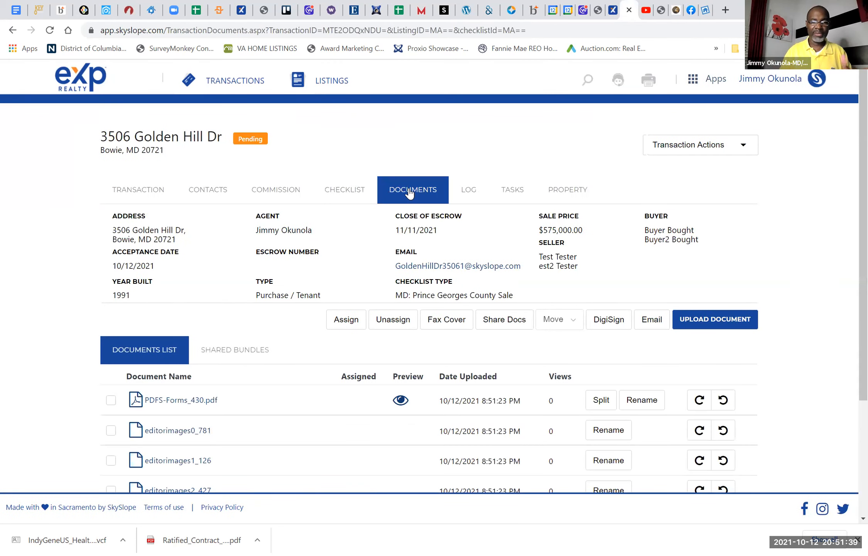
Step: Move zipformplus_123, userphoto_671 and the three editorimages files from the documents list to Trash, keeping PDFS-Forms_430.pdf
scroll(408, 191, down, 3)
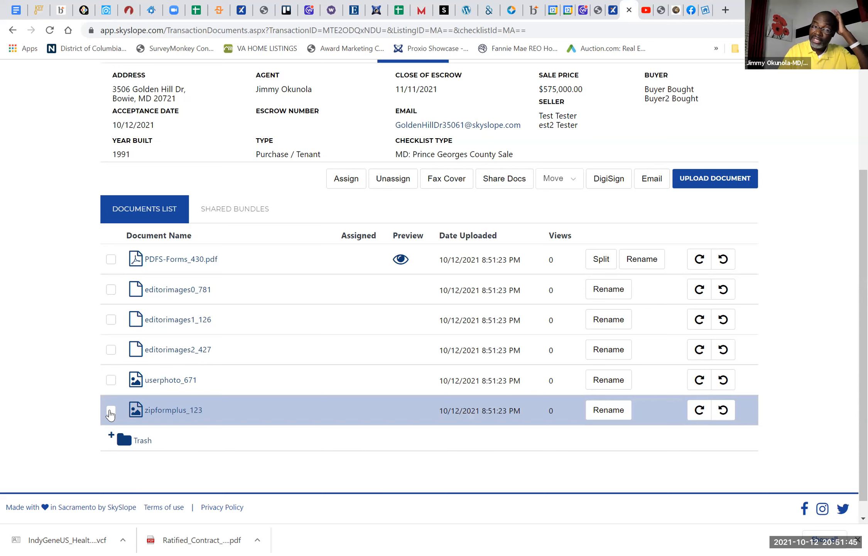
click(111, 411)
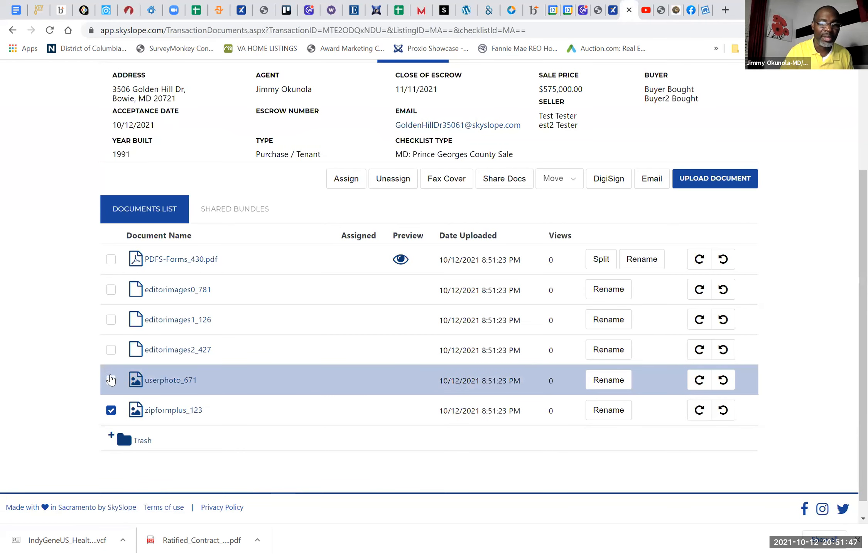
click(110, 379)
click(111, 349)
click(111, 319)
click(111, 290)
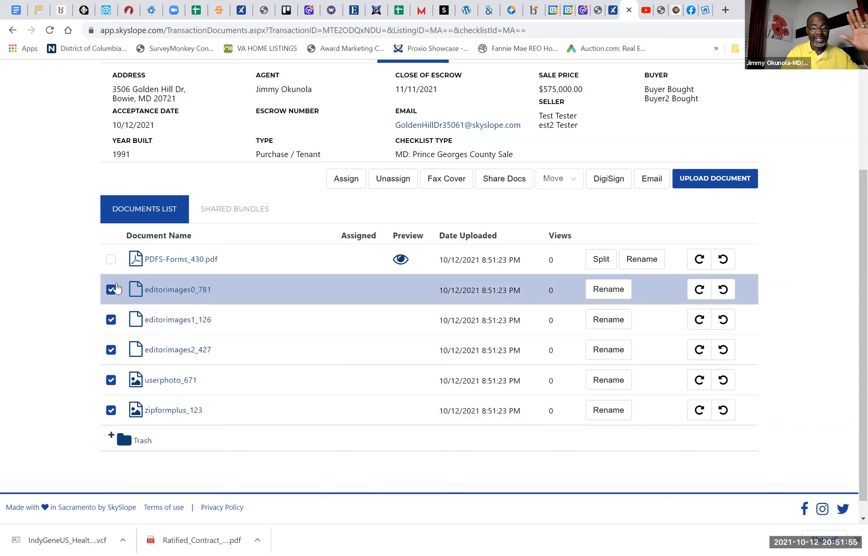
click(555, 179)
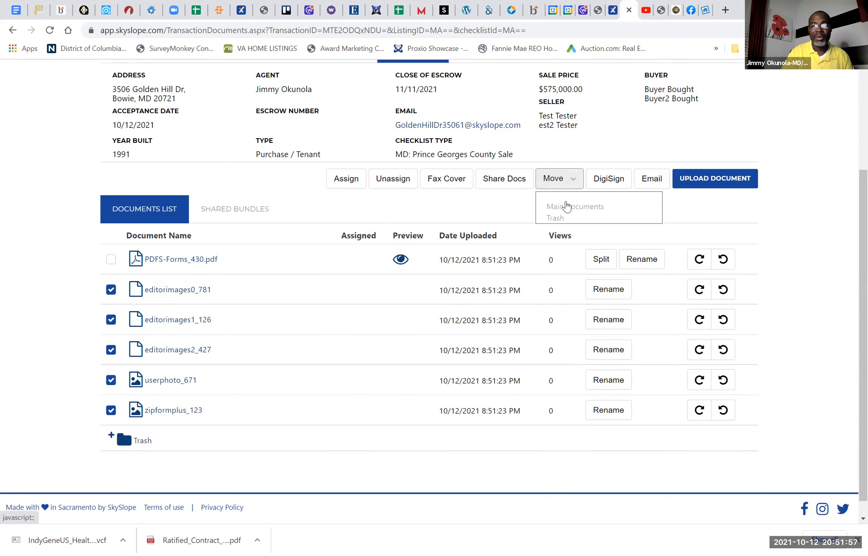
click(555, 219)
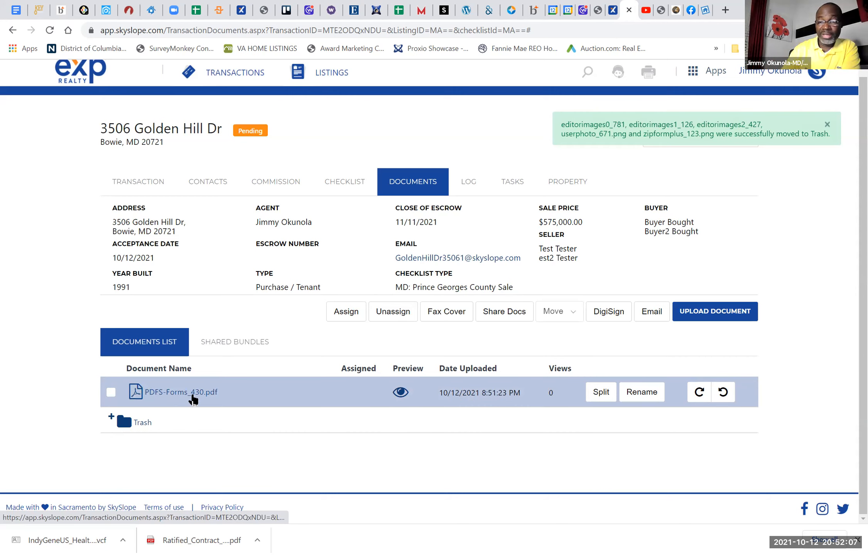
Step: Rename PDFS-Forms_430.pdf as "change of terms add" and save the new name
click(637, 392)
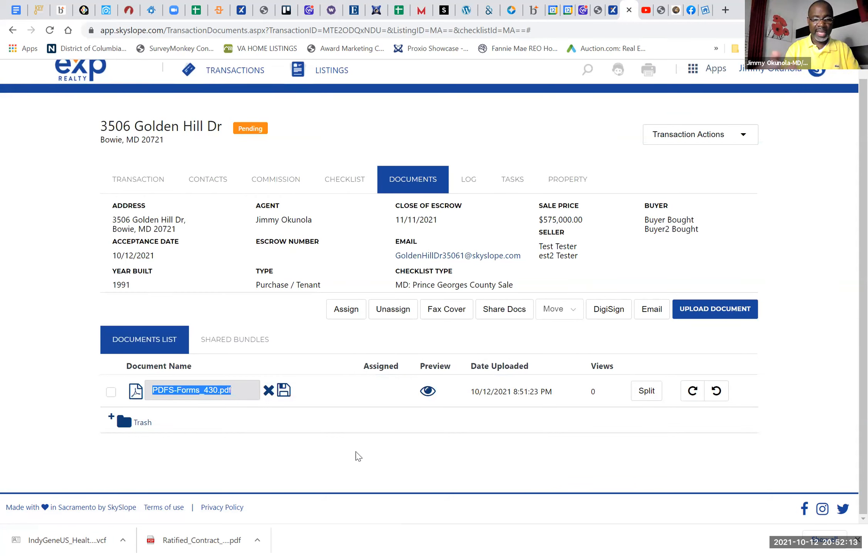
text(c)
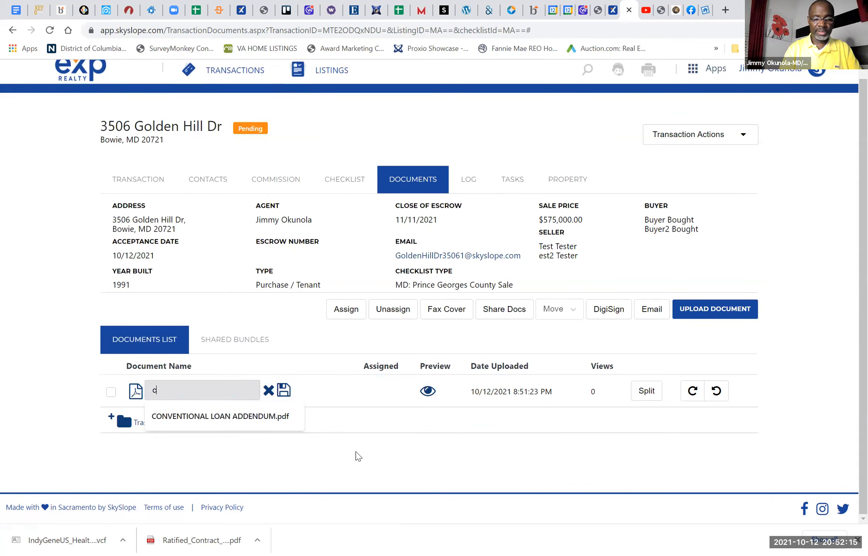
text(hange of terms add)
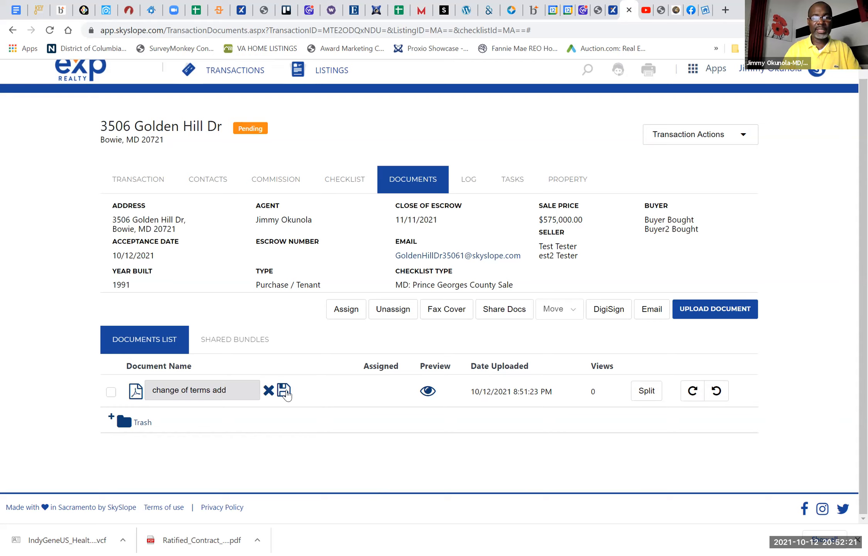
click(283, 390)
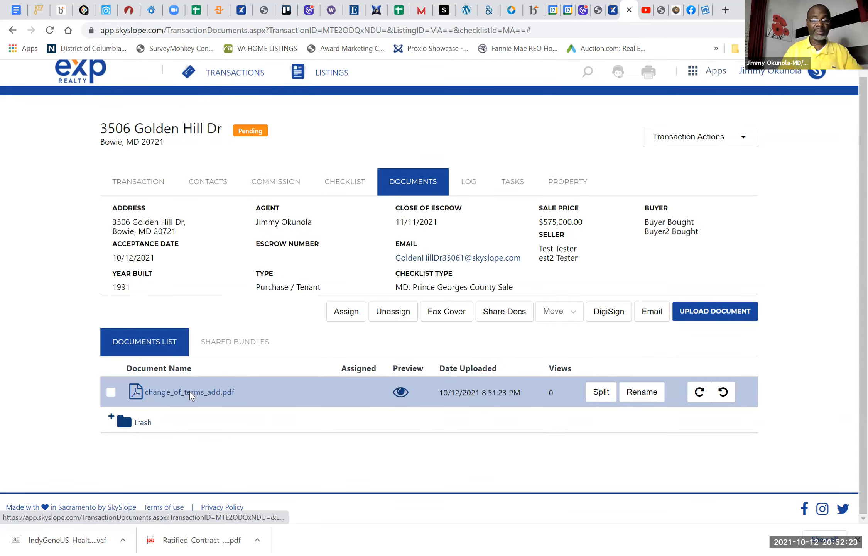
Step: View the change_of_terms_add.pdf document from its first paragraphs to the signature lines, then close it
click(190, 392)
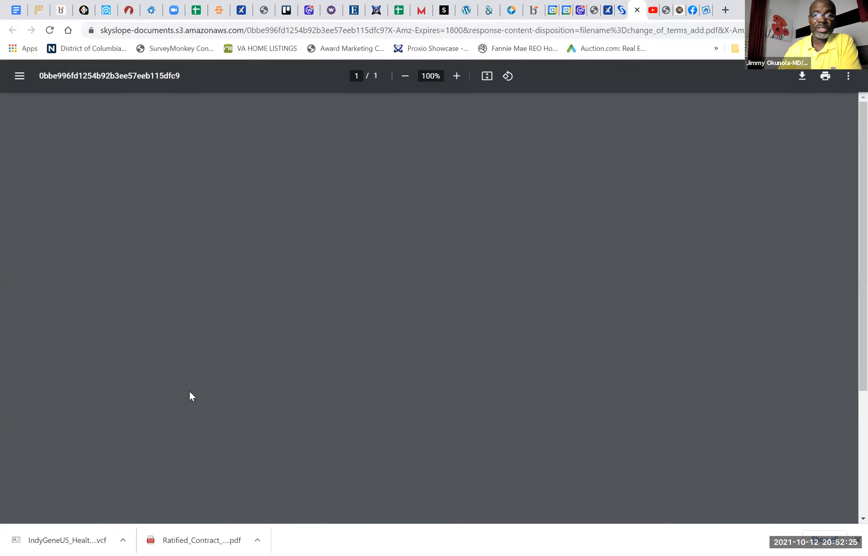
scroll(189, 393, down, 5)
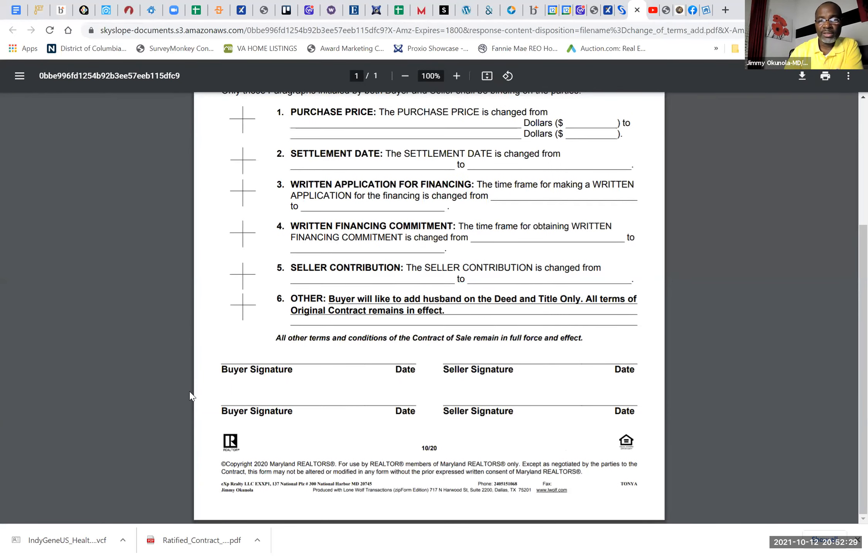
scroll(191, 393, up, 4)
scroll(190, 394, up, 1)
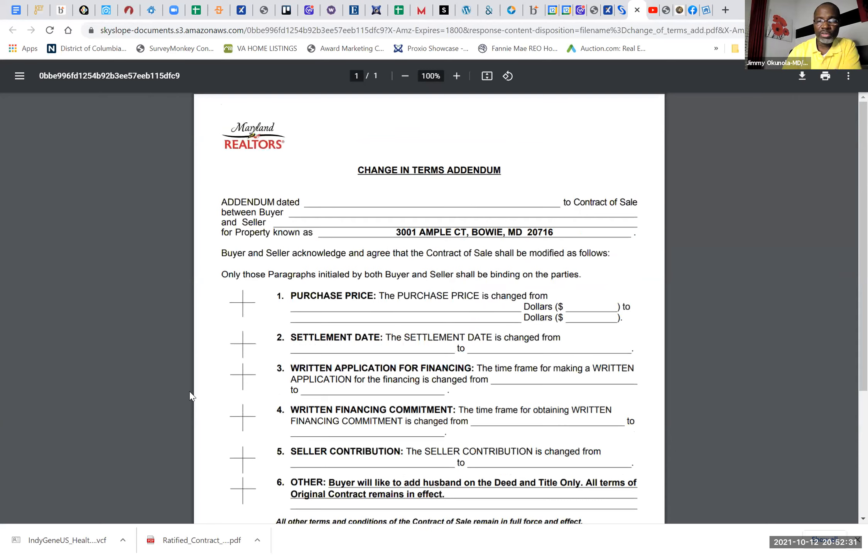
click(637, 11)
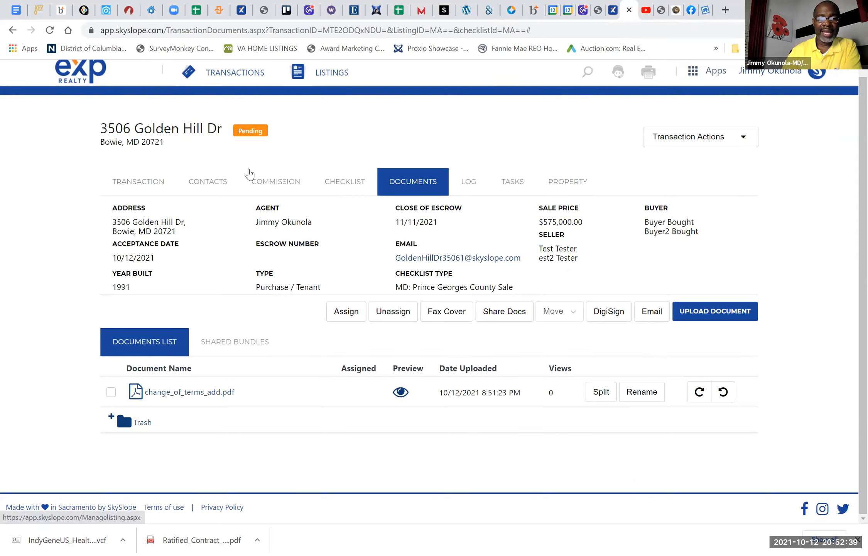
Step: Start a DigiSign envelope with change_of_terms_add.pdf and continue to its recipients and signing order
click(112, 392)
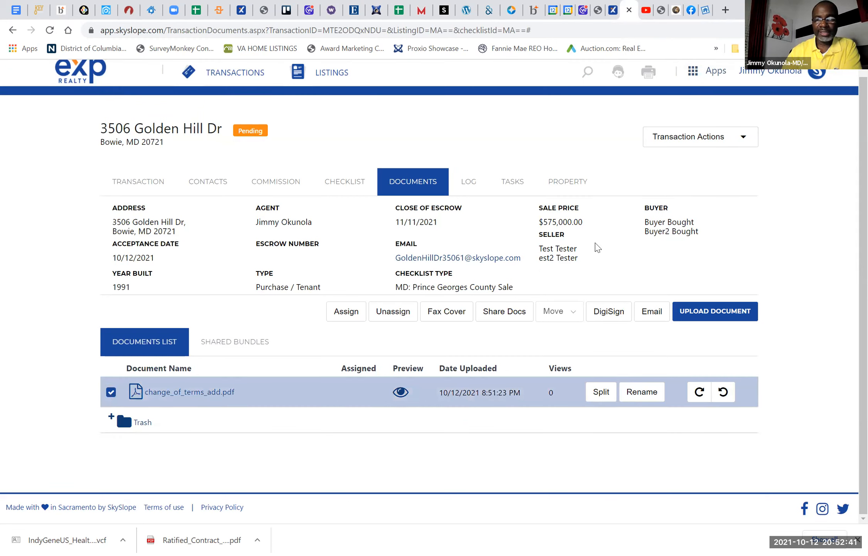
click(605, 306)
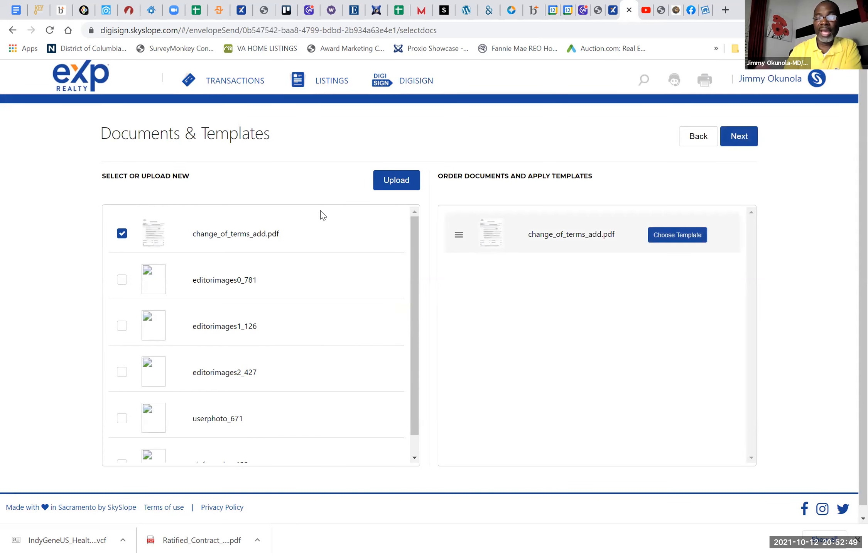
click(747, 139)
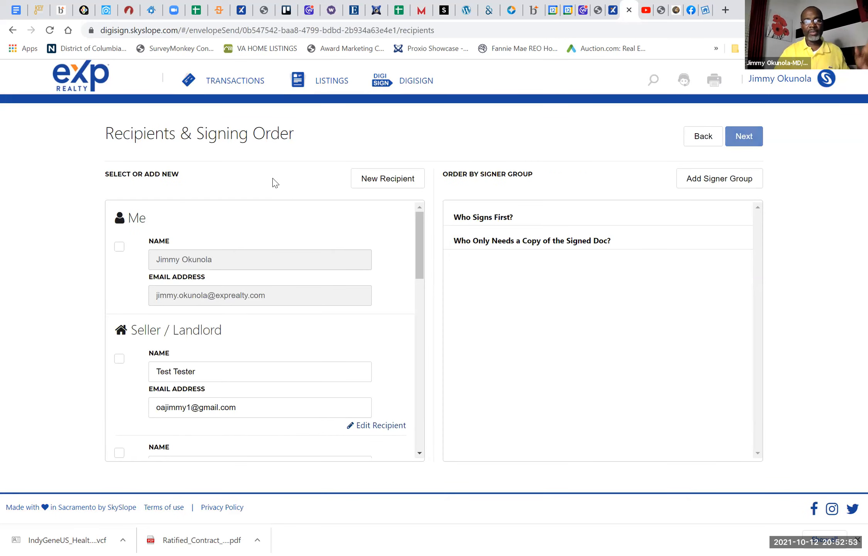
Step: Add yourself and both Purchaser / Tenant contacts as signers in the first signing group
click(120, 247)
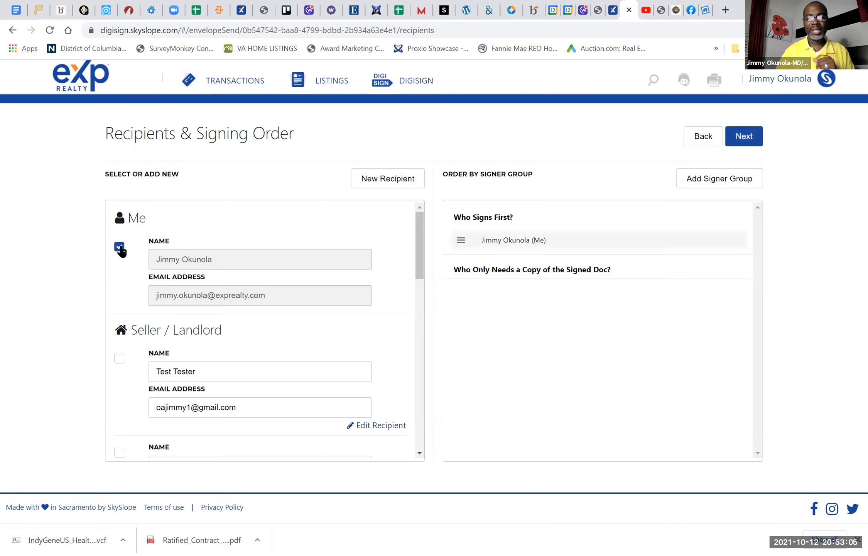
scroll(300, 259, down, 3)
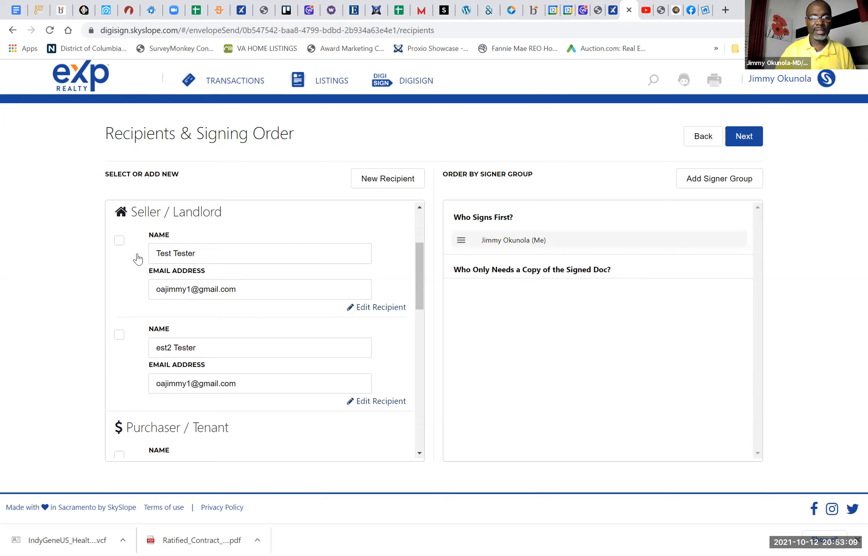
scroll(268, 323, down, 4)
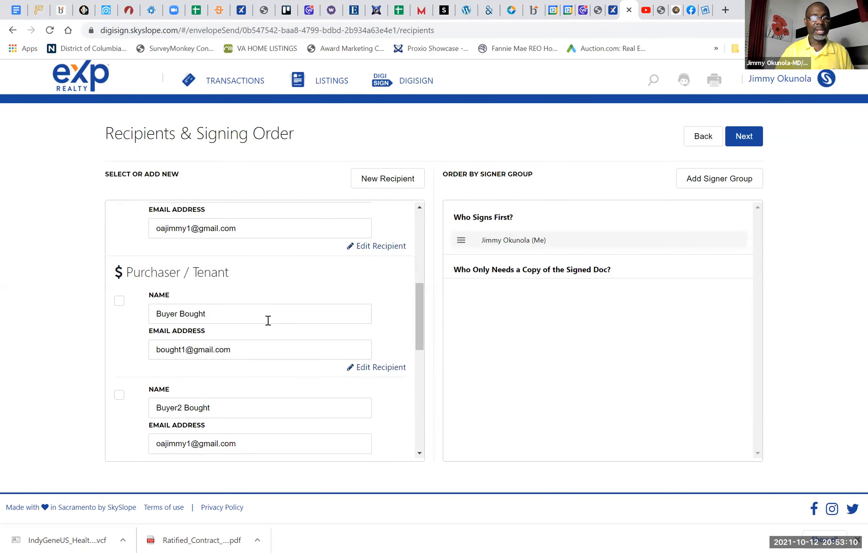
click(119, 300)
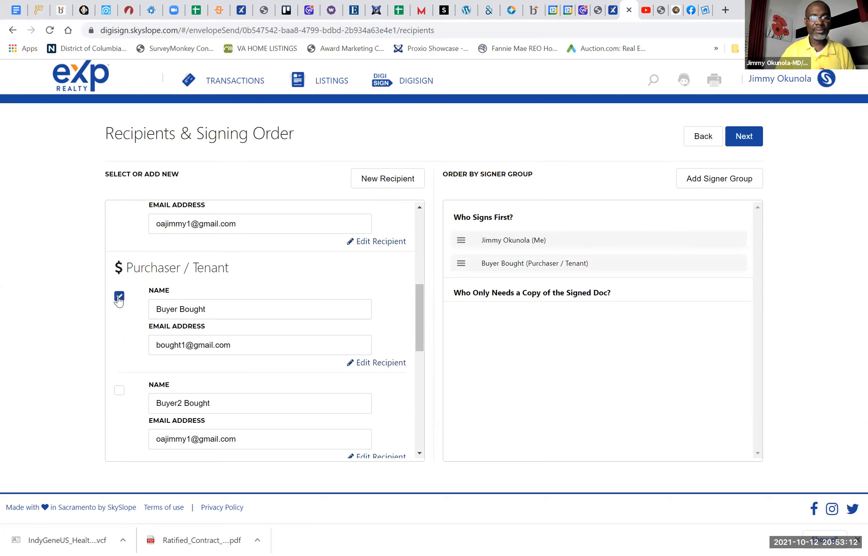
click(119, 394)
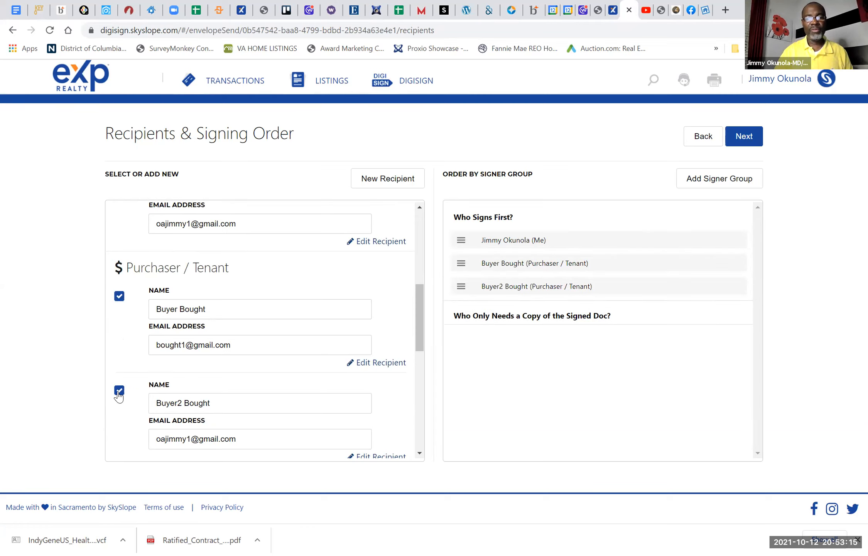
scroll(119, 396, down, 4)
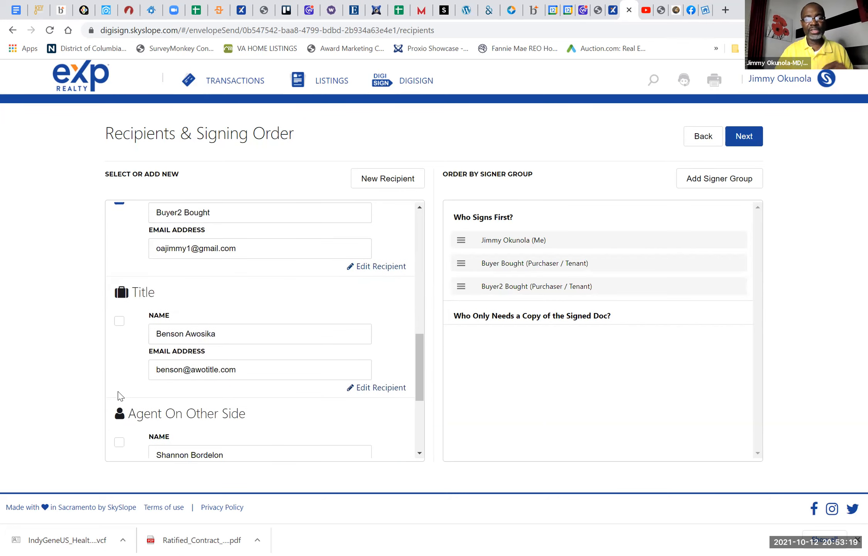
scroll(120, 396, down, 3)
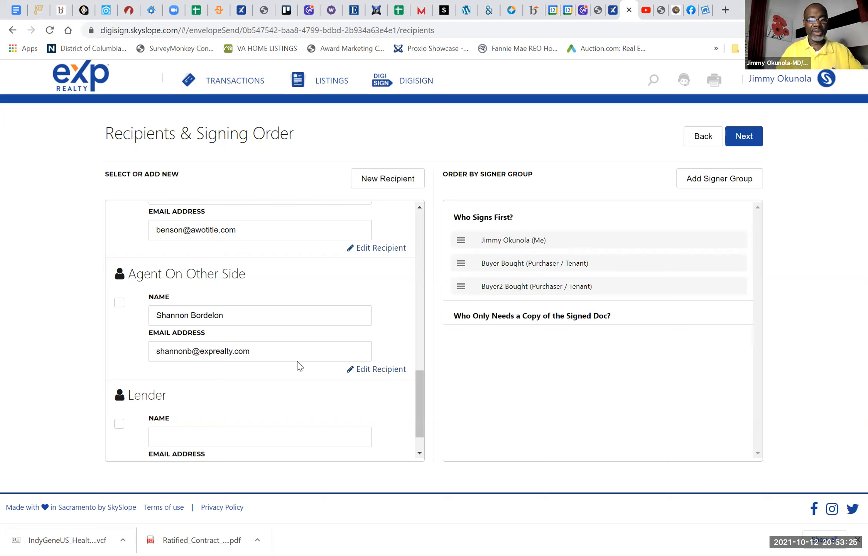
click(264, 354)
key(BackSpace)
key(BackSpace)
key(BackSpace)
key(BackSpace)
key(BackSpace)
key(BackSpace)
key(BackSpace)
key(BackSpace)
key(BackSpace)
key(BackSpace)
key(BackSpace)
key(BackSpace)
key(BackSpace)
key(BackSpace)
key(BackSpace)
key(BackSpace)
key(BackSpace)
key(BackSpace)
key(BackSpace)
key(BackSpace)
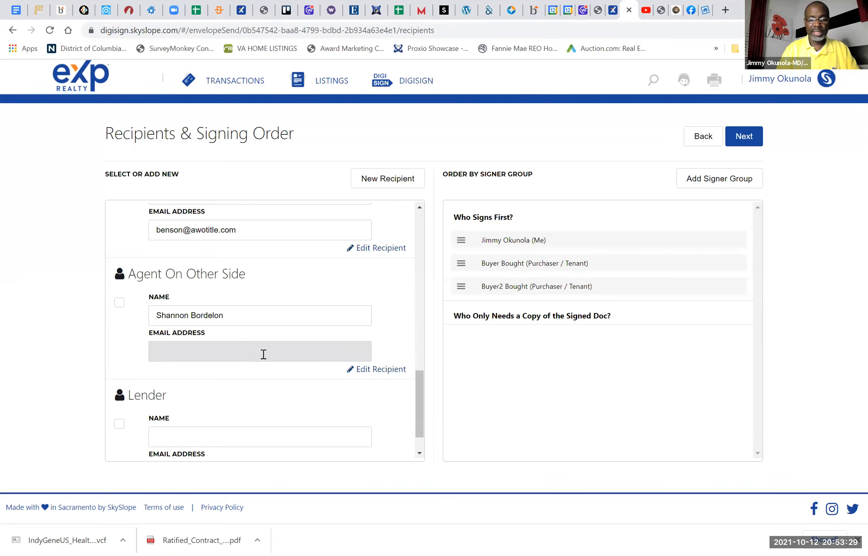
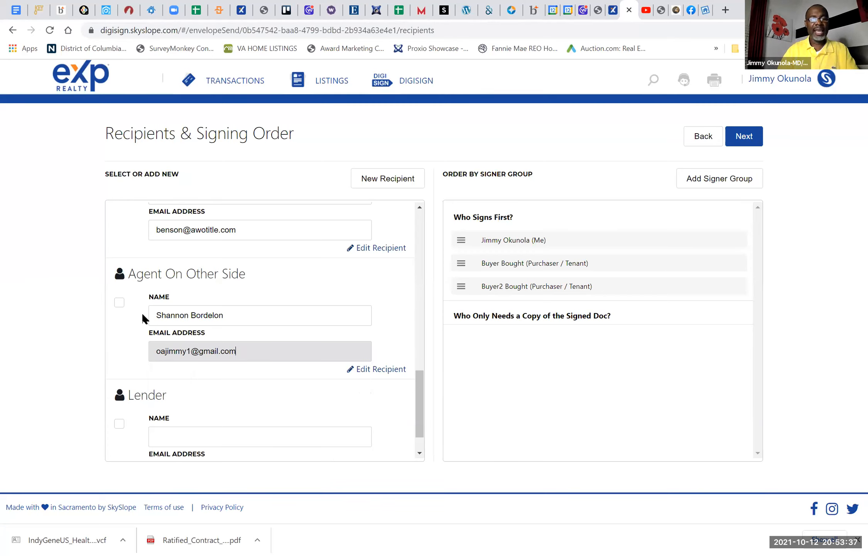
click(120, 304)
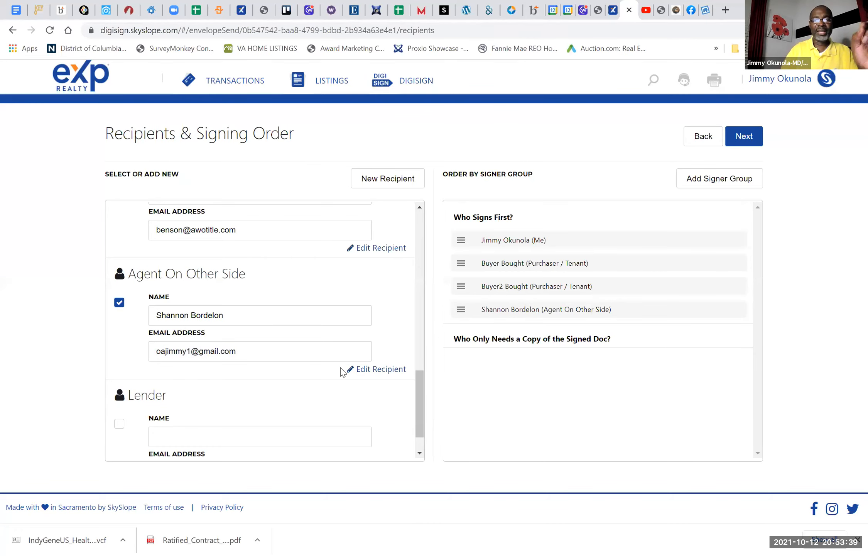
Step: Change the Agent On Other Side's recipient type to Receives a Copy and save it
click(371, 372)
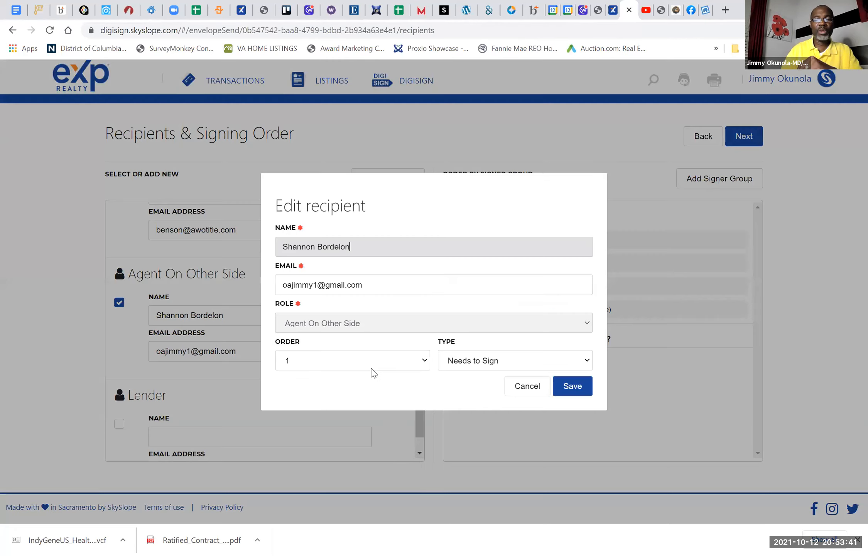
click(529, 358)
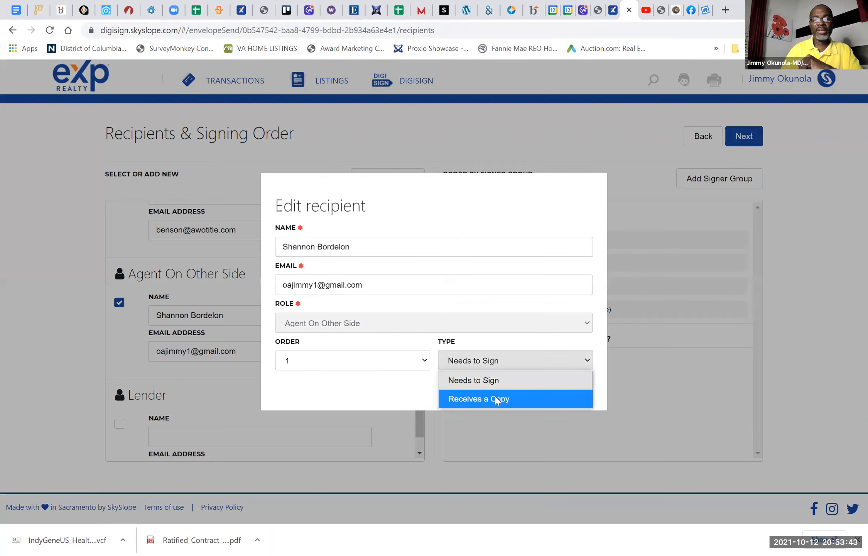
click(496, 399)
click(582, 388)
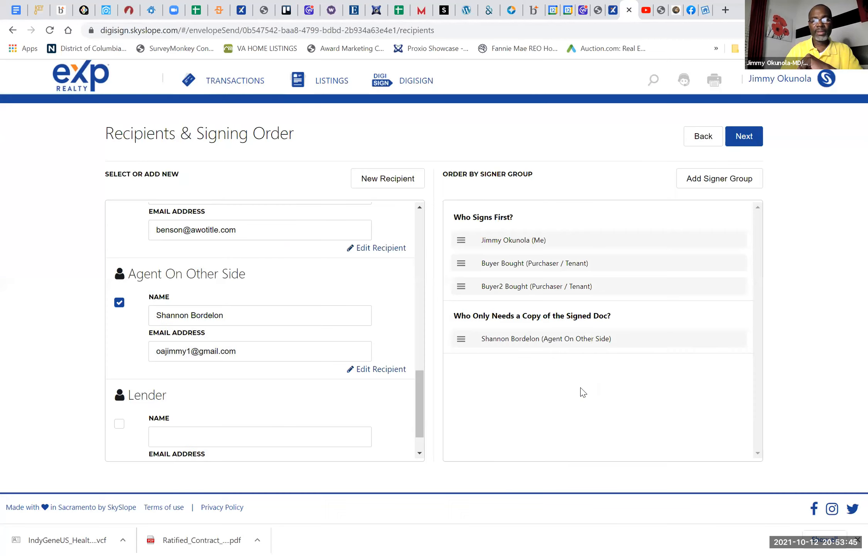
Step: Start adding a new recipient to the envelope
scroll(362, 355, up, 10)
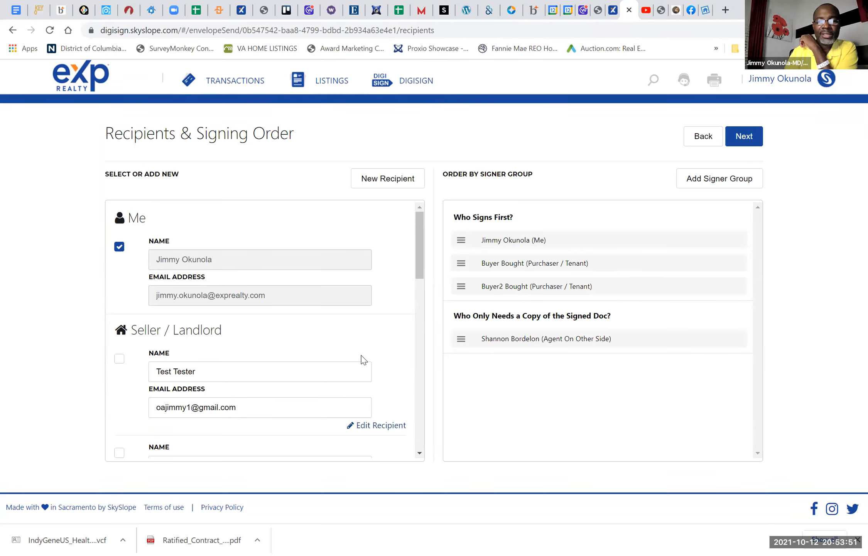
click(380, 180)
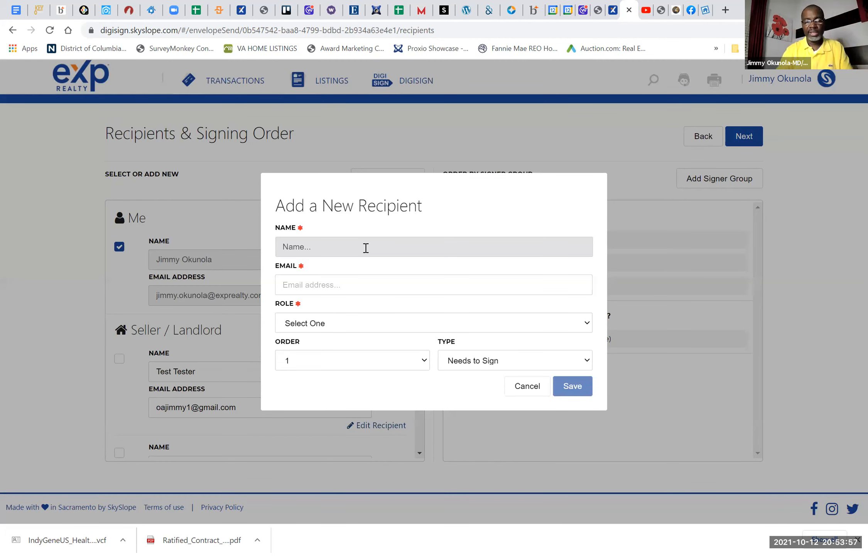
text(jud)
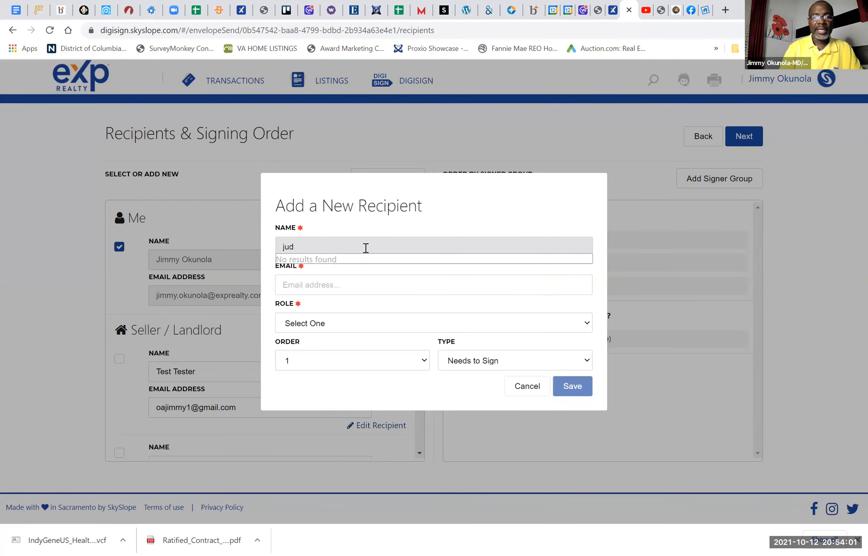
text(yth)
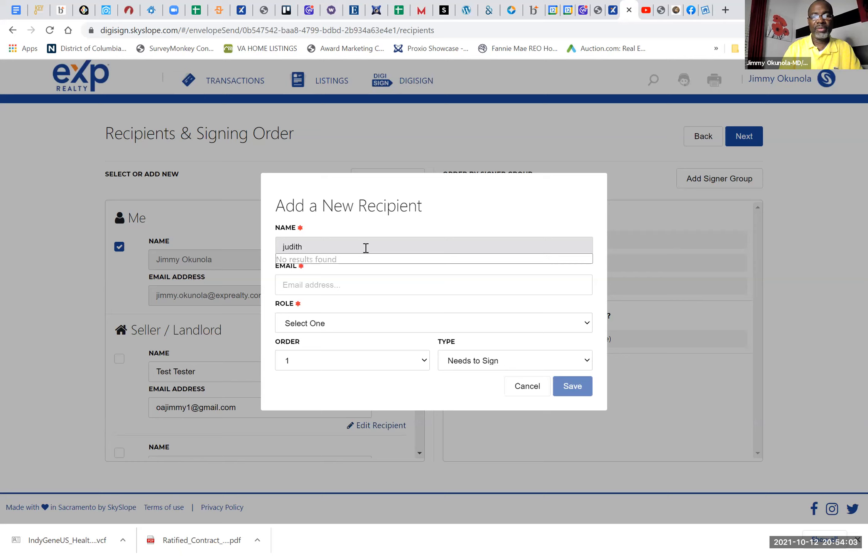
key(BackSpace)
key(BackSpace)
key(BackSpace)
key(BackSpace)
key(BackSpace)
key(BackSpace)
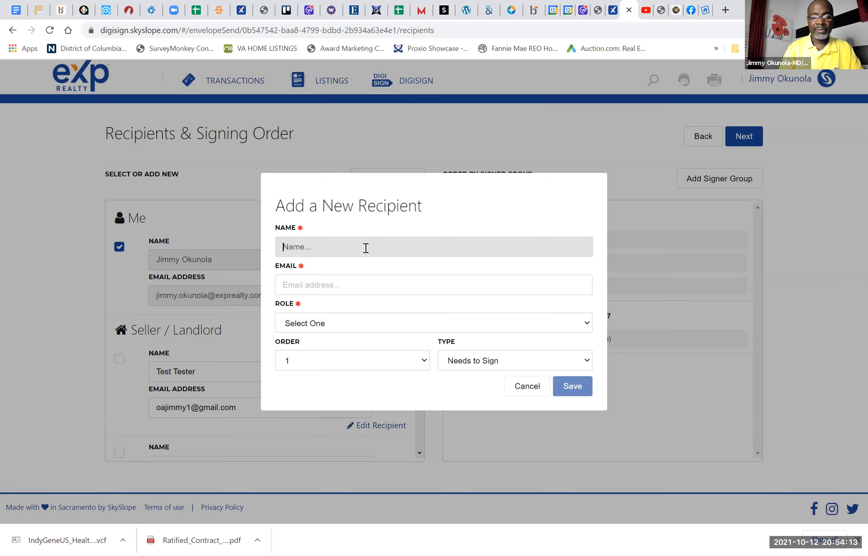
Step: Fill in the new recipient with your own full name and iCloud email, role Lender and type Receives a Copy, and save it
text(olugebenga okunola)
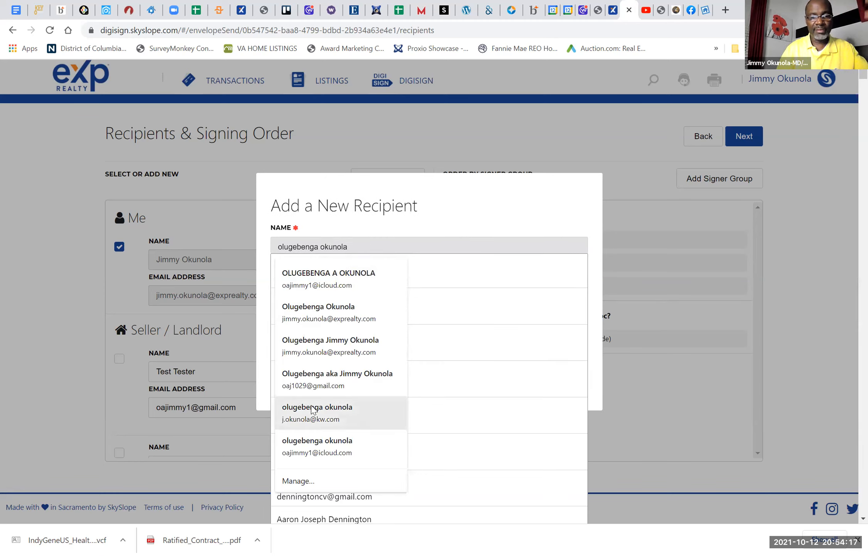
click(319, 443)
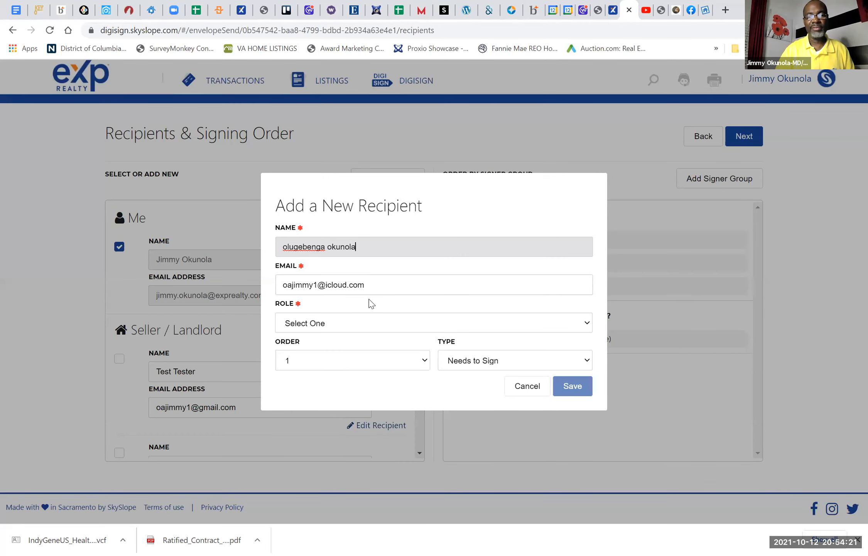
click(388, 324)
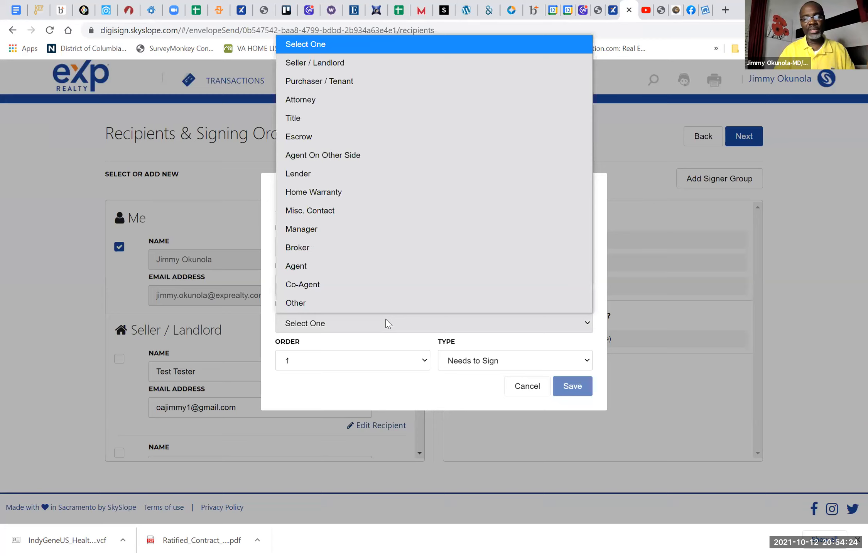
click(352, 269)
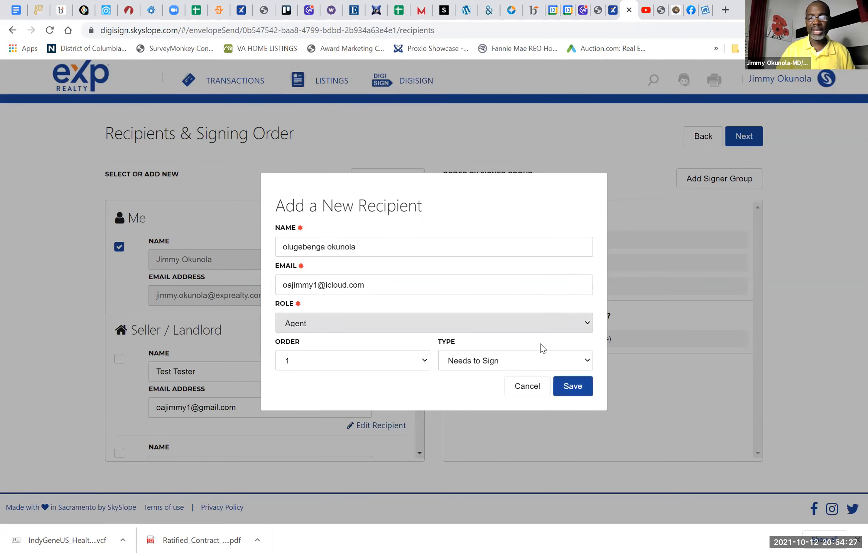
click(448, 330)
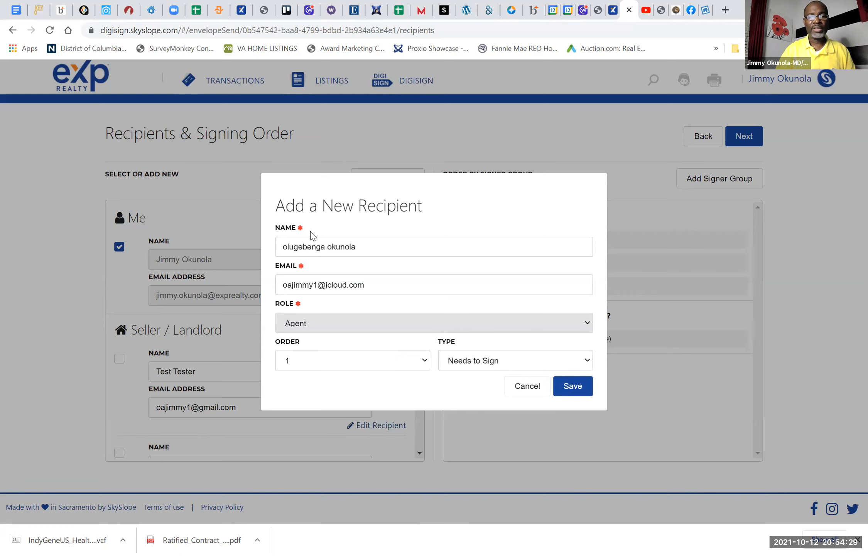
click(301, 174)
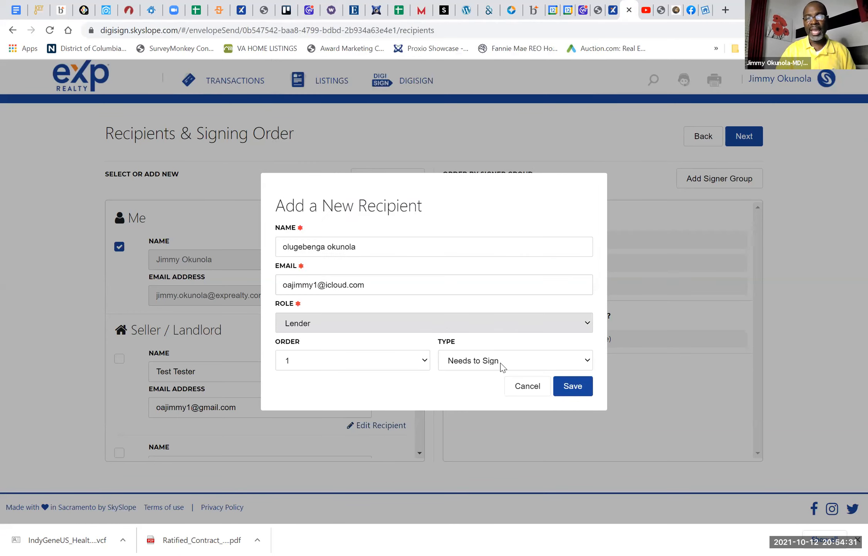
click(500, 363)
click(500, 396)
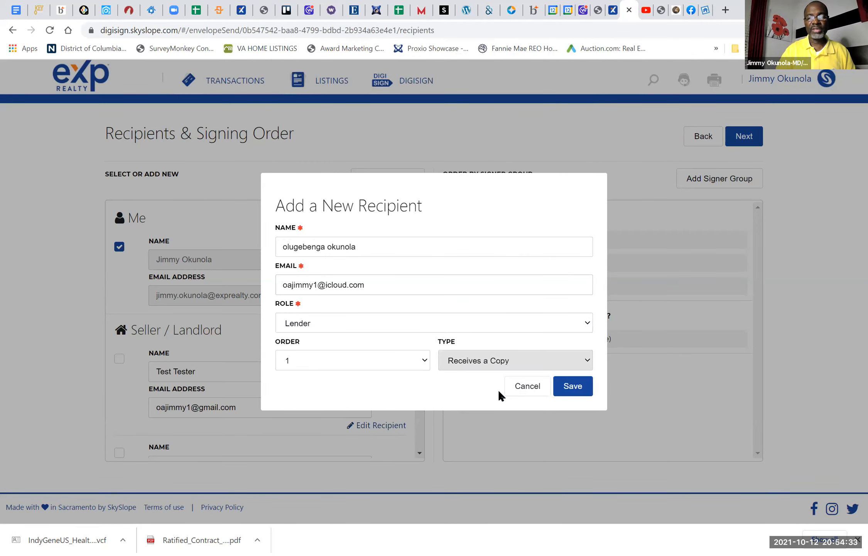
click(570, 386)
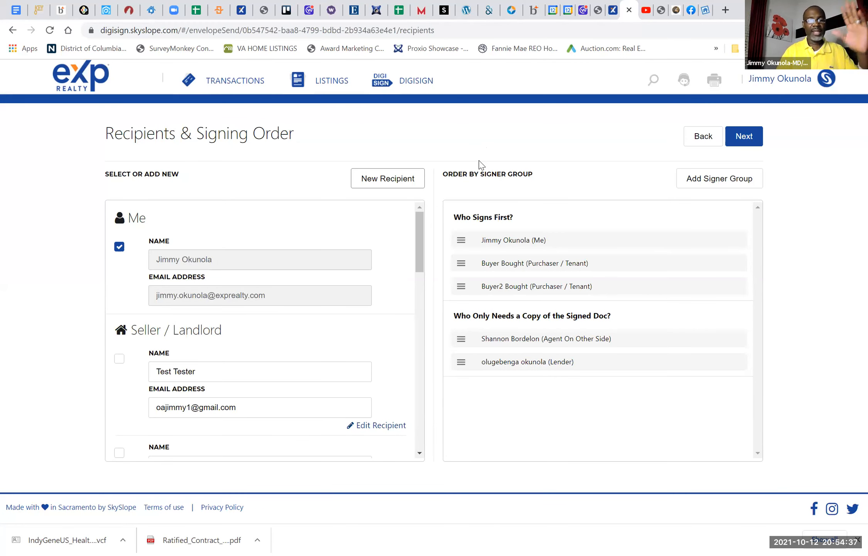
Step: Continue to adding fields on the document and look through the Change in Terms Addendum's paragraphs
click(742, 142)
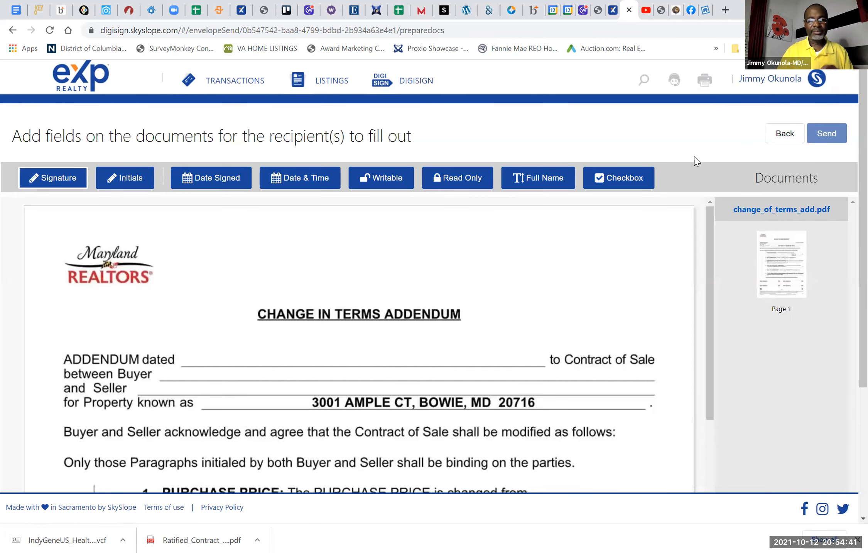
scroll(442, 275, down, 4)
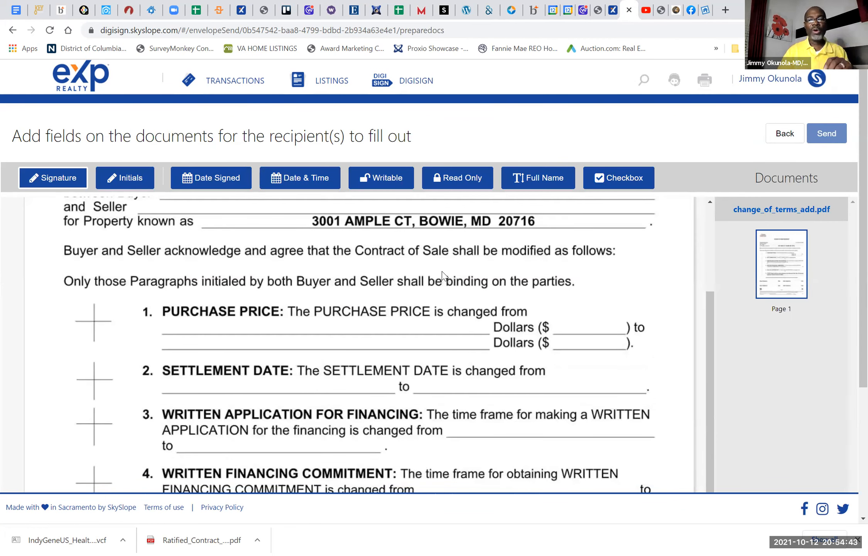
scroll(442, 275, down, 3)
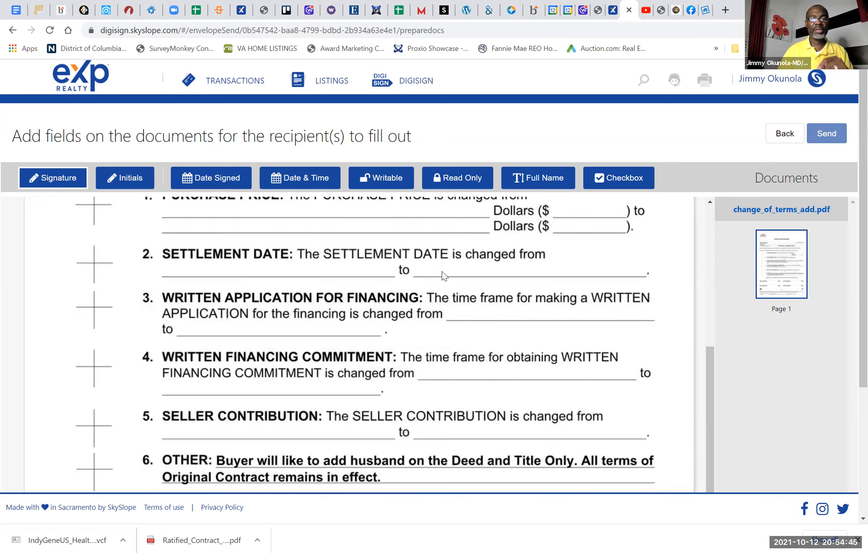
scroll(443, 275, up, 8)
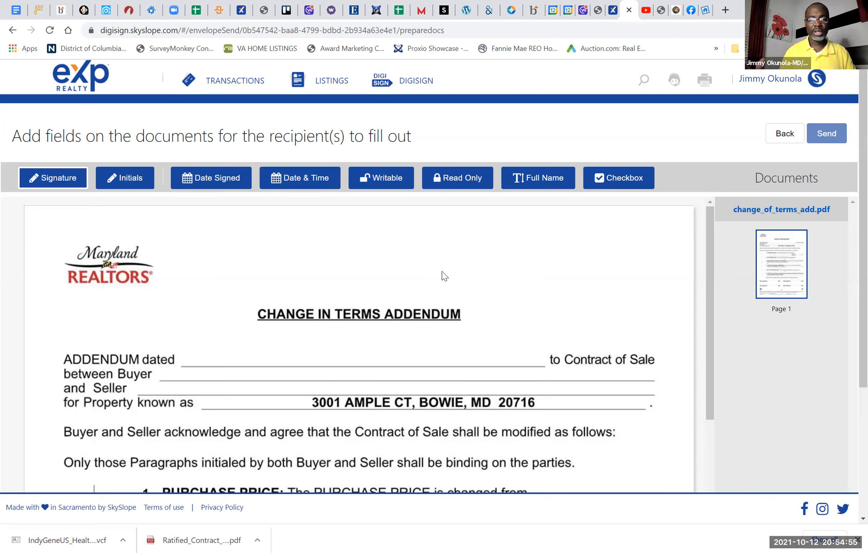
Step: Place a Writable field assigned to yourself on the addendum date line and reduce its height to fit the line
click(377, 184)
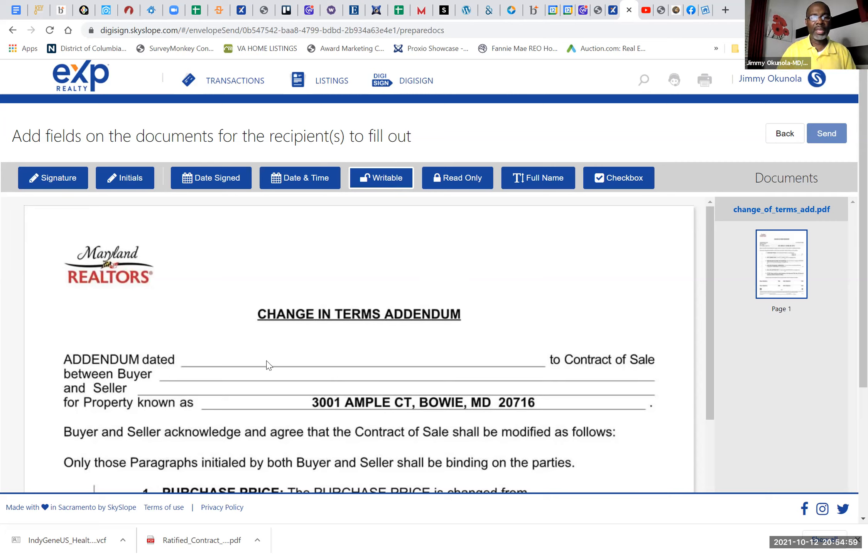
click(278, 351)
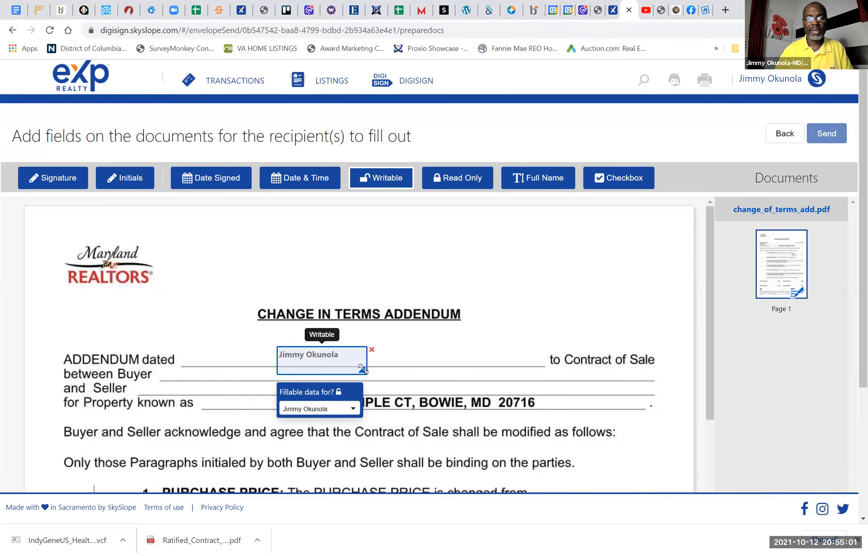
drag(362, 370, 362, 359)
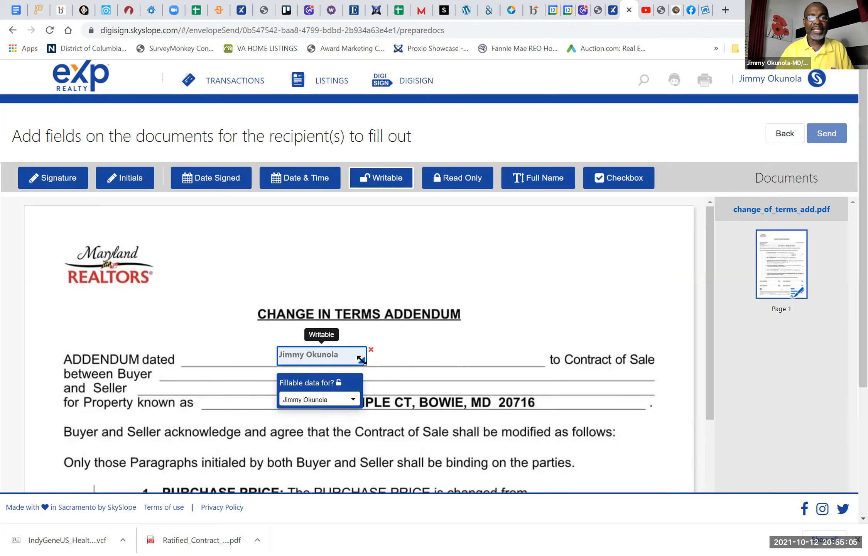
drag(362, 359, 365, 358)
click(344, 358)
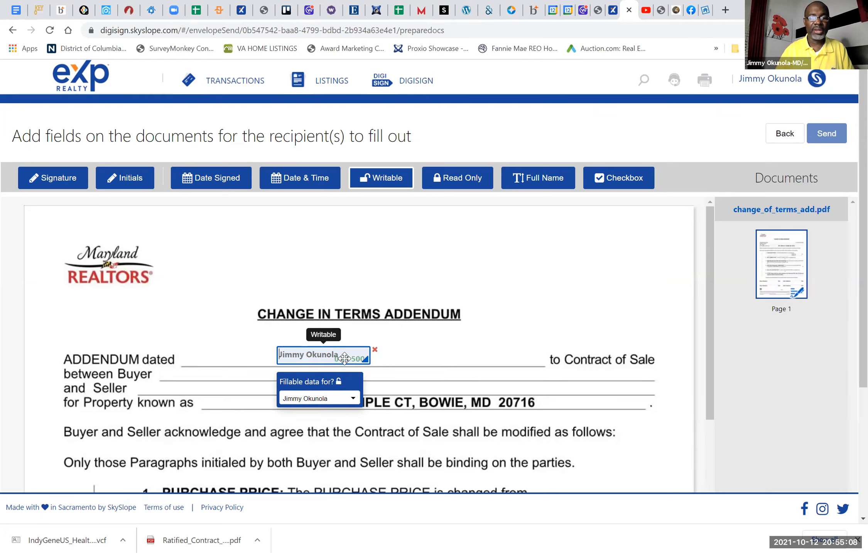
Step: Place wide Writable fields assigned to yourself on the Buyer and Seller lines and align them with those lines
click(257, 369)
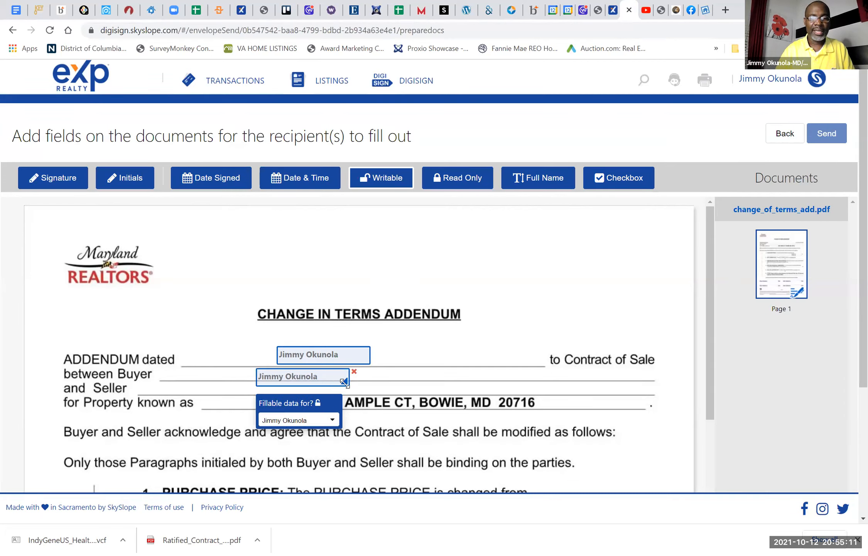
drag(345, 382, 511, 382)
drag(450, 383, 450, 378)
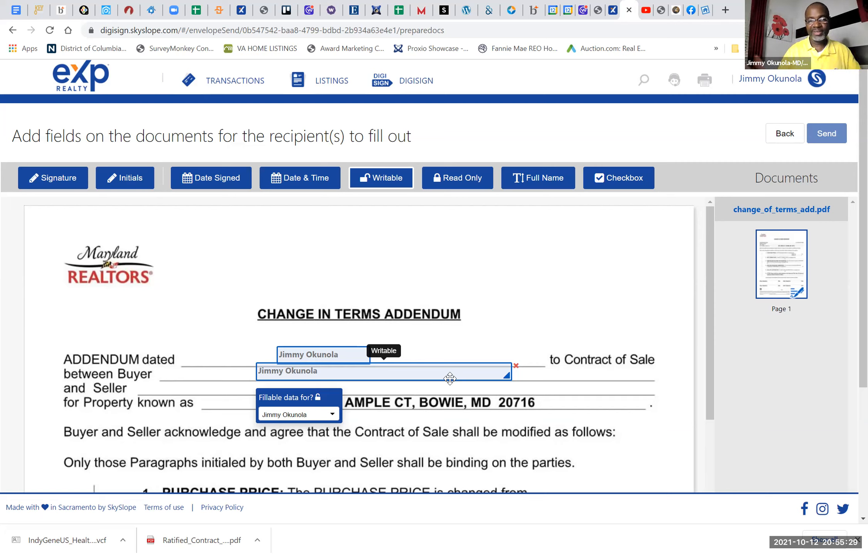
click(227, 387)
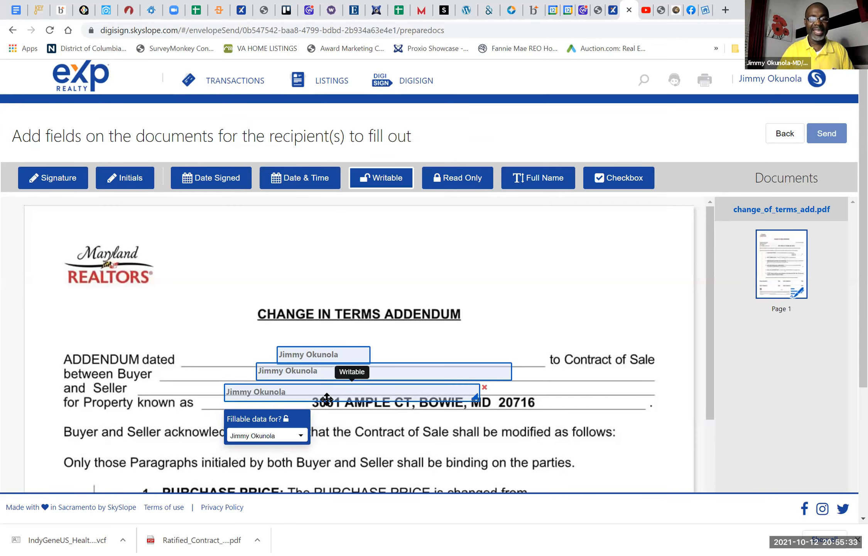
drag(327, 399, 331, 393)
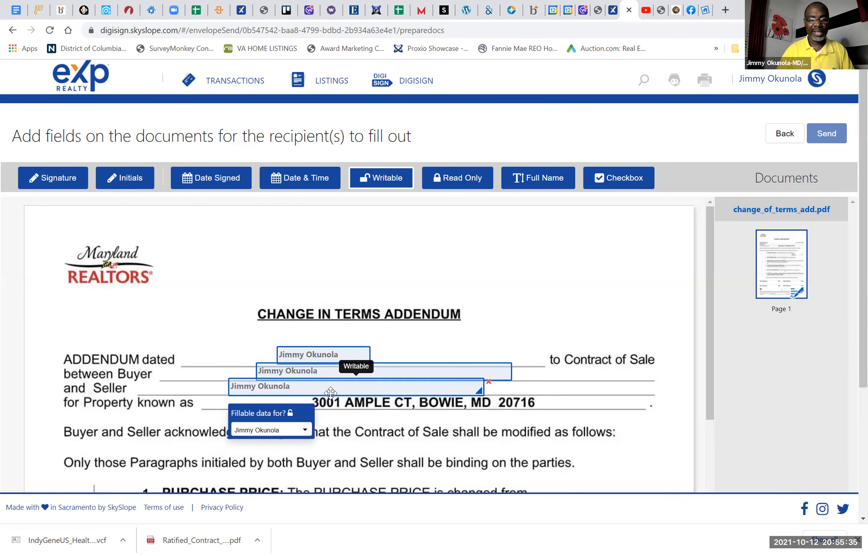
Step: Enter 10/12/2021 as the addendum date
click(297, 355)
text(1)
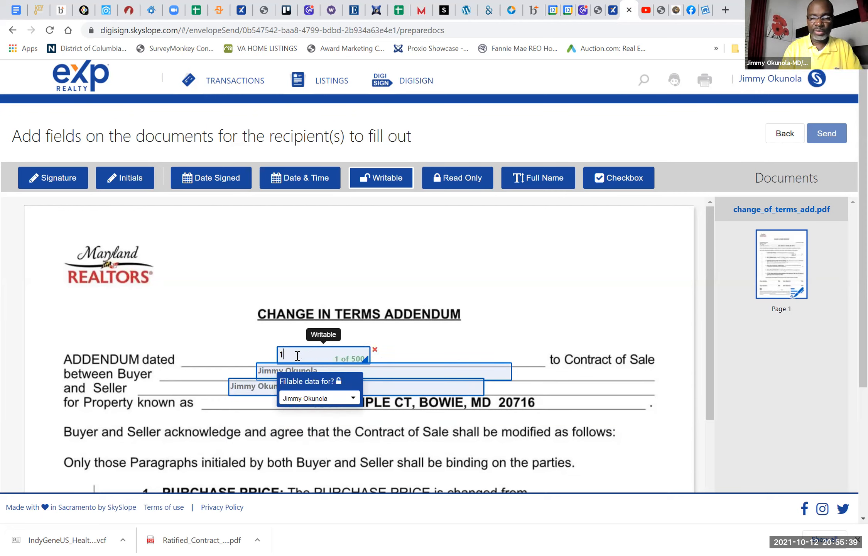
text(0/12/2021)
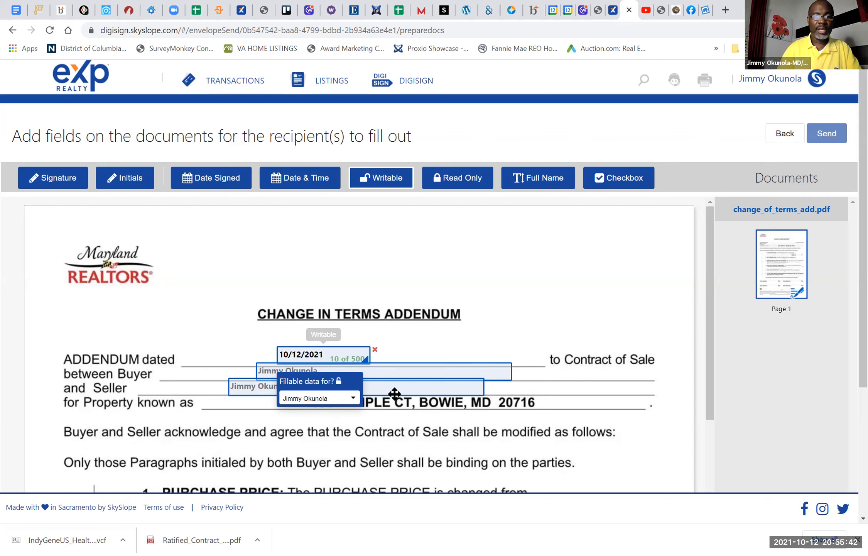
Step: Fill the Buyer line's field with "buyer1 bought and buyer2 bought"
click(400, 369)
text(buyer)
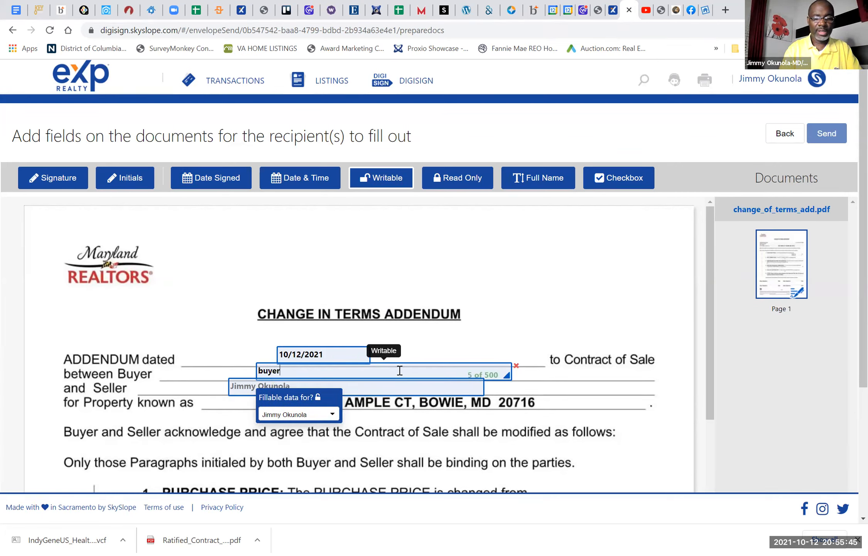
text(1 bought)
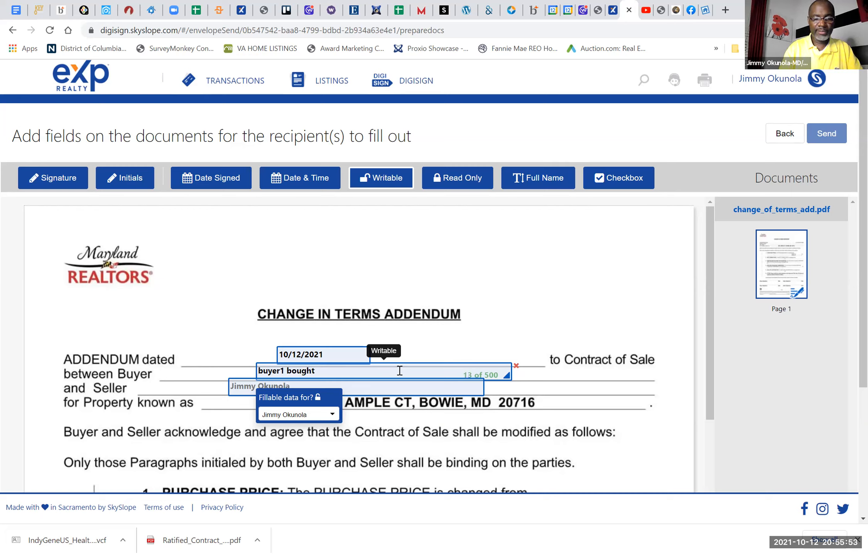
text(and bu)
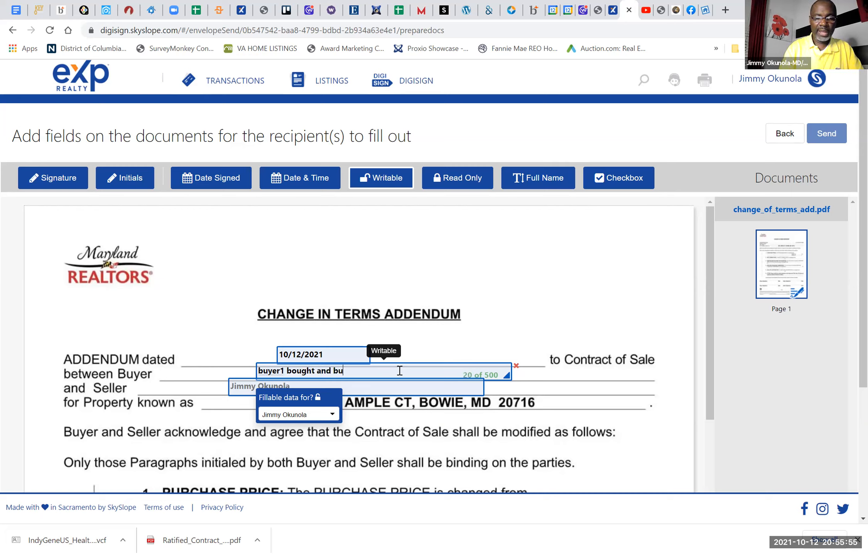
text(yer2 bought)
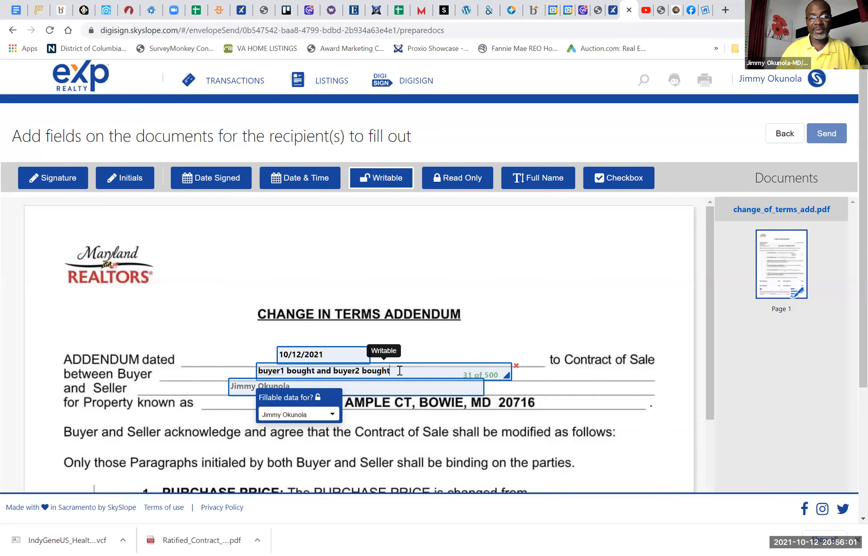
Step: Fill the Seller line's field with "Seller Sold"
click(397, 388)
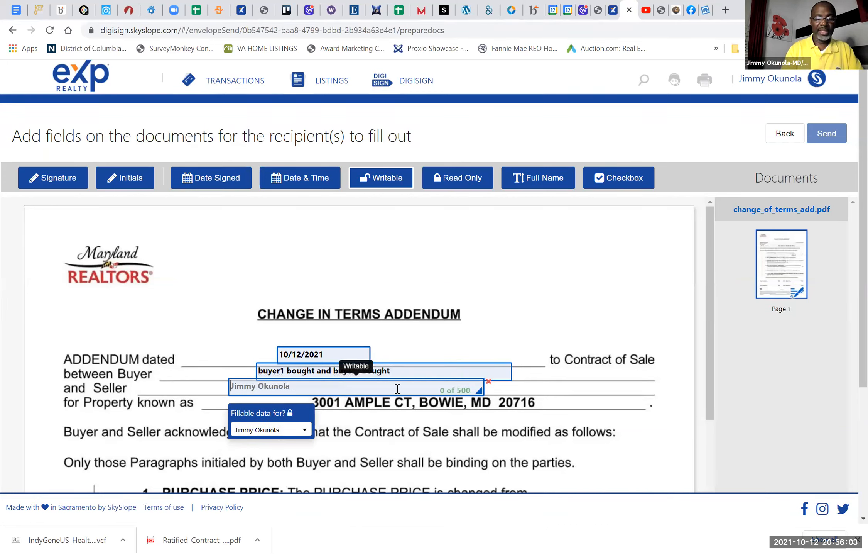
text(Seller)
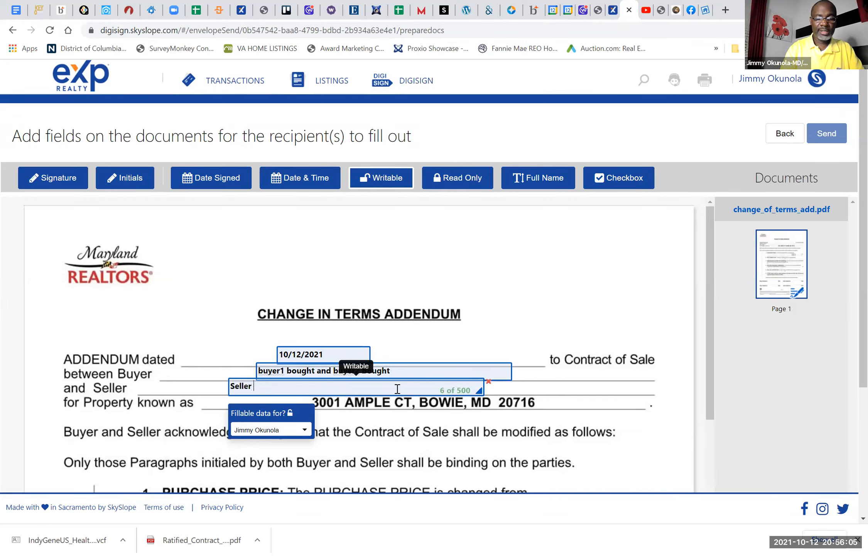
text( Sold)
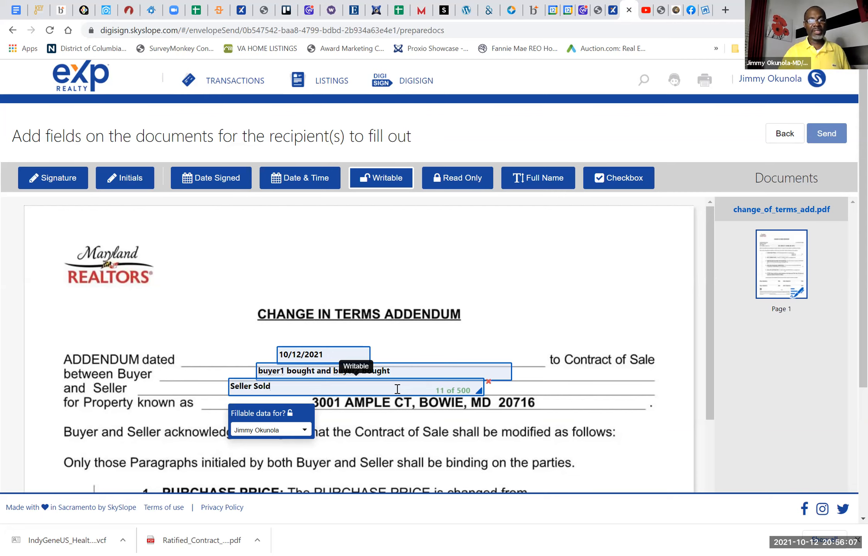
scroll(397, 388, down, 2)
scroll(397, 391, down, 1)
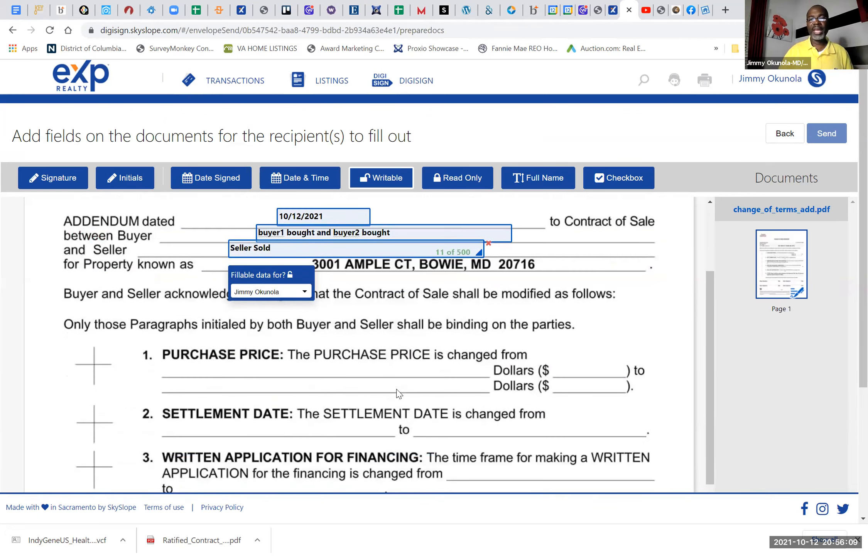
Step: Place a checkbox assigned to yourself beside paragraph 6, OTHER, in the addendum's outer margin
scroll(397, 393, down, 5)
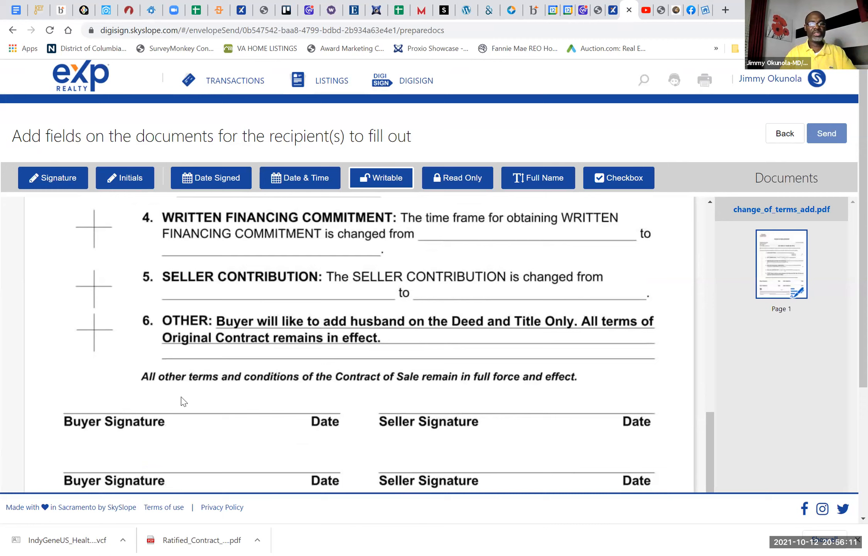
click(619, 178)
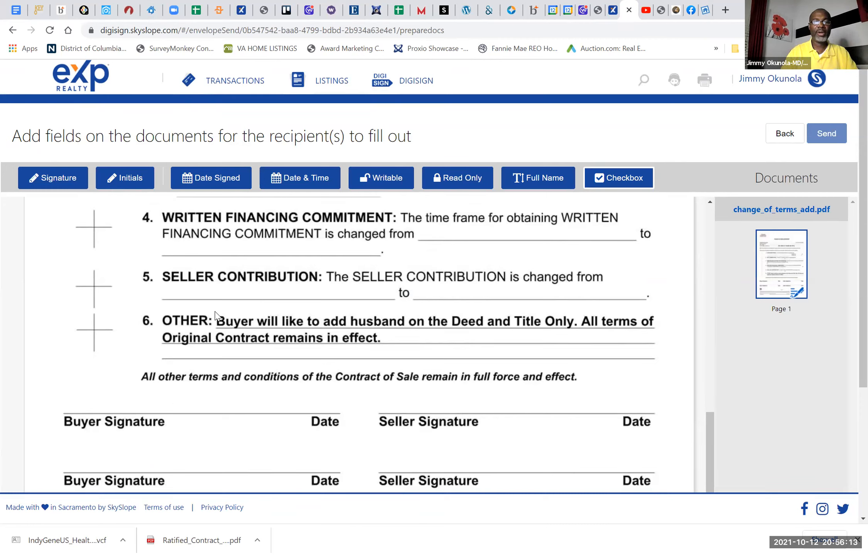
click(55, 327)
click(56, 328)
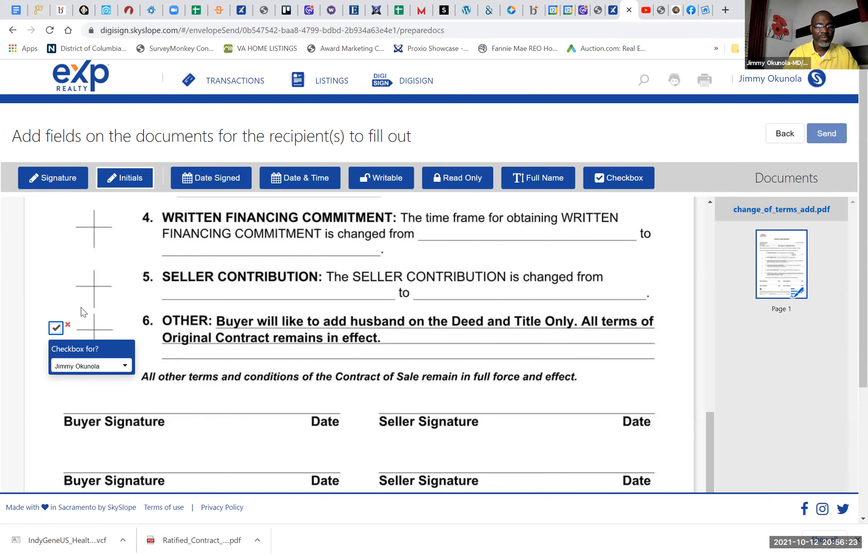
Step: Place a small required initials field for the first buyer in the upper part of paragraph 6's initials cross
click(90, 320)
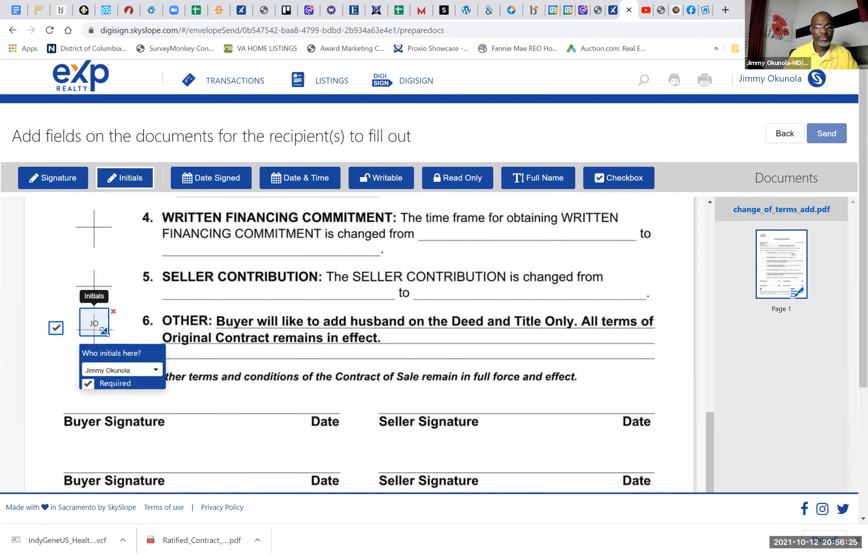
drag(103, 331, 76, 318)
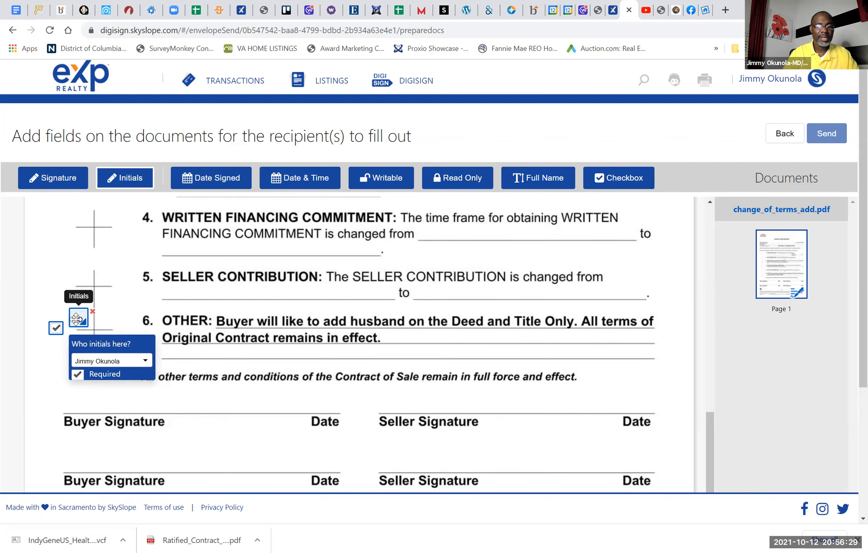
click(108, 361)
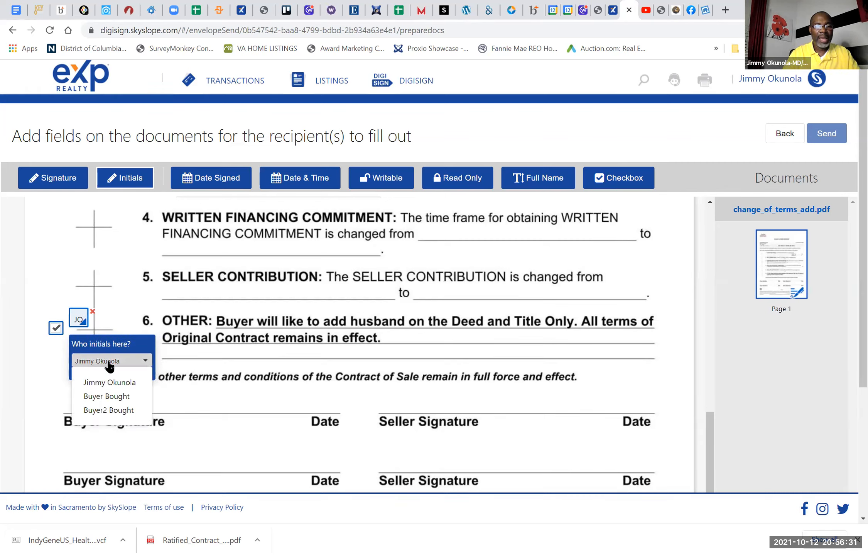
click(110, 397)
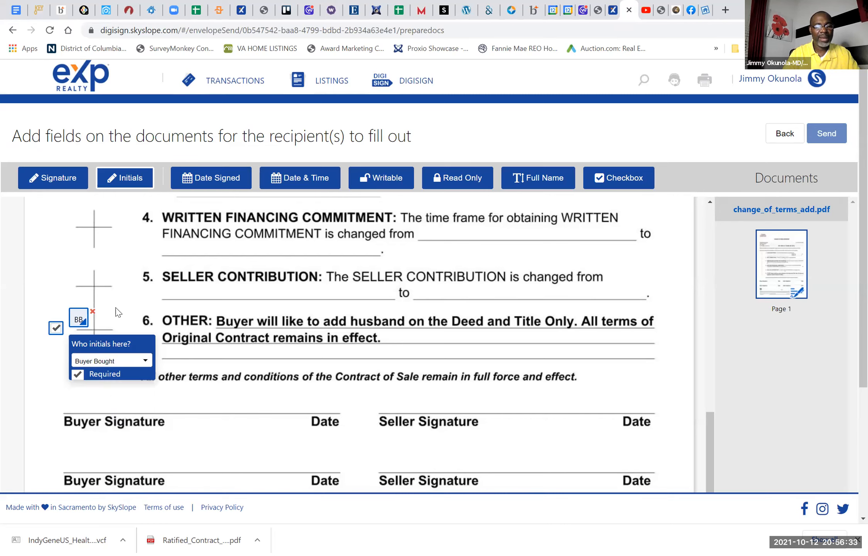
Step: Add a second required initials field directly below the first one at paragraph 6 and assign it to the second buyer
click(55, 373)
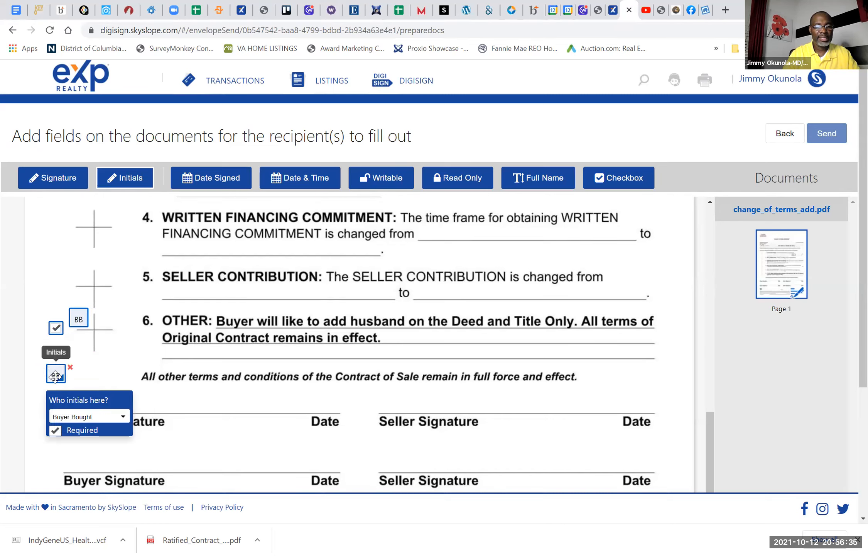
drag(55, 374, 79, 341)
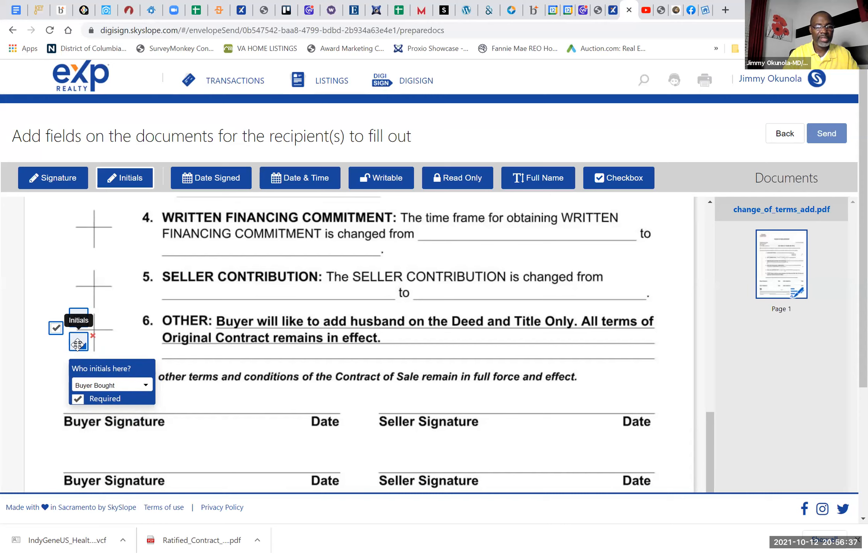
click(93, 386)
click(105, 435)
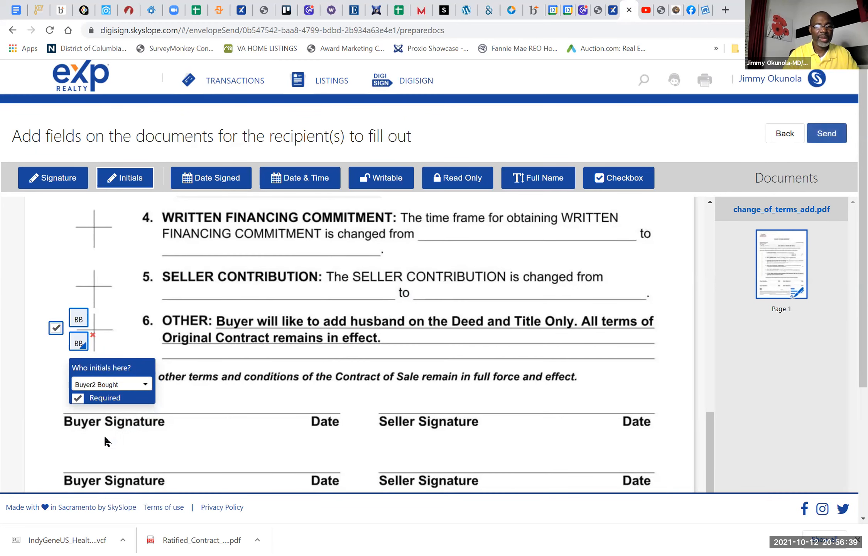
Step: Place a required signature field for the second buyer on the lower Buyer Signature line
scroll(315, 395, down, 1)
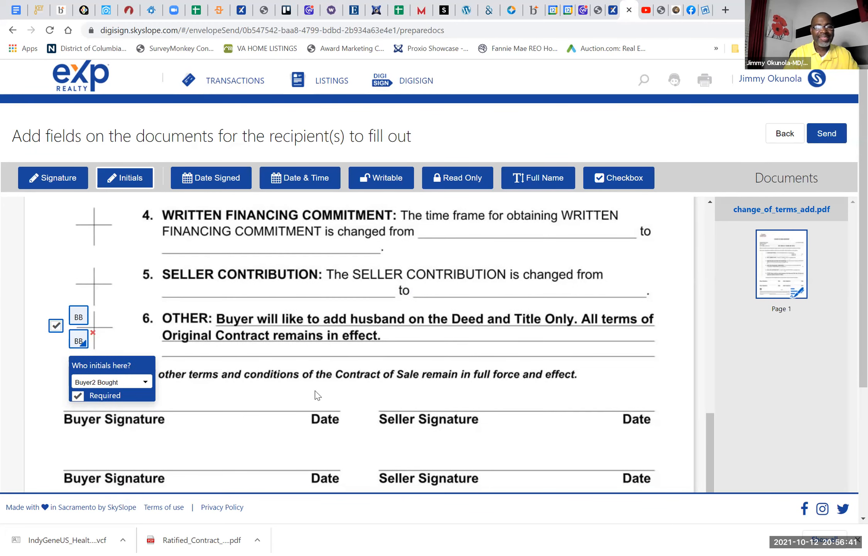
click(61, 187)
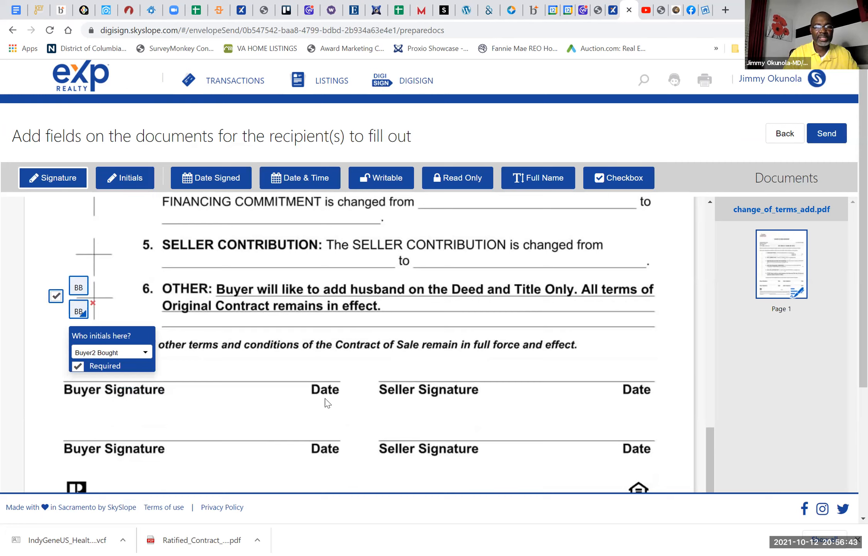
click(145, 411)
drag(195, 428, 115, 433)
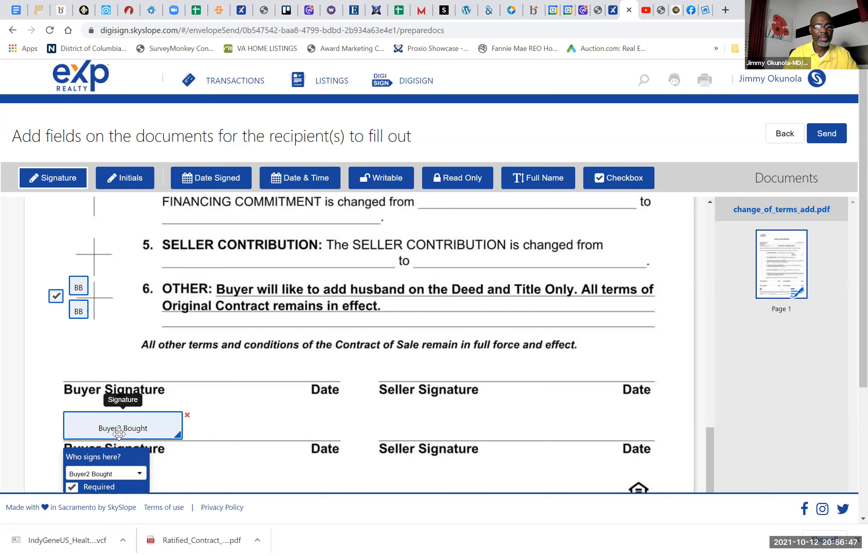
mouse_move(177, 435)
mouse_down()
mouse_move(123, 420)
mouse_move(212, 423)
mouse_move(234, 441)
mouse_up()
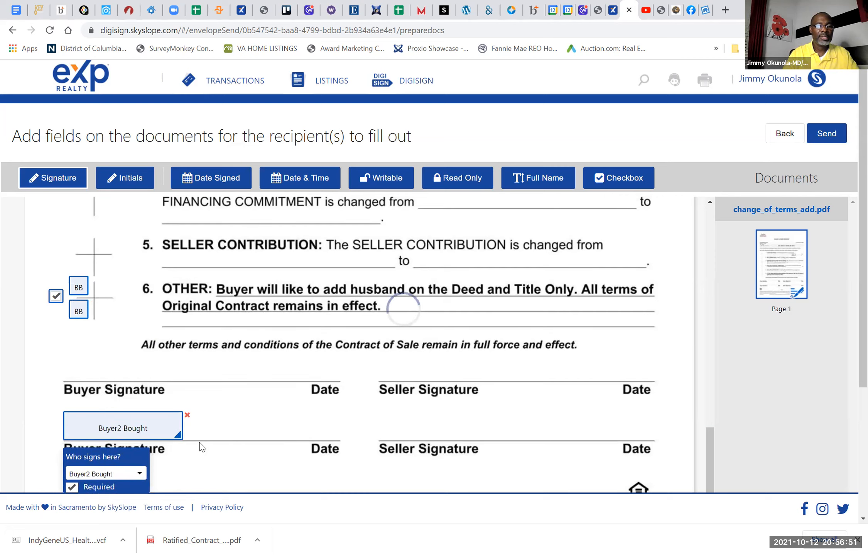
Step: Place a required signature field on the upper Buyer Signature line and assign it to the first buyer
click(63, 354)
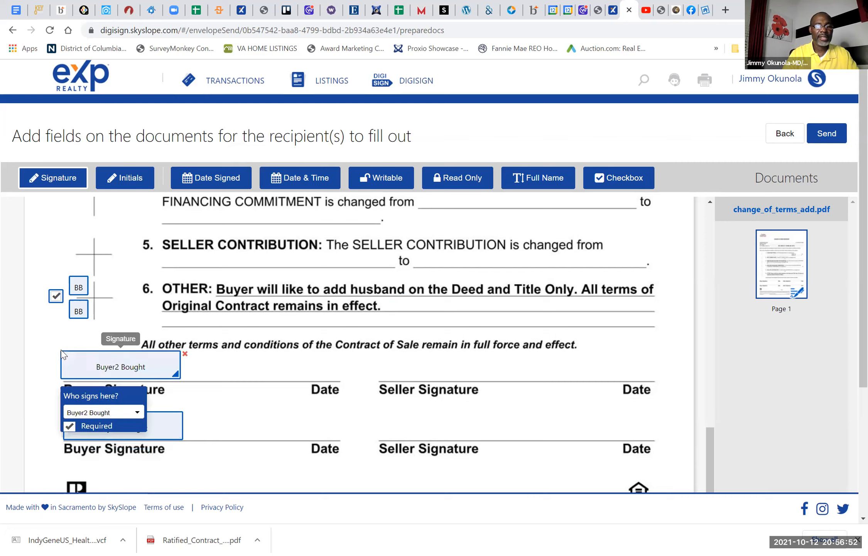
click(131, 412)
click(113, 449)
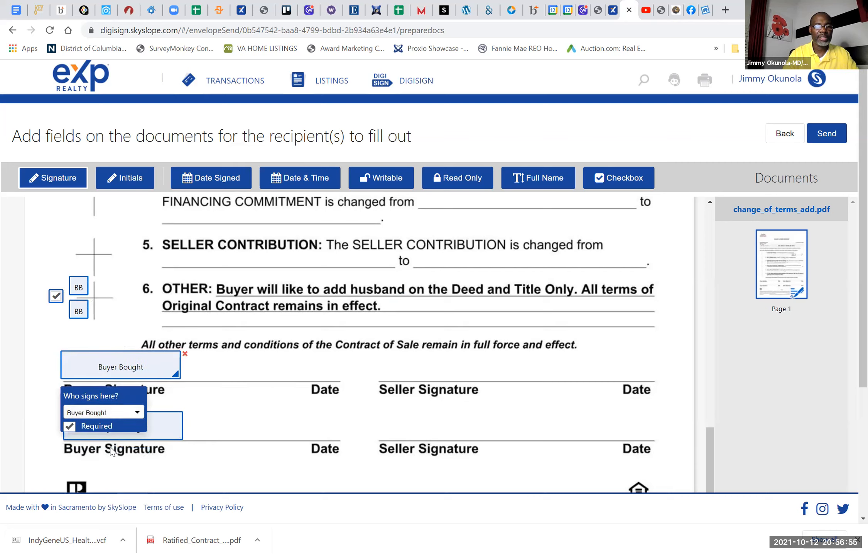
Step: Add Date Signed fields on both buyer date lines, the upper for the first buyer and the lower for the second buyer
click(221, 178)
click(264, 365)
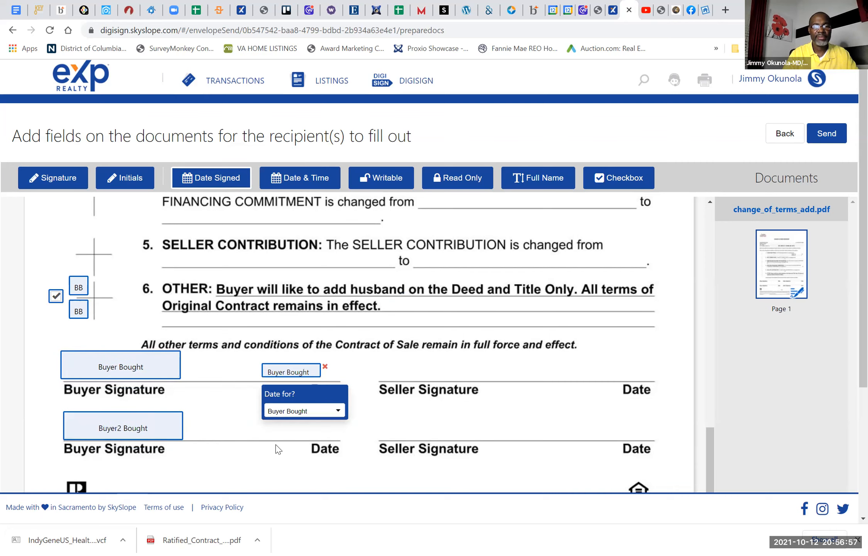
click(264, 424)
click(339, 468)
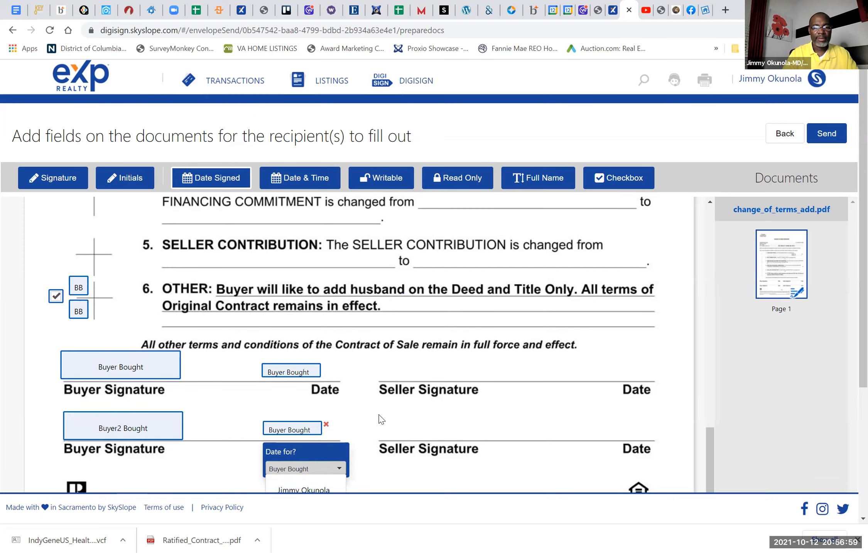
scroll(363, 408, down, 1)
scroll(363, 409, down, 1)
click(301, 463)
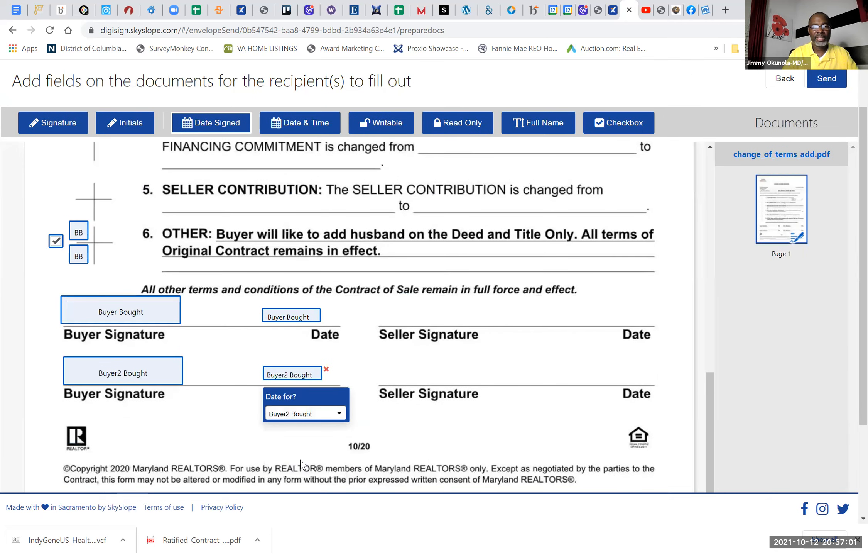
Step: Send the addendum envelope for signatures with the message "Please sign"
scroll(528, 343, down, 3)
scroll(528, 343, up, 6)
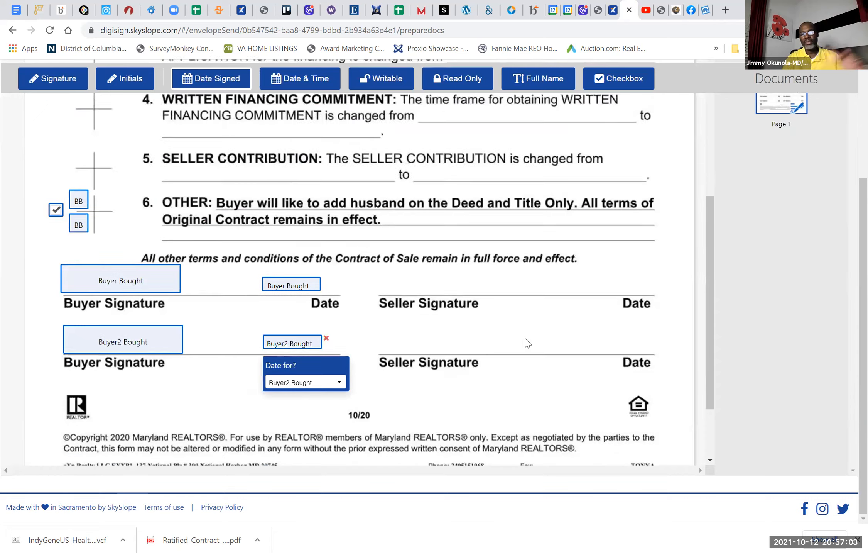
scroll(528, 343, up, 8)
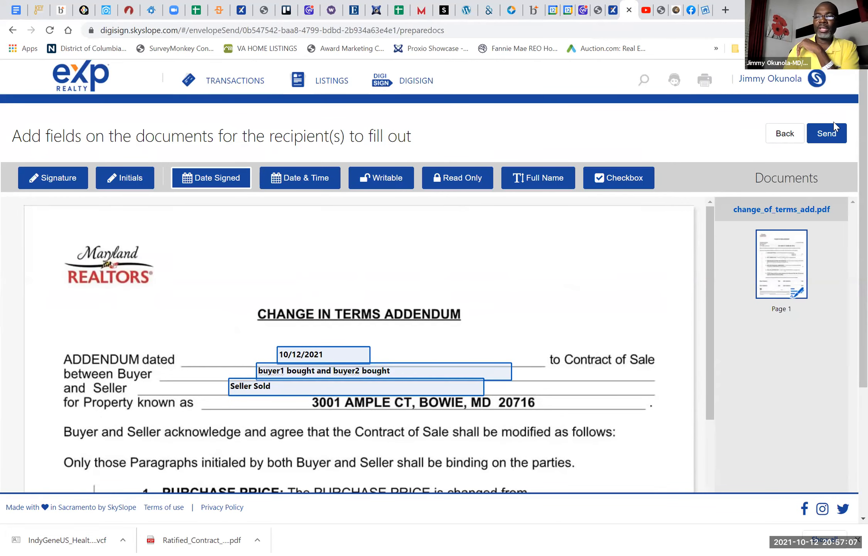
click(829, 133)
click(361, 334)
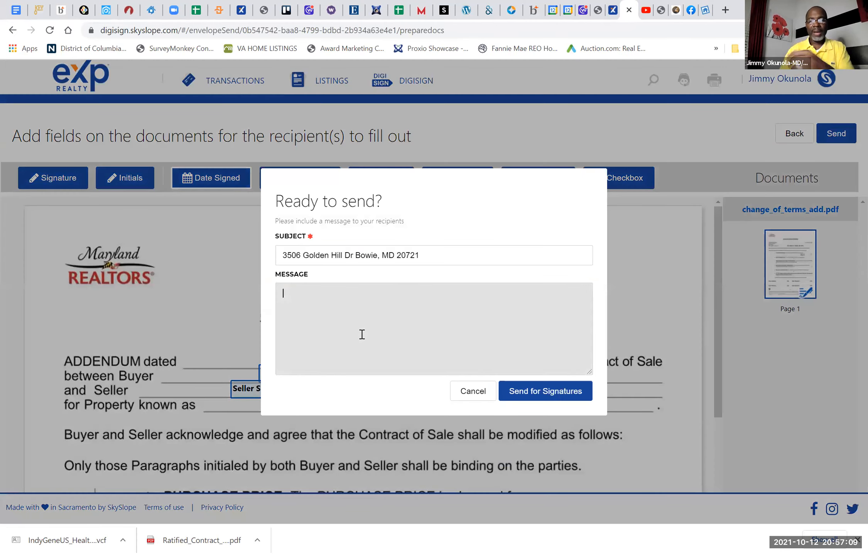
text(Please sign)
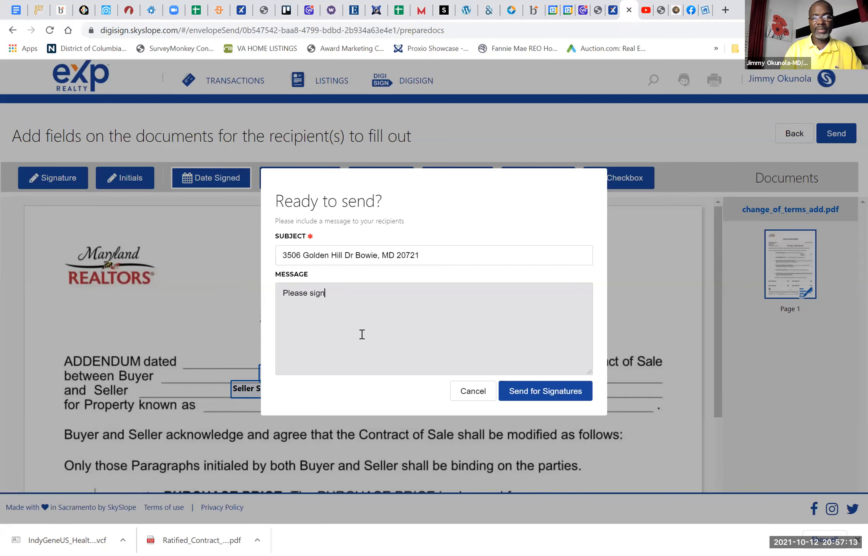
click(537, 394)
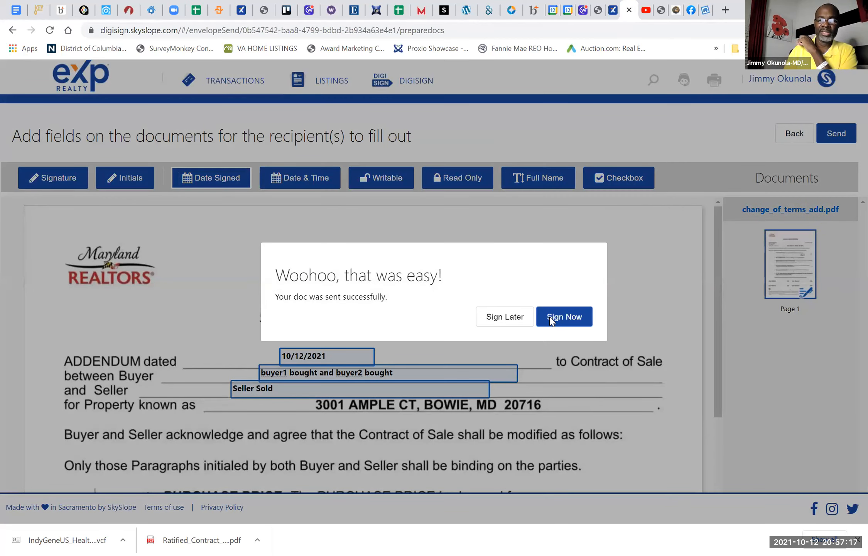
Step: Start signing the addendum immediately, choose the second signature style and agree to the e-signature consent
click(552, 320)
click(443, 250)
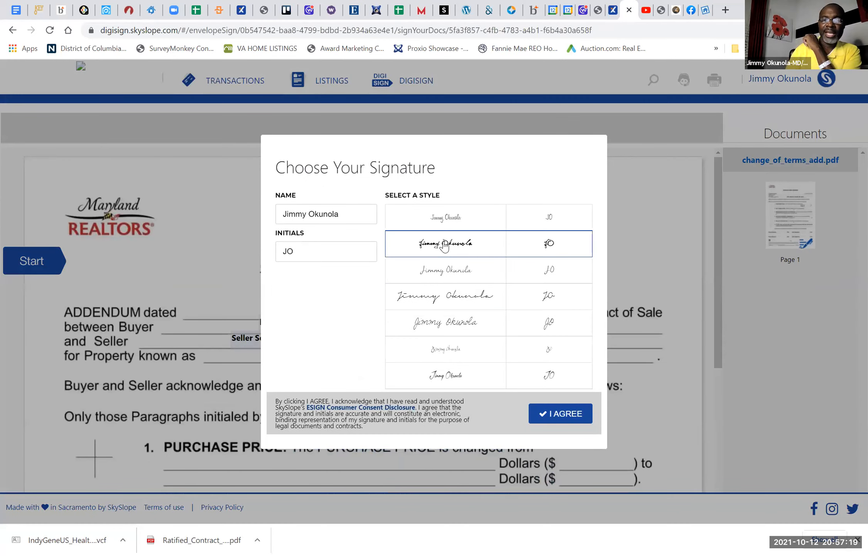
click(548, 420)
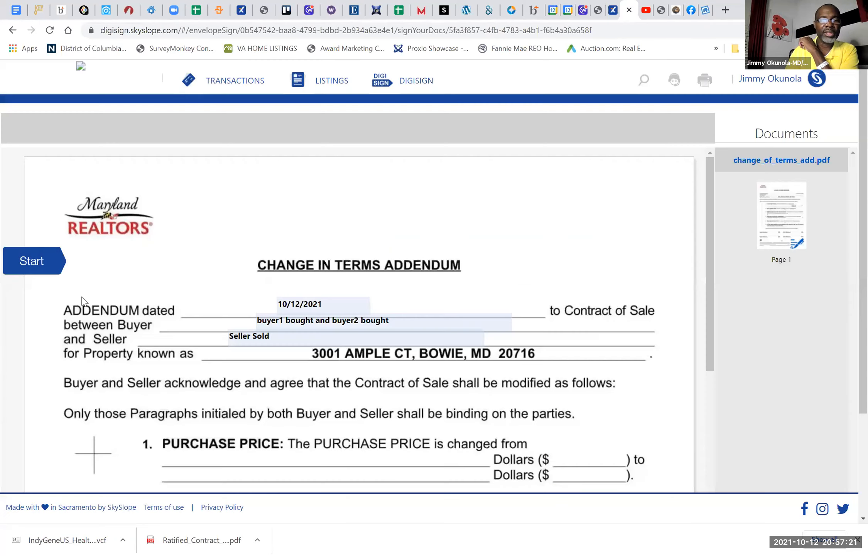
Step: Go through your own fields in the addendum, finish signing, and show the list of sent envelopes
click(27, 260)
click(27, 259)
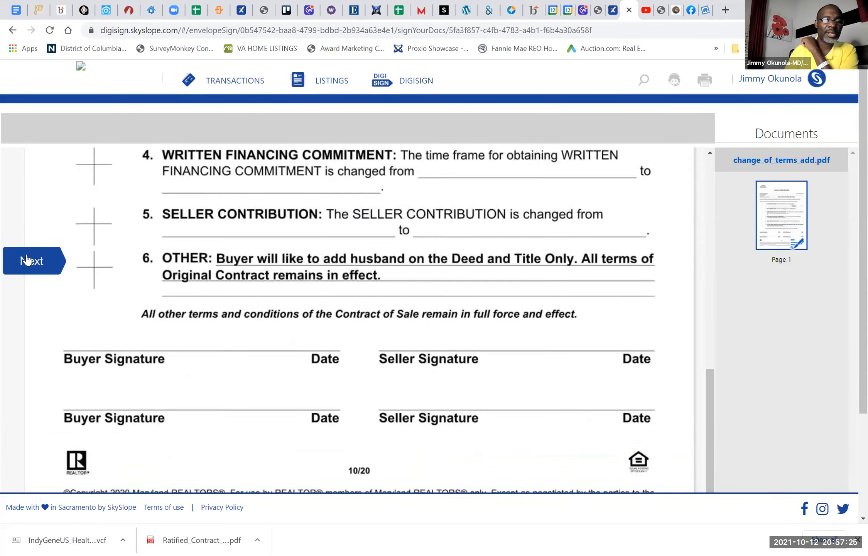
click(26, 259)
click(566, 327)
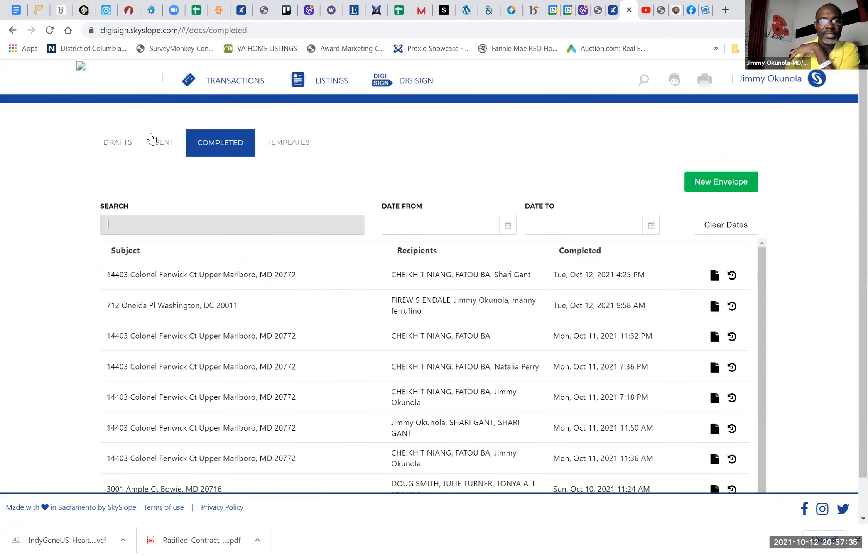
click(165, 147)
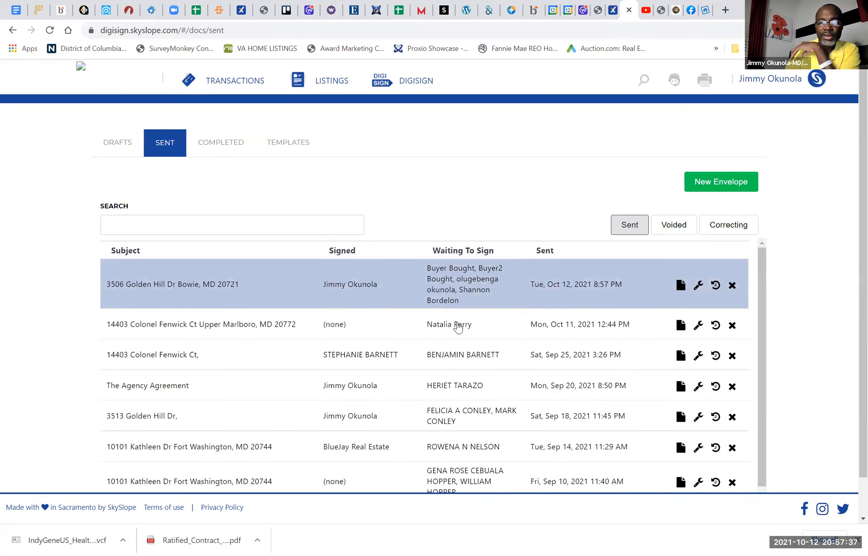
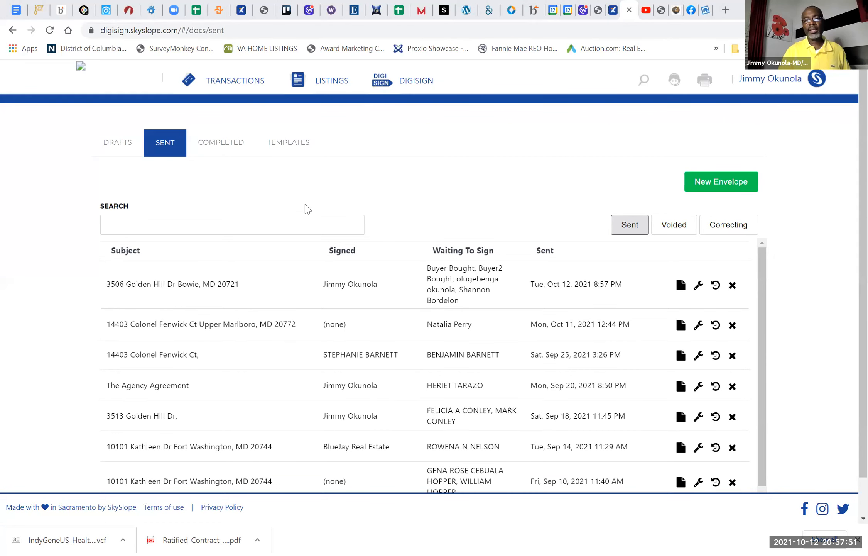
Step: Open the addendum for signing as the second buyer, choose the second signature style and agree to the e-signature consent
click(508, 319)
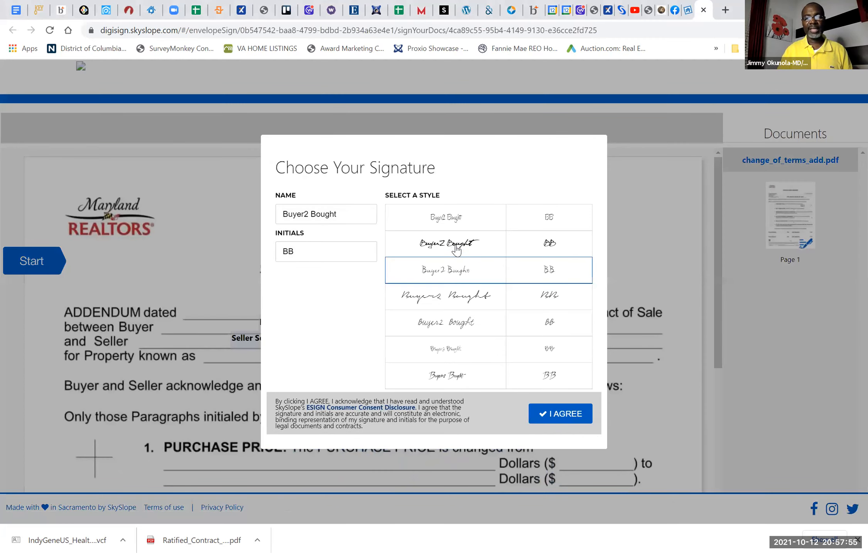
click(455, 249)
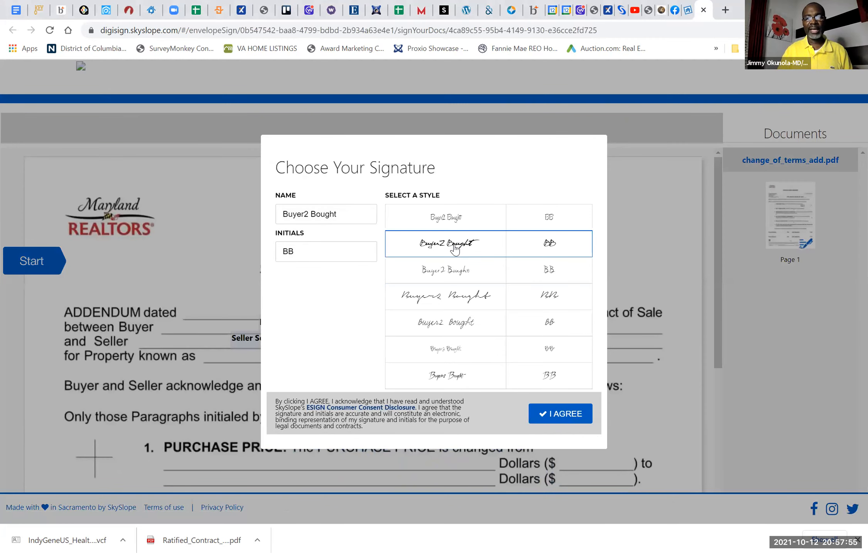
click(552, 415)
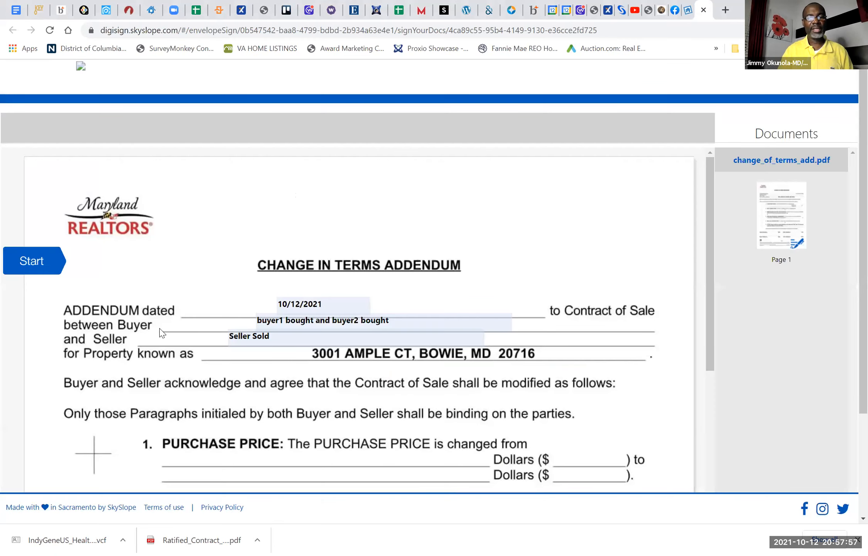
Step: Initial paragraph 6 and sign the lower buyer signature line as the second buyer, and submit the signed addendum
click(56, 274)
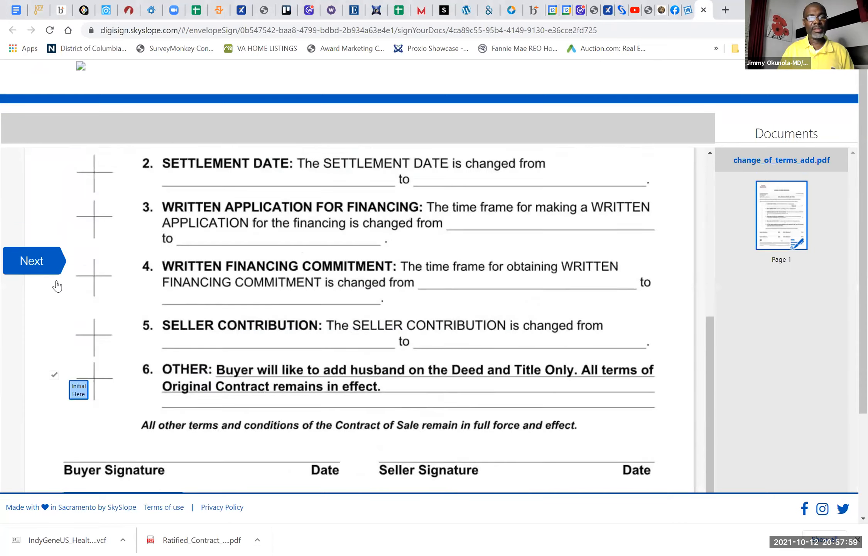
click(76, 267)
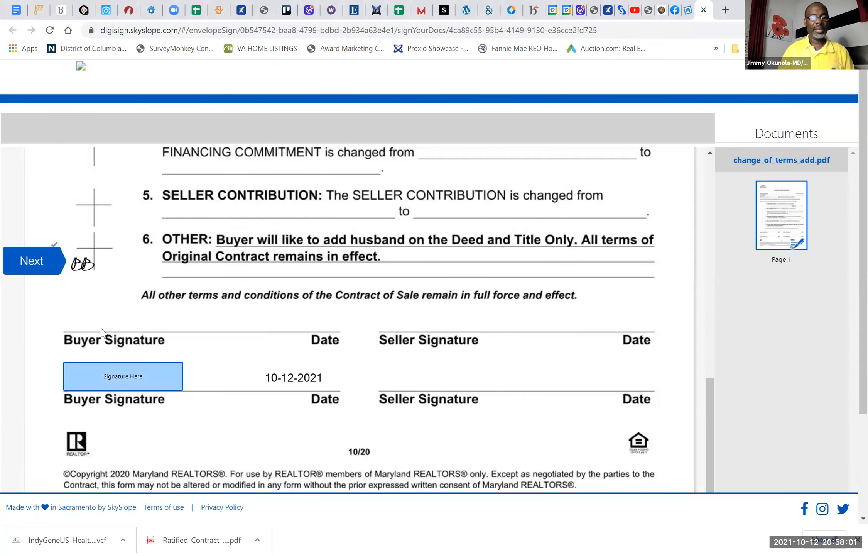
click(109, 376)
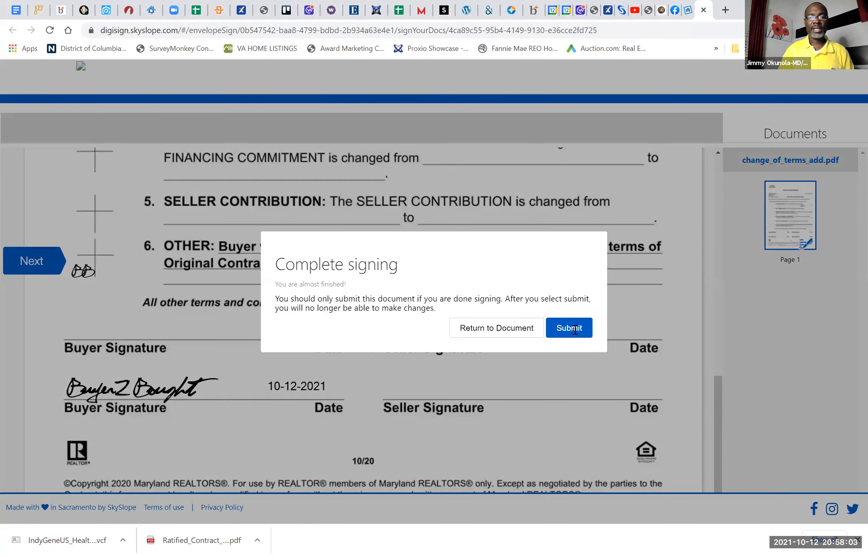
click(575, 331)
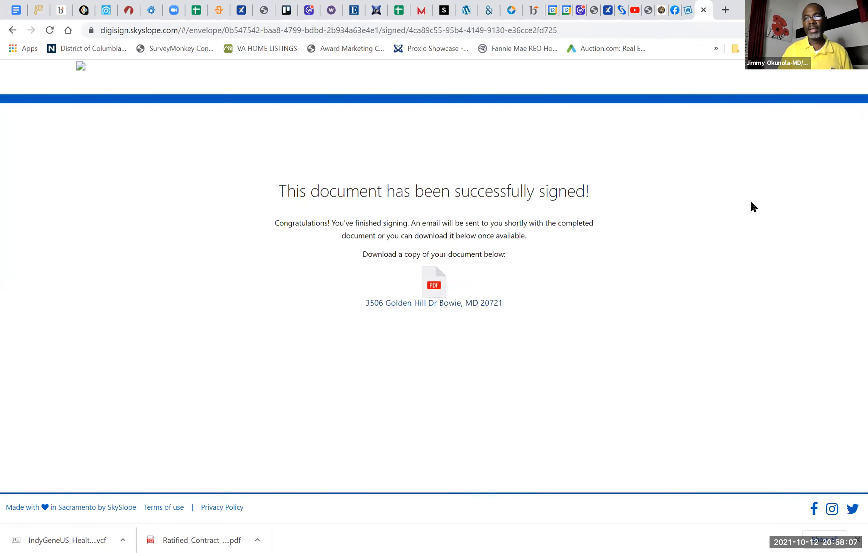
Step: Return to the DigiSign envelope lists and check the completed and sent envelopes for the addendum's signing status
click(621, 15)
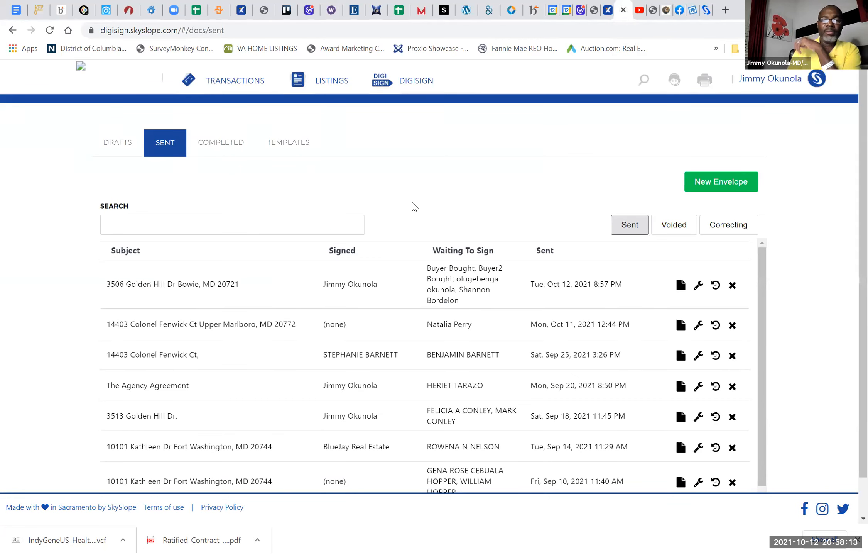
click(223, 142)
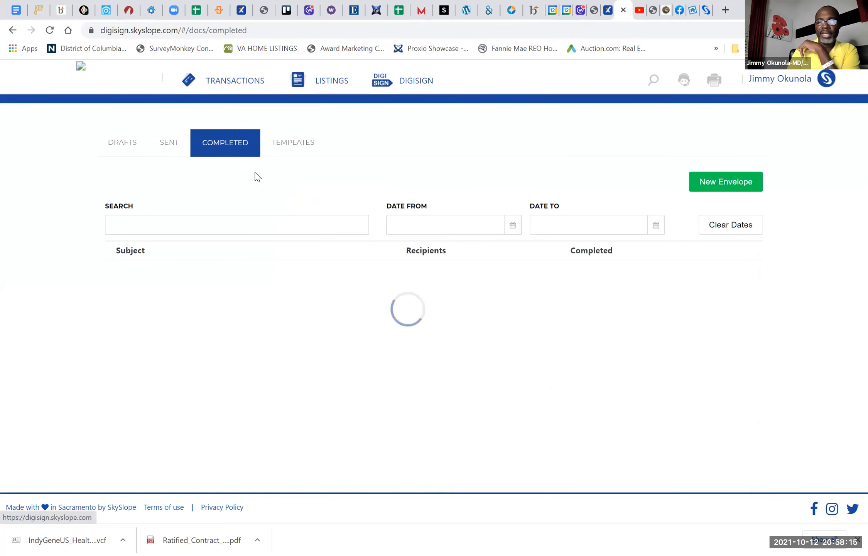
click(167, 148)
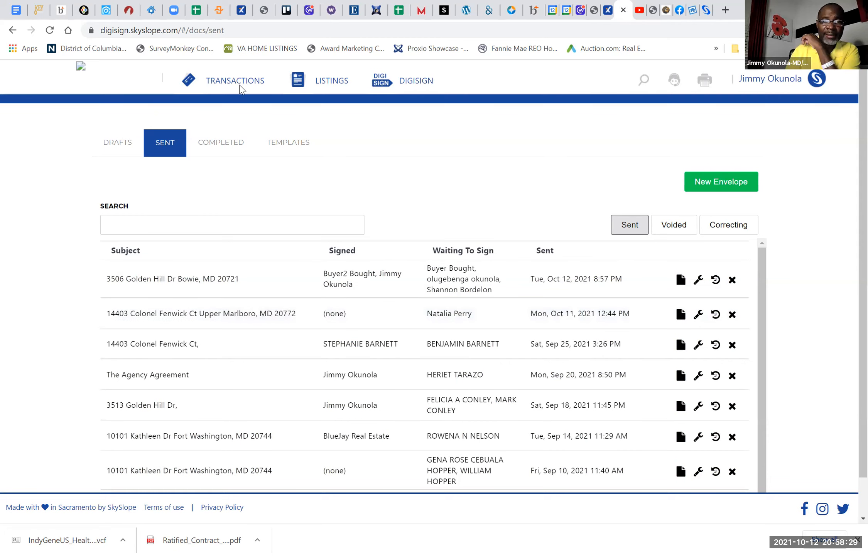
Step: Open the Golden Hill transaction and look through its contacts, commission, checklist and documents
click(220, 81)
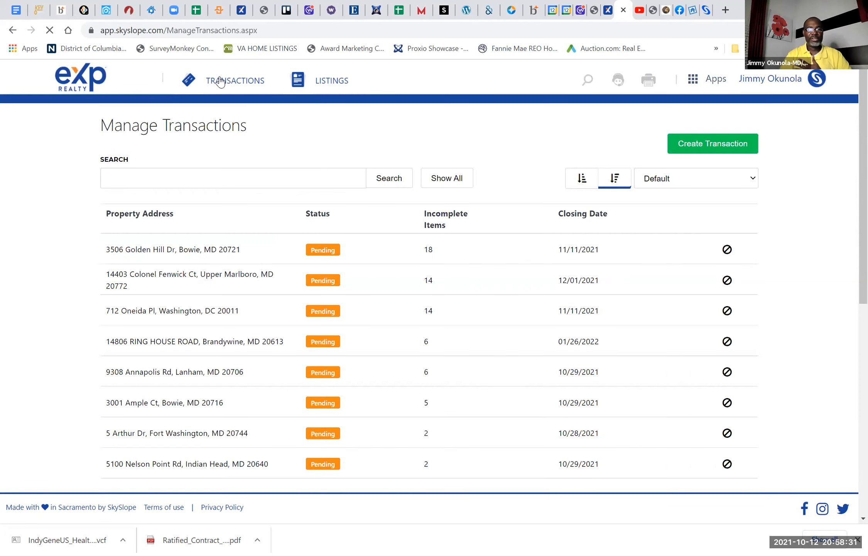
click(192, 256)
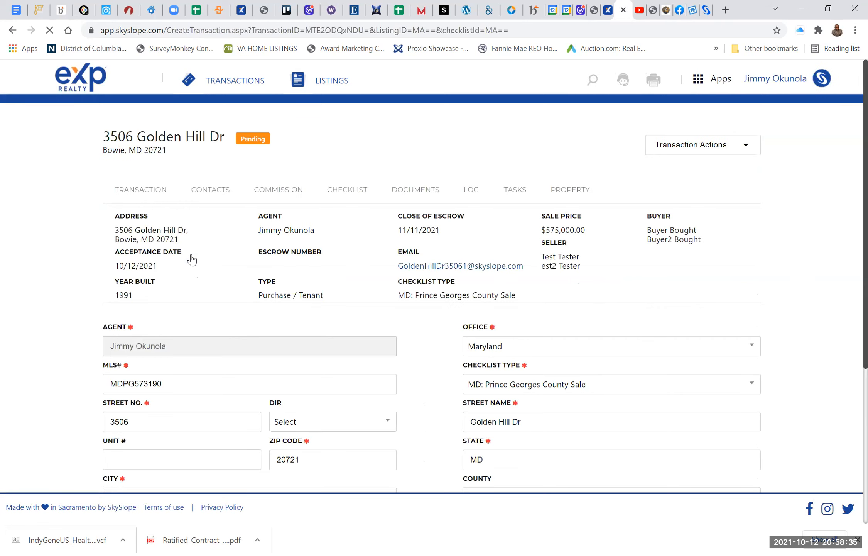
click(212, 193)
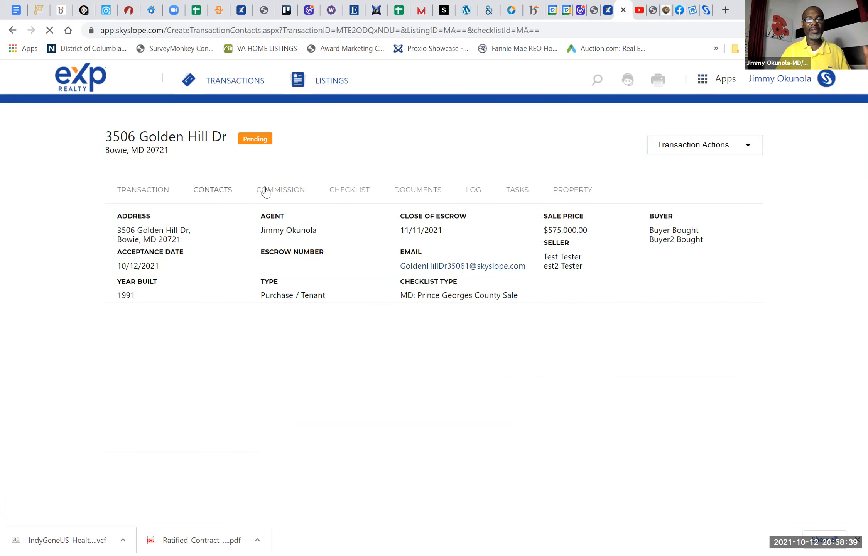
click(268, 191)
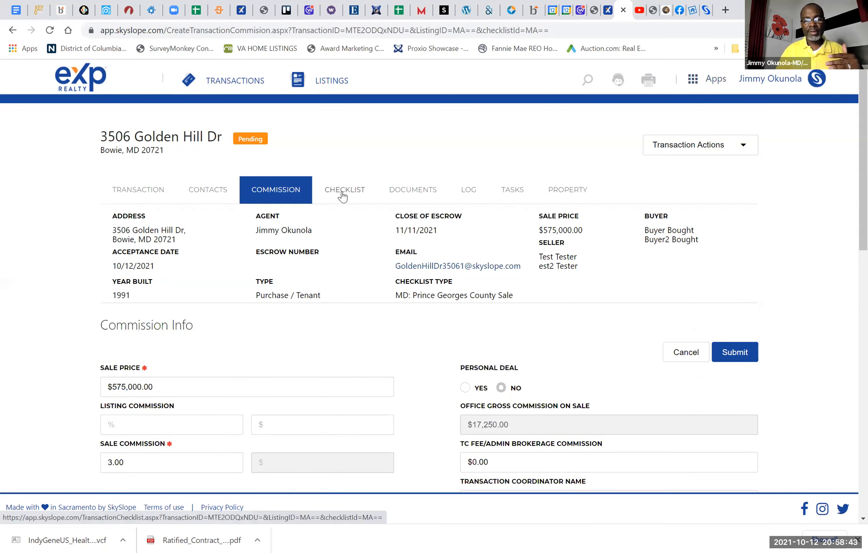
click(343, 195)
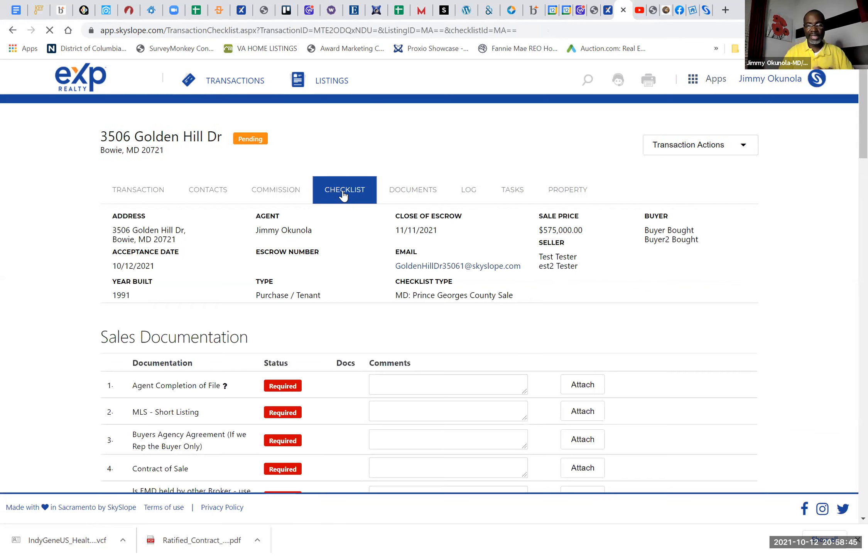
click(426, 194)
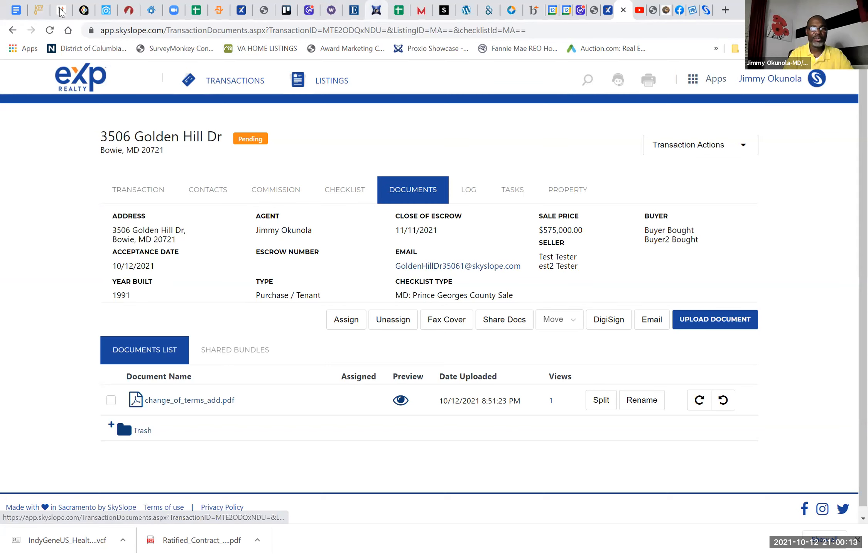
Step: Switch to Bright MLS and enter street number 280 and street name "saint" in the residential search
click(61, 10)
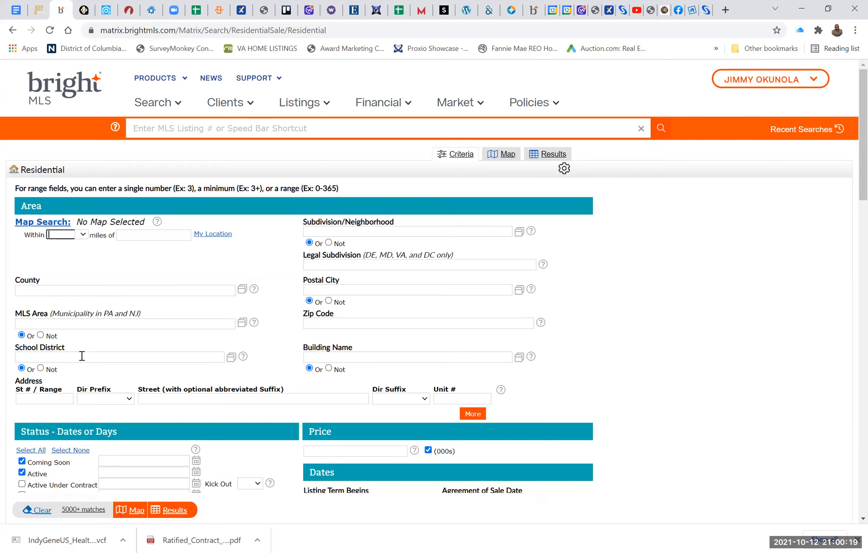
click(57, 397)
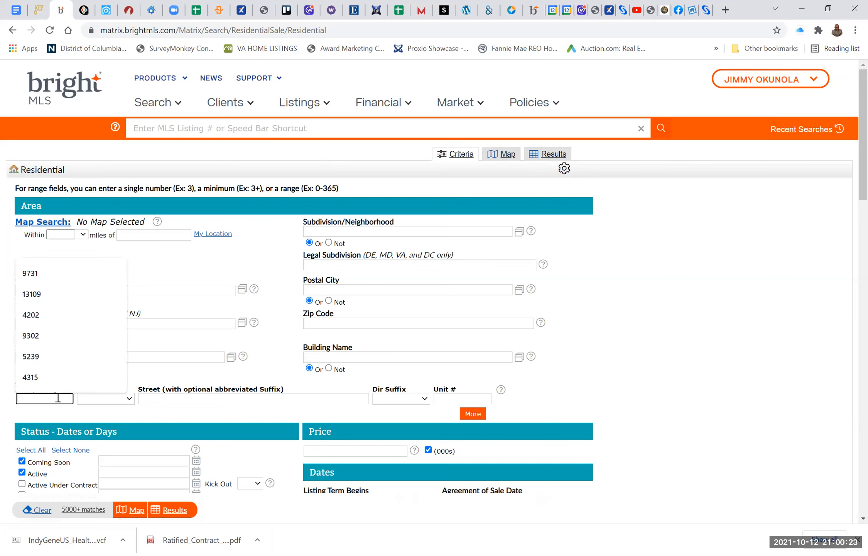
text(280)
key(Tab)
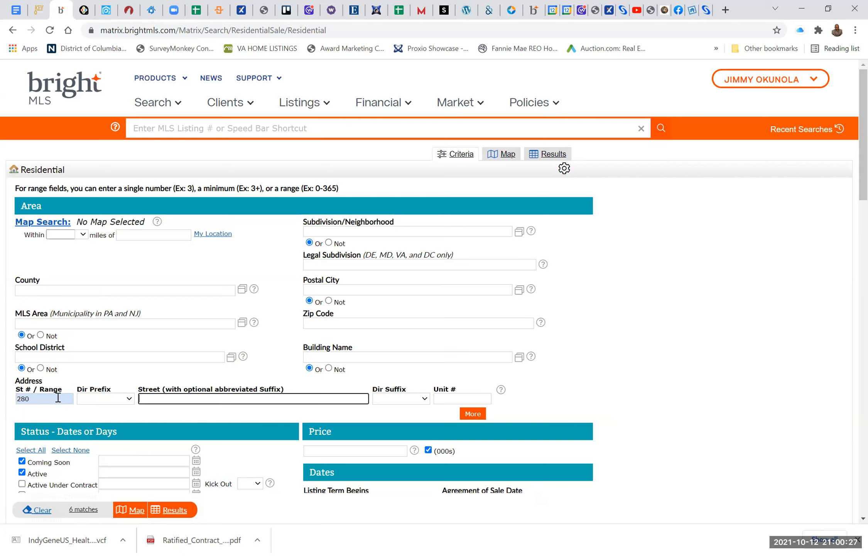
text(saint)
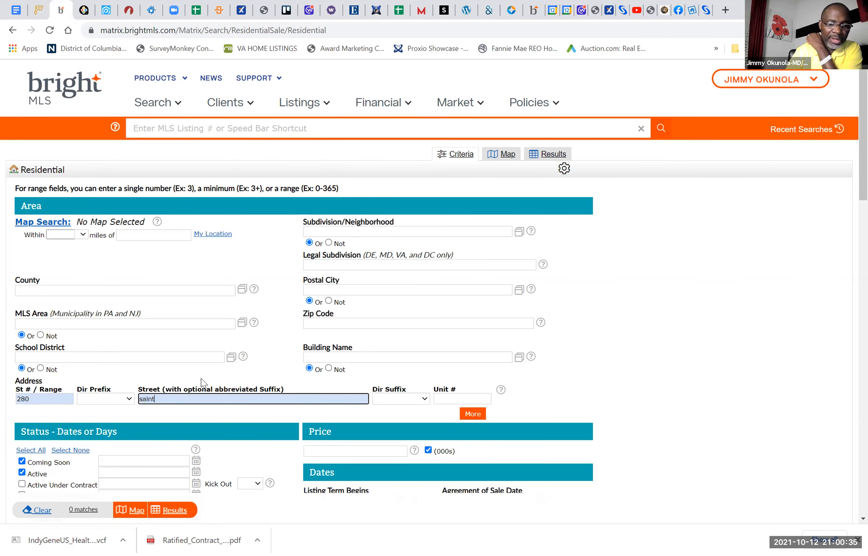
Step: Add the Active Under Contract and Pending statuses to the residential search and show the results
scroll(201, 382, down, 2)
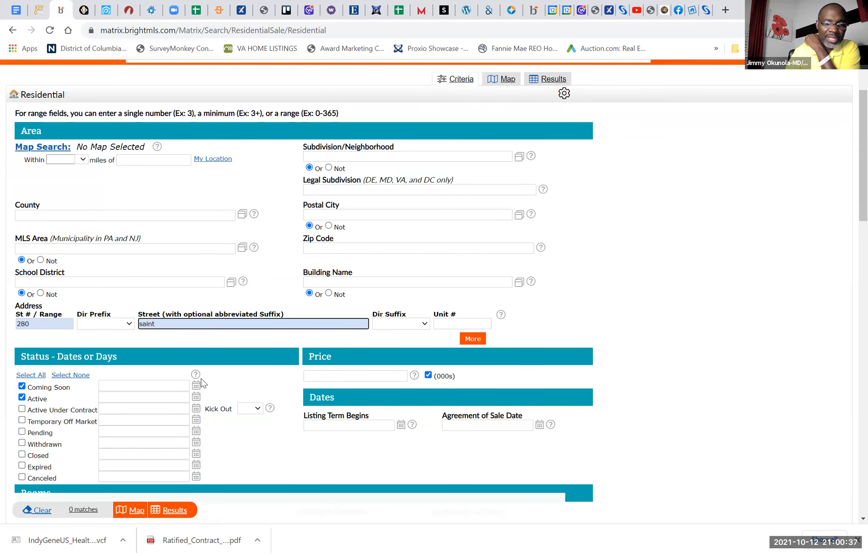
click(22, 409)
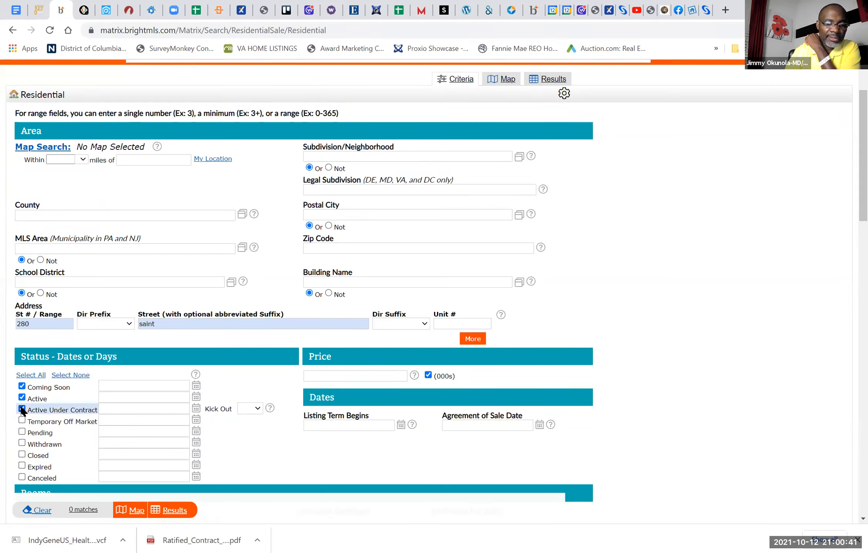
click(22, 431)
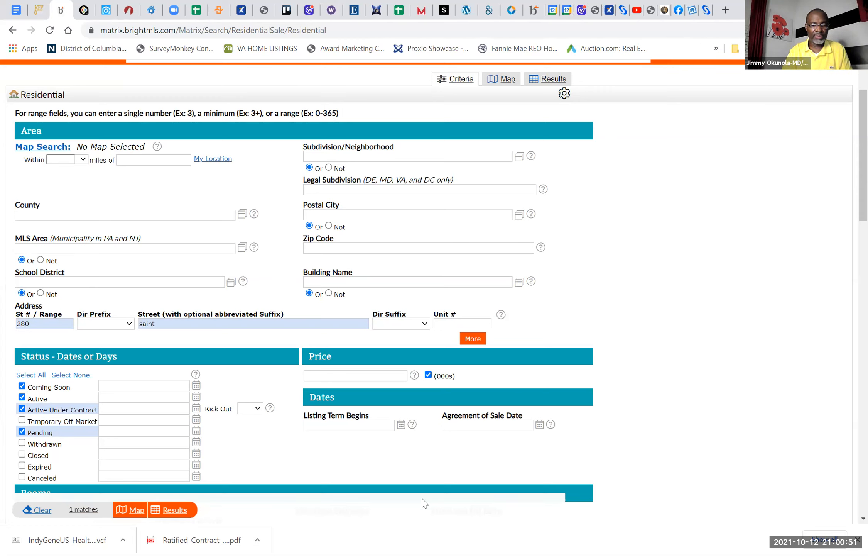
click(170, 510)
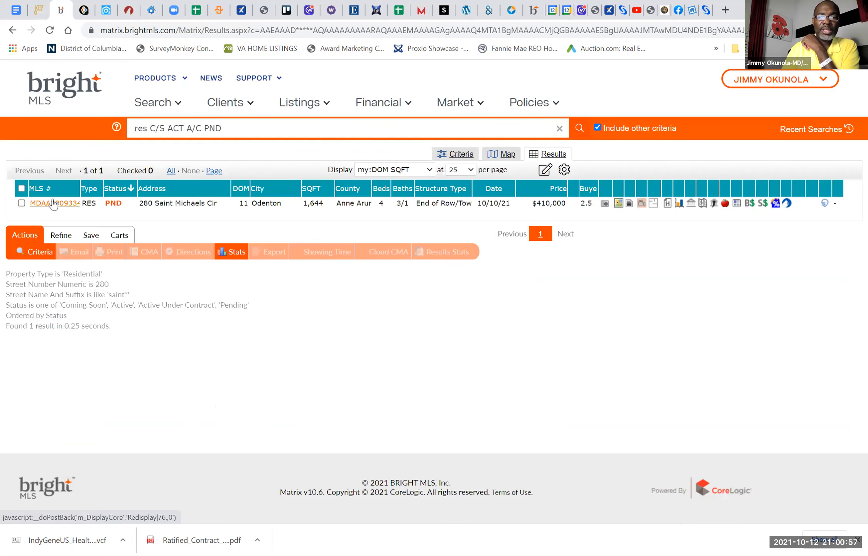
Step: Open the full details of the found listing, bring up its print options and expand the list of report formats
click(53, 201)
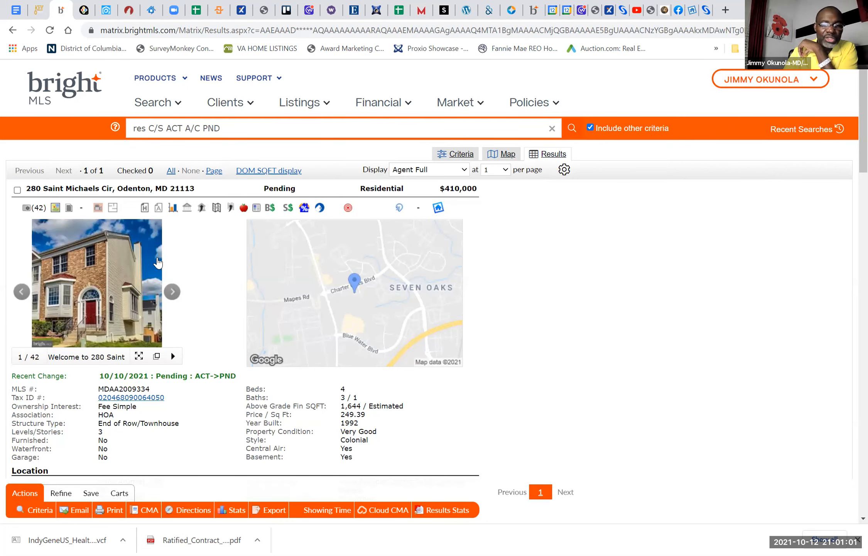
scroll(158, 263, down, 20)
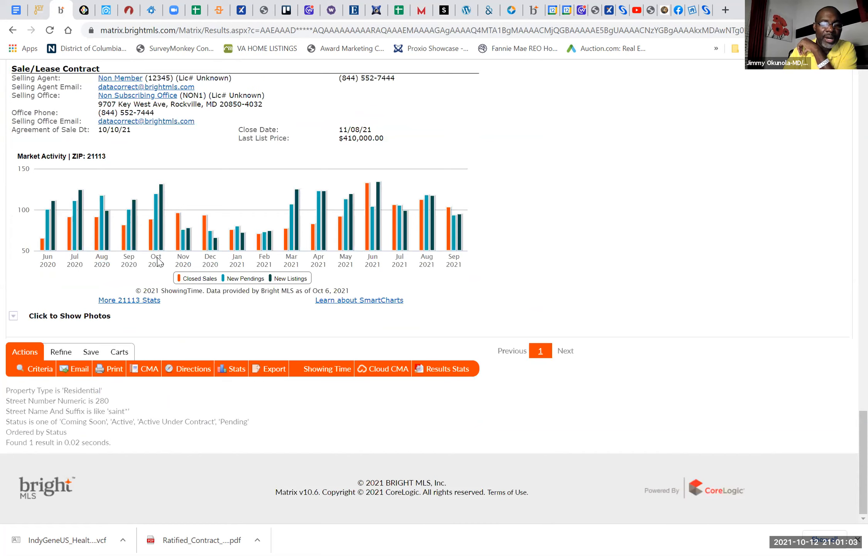
click(113, 369)
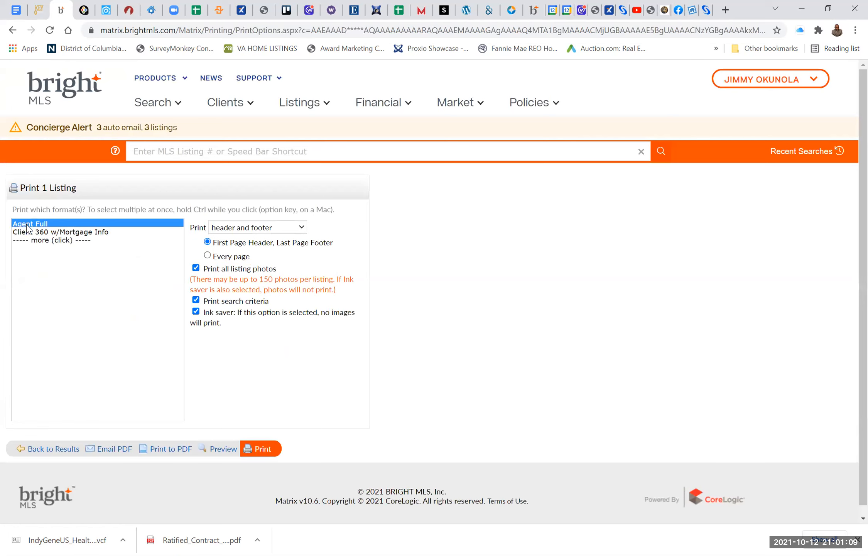
click(55, 241)
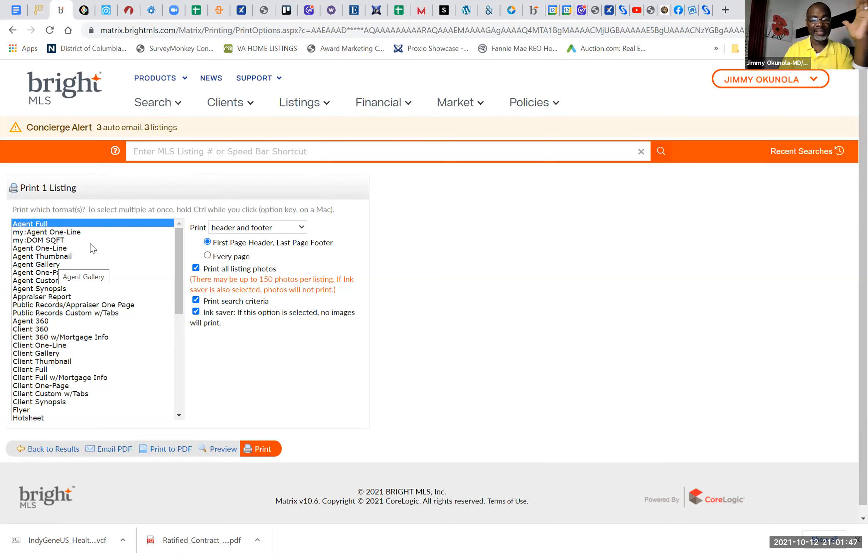
Step: Print the listing in the Agent Full format to a PDF named "280 mls" in Documents
click(261, 448)
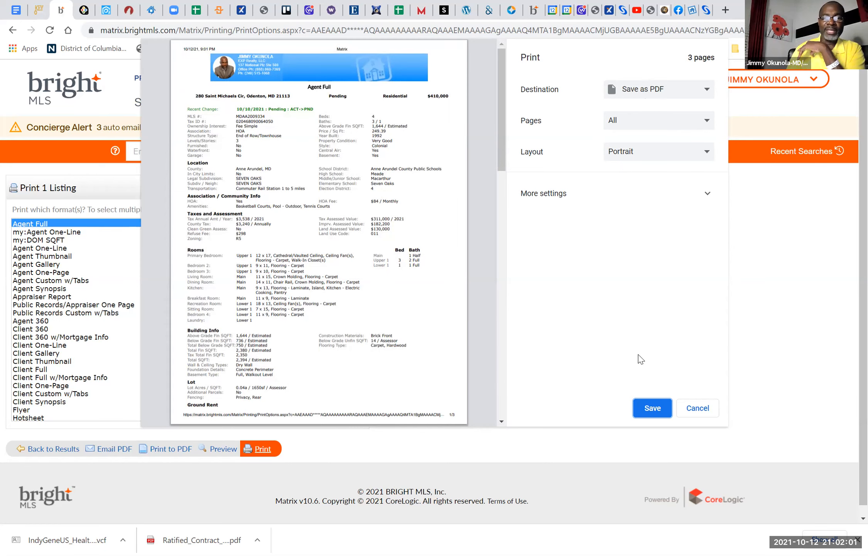
click(656, 409)
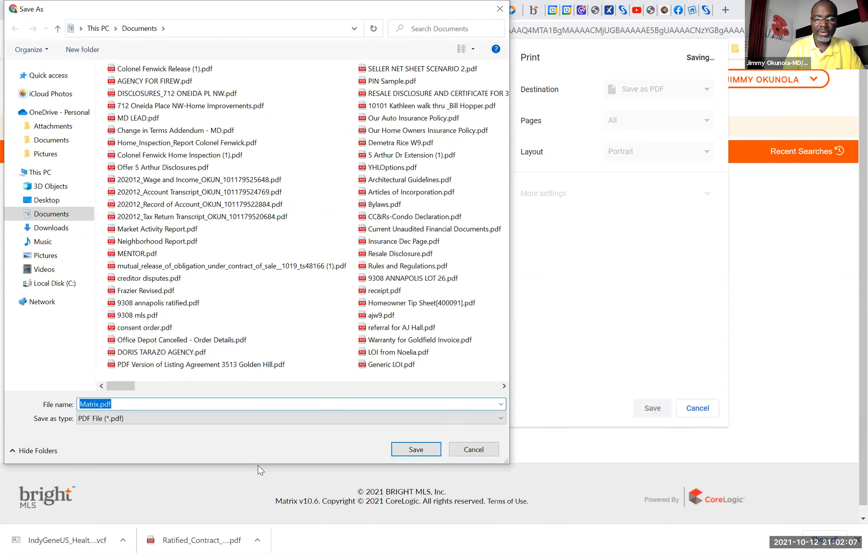
text(280 mls)
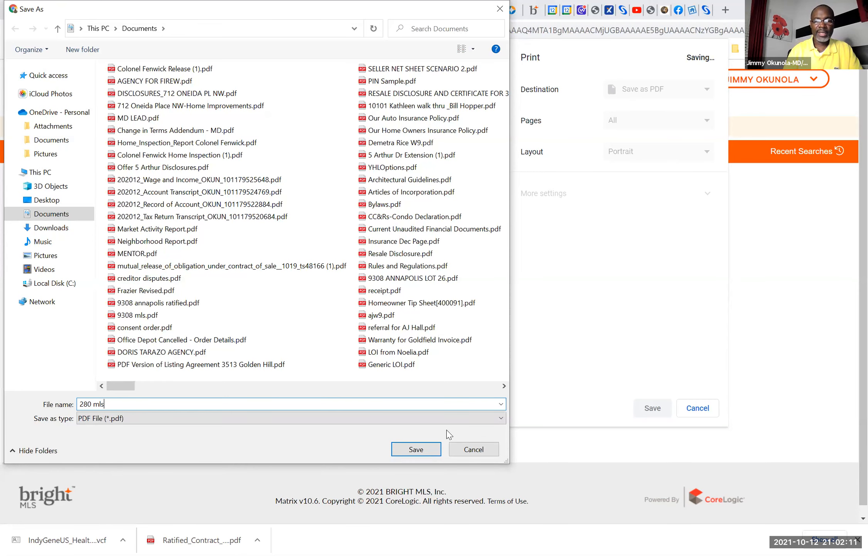
click(416, 449)
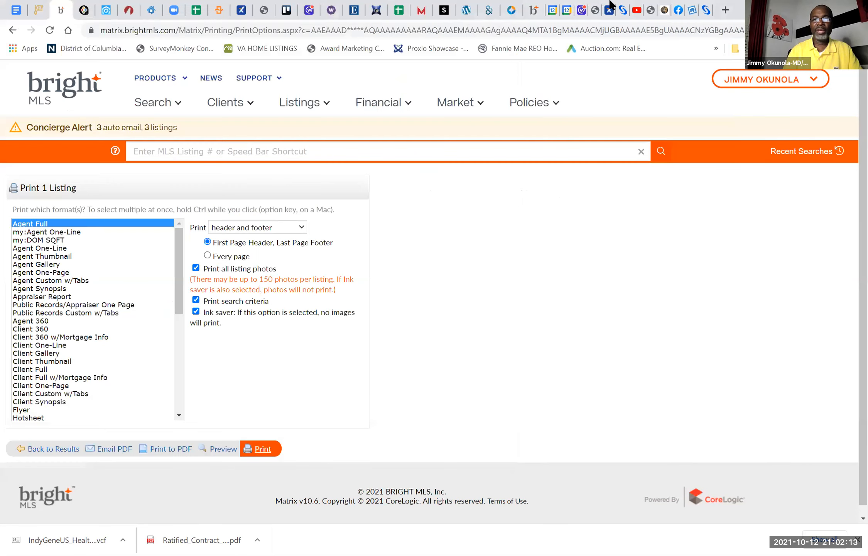
Step: Switch back to SkySlope and upload 280 mls.pdf to the Golden Hill transaction's documents
click(622, 11)
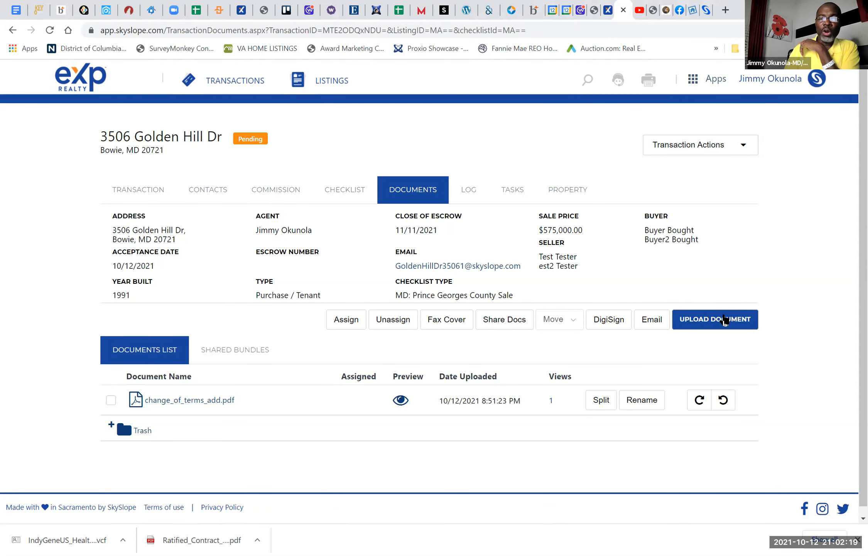
click(724, 318)
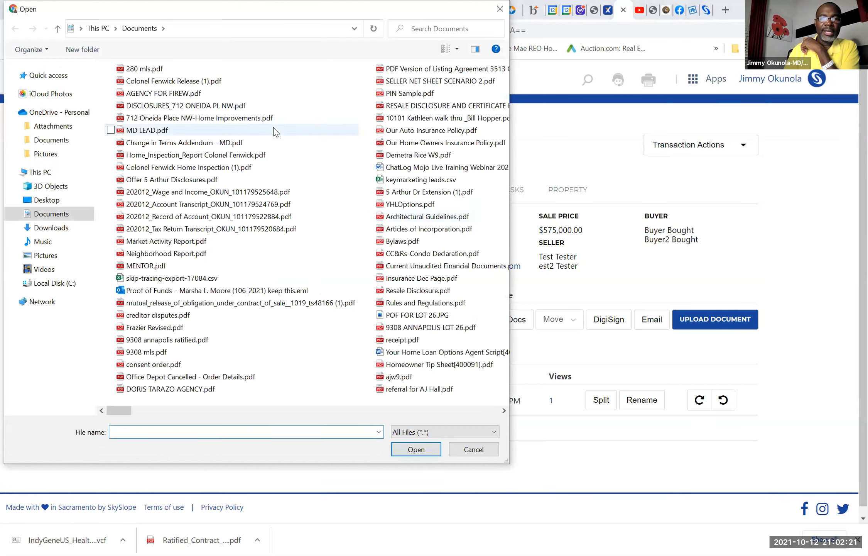
double_click(146, 70)
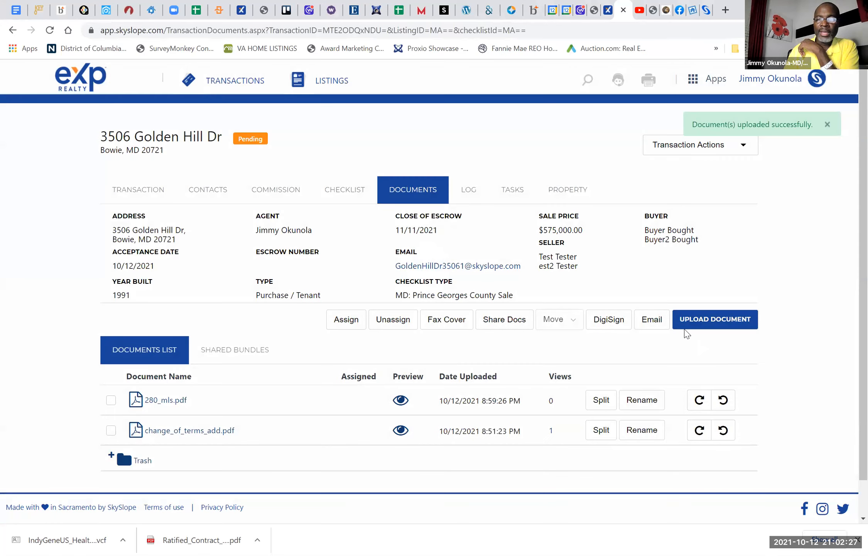
Step: Upload the Oneida Place disclosures PDF and AGENT COMPLETION FORM.pdf from the Documents folder to the transaction's documents
click(692, 326)
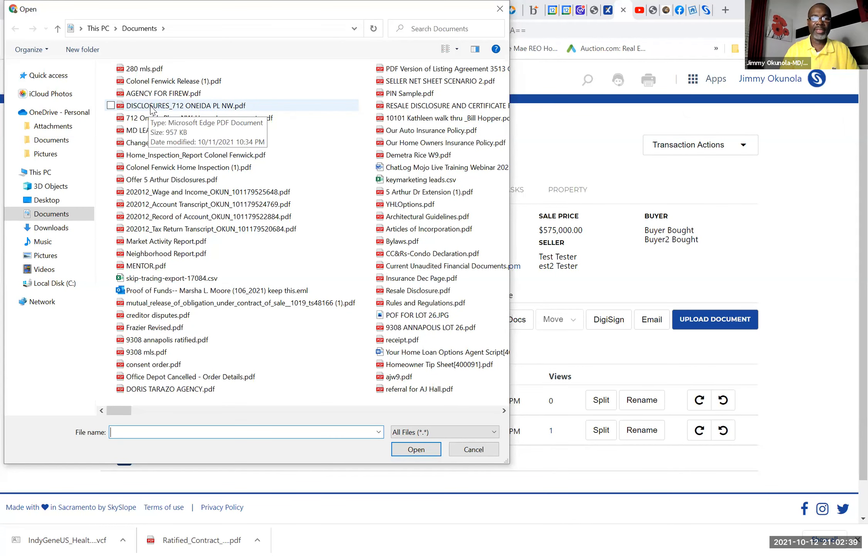
double_click(151, 109)
click(702, 323)
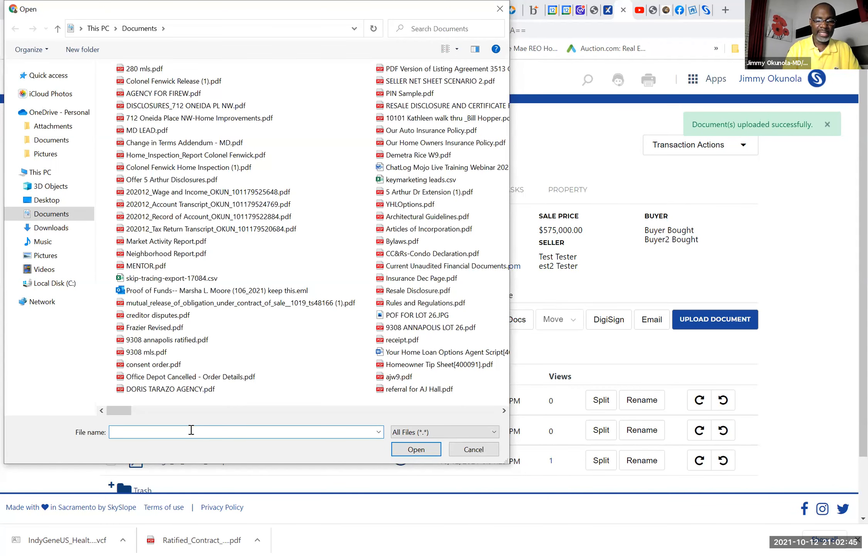
text(agent)
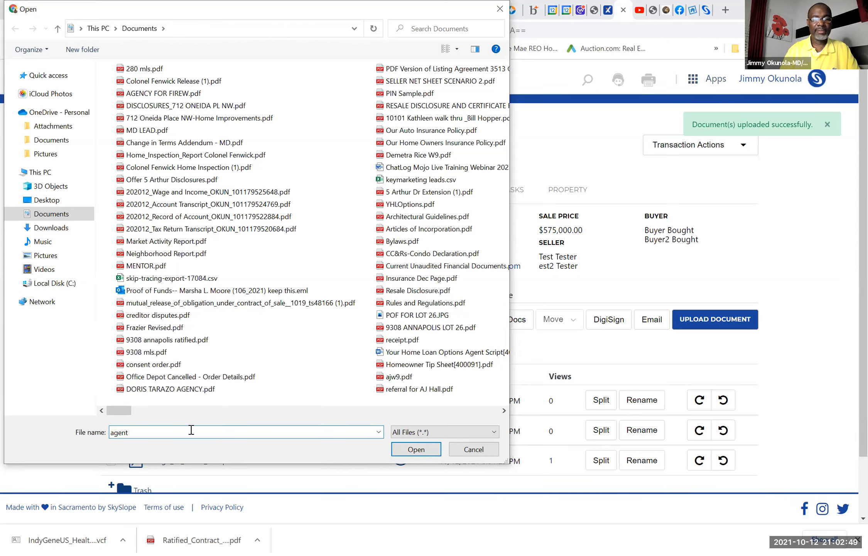
click(190, 463)
click(405, 453)
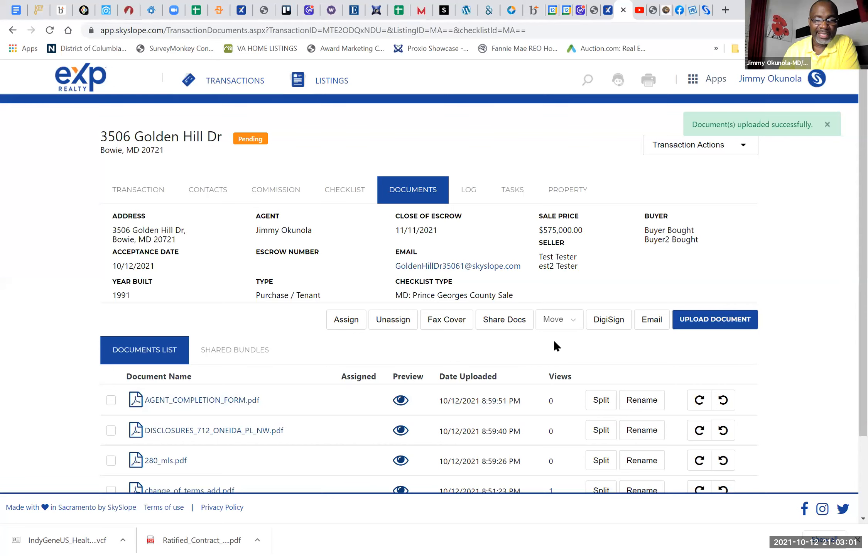
Step: Upload Warranty for Goldfield Invoice.pdf from the Documents folder to the transaction's documents
click(718, 319)
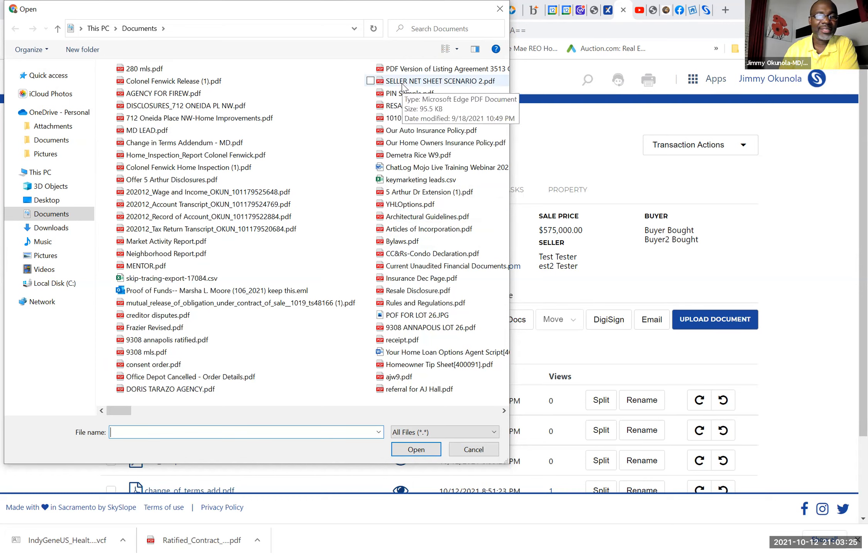
scroll(402, 84, down, 3)
click(402, 83)
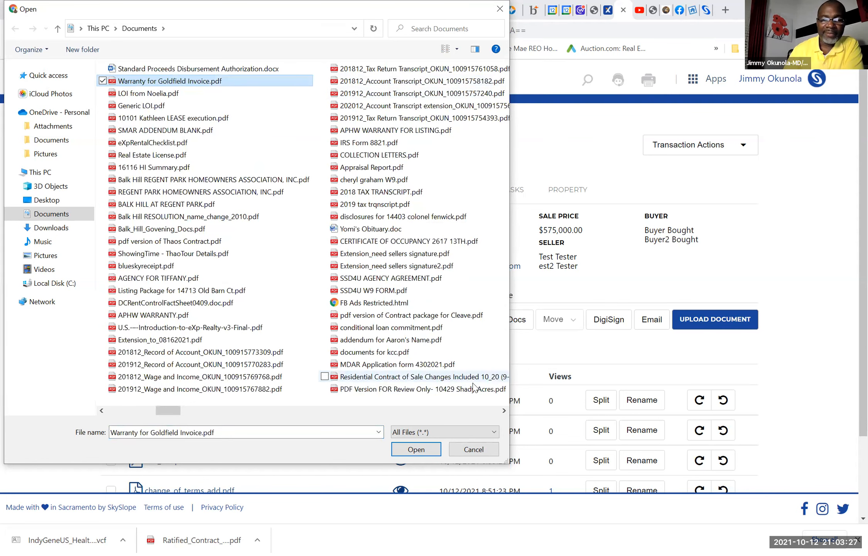
click(417, 451)
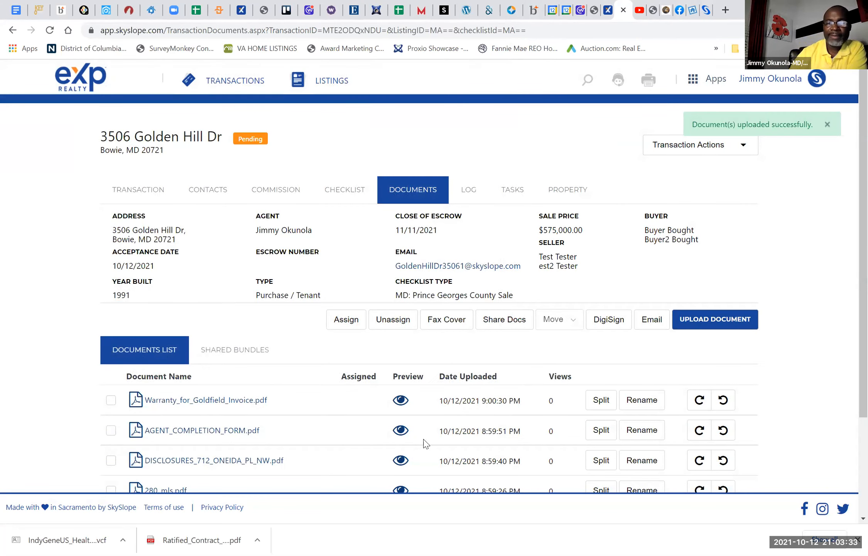
Step: Check the transaction's checklist, return to its documents and upload the client's agency agreement PDF
click(354, 194)
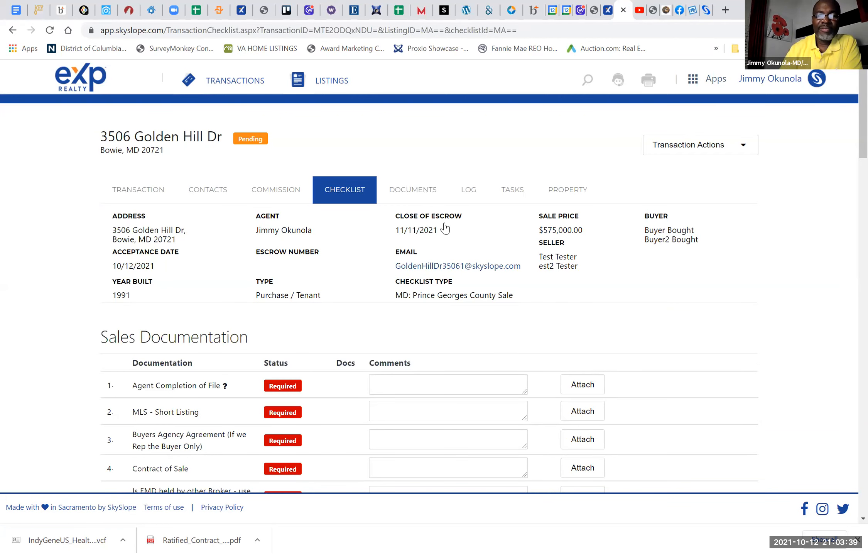
click(413, 190)
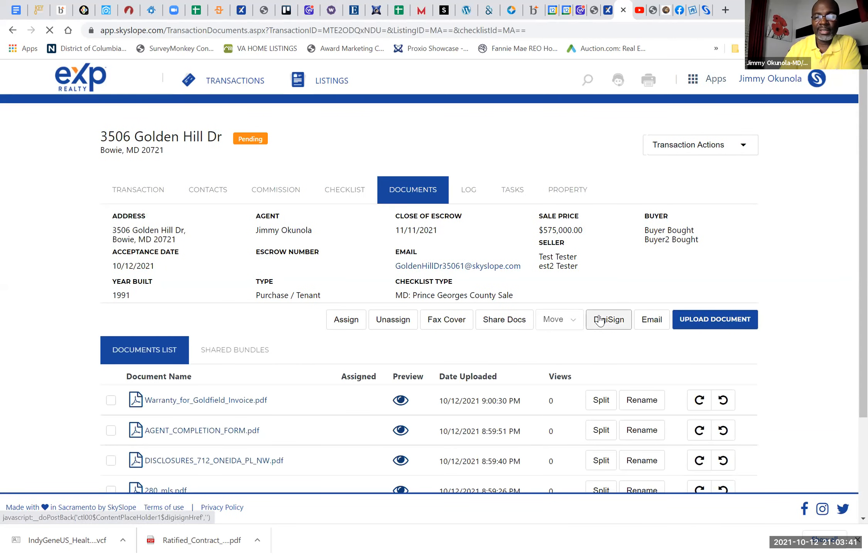
click(715, 322)
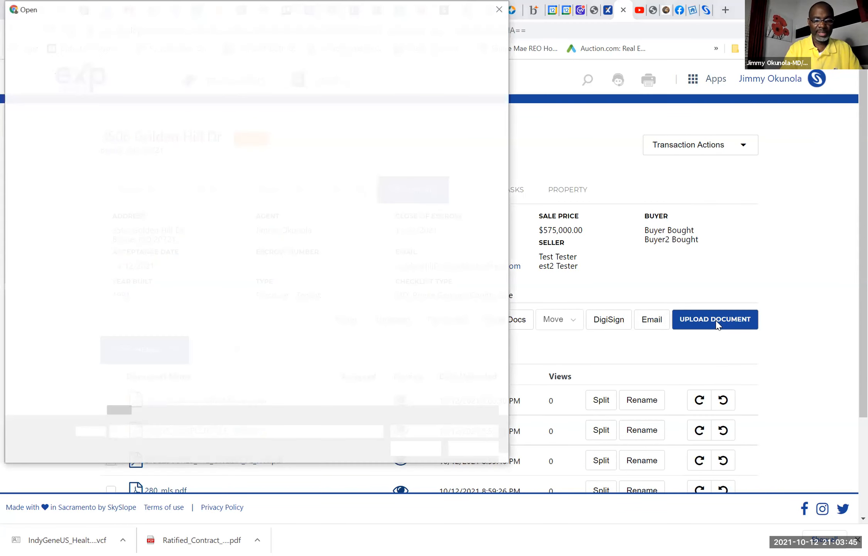
text(agen)
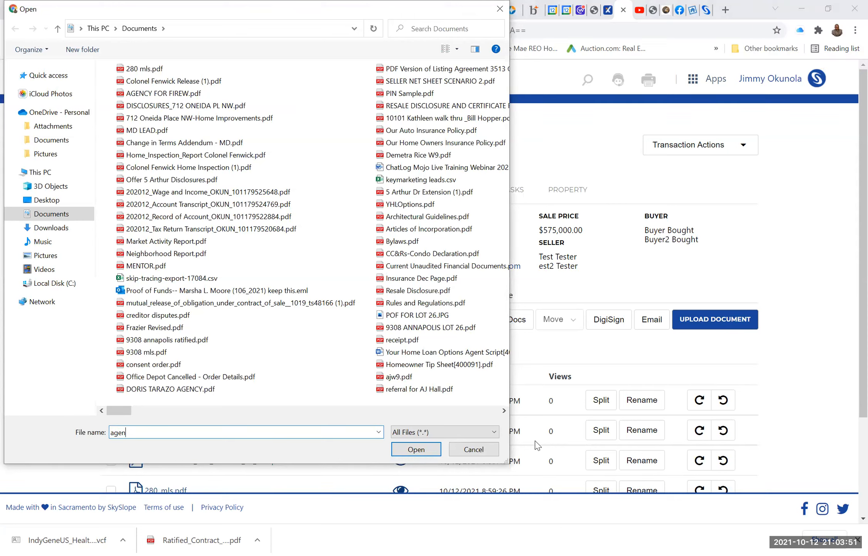
click(424, 451)
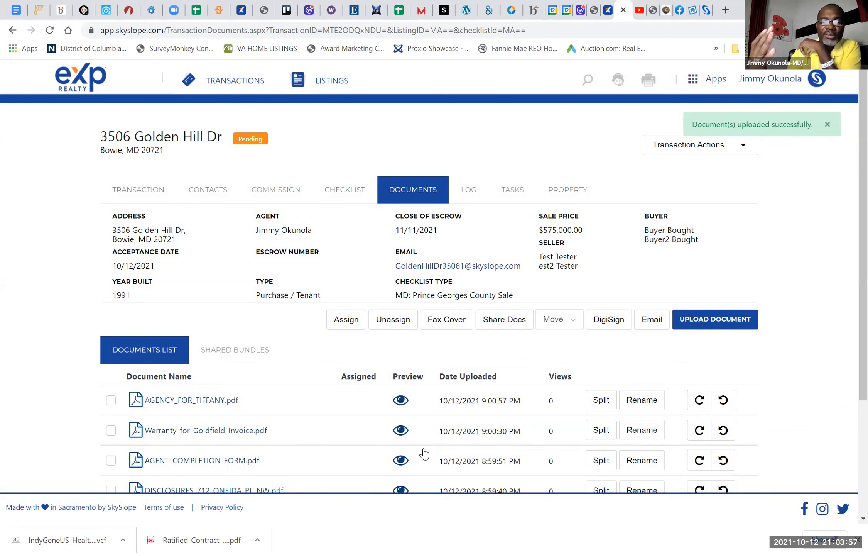
Step: Look over the uploaded documents and examine which Sales Documentation checklist items are required and which are if applicable
scroll(424, 452, down, 1)
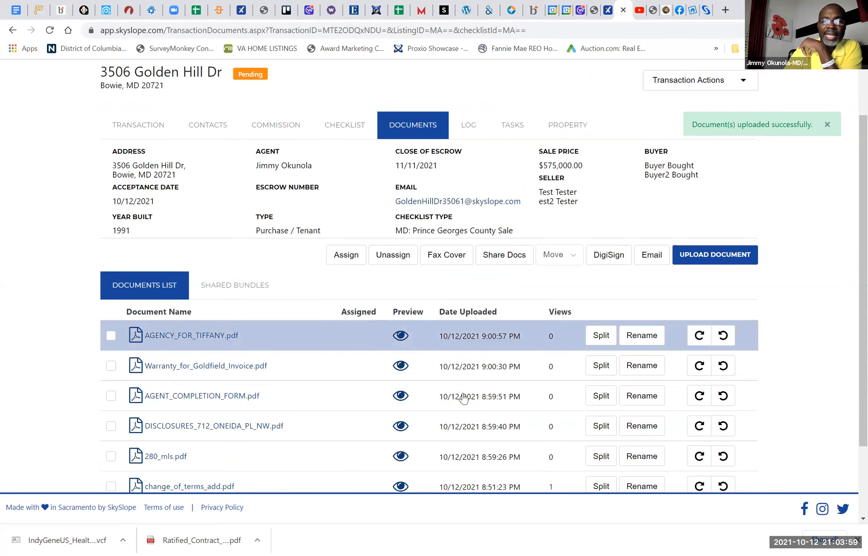
click(352, 127)
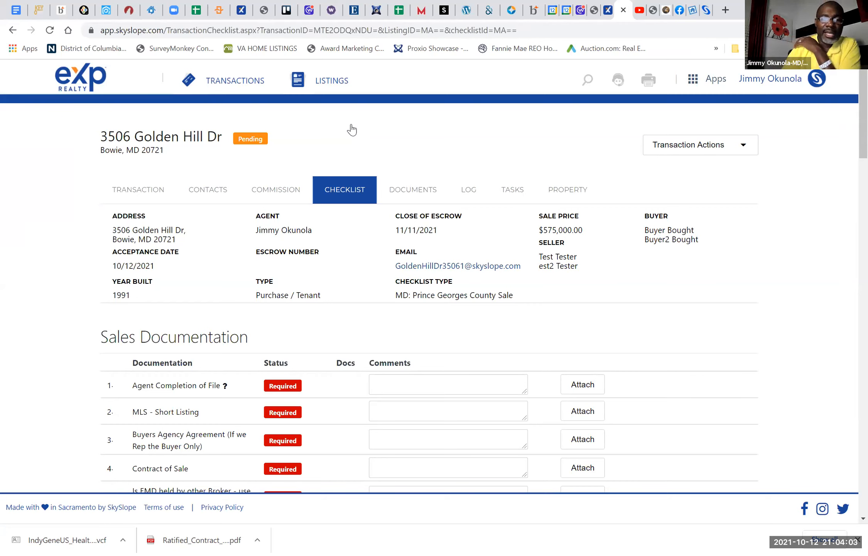
scroll(352, 129, down, 5)
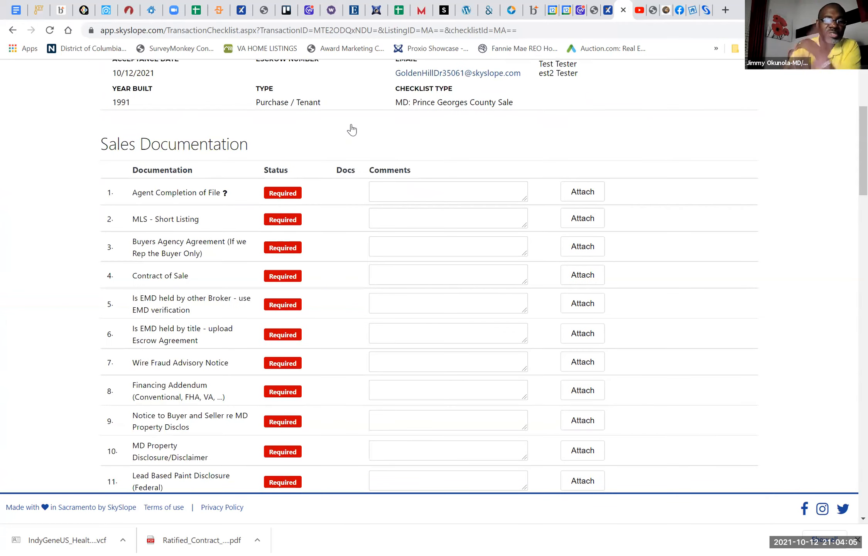
scroll(352, 129, down, 11)
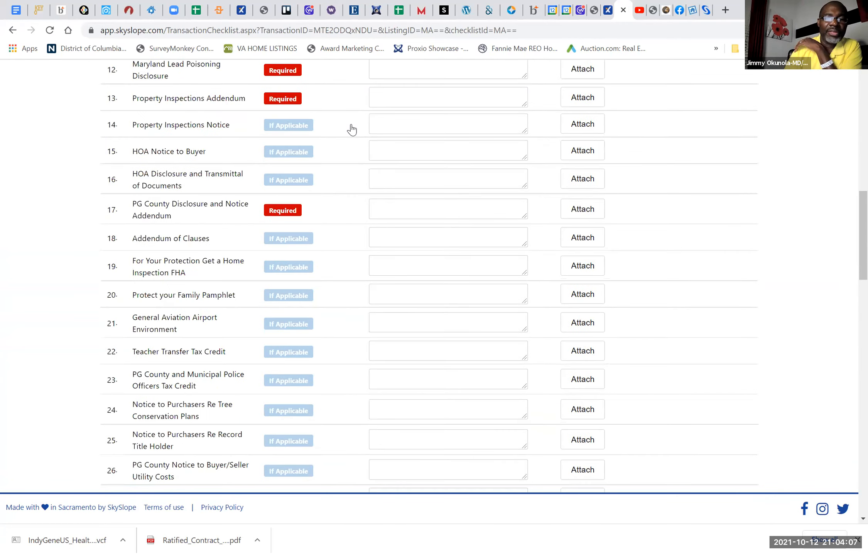
scroll(352, 129, up, 4)
scroll(352, 129, up, 5)
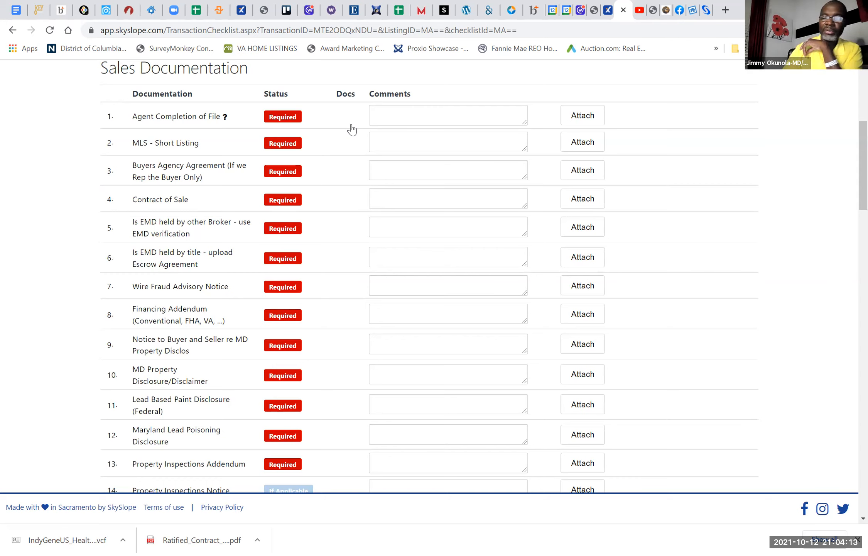
scroll(352, 130, up, 6)
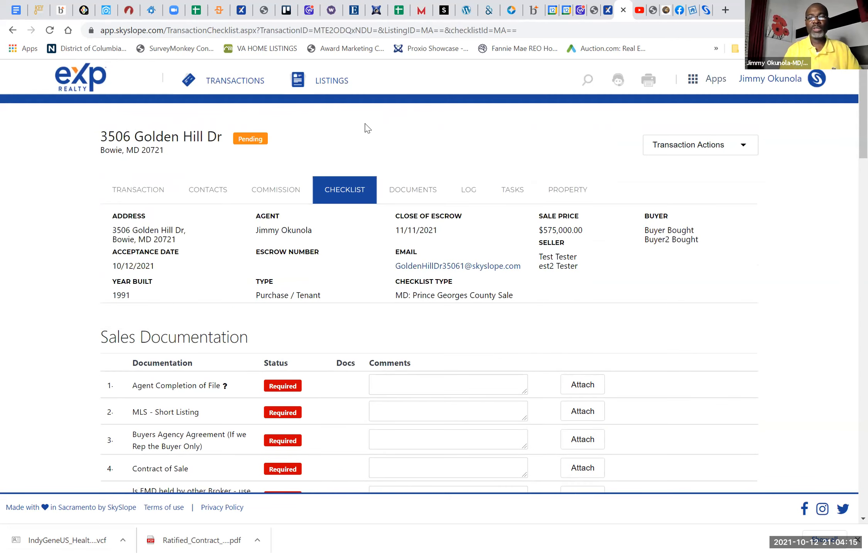
Step: Save the comment "NOT APPLICABLE" on the Lead Based Paint Disclosure (Federal) checklist item
scroll(511, 124, down, 10)
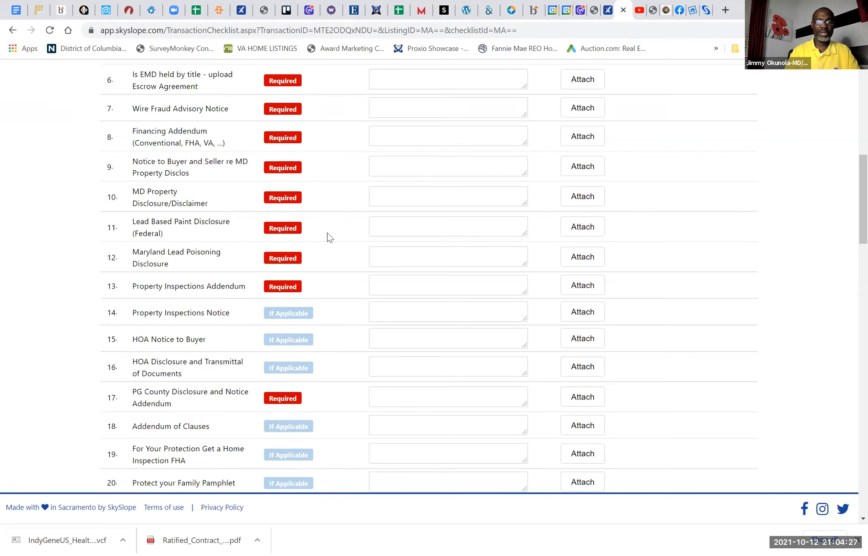
click(393, 227)
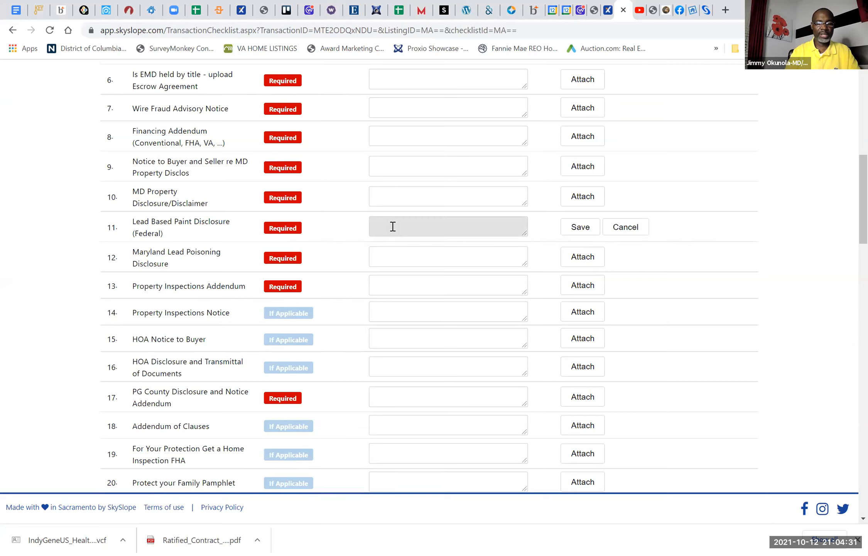
text(NOT APPLICABLE)
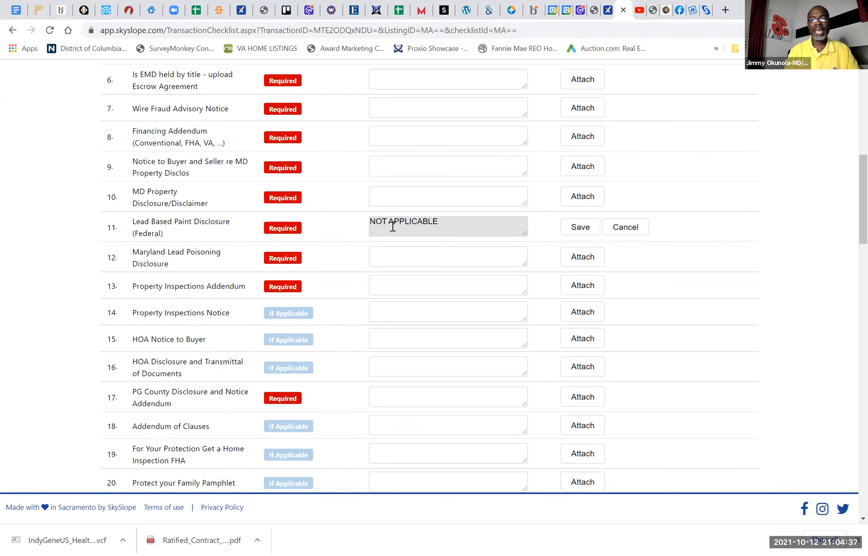
click(581, 228)
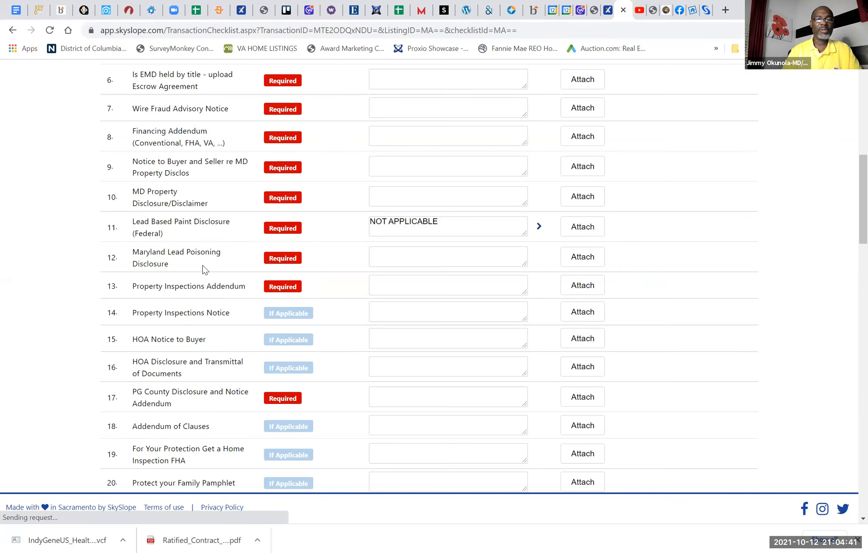
Step: Save the comment "NA" on the Maryland Lead Poisoning Disclosure checklist item
click(387, 253)
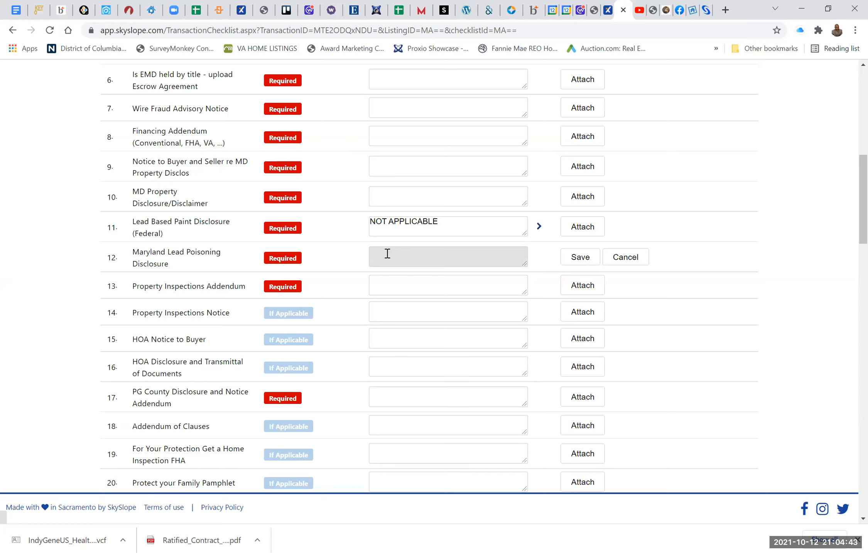
text(NA)
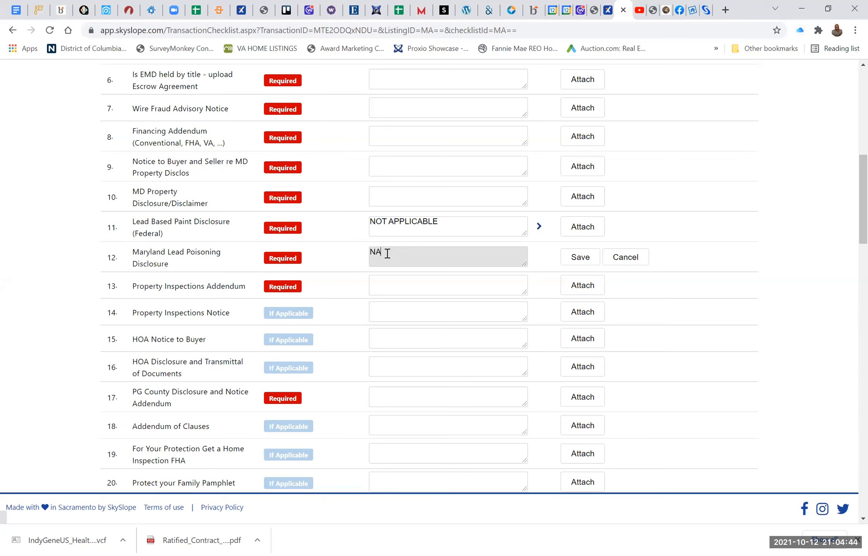
click(576, 257)
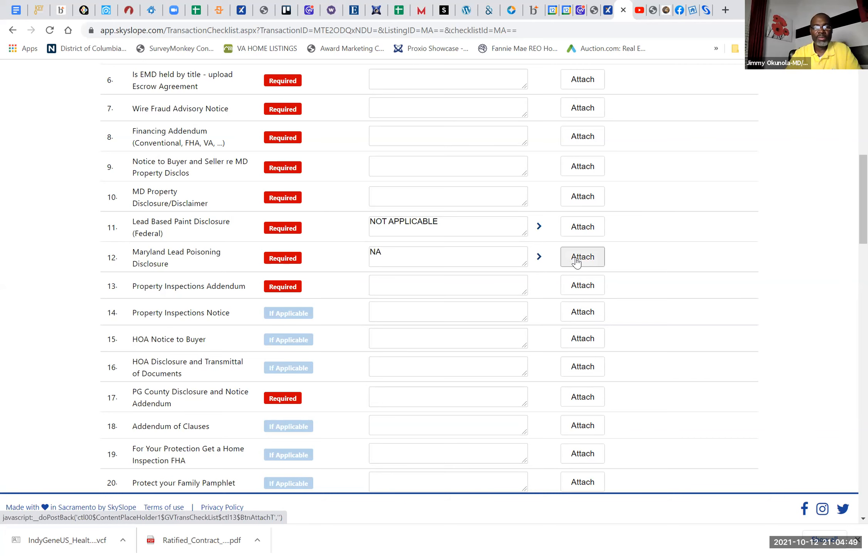
Step: Review the commented and outstanding checklist items, and look through the transaction's full list of uploaded documents
scroll(577, 261, up, 1)
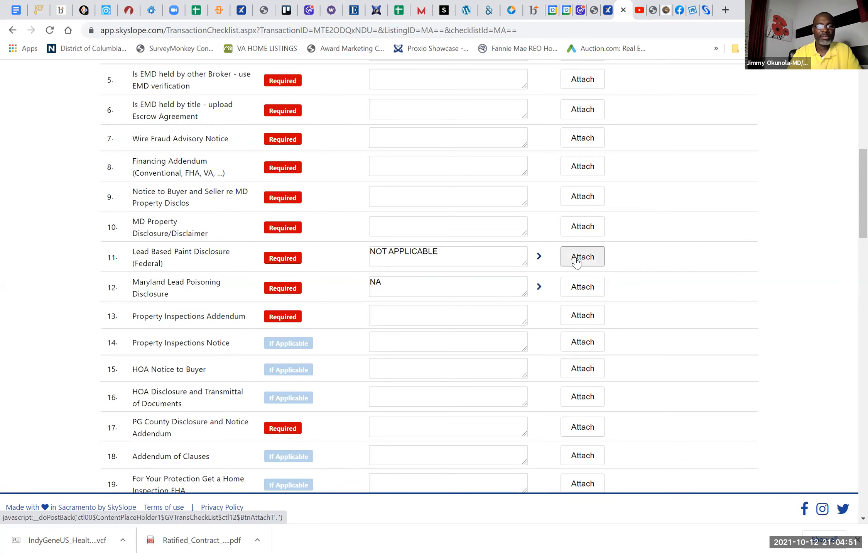
scroll(577, 262, up, 1)
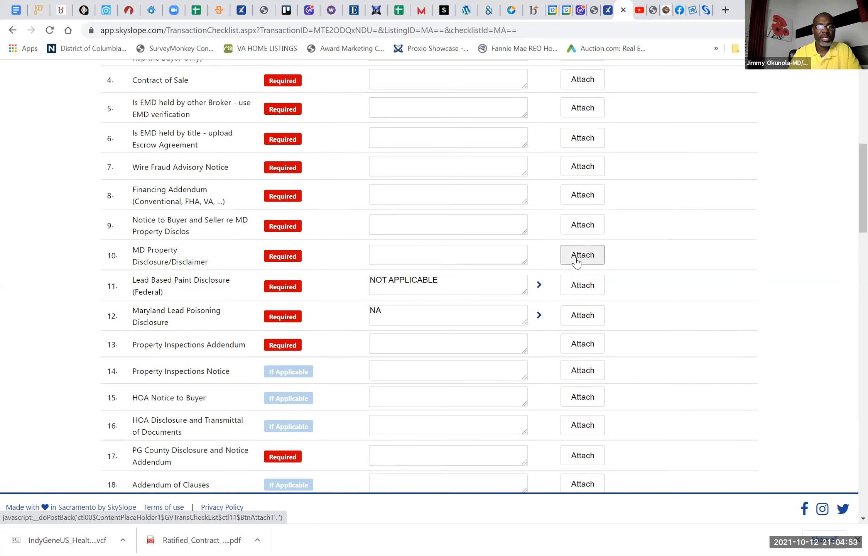
scroll(576, 262, down, 3)
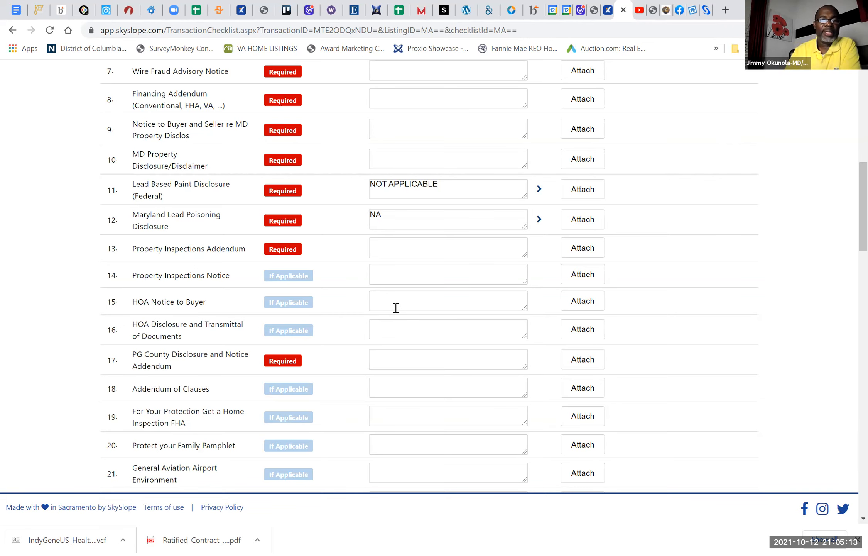
scroll(397, 305, up, 7)
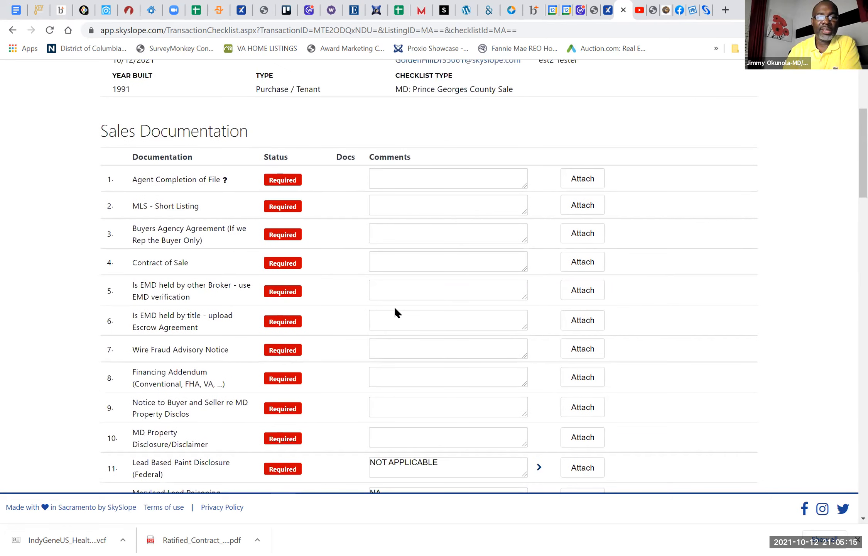
scroll(394, 306, up, 5)
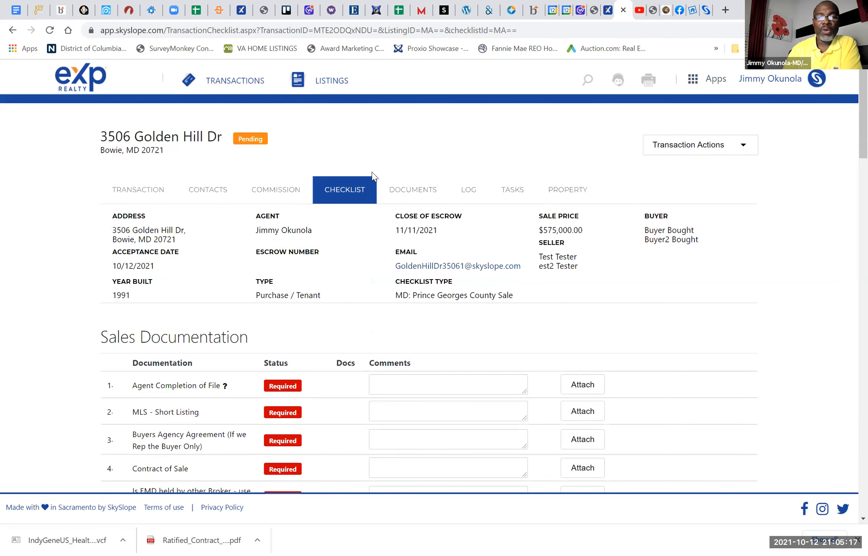
click(403, 197)
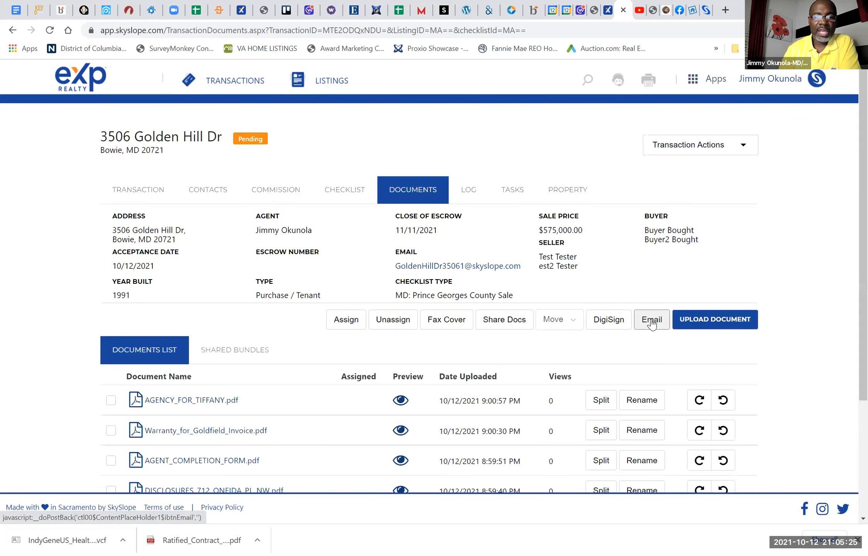
scroll(652, 319, down, 2)
scroll(652, 324, down, 2)
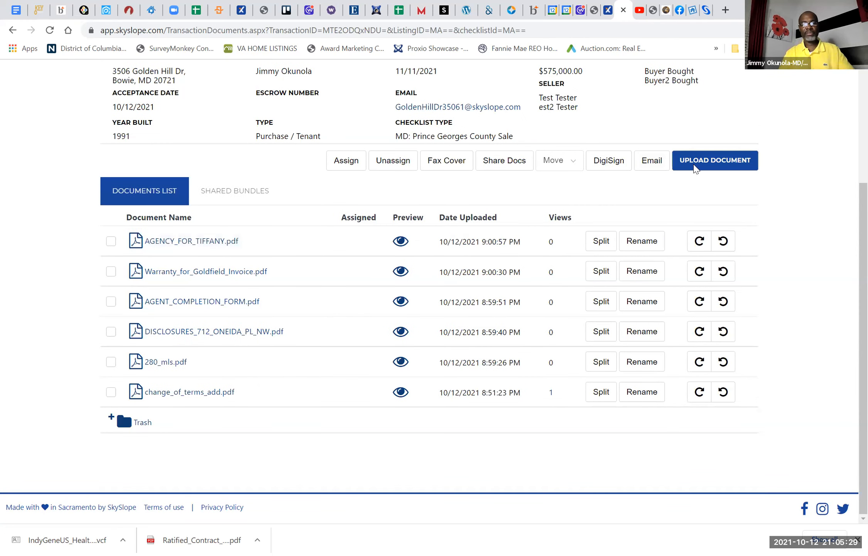
click(694, 165)
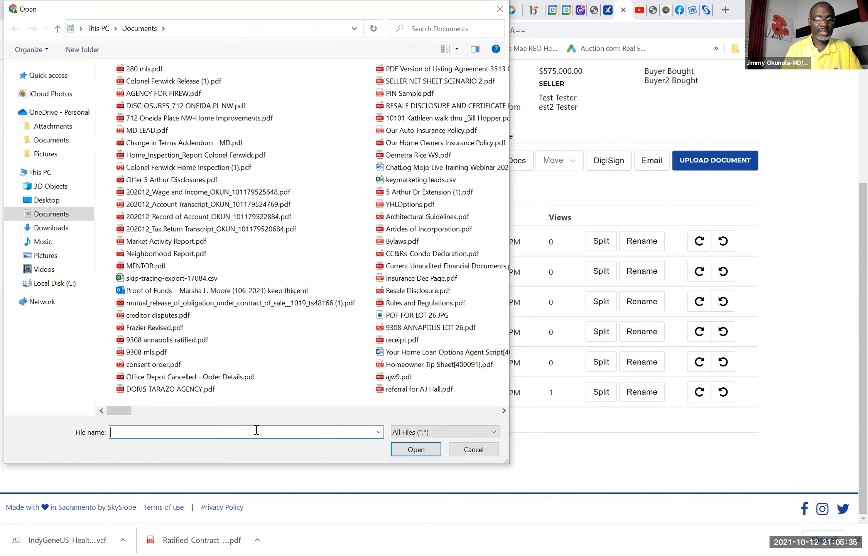
text(CO)
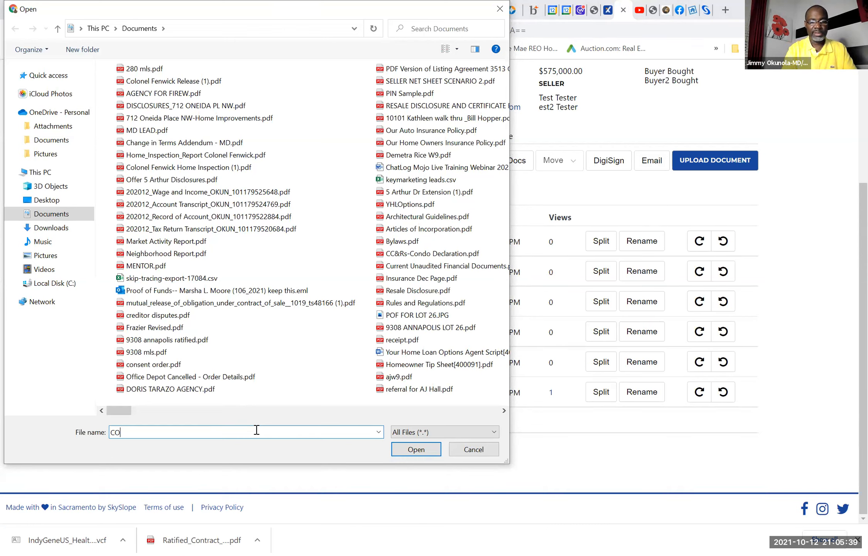
key(BackSpace)
key(BackSpace)
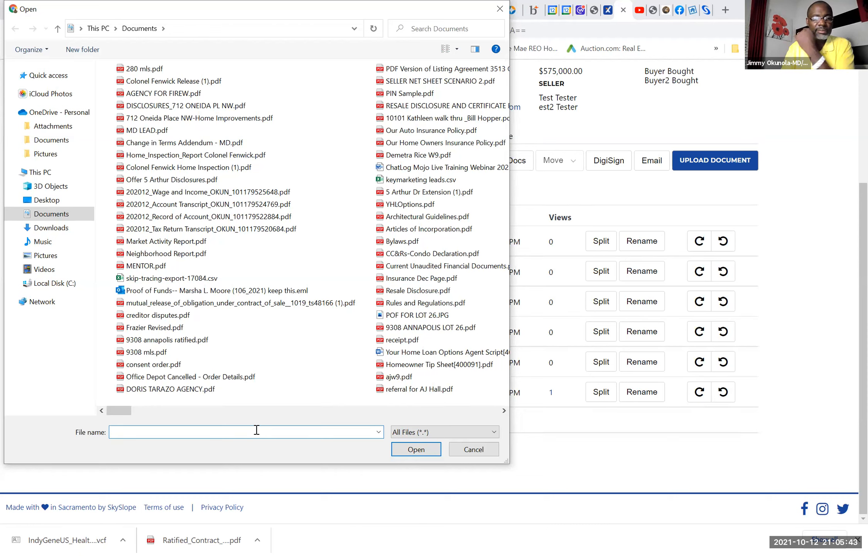
text(R)
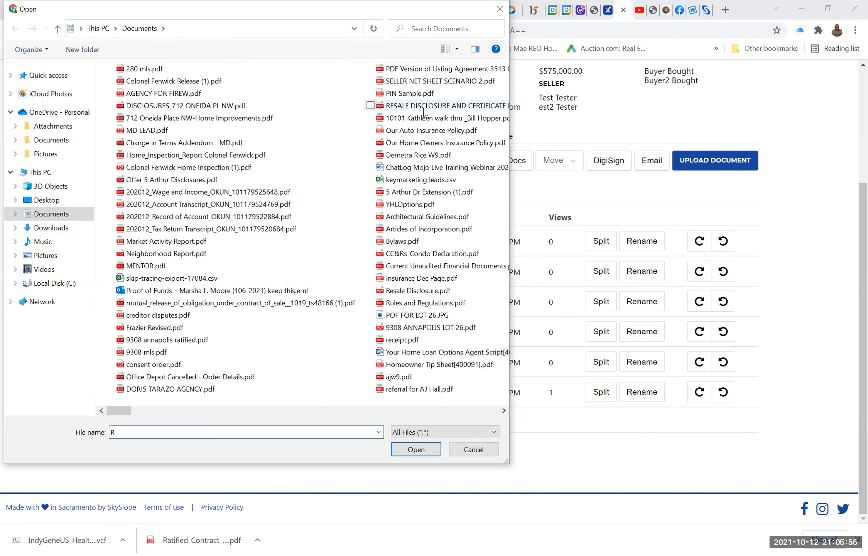
click(501, 8)
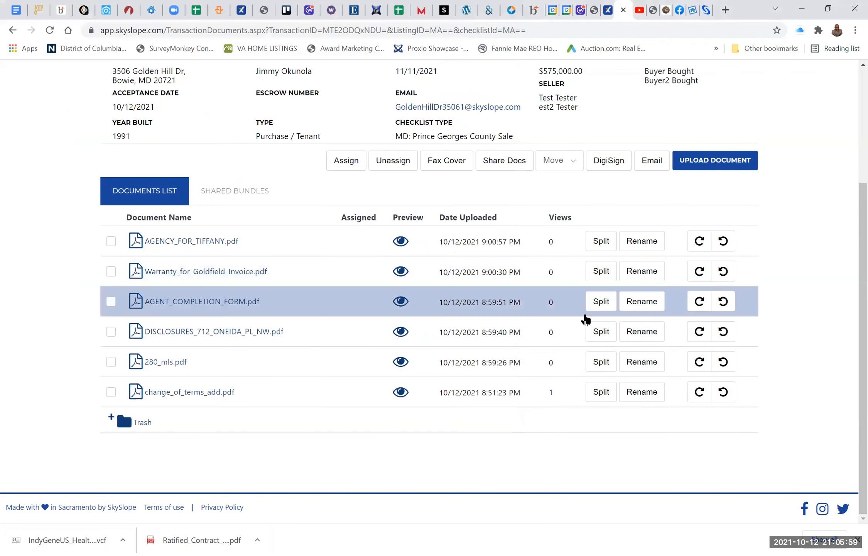
Step: Open the canceled Fort Washington transaction with the 09/30/2021 closing date from the list of transactions pending approval
scroll(513, 285, up, 5)
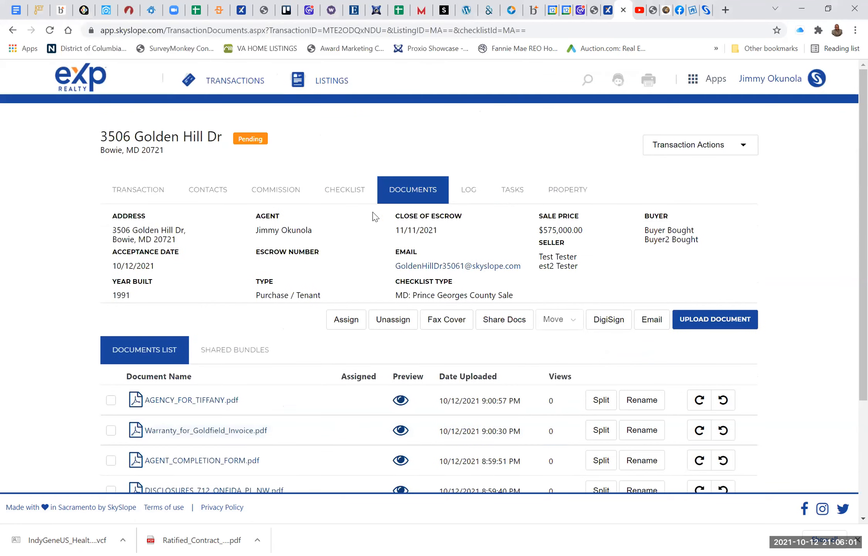
click(237, 84)
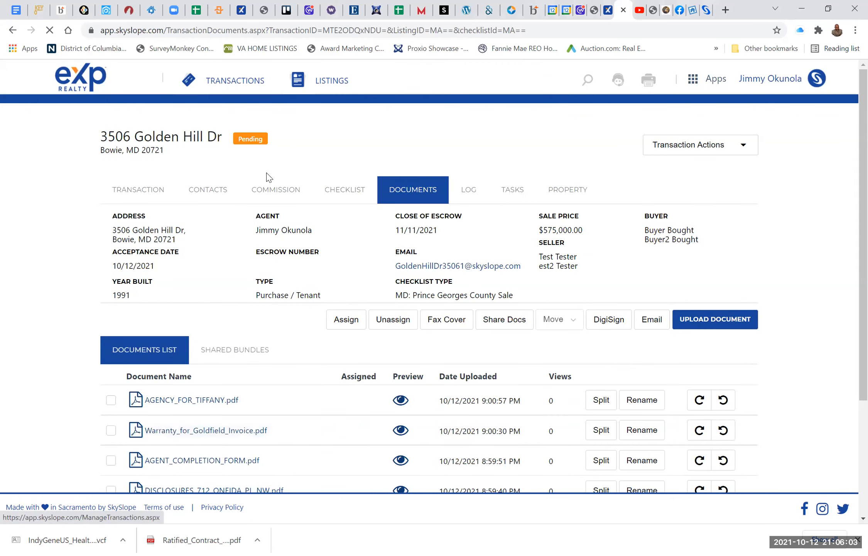
scroll(327, 331, down, 2)
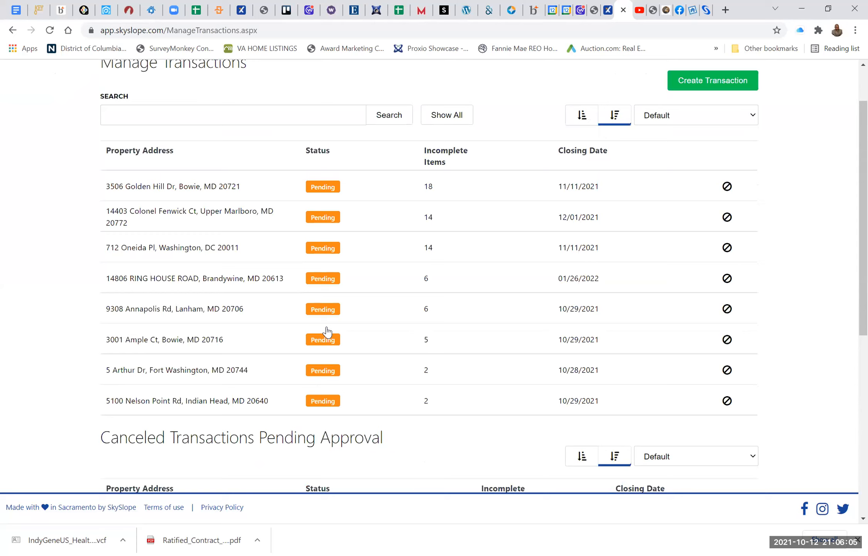
scroll(327, 331, down, 4)
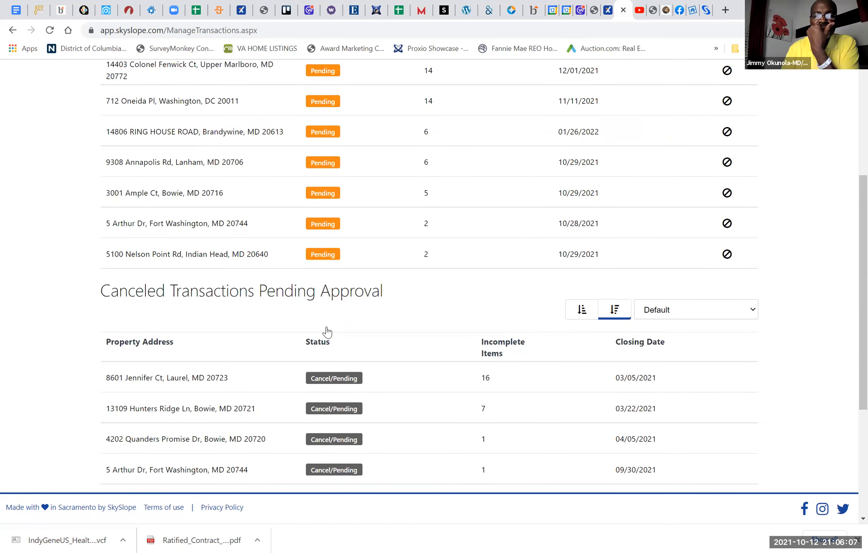
scroll(327, 331, down, 5)
scroll(327, 331, up, 2)
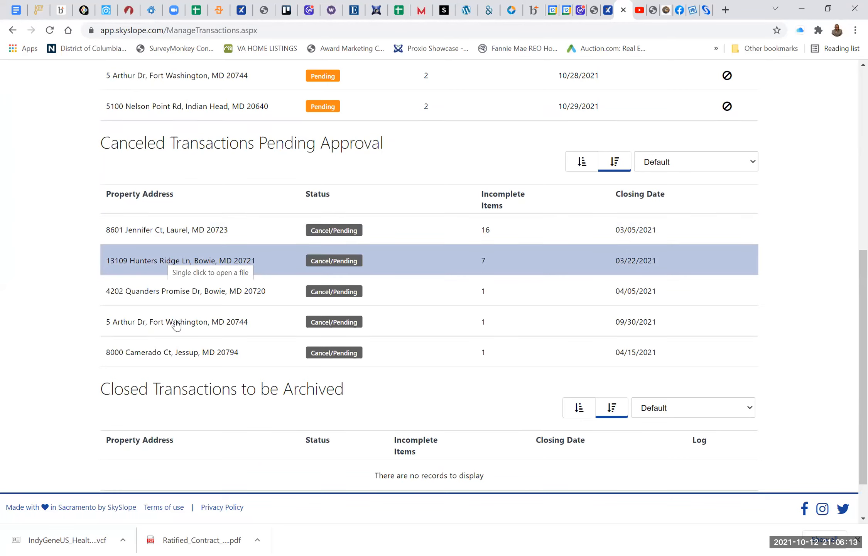
click(176, 320)
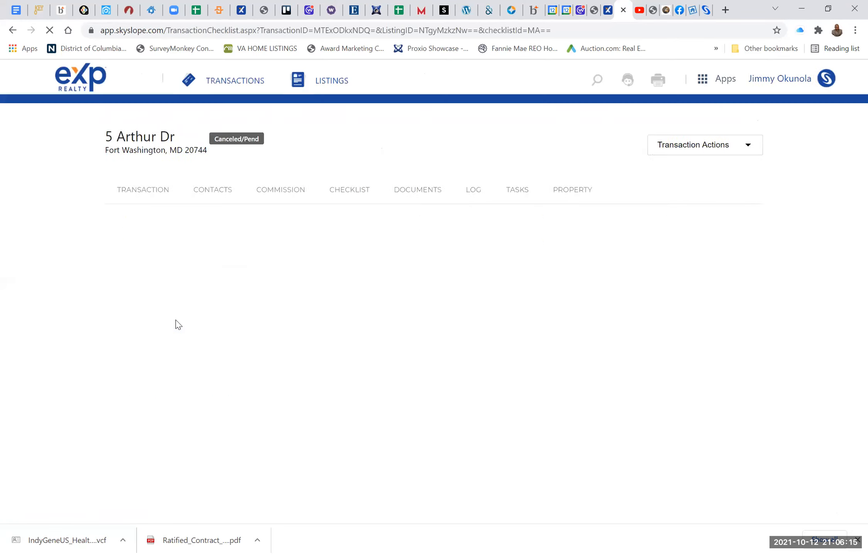
scroll(288, 294, down, 20)
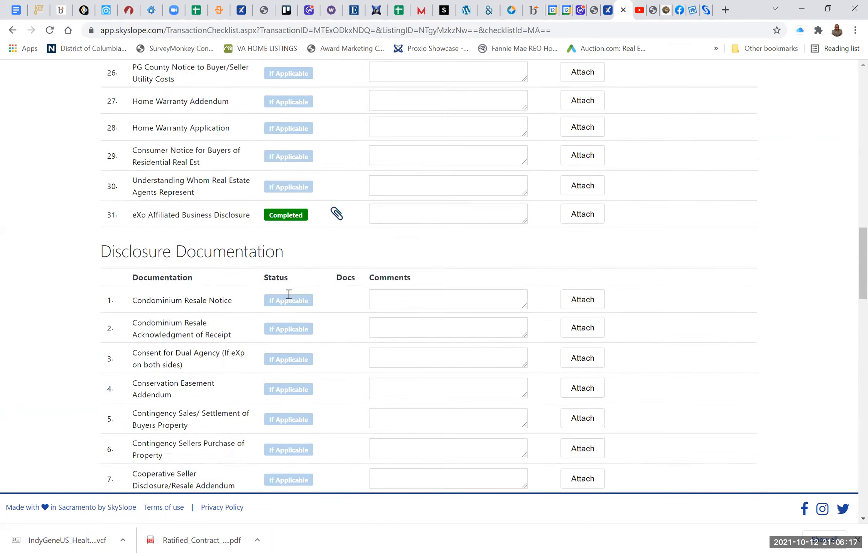
scroll(289, 294, up, 7)
scroll(289, 294, up, 13)
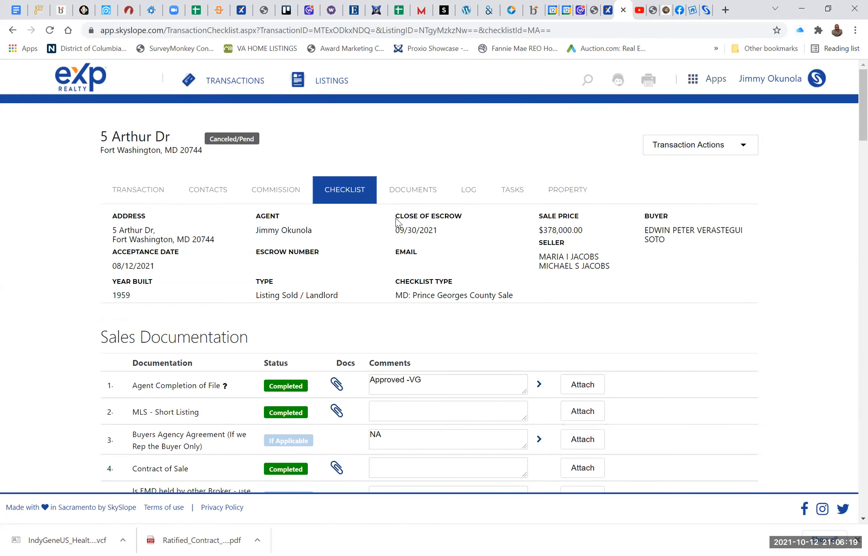
Step: Go to the Fort Washington transaction's documents and select the ratified contract uploaded 8/12/2021 at 5:28:06 PM
click(407, 195)
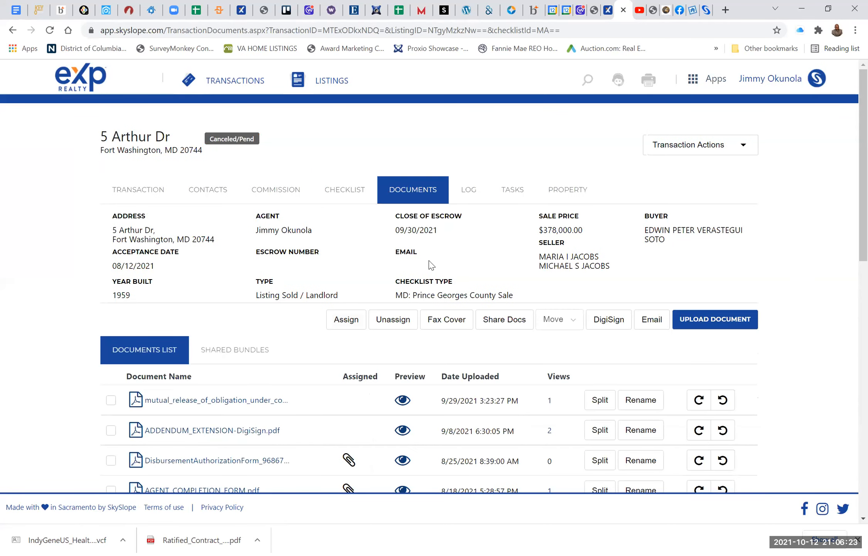
scroll(431, 264, down, 3)
scroll(431, 265, down, 3)
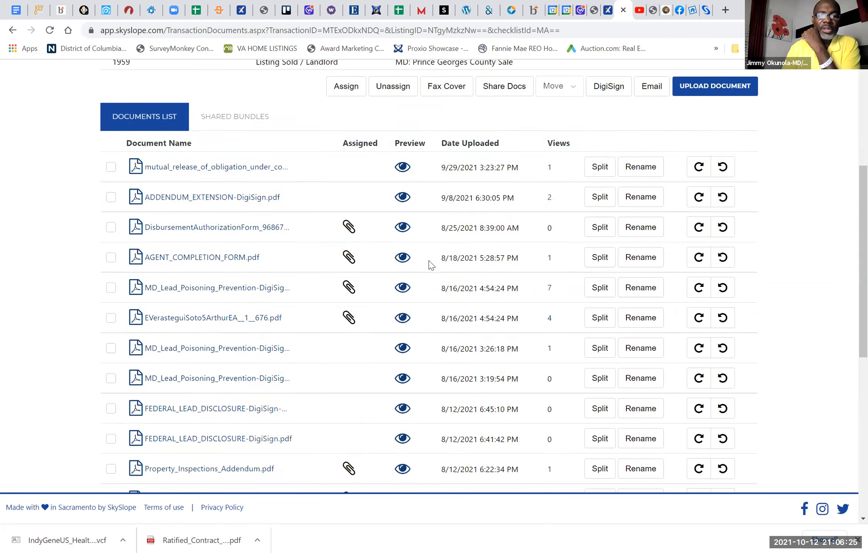
scroll(431, 265, down, 6)
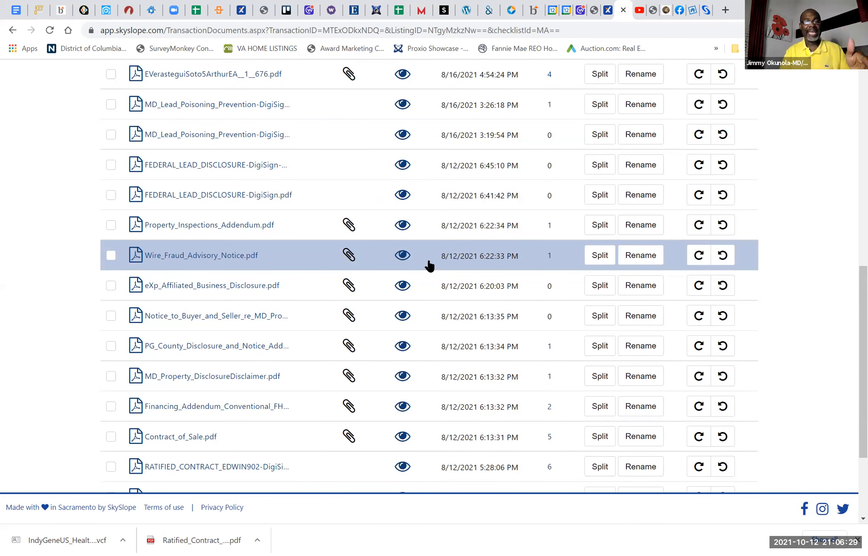
scroll(429, 265, down, 2)
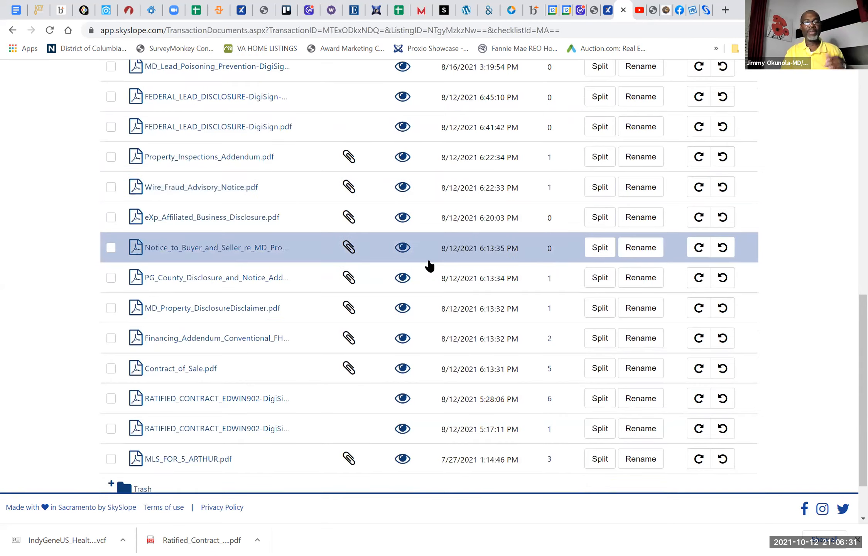
scroll(429, 265, down, 2)
click(111, 346)
scroll(453, 357, up, 15)
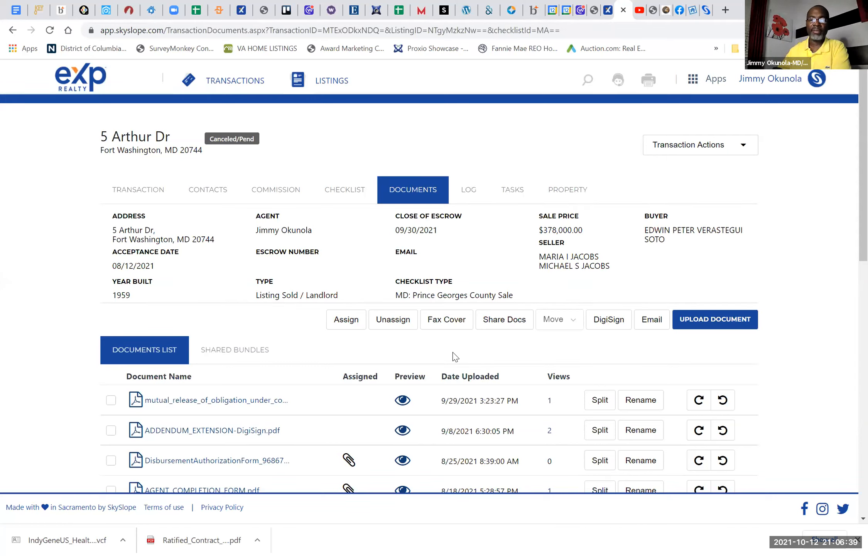
Step: Start an email from the documents list and paste the Bowie transaction's SkySlope email address as the recipient
click(656, 321)
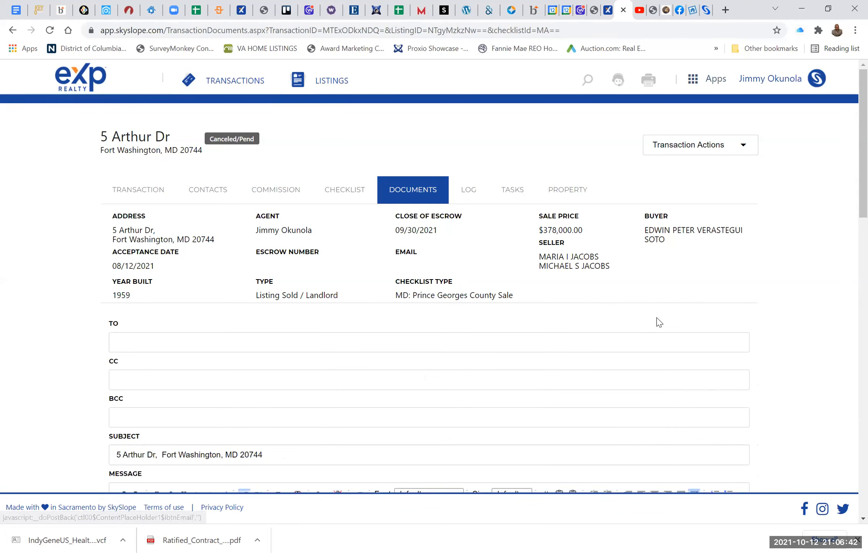
click(247, 345)
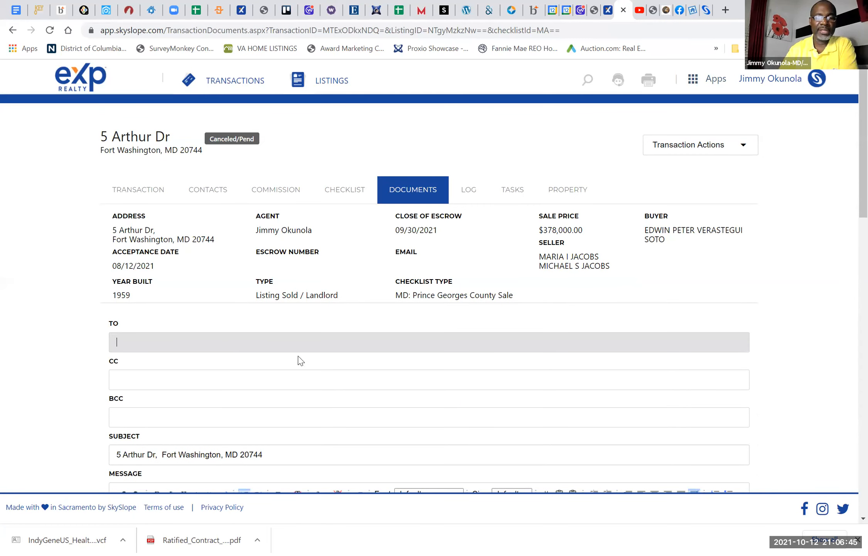
right_click(247, 346)
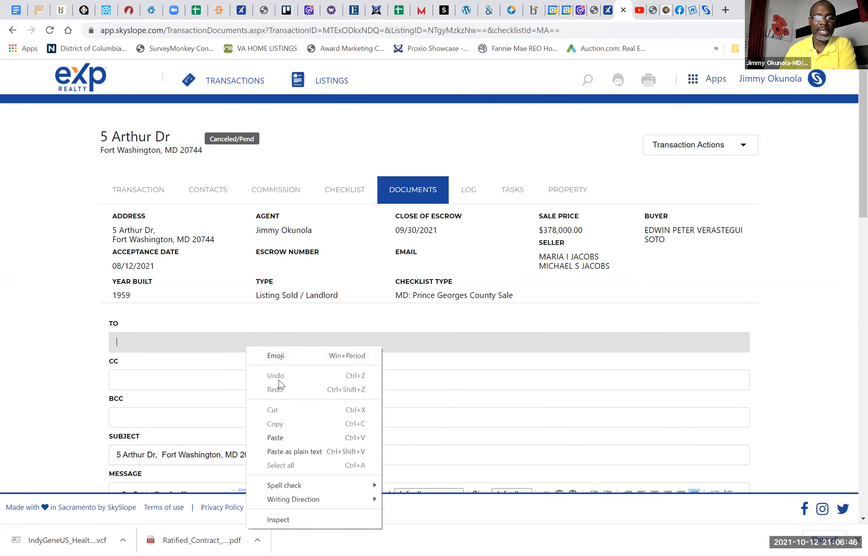
click(200, 337)
right_click(200, 337)
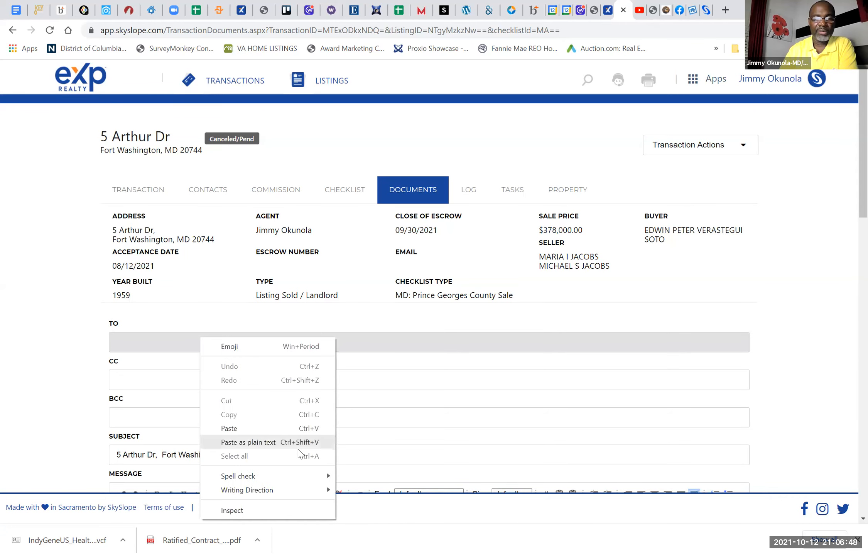
click(230, 427)
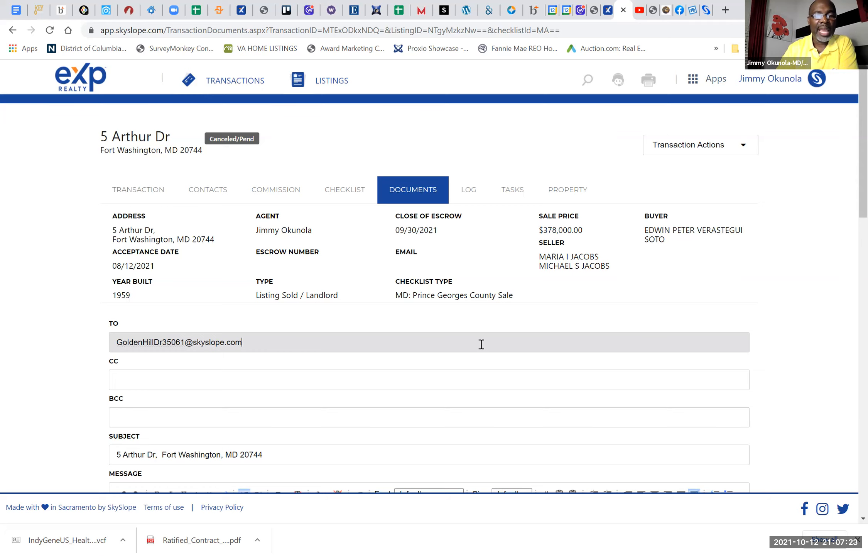
Step: Add the conventional financing addendum, eXp_Affiliated_Business_Disclosure.pdf and Wire_Fraud_Advisory_Notice.pdf to the documents selected for the email
scroll(481, 344, down, 12)
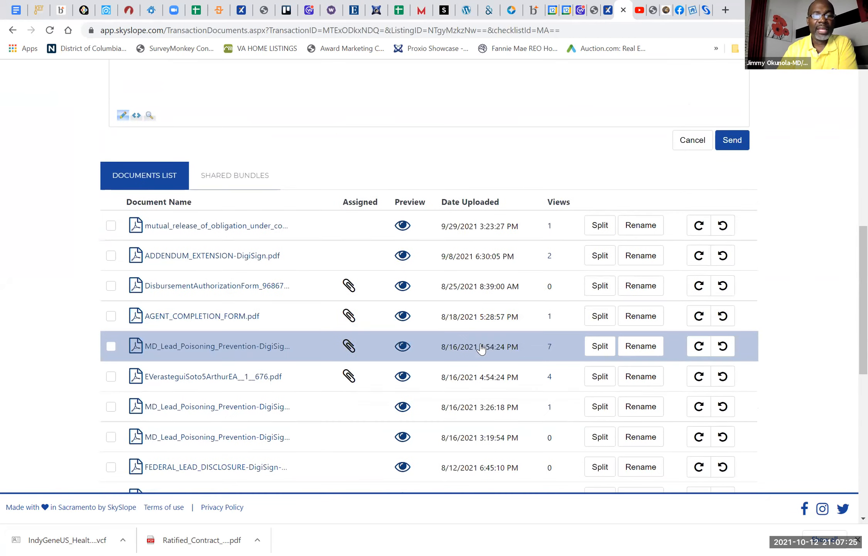
scroll(482, 348, down, 5)
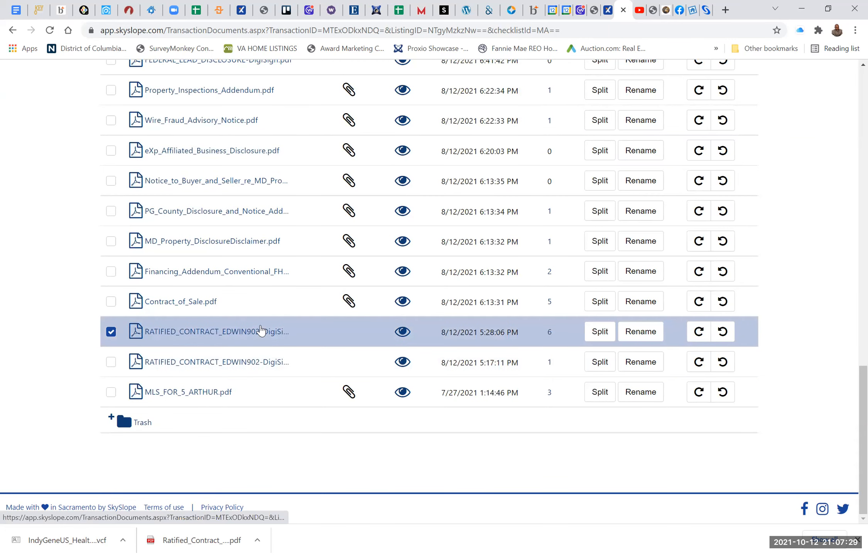
scroll(300, 312, up, 1)
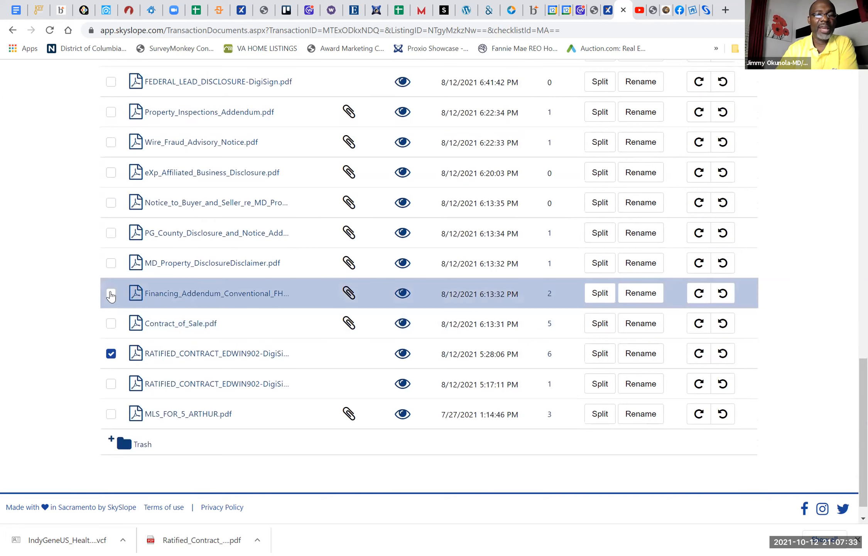
click(111, 295)
scroll(184, 224, up, 3)
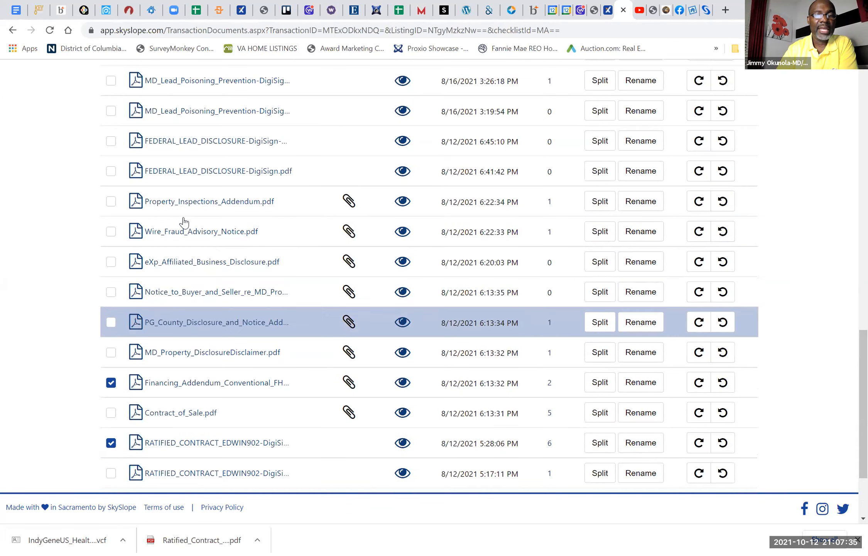
click(112, 233)
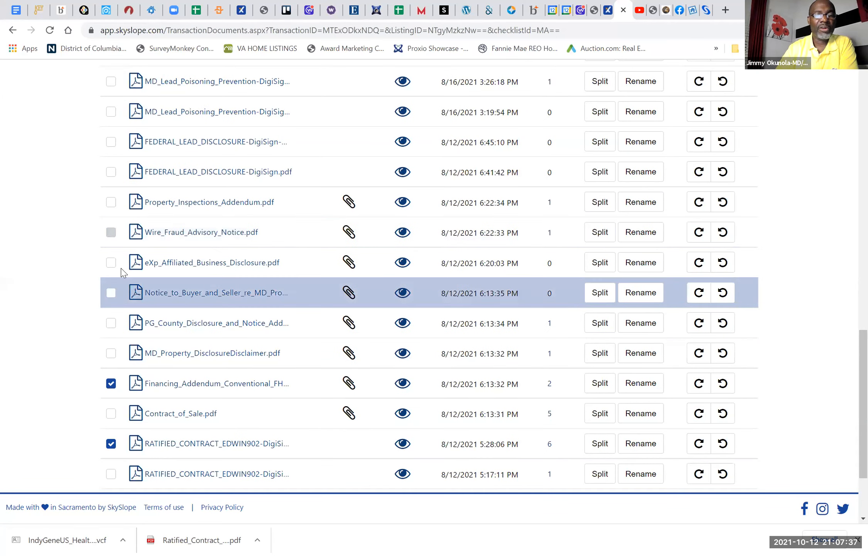
click(111, 263)
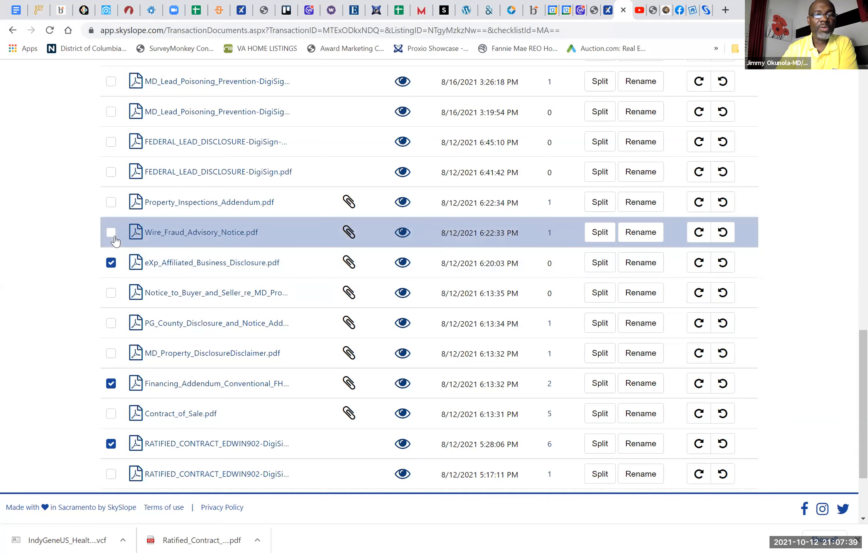
click(112, 233)
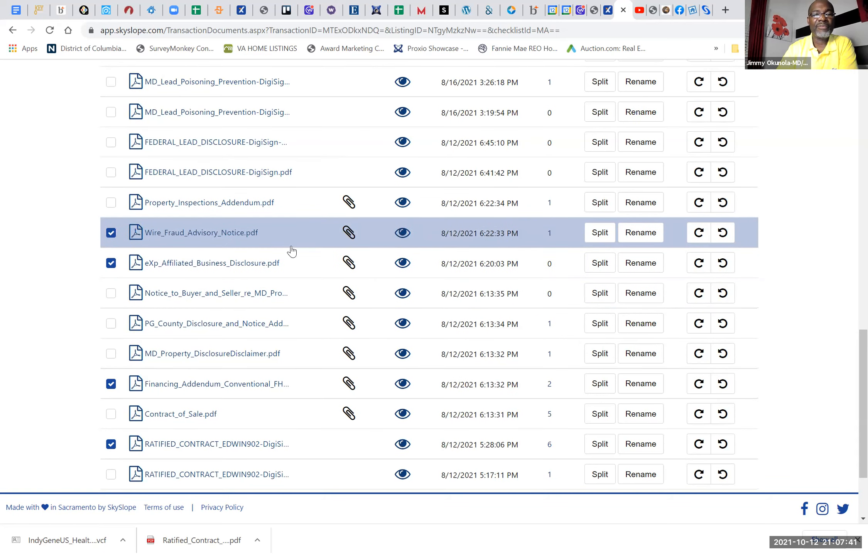
Step: Try to send the email with the four selected documents to the Bowie transaction's address
scroll(292, 250, up, 5)
scroll(291, 250, up, 4)
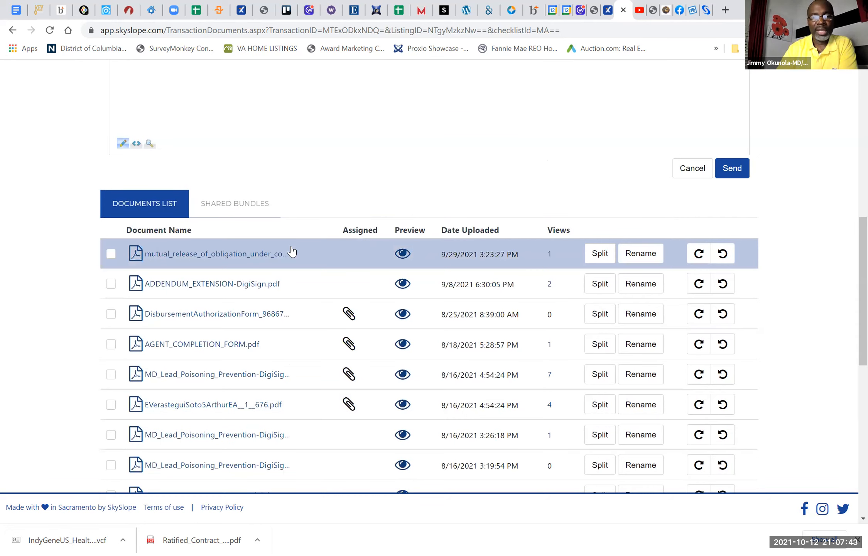
scroll(292, 250, up, 7)
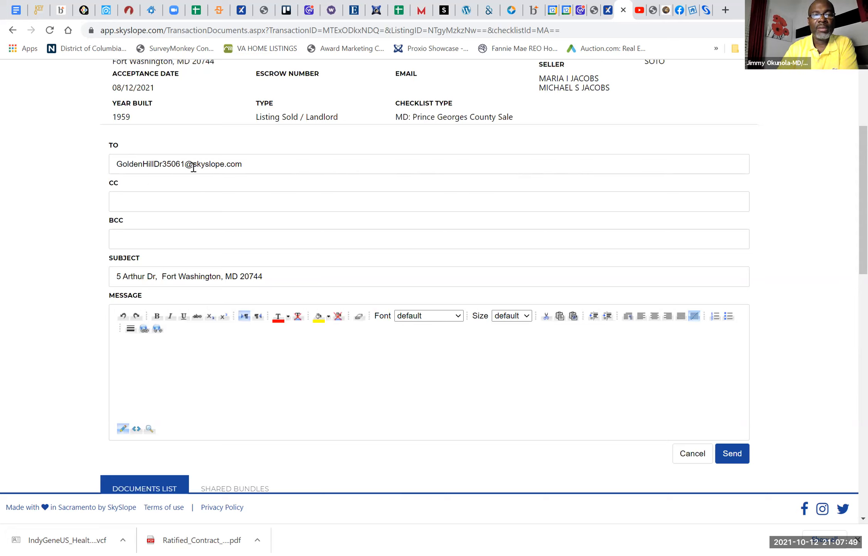
click(731, 453)
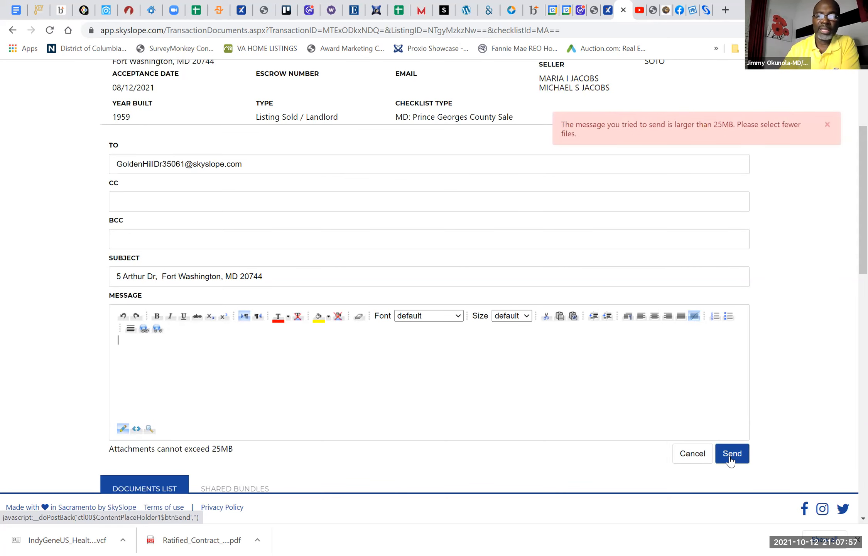
Step: Remove Wire_Fraud_Advisory_Notice.pdf, eXp_Affiliated_Business_Disclosure.pdf and the conventional financing addendum from the documents selected for the email
scroll(729, 461, down, 8)
scroll(161, 306, down, 7)
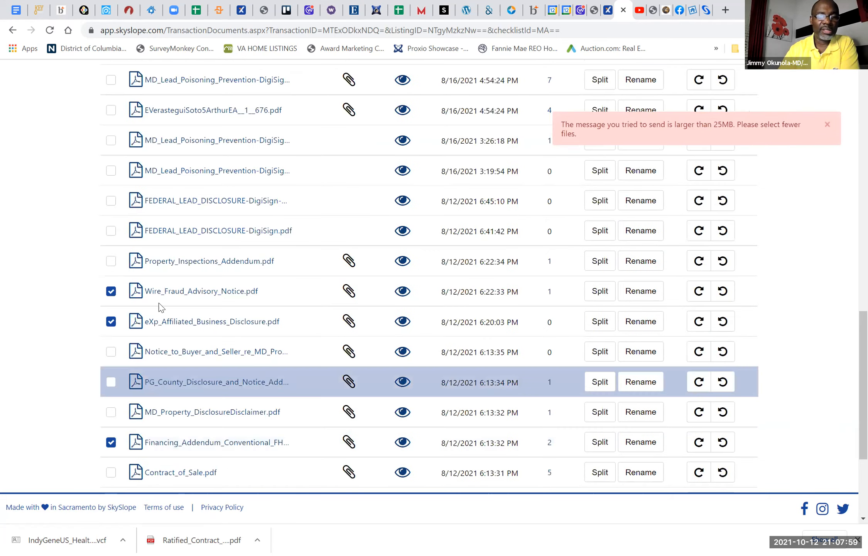
click(110, 291)
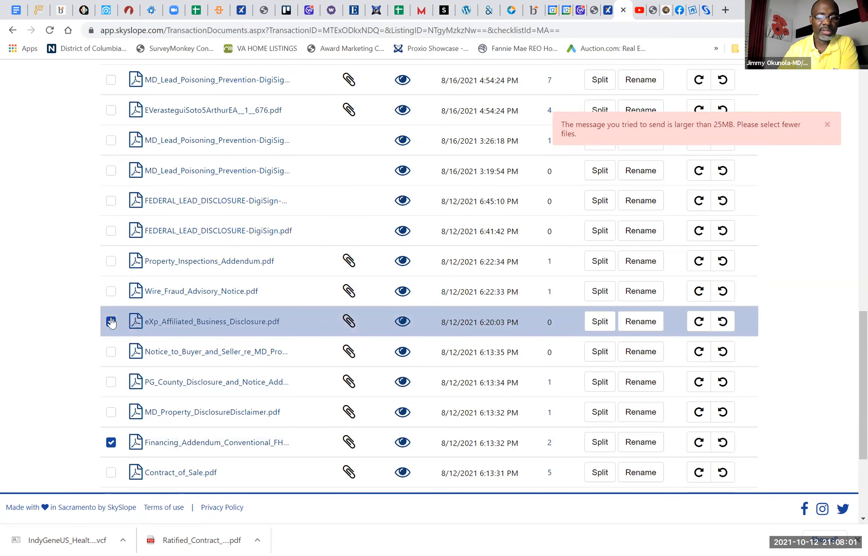
click(110, 321)
click(111, 441)
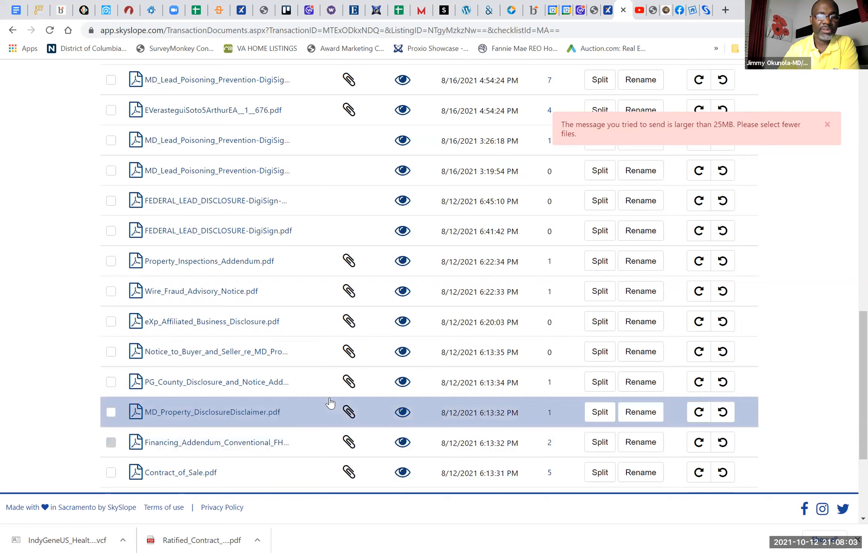
Step: Send the email with only the ratified contract to the Bowie transaction's SkySlope address
scroll(330, 402, down, 4)
scroll(330, 402, up, 20)
scroll(330, 402, down, 5)
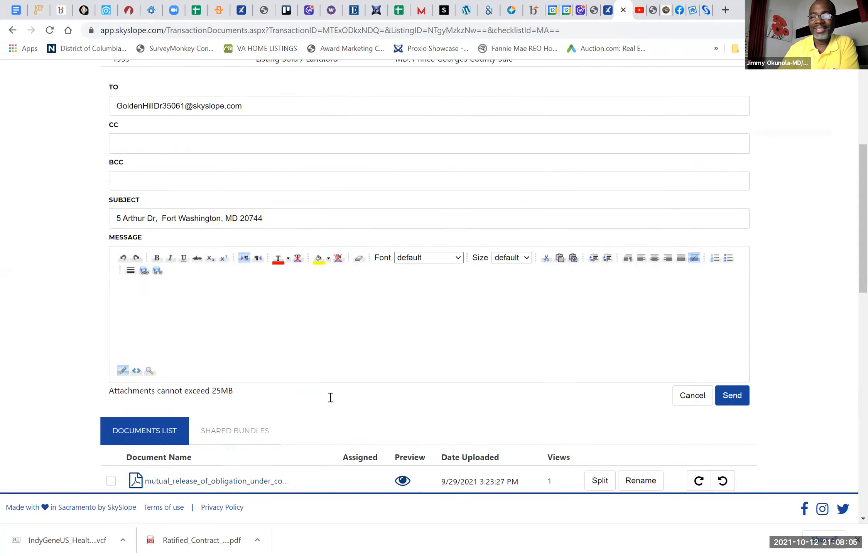
scroll(330, 397, down, 1)
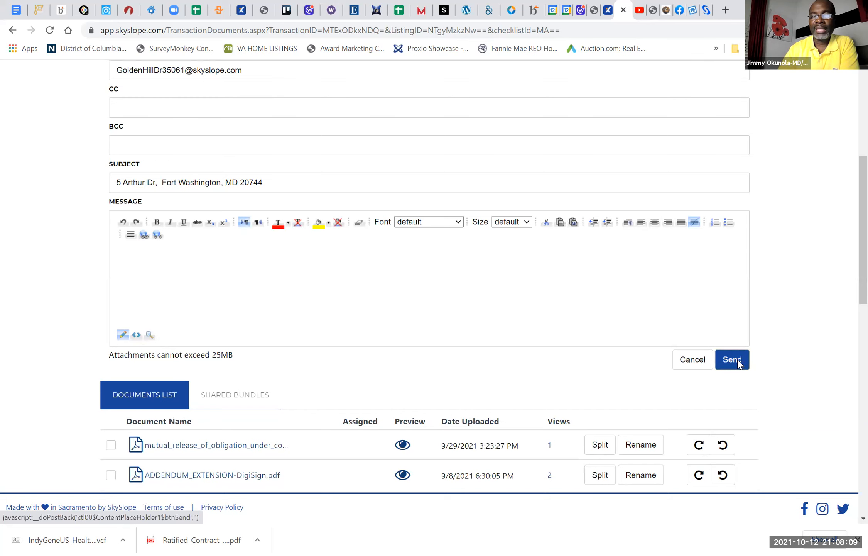
click(738, 364)
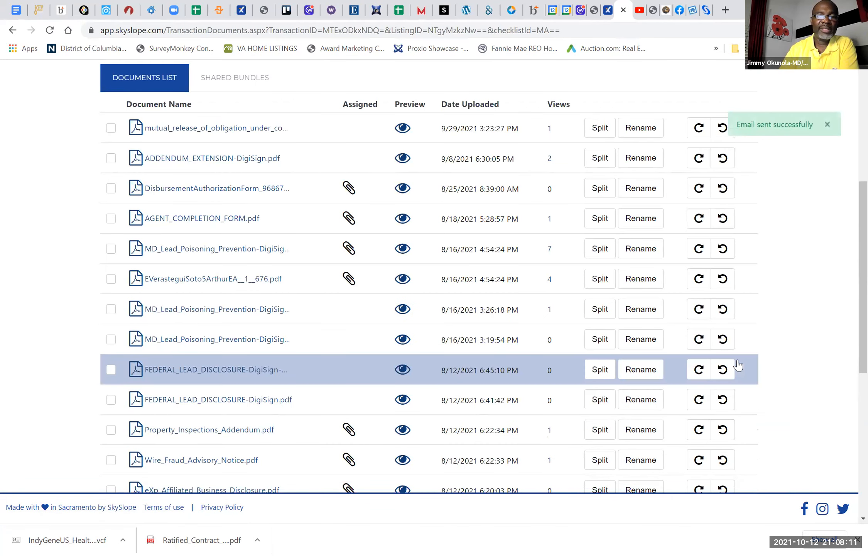
Step: Open the pending Golden Hill transaction in Bowie and check its documents list for the emailed contract
scroll(738, 364, up, 7)
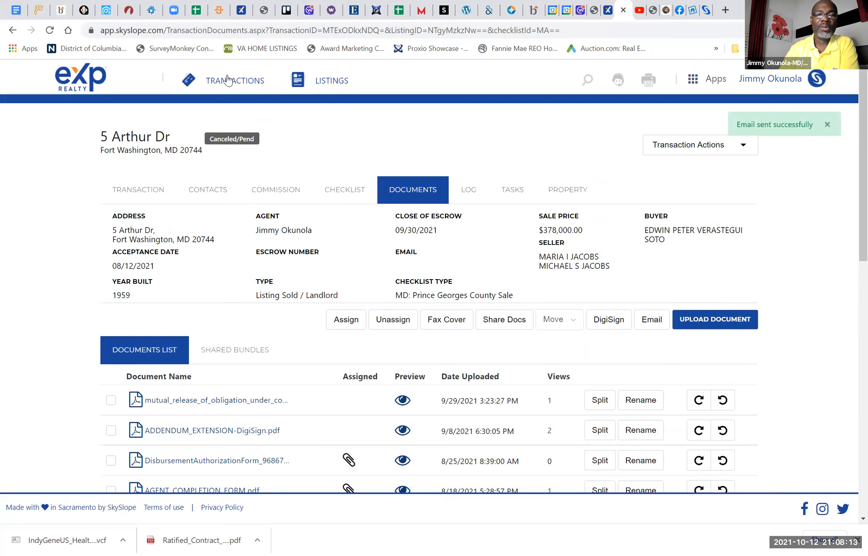
click(229, 81)
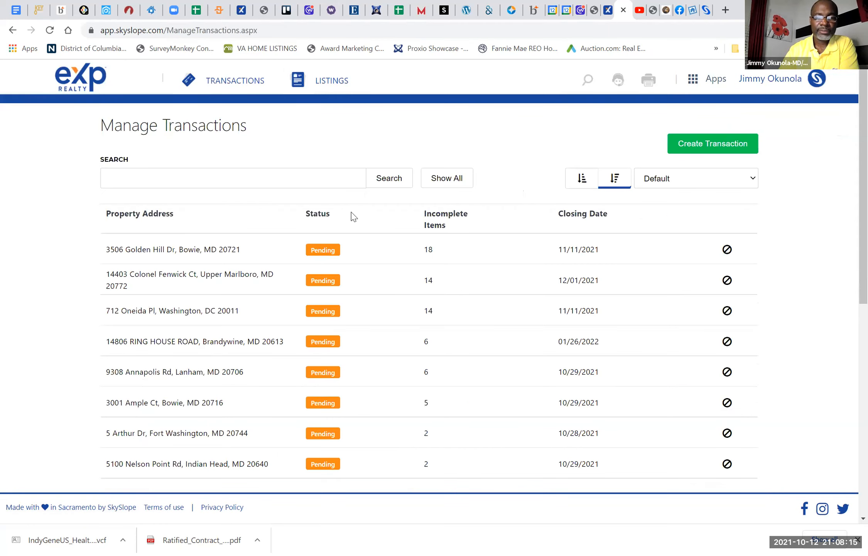
click(158, 254)
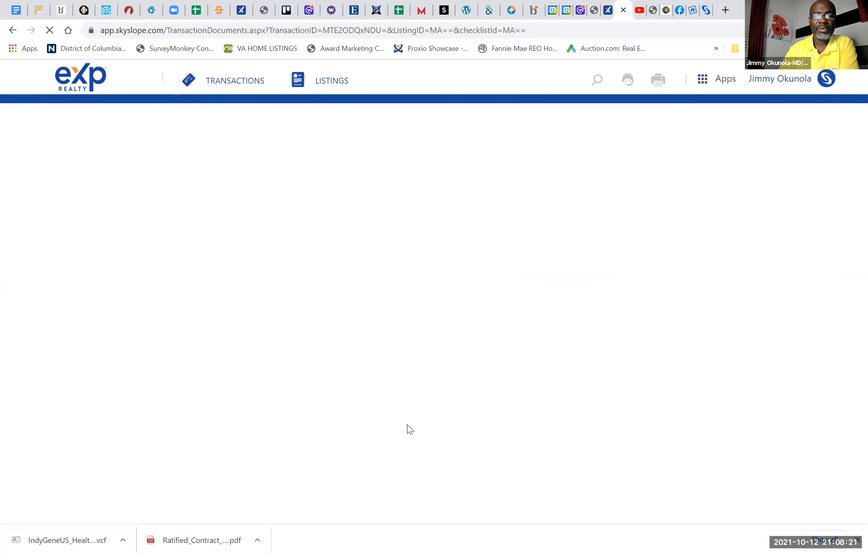
scroll(407, 425, down, 1)
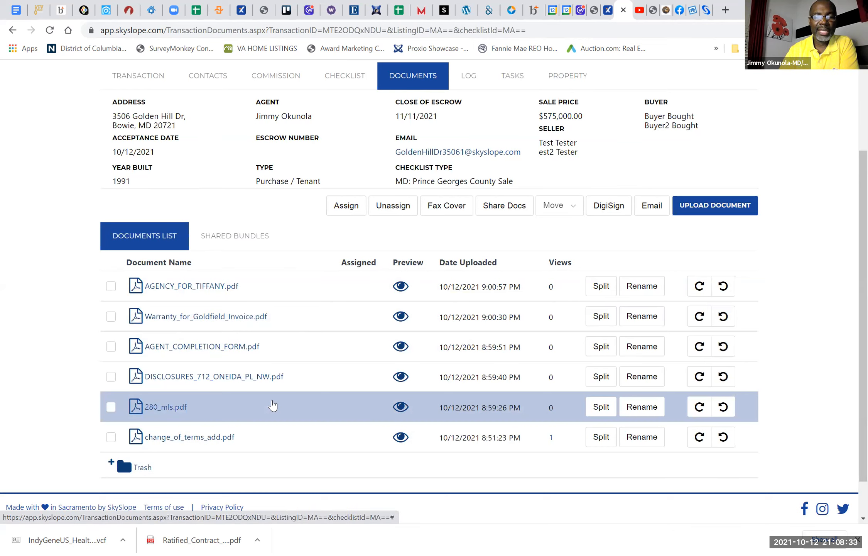
click(427, 329)
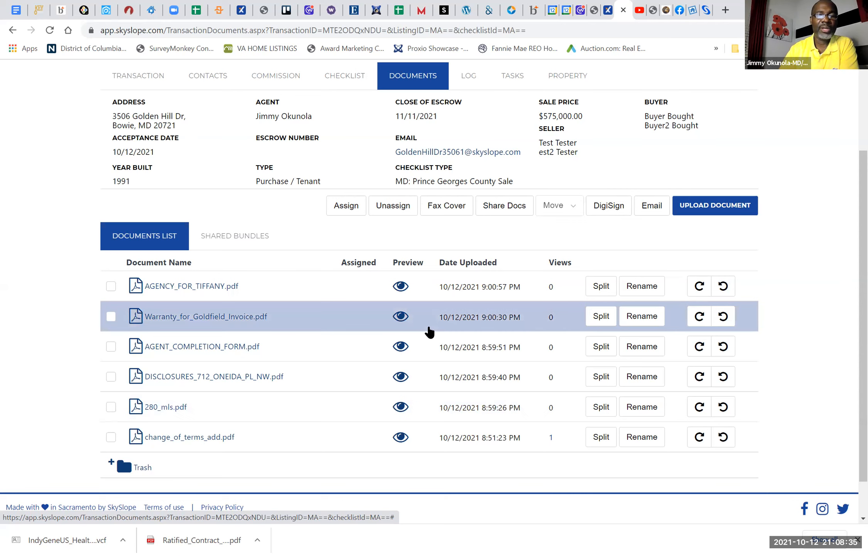
Step: Return to the canceled Fort Washington transaction's documents and select Contract_of_Sale.pdf
scroll(185, 84, up, 3)
click(219, 80)
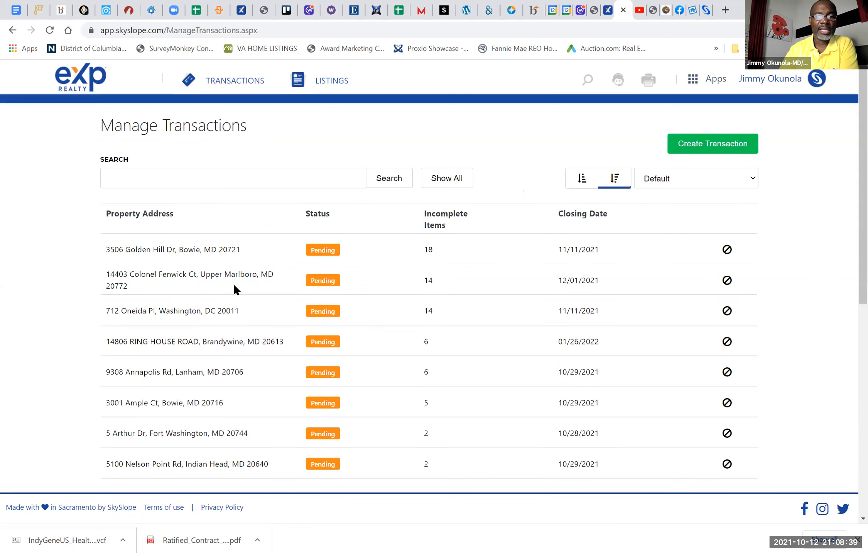
scroll(217, 390, down, 10)
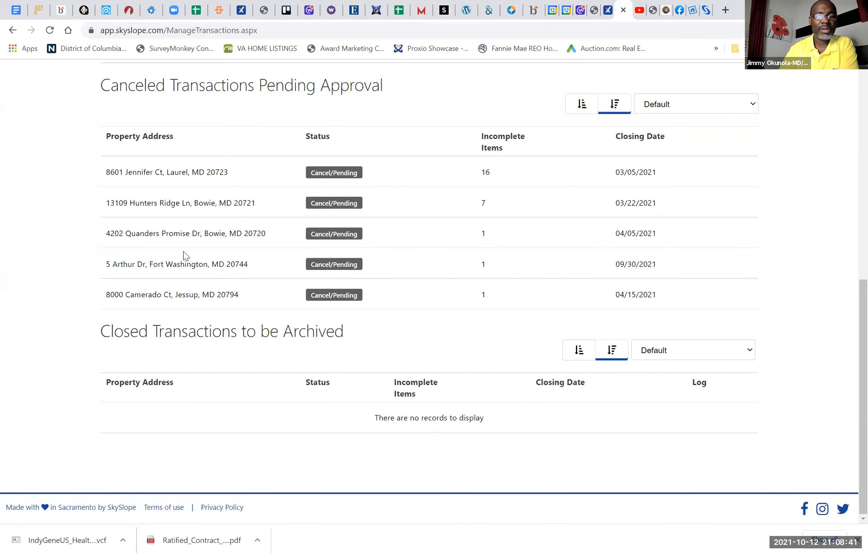
click(152, 265)
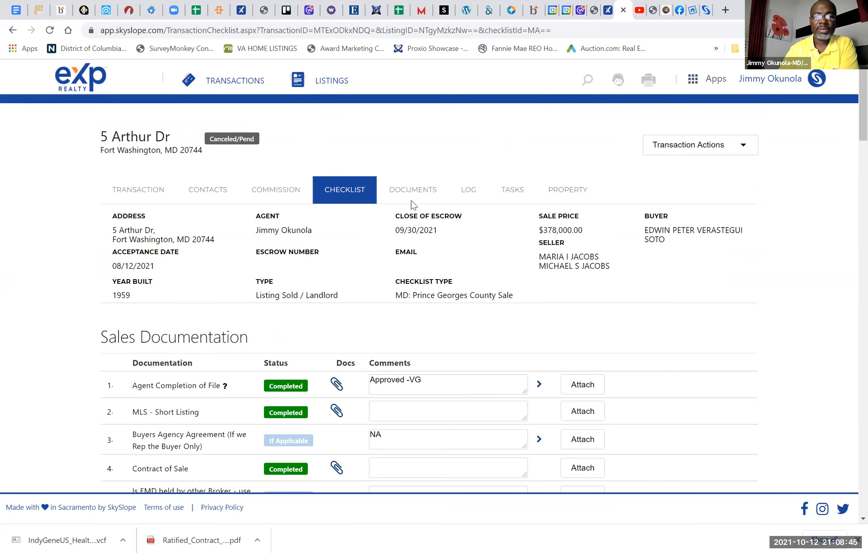
click(412, 192)
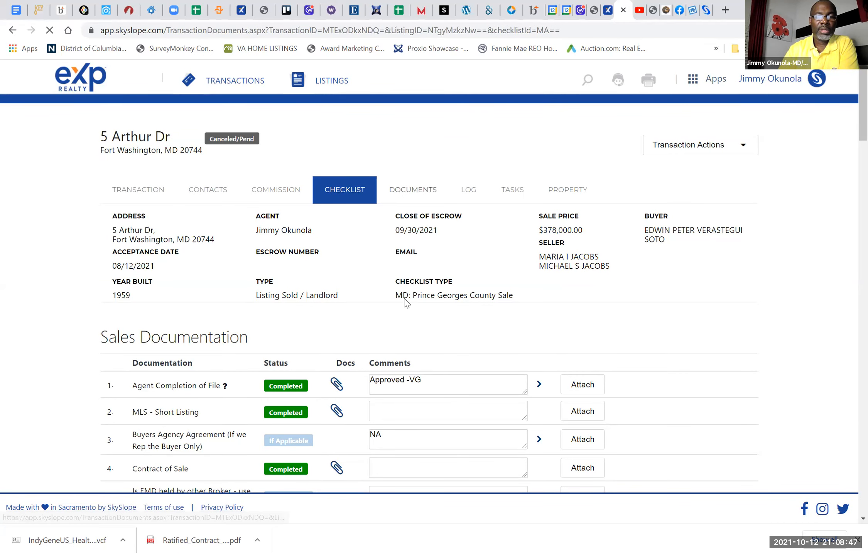
scroll(405, 303, down, 6)
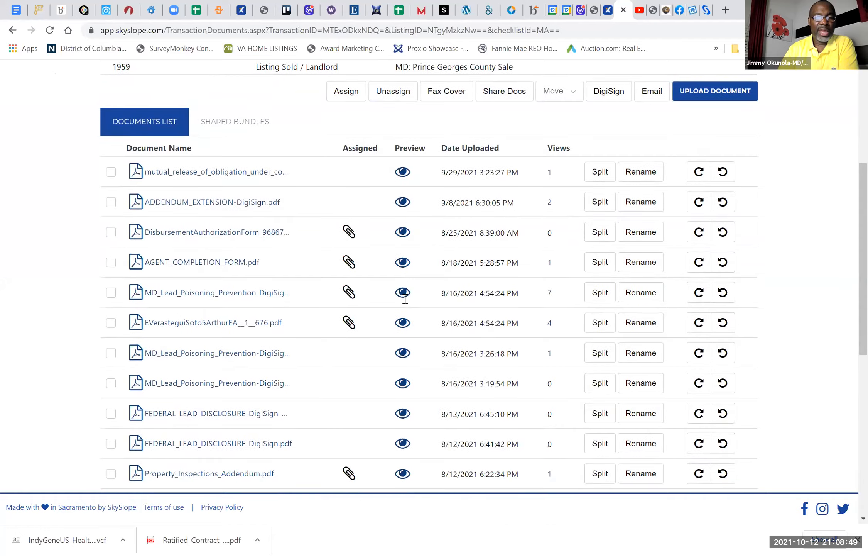
scroll(404, 302, down, 6)
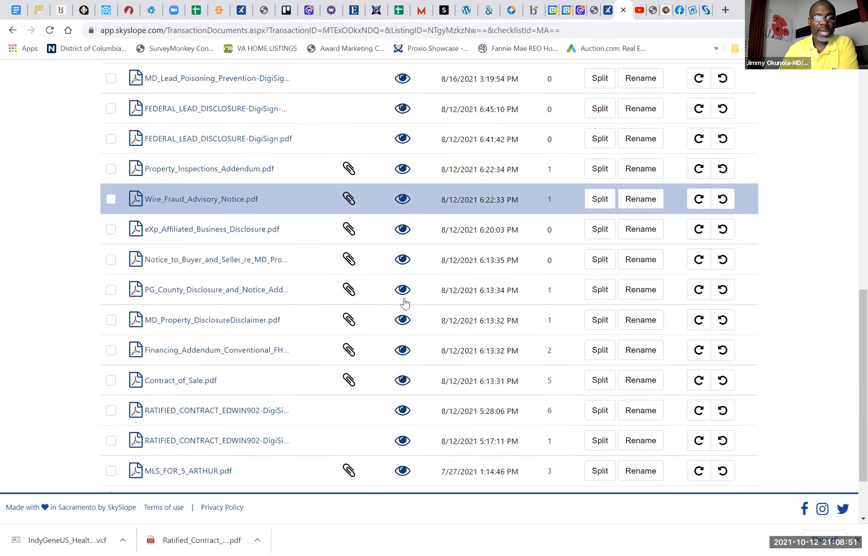
click(111, 361)
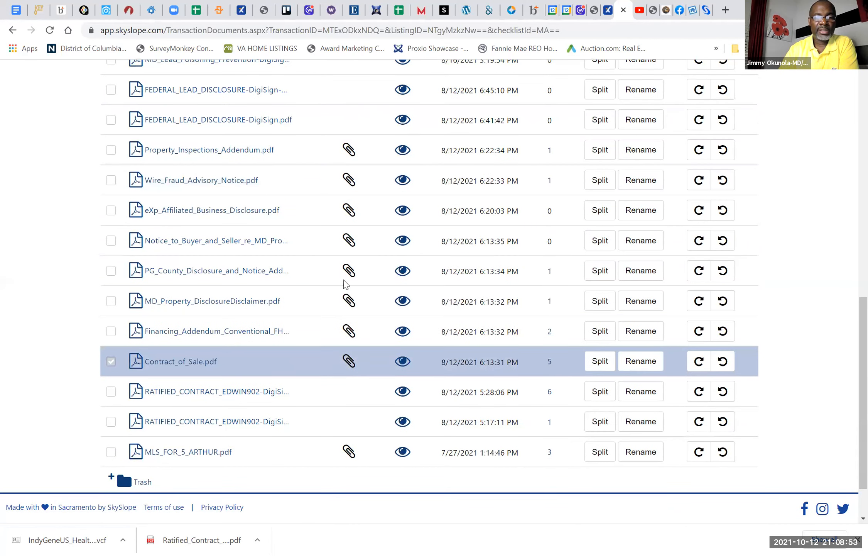
Step: Email the selected contract of sale to the Bowie transaction's SkySlope address
scroll(412, 256, up, 12)
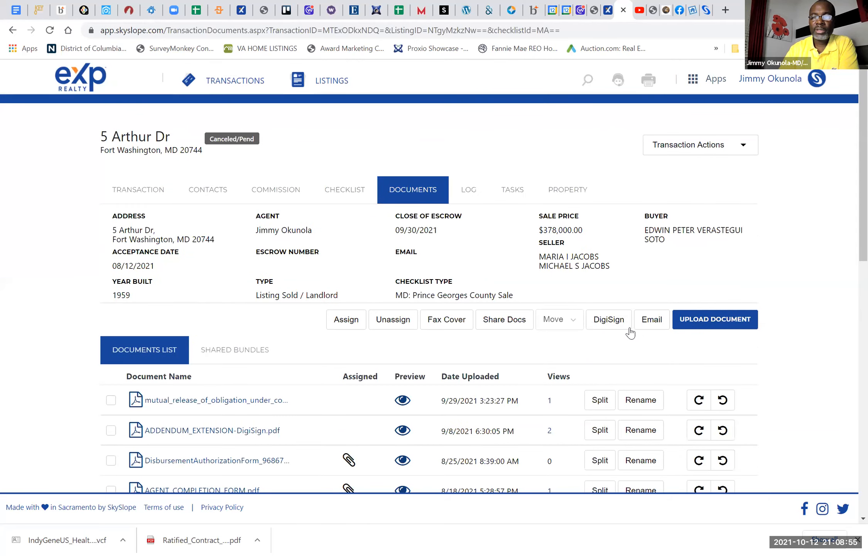
click(648, 326)
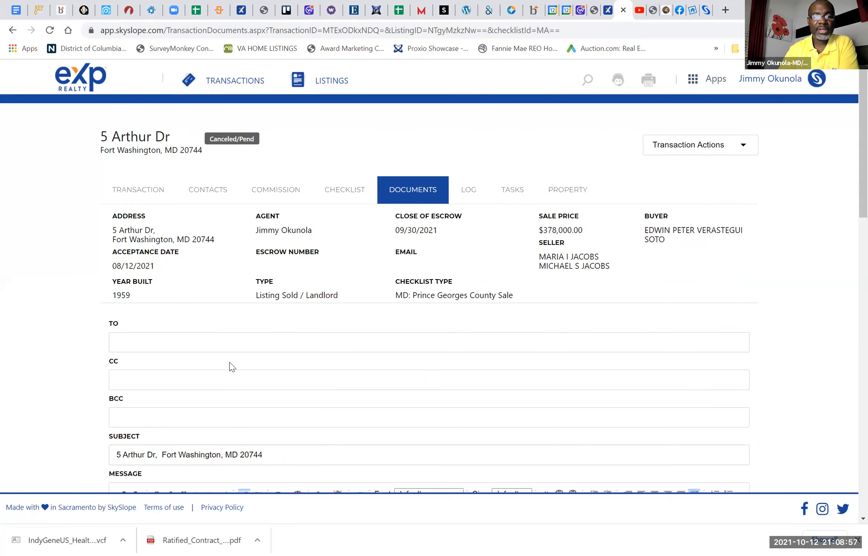
click(191, 342)
right_click(191, 343)
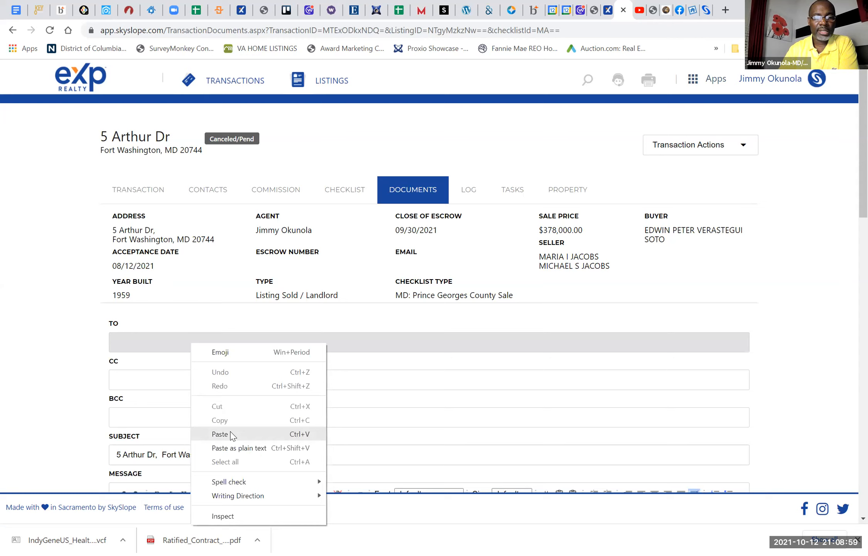
scroll(667, 278, down, 6)
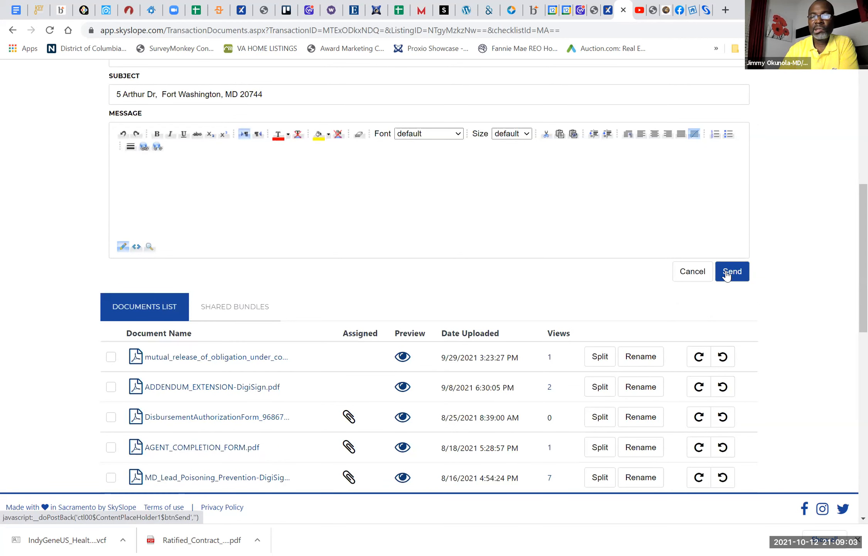
click(727, 275)
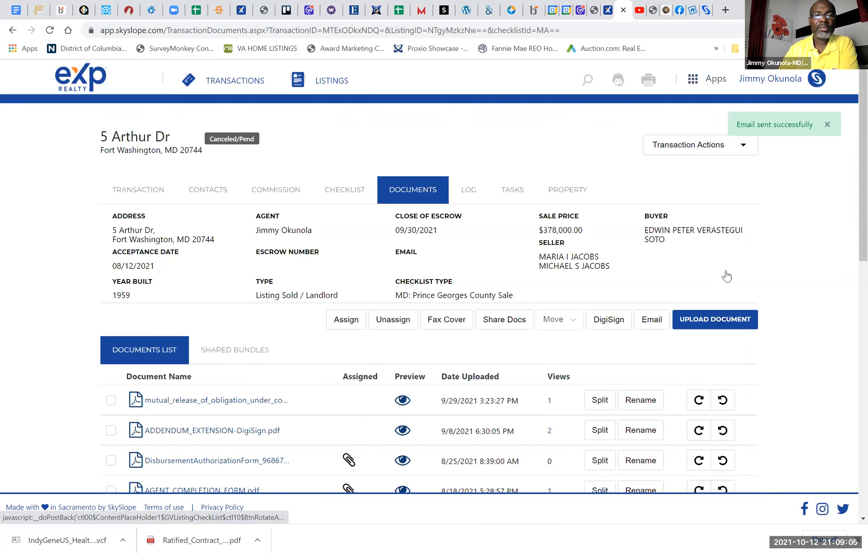
Step: Reopen the Golden Hill transaction's documents in Bowie and reload the list to check for the emailed contracts
click(211, 82)
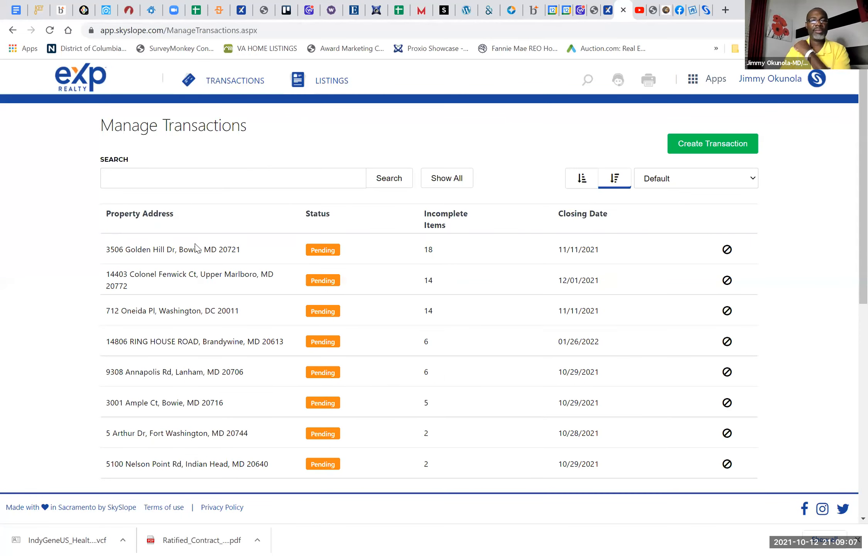
click(169, 258)
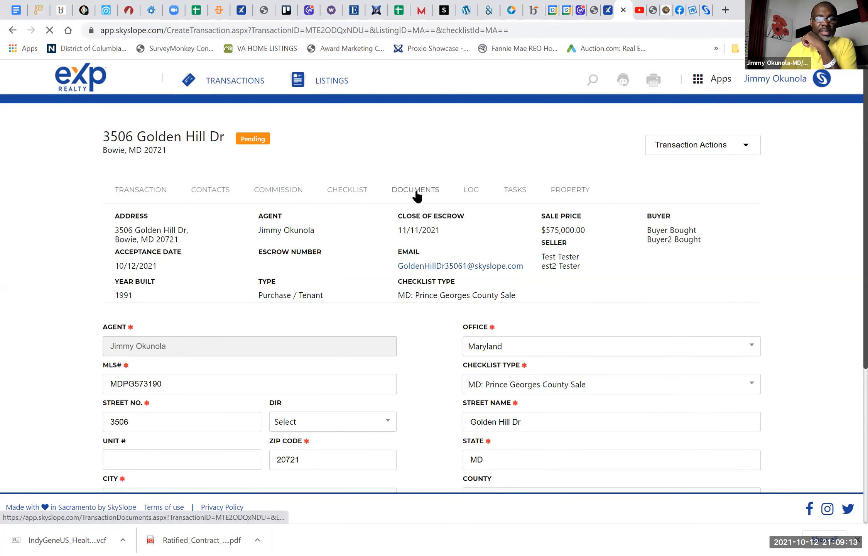
click(416, 191)
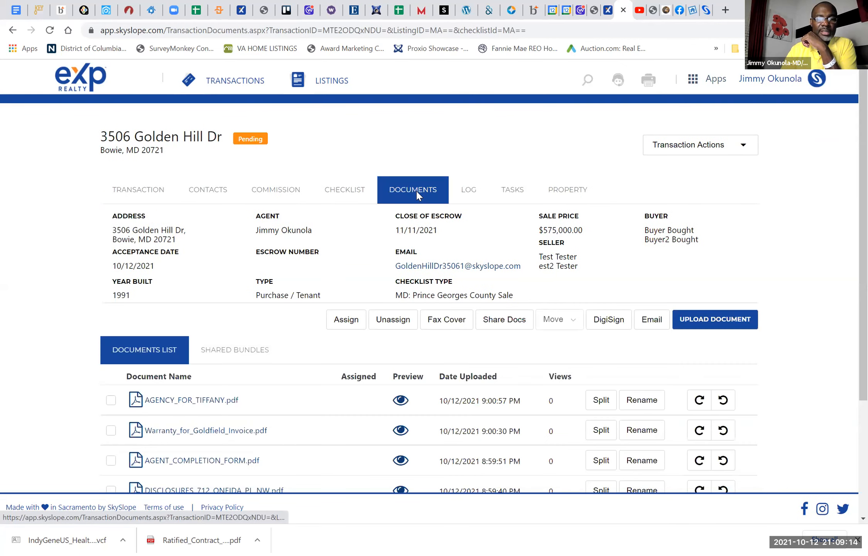
click(395, 191)
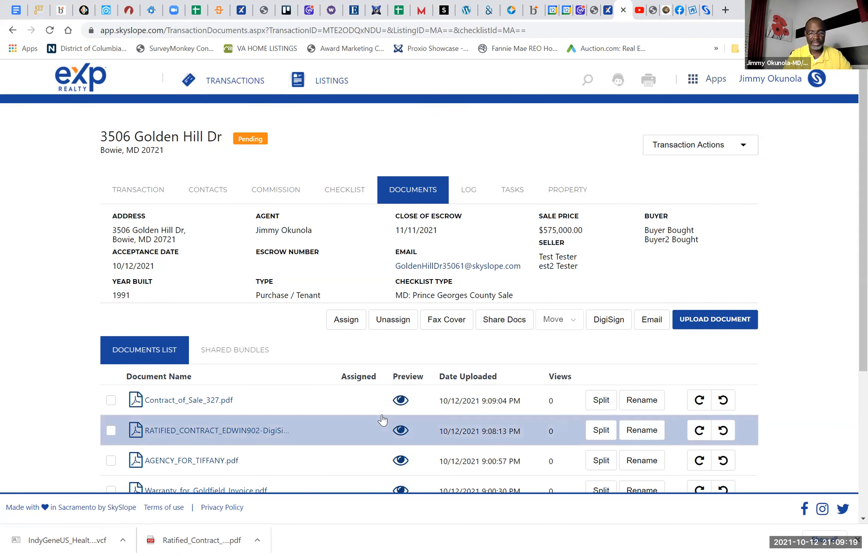
scroll(382, 420, down, 2)
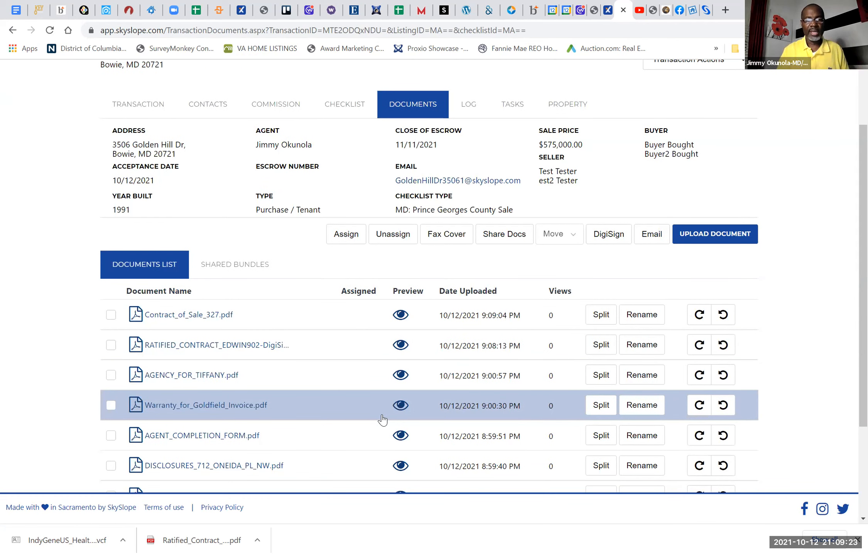
Step: Select the emailed ratified contract, open it for splitting and look through its page preview
click(110, 345)
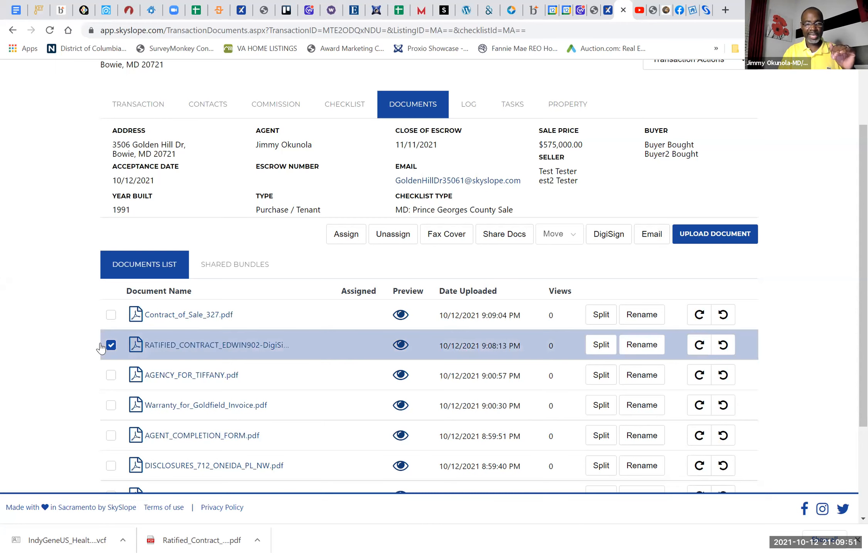
click(600, 346)
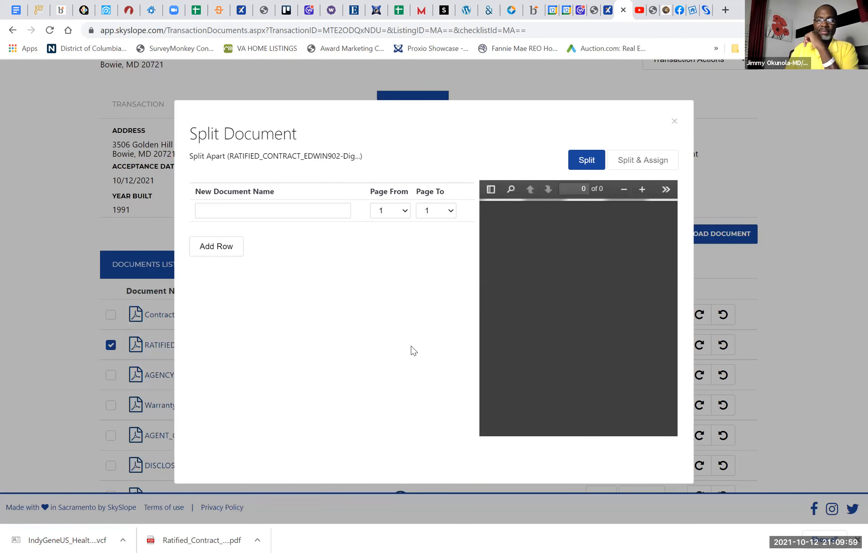
scroll(411, 346, up, 3)
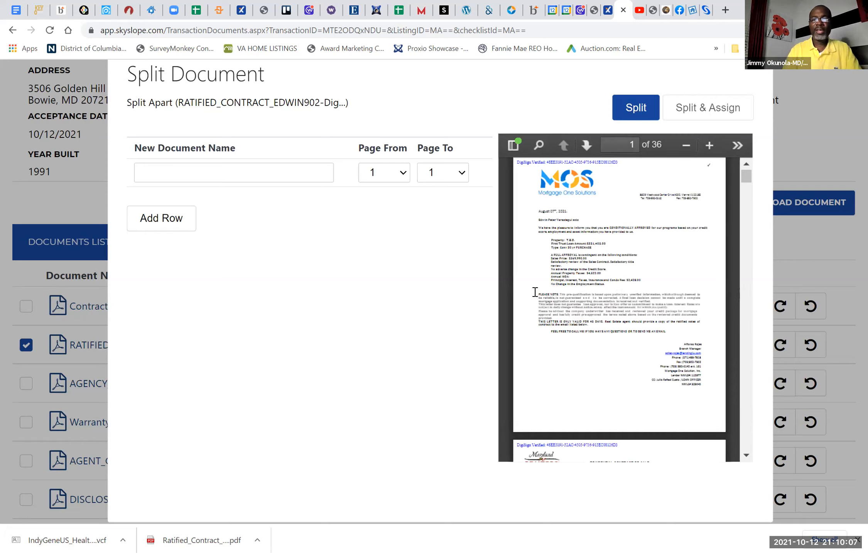
scroll(667, 296, down, 1)
scroll(667, 296, up, 1)
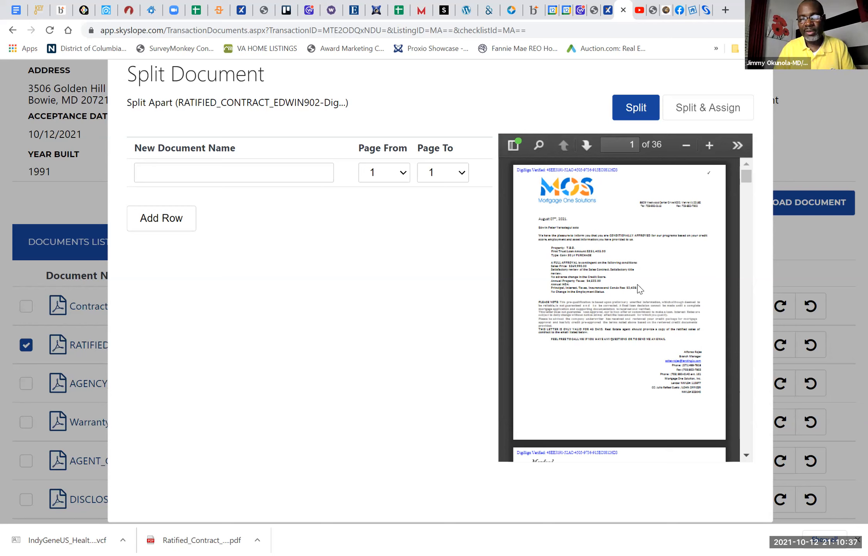
click(261, 172)
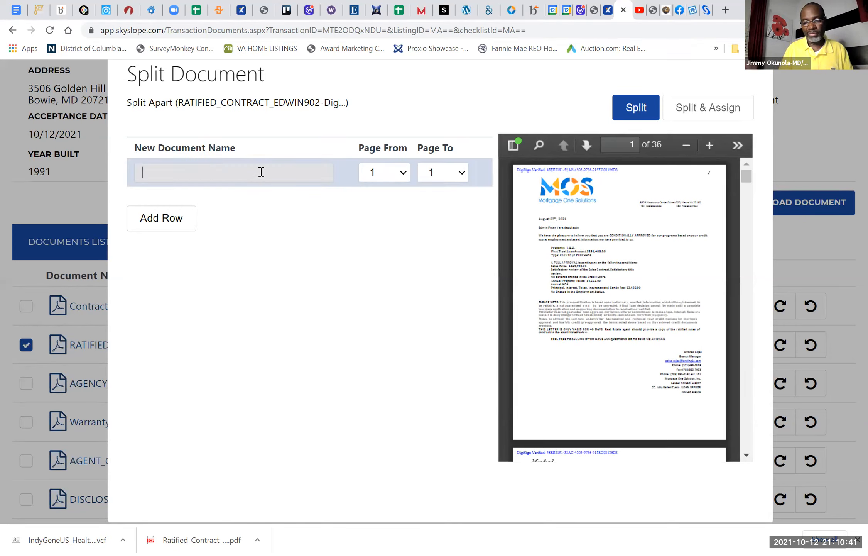
text(PR)
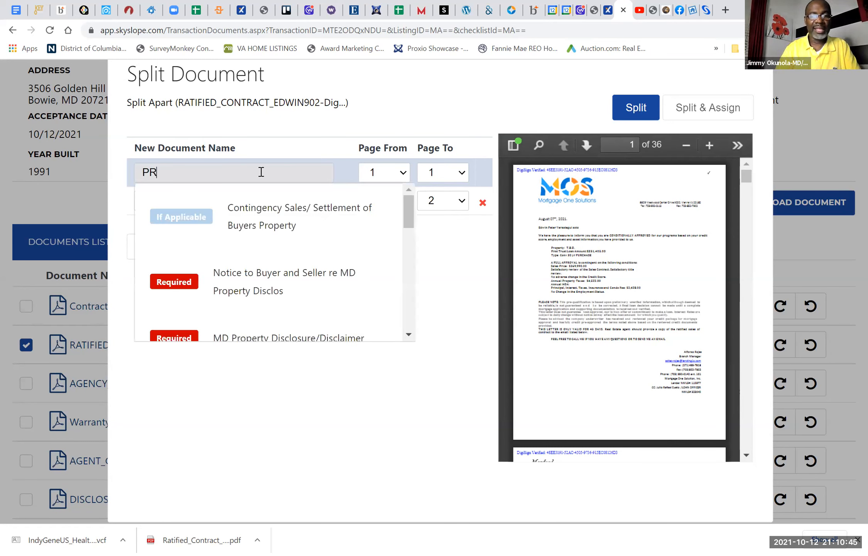
scroll(280, 258, down, 5)
scroll(280, 258, down, 1)
scroll(281, 258, up, 6)
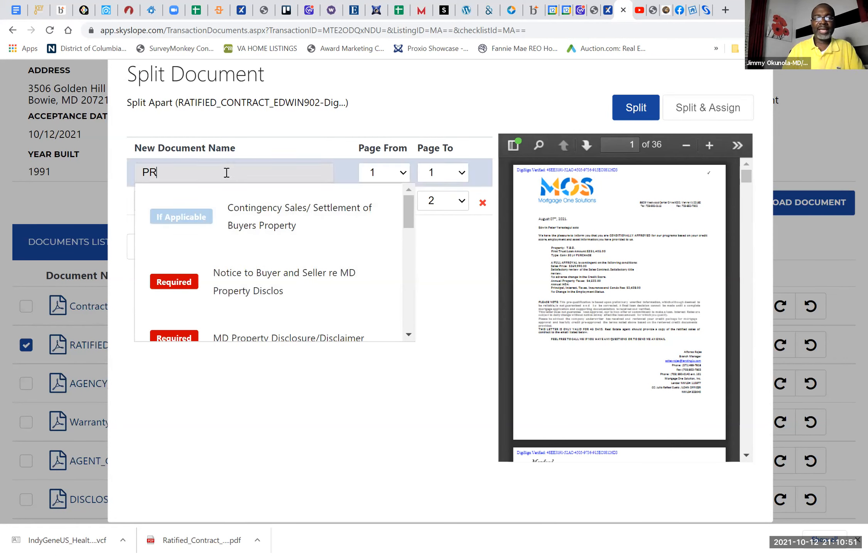
key(BackSpace)
key(BackSpace)
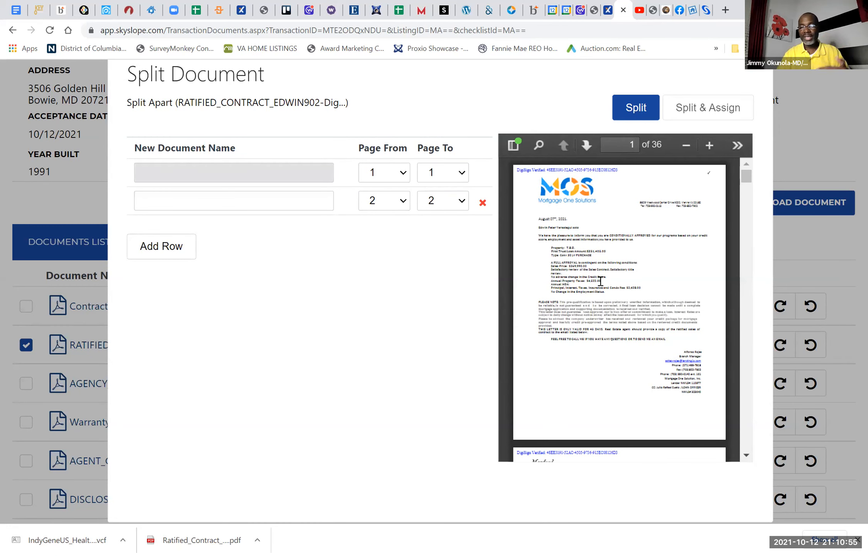
scroll(600, 281, down, 6)
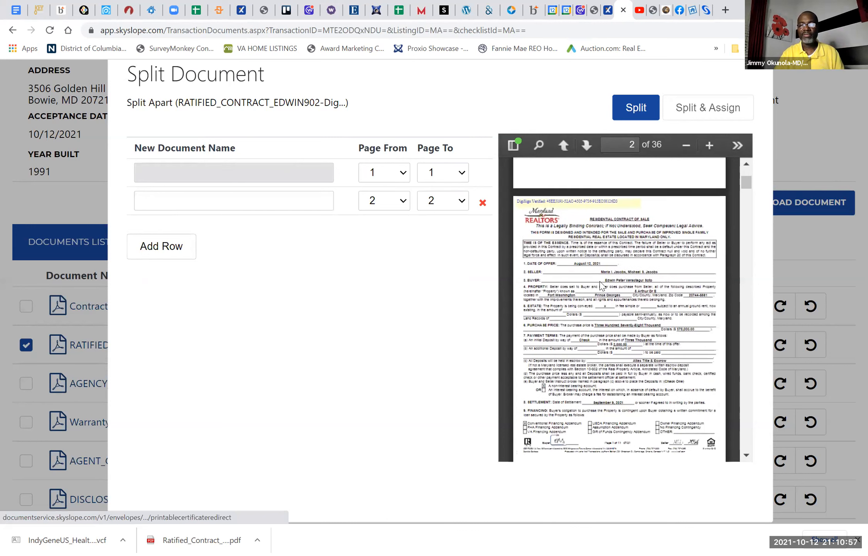
scroll(601, 285, down, 2)
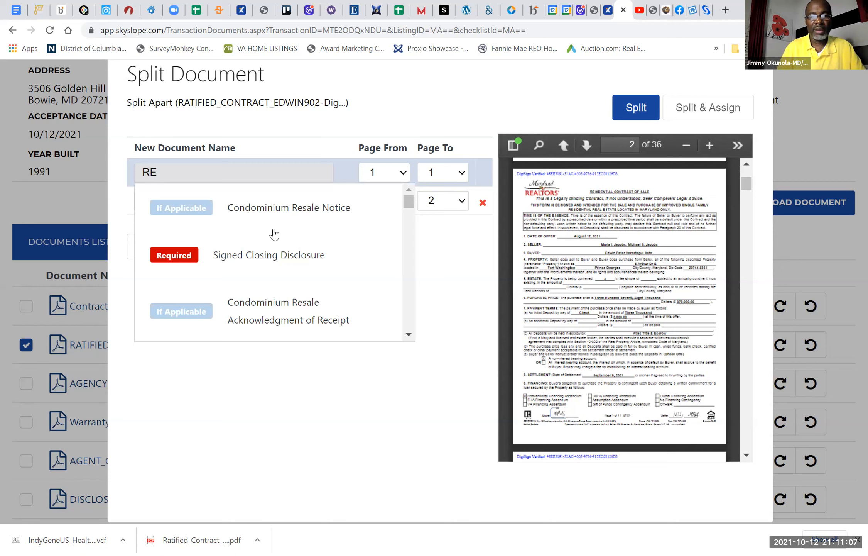
scroll(296, 263, down, 3)
scroll(297, 265, down, 5)
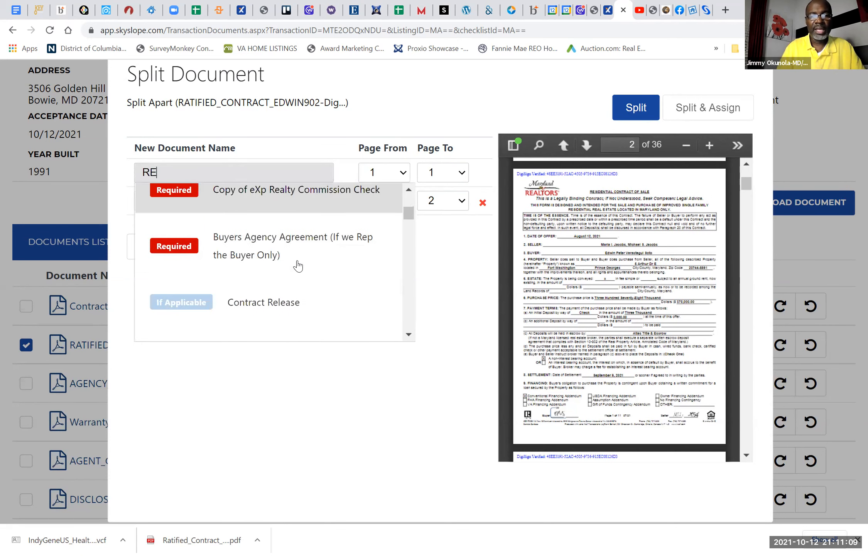
scroll(298, 265, down, 6)
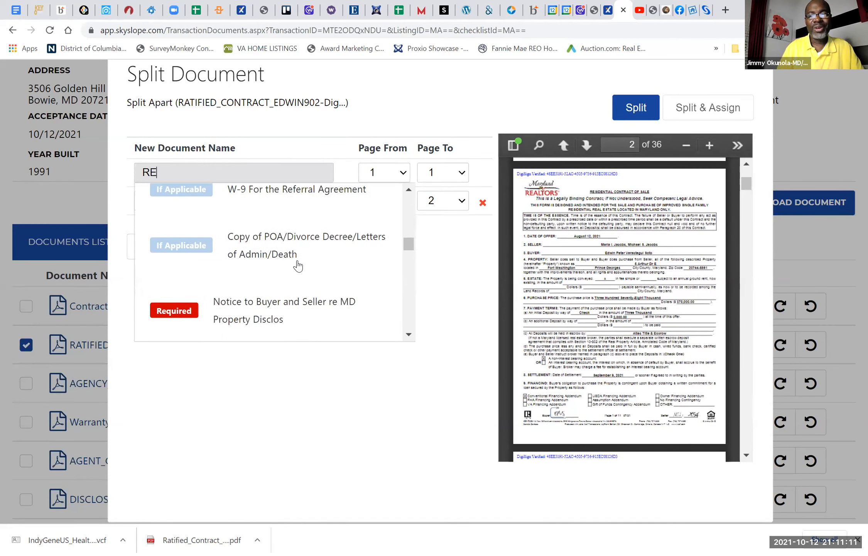
scroll(296, 216, up, 15)
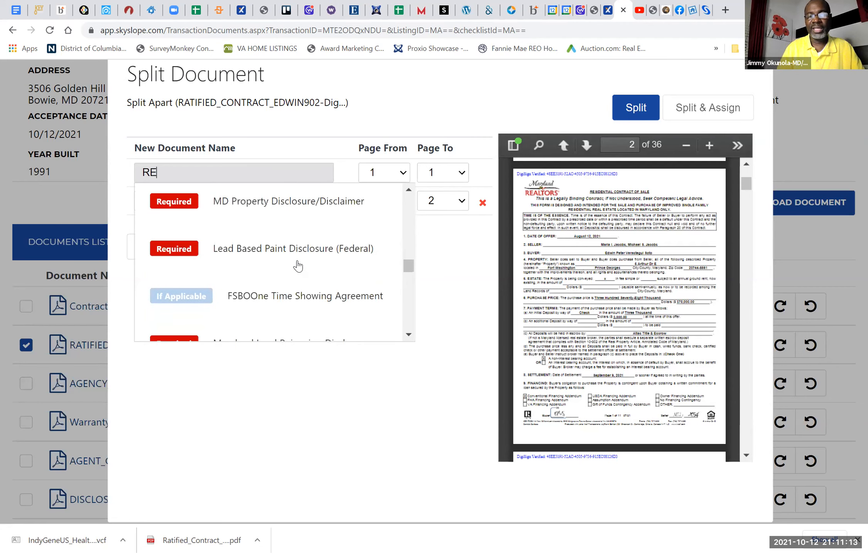
Step: Name the first split document with the required checklist item Contract of Sale and start it at page 2
click(167, 178)
text(C)
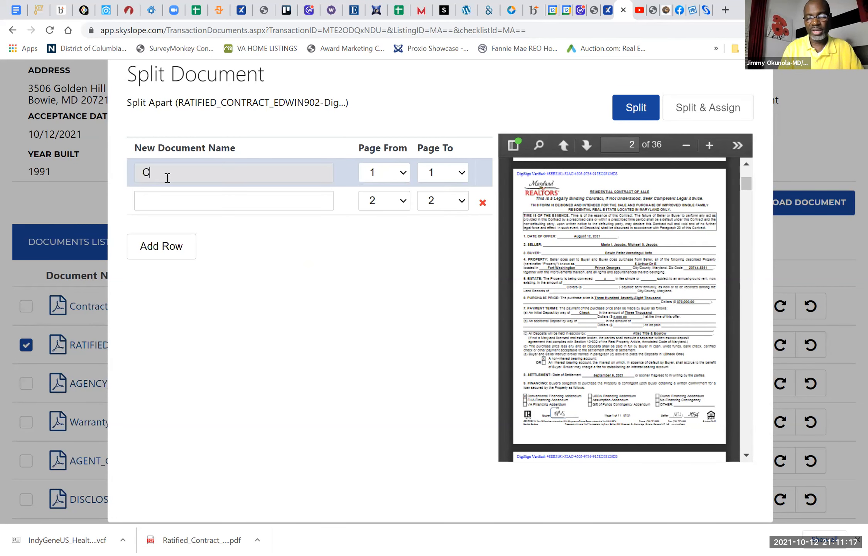
text(ONT)
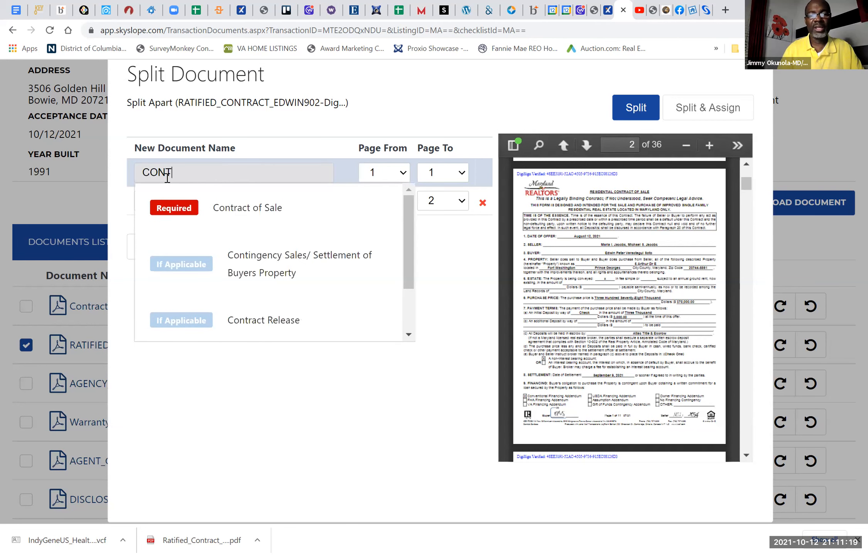
click(217, 215)
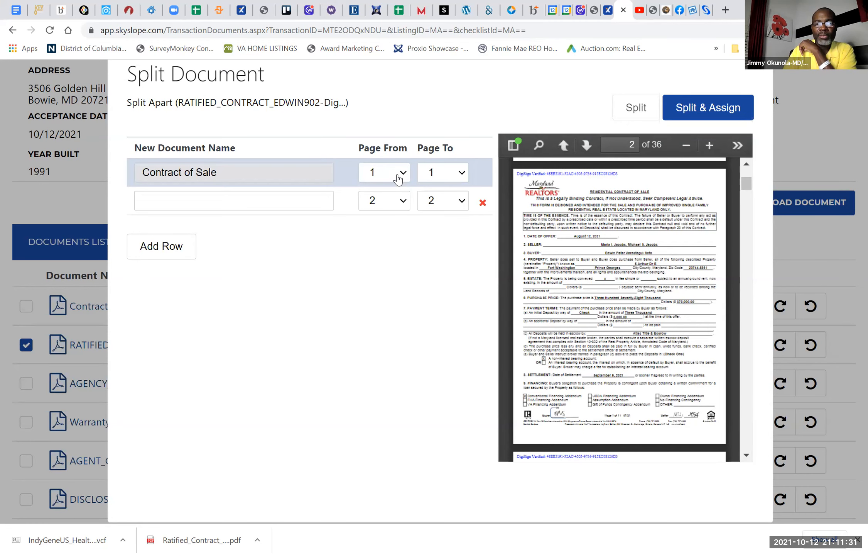
click(382, 219)
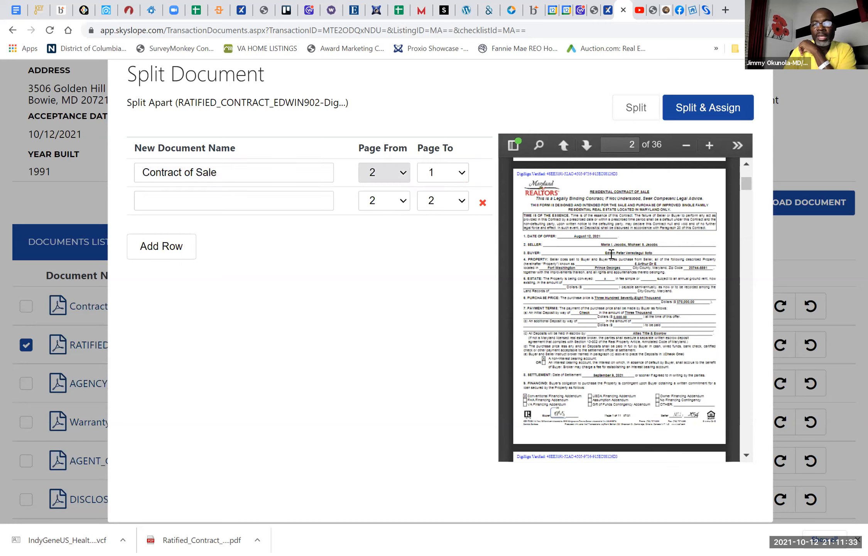
Step: Locate the last page of the contract of sale in the preview and set the first document's end page to 12
scroll(611, 255, down, 15)
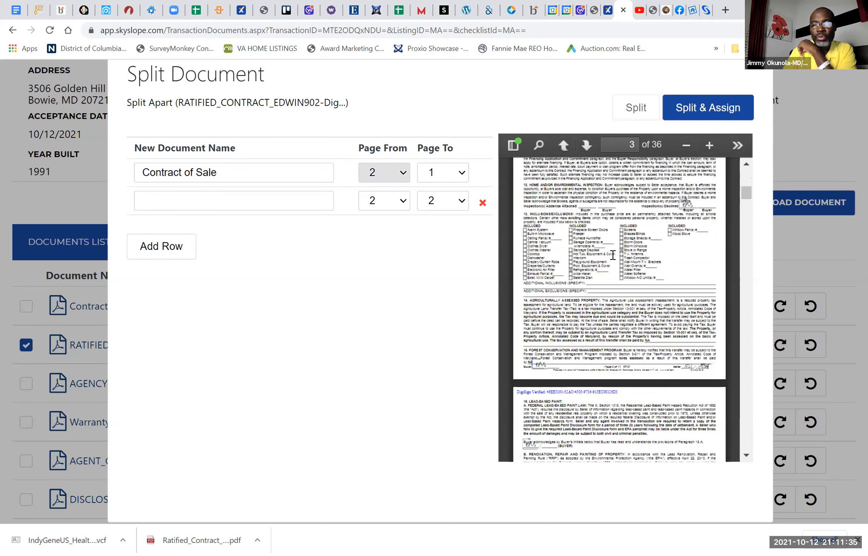
scroll(613, 258, down, 20)
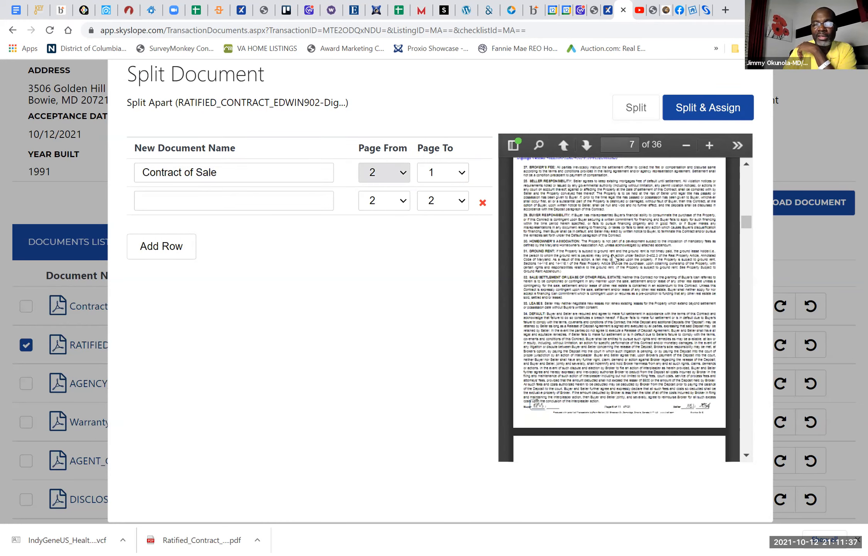
scroll(614, 258, down, 20)
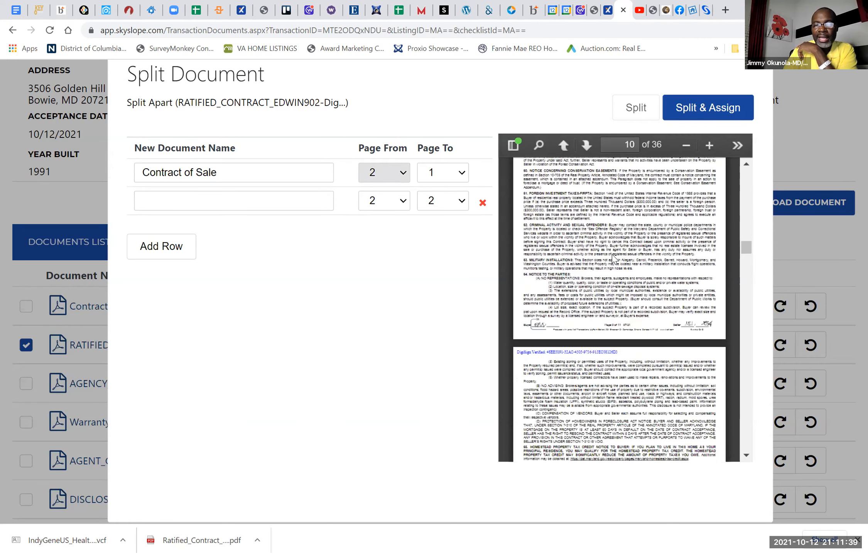
scroll(614, 258, down, 3)
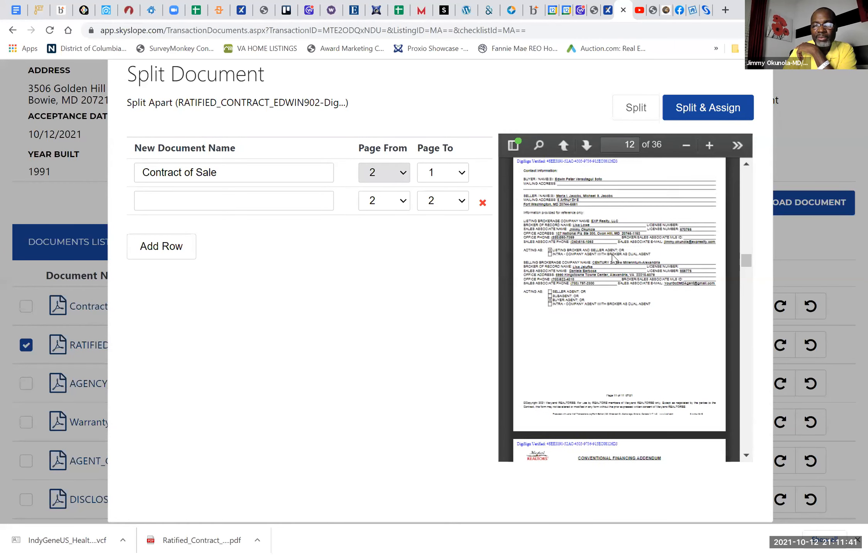
scroll(613, 255, up, 1)
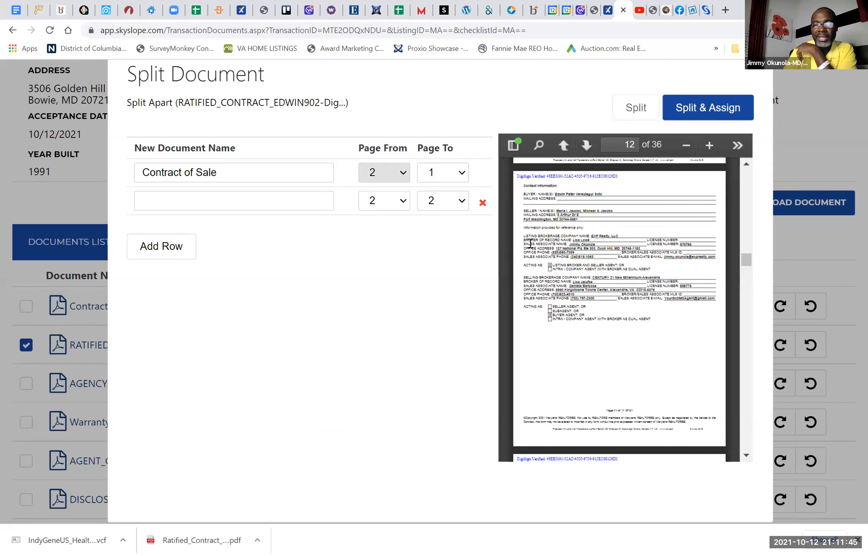
click(460, 176)
click(442, 399)
Step: Name the second split document, starting at page 13, with the checklist item Financing Addendum (Conventional, FHA, VA, ...)
scroll(645, 306, down, 5)
scroll(645, 307, down, 2)
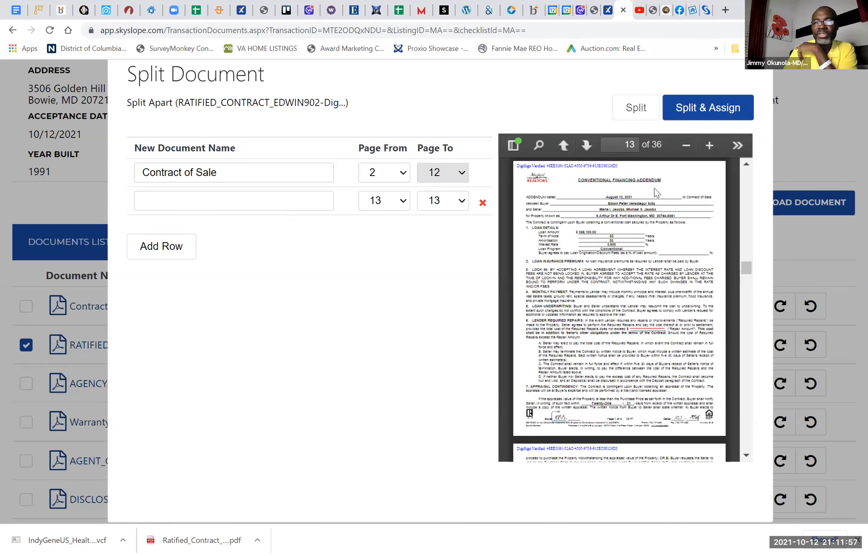
click(298, 207)
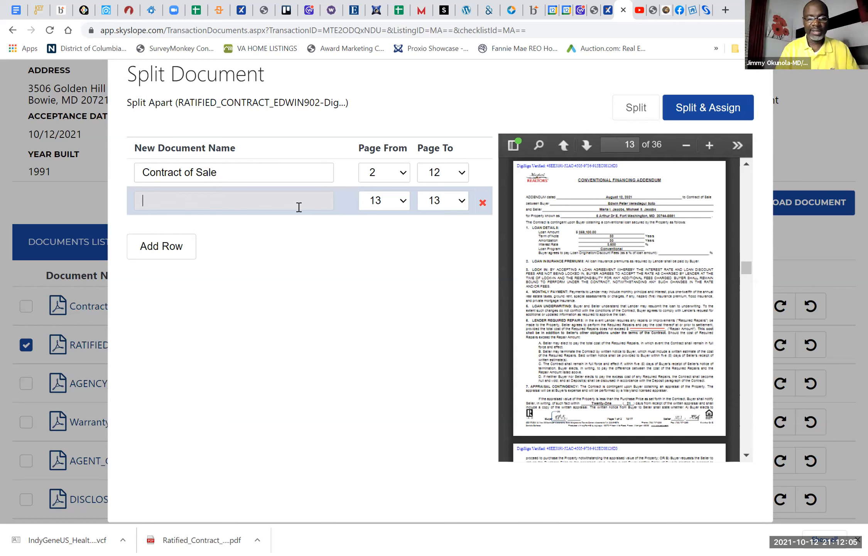
text(FI)
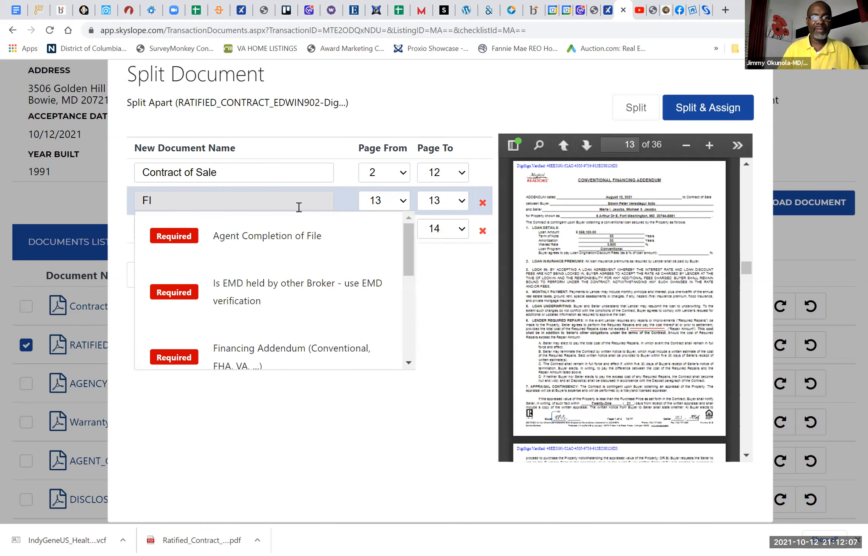
text(N)
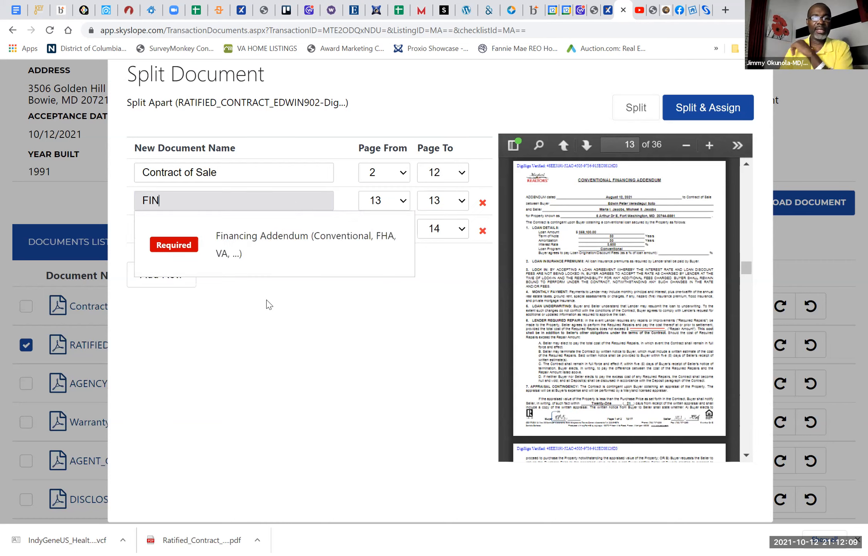
click(298, 234)
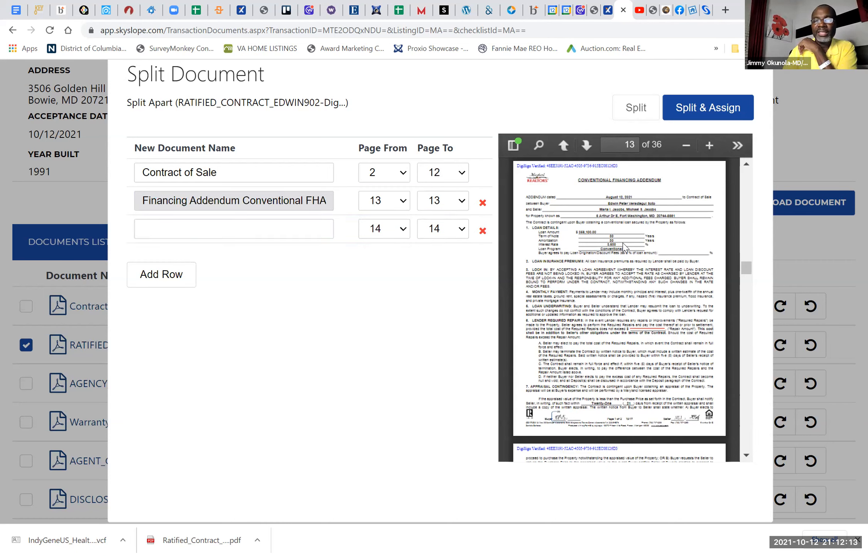
Step: Find where the conventional financing addendum finishes in the preview and set its end page to 14
scroll(615, 262, down, 3)
scroll(615, 262, down, 3)
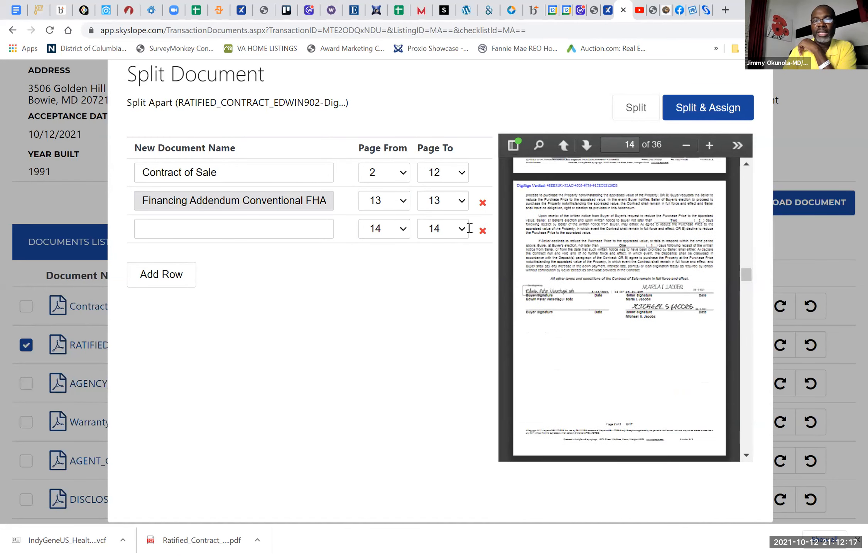
click(441, 207)
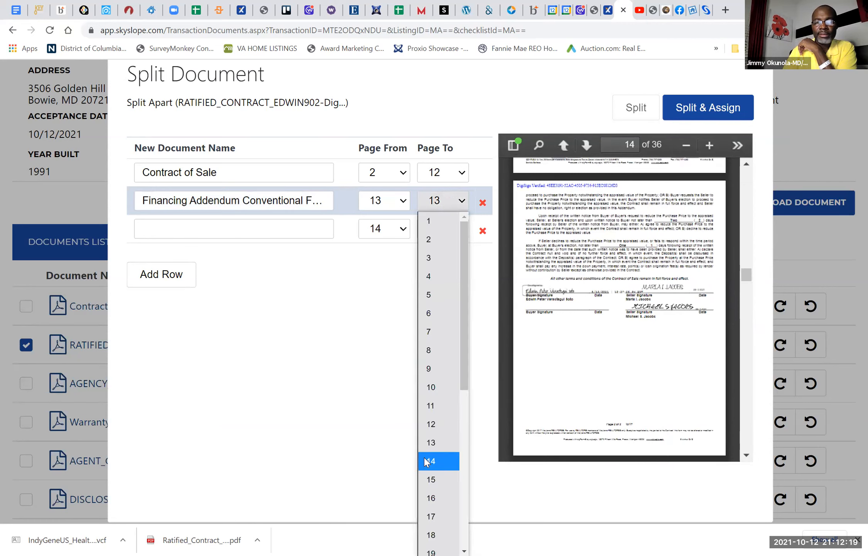
click(429, 462)
Step: Name the third split document, starting at page 15, with the required checklist item MD Property Disclosure/Disclaimer
scroll(632, 310, down, 5)
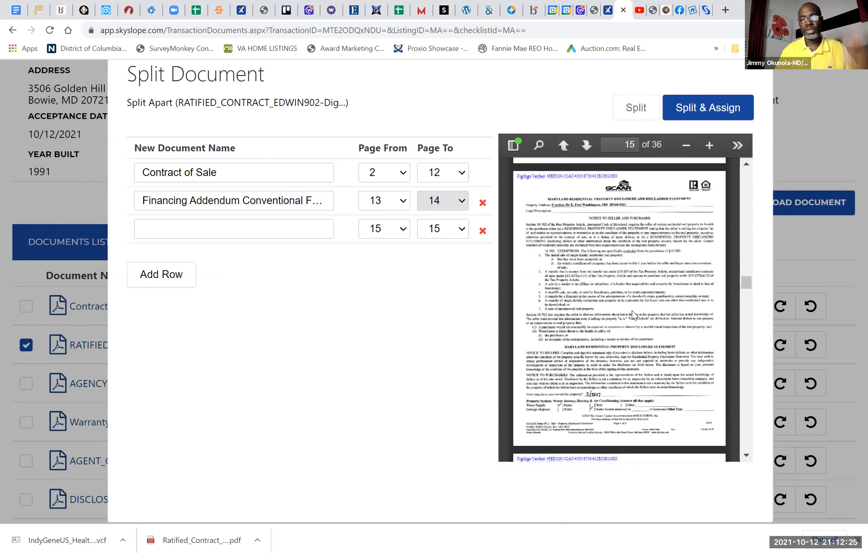
click(300, 230)
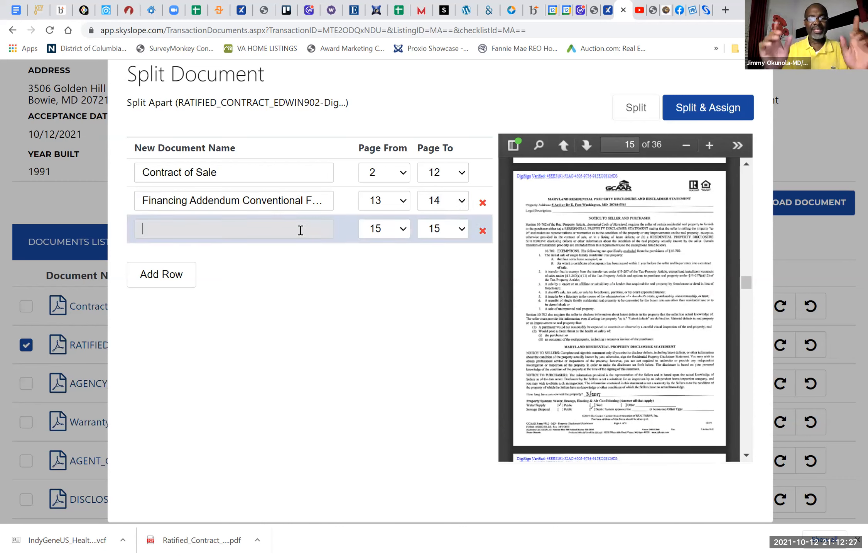
text(DISC)
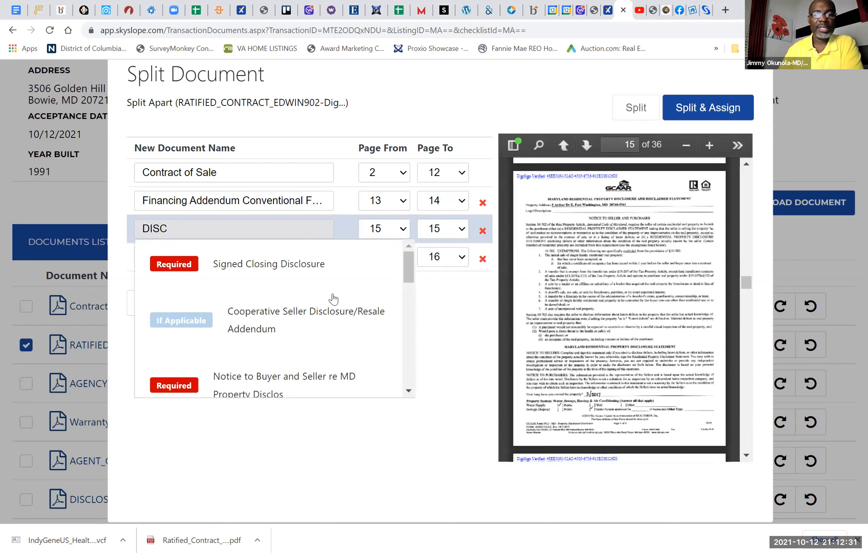
scroll(288, 346, down, 3)
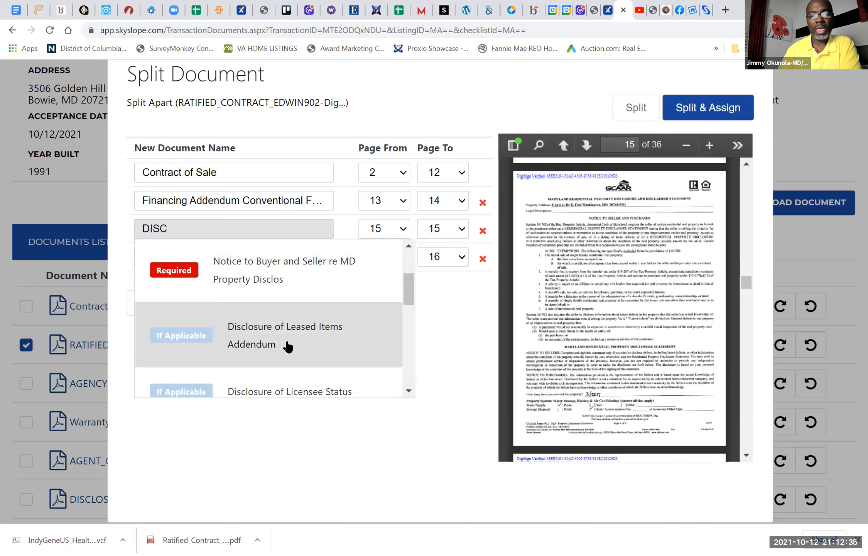
scroll(287, 347, down, 3)
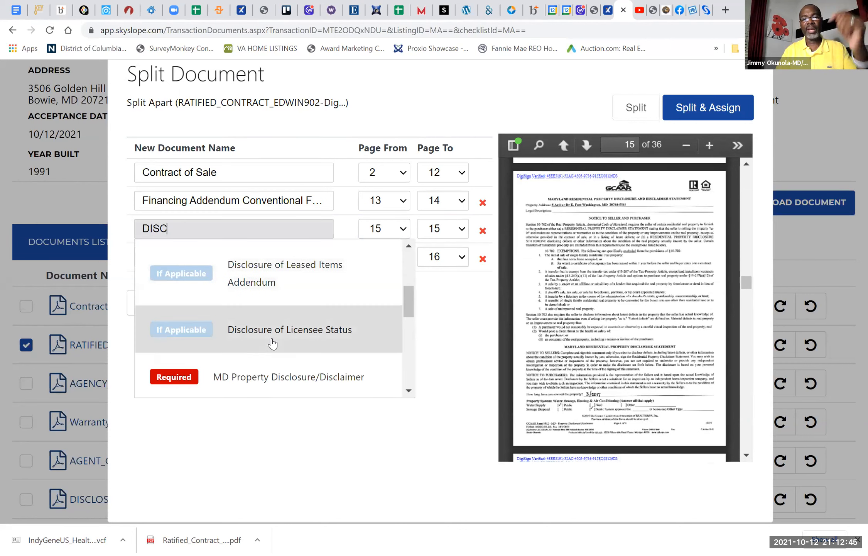
click(279, 377)
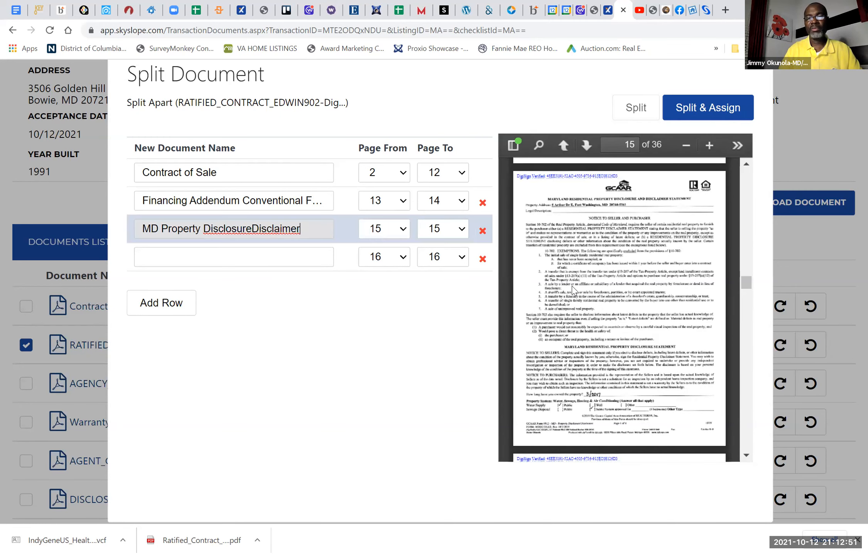
Step: Find where the Maryland property disclosure/disclaimer finishes in the preview and set its end page to 18
scroll(574, 290, down, 8)
scroll(573, 290, down, 10)
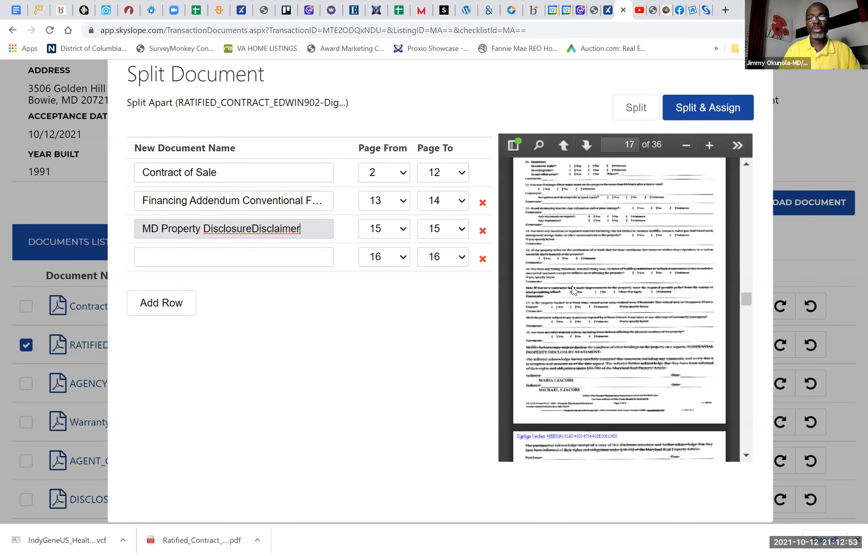
scroll(573, 290, up, 3)
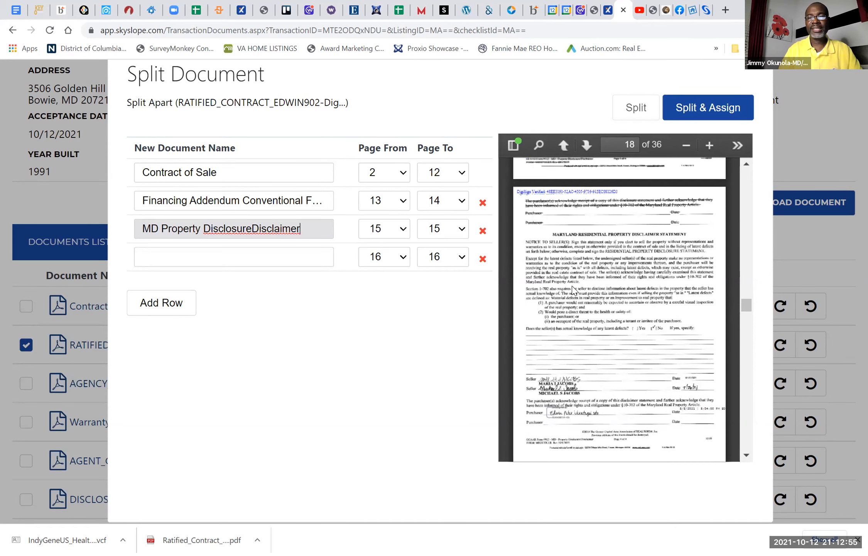
scroll(573, 290, down, 1)
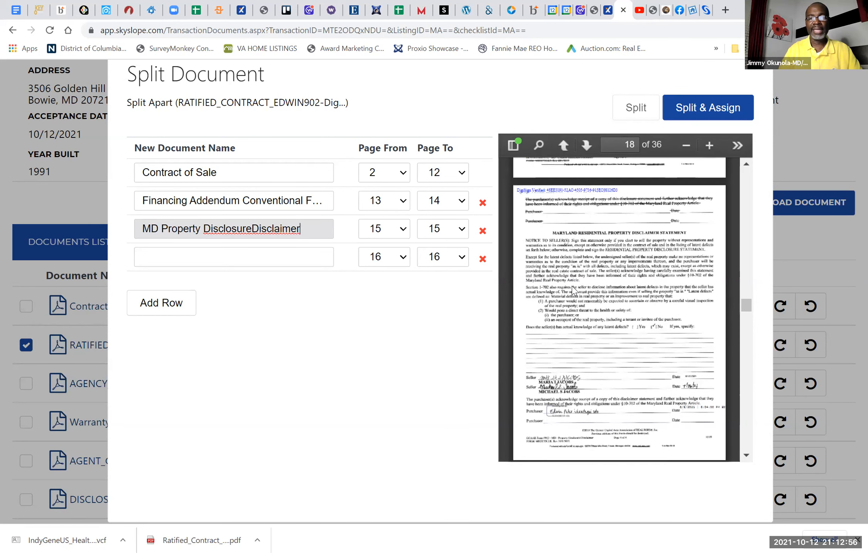
click(441, 230)
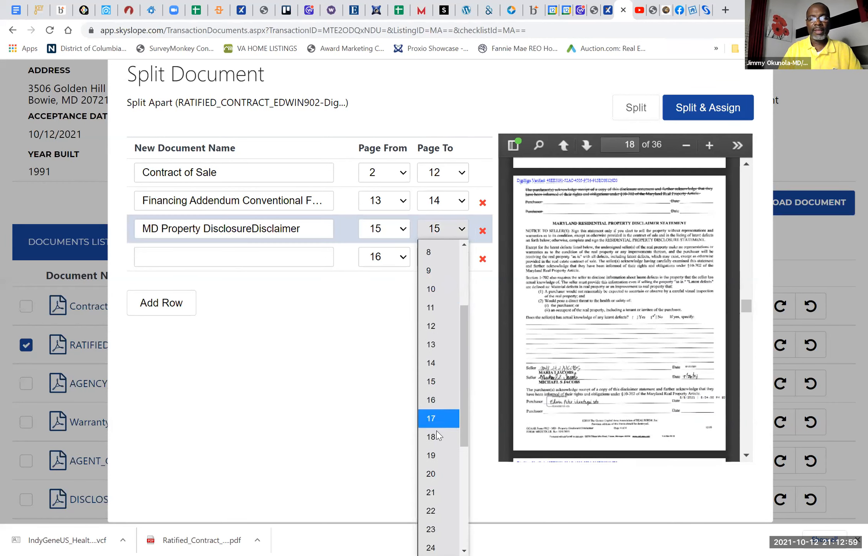
click(437, 436)
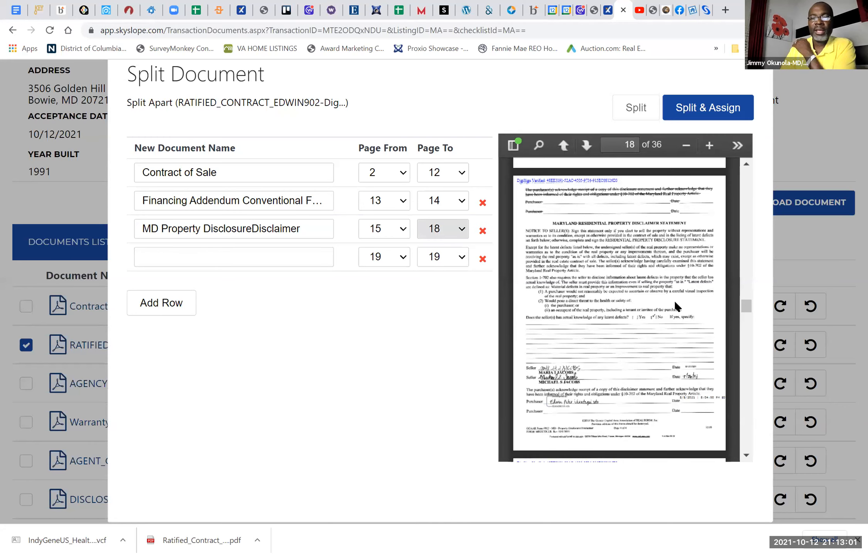
Step: Name the fourth split document with the required checklist item PG County Disclosure and Notice Addendum
scroll(675, 306, down, 5)
scroll(675, 304, down, 5)
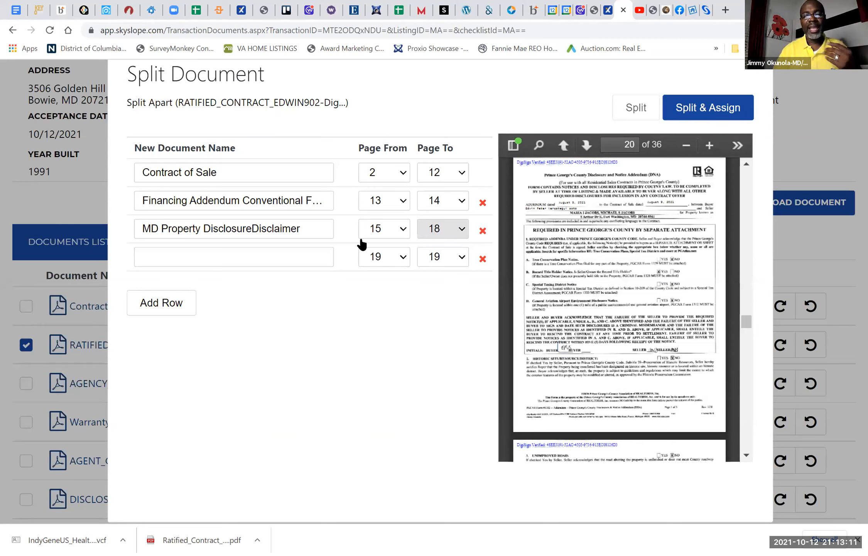
click(279, 260)
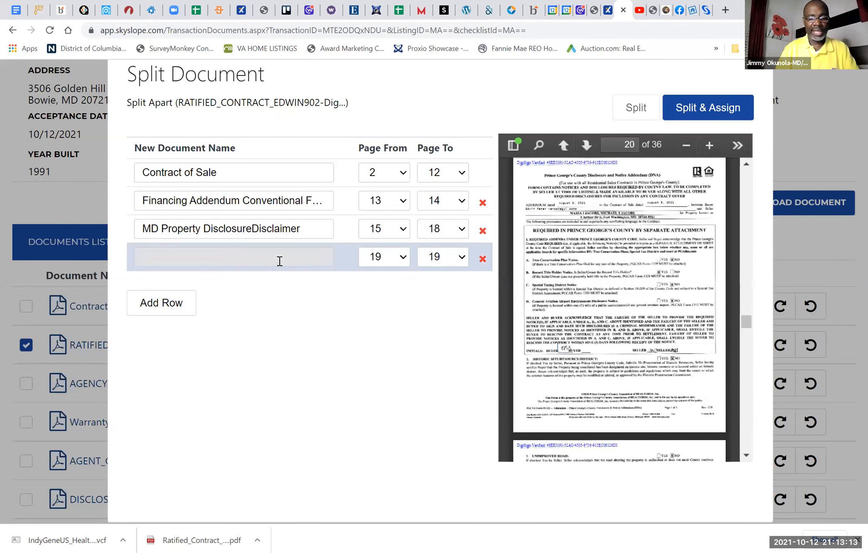
text(DN)
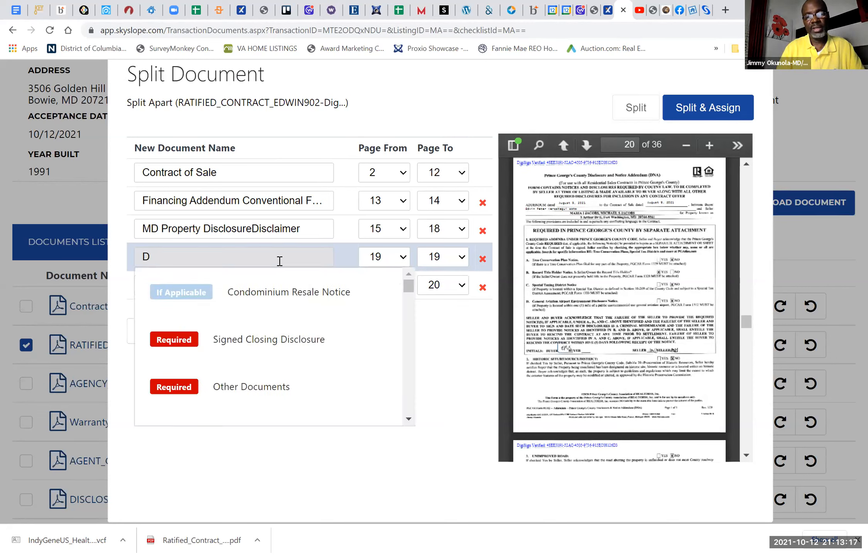
key(BackSpace)
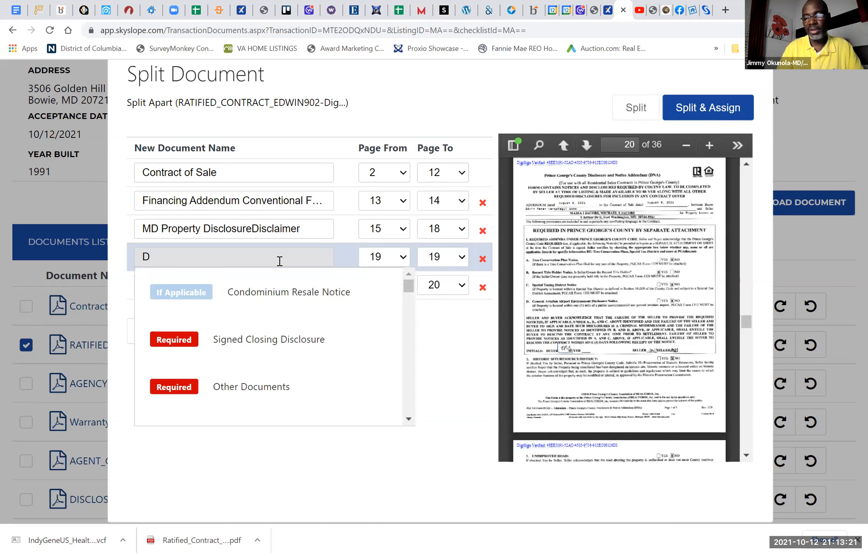
text(COUNT)
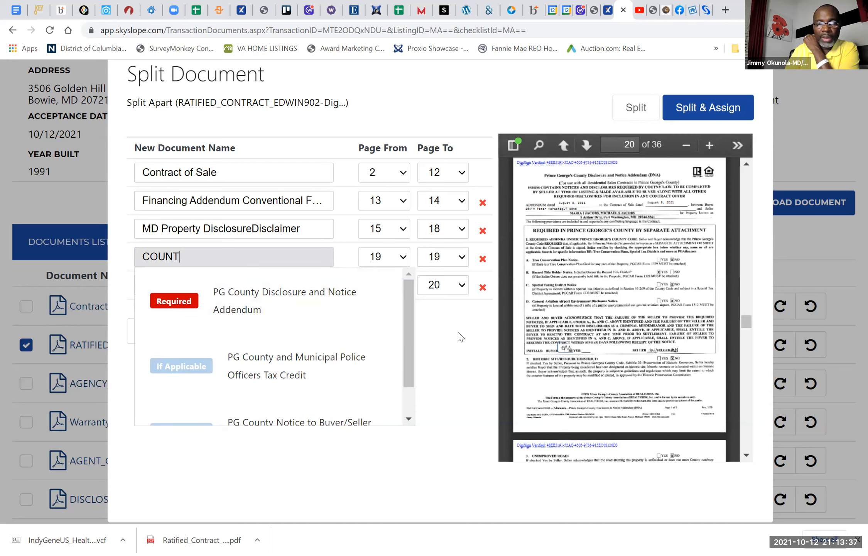
click(249, 307)
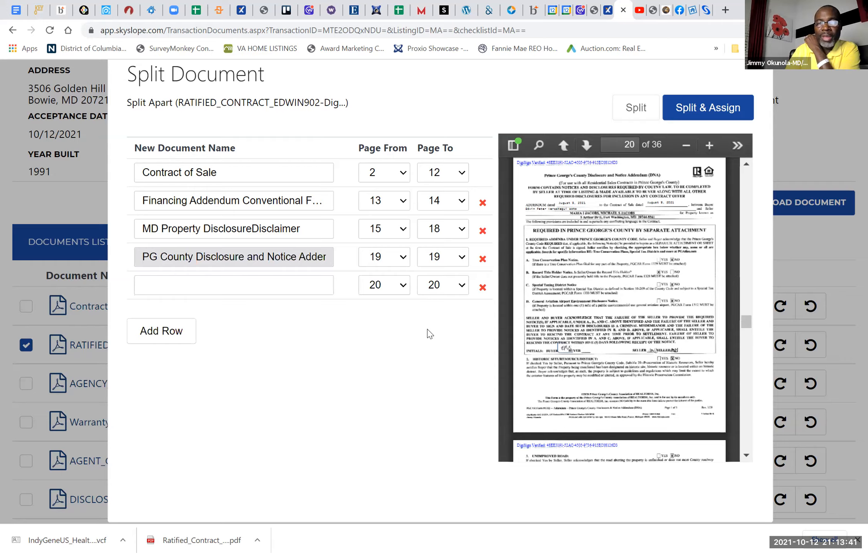
Step: Set the start page of the PG County Disclosure and Notice Addendum to 20
scroll(428, 329, up, 3)
scroll(645, 301, up, 1)
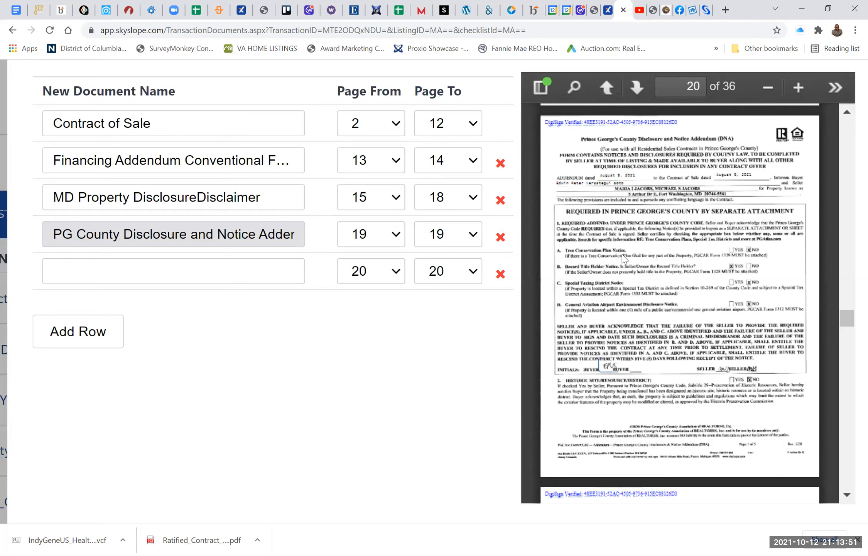
click(395, 239)
scroll(370, 407, down, 3)
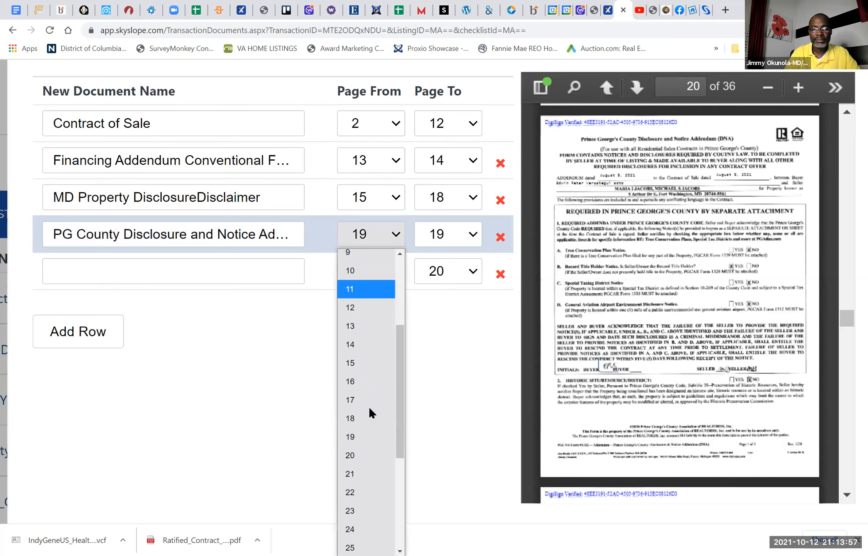
click(354, 454)
Step: Find the last page of the PG County addendum in the preview and set its end page to 24
scroll(687, 293, down, 10)
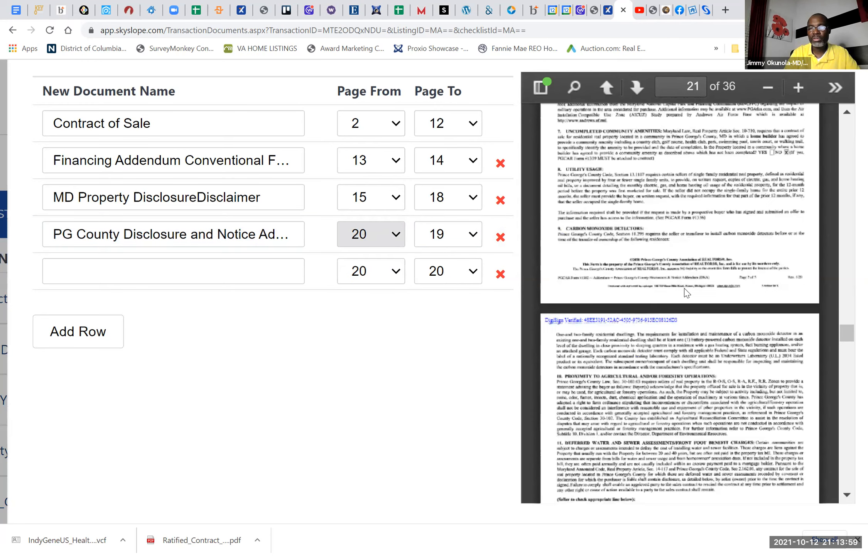
scroll(687, 293, down, 7)
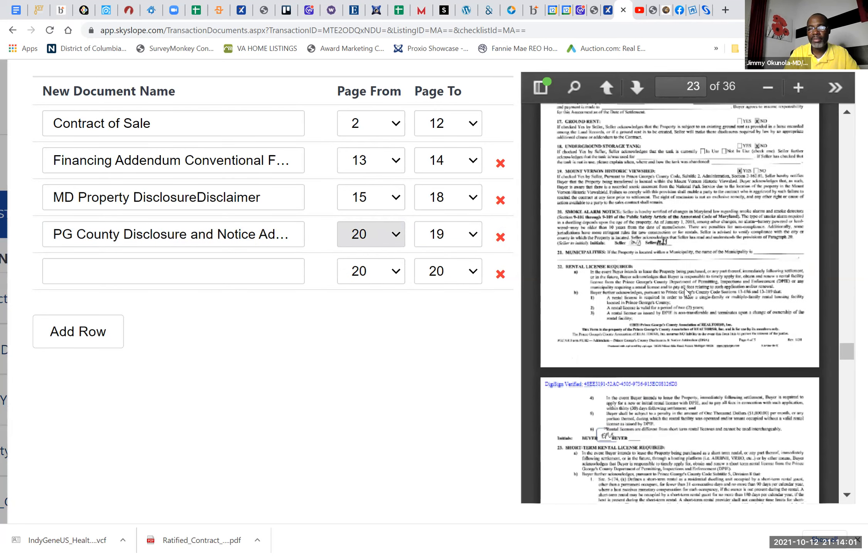
scroll(687, 292, down, 6)
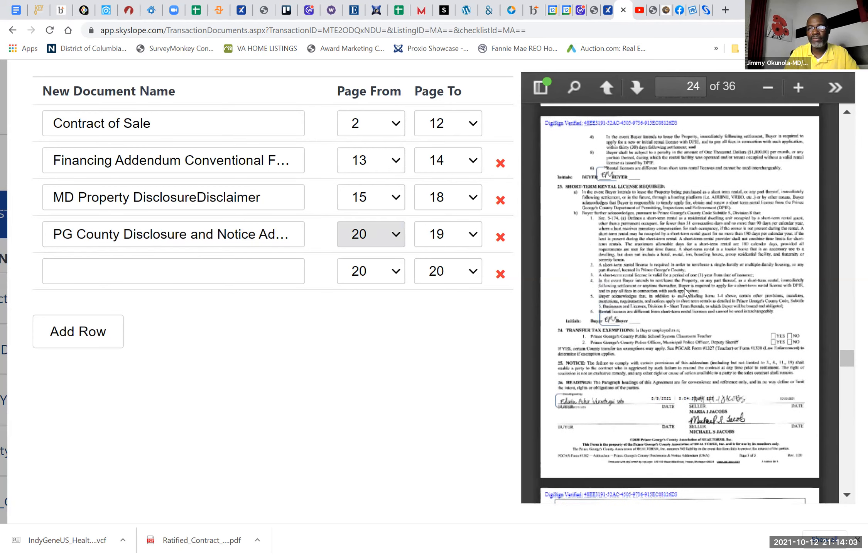
click(458, 236)
scroll(436, 488, down, 1)
scroll(436, 488, down, 5)
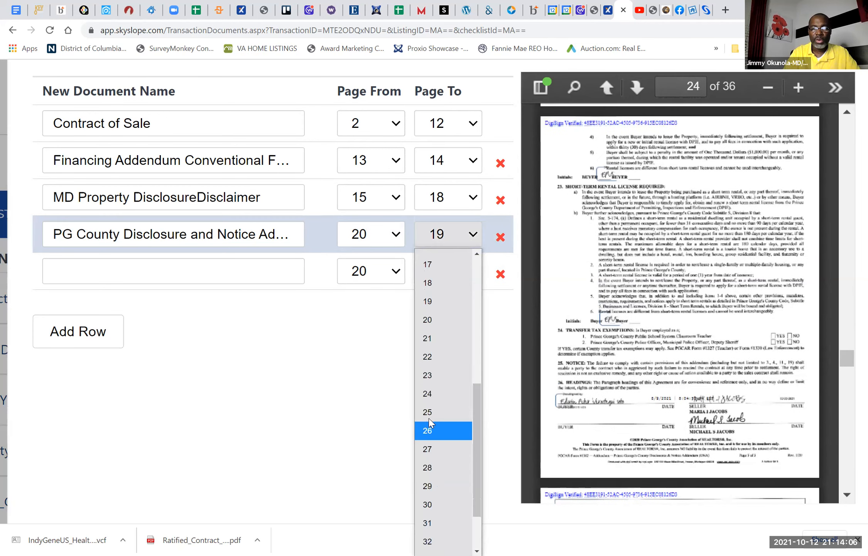
click(429, 397)
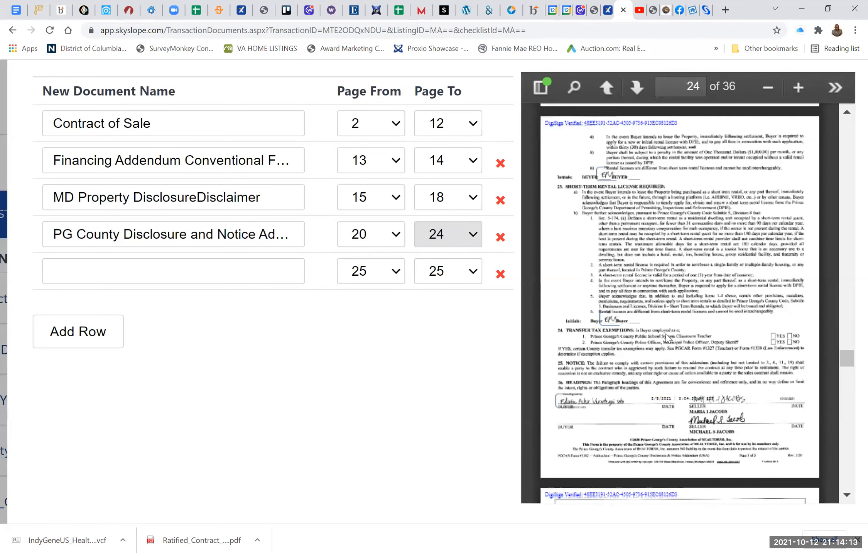
Step: Name the fifth split document, starting at page 25, with the required checklist item Notice to Buyer and Seller re MD Property Disclos
scroll(666, 337, down, 3)
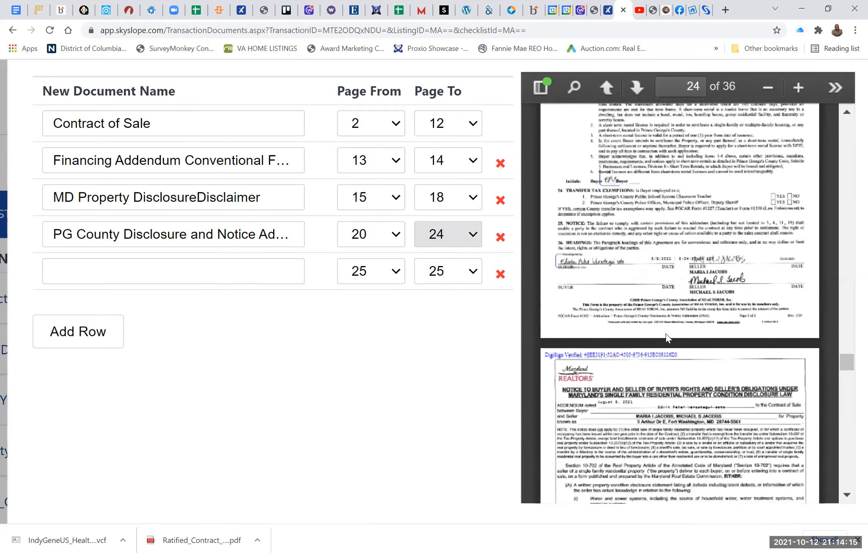
scroll(666, 337, down, 2)
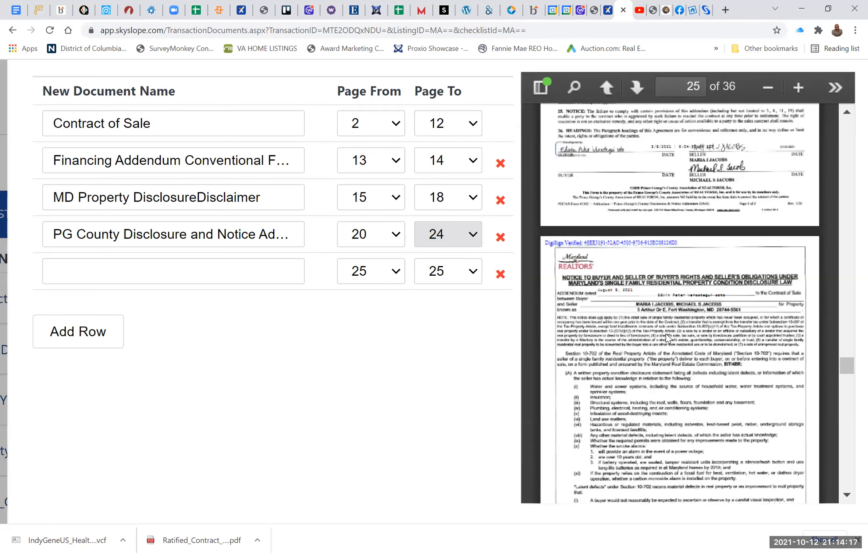
scroll(666, 336, down, 2)
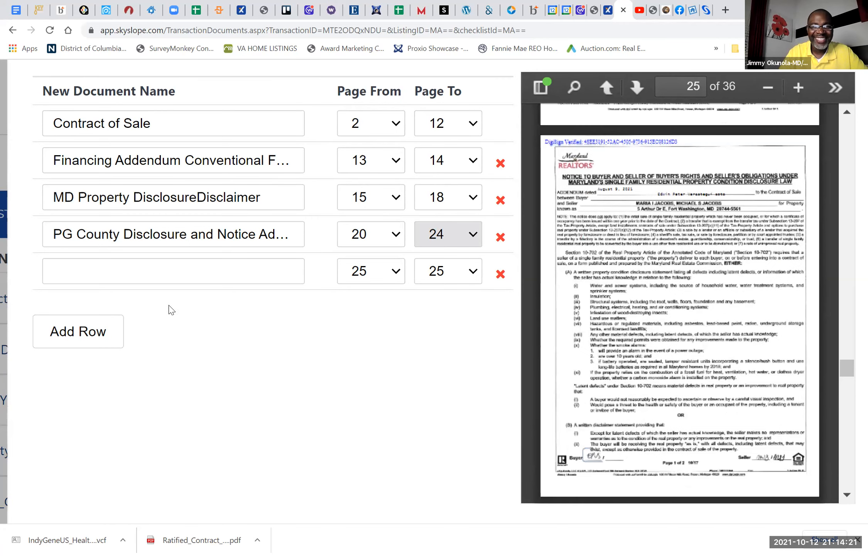
click(177, 270)
click(177, 270)
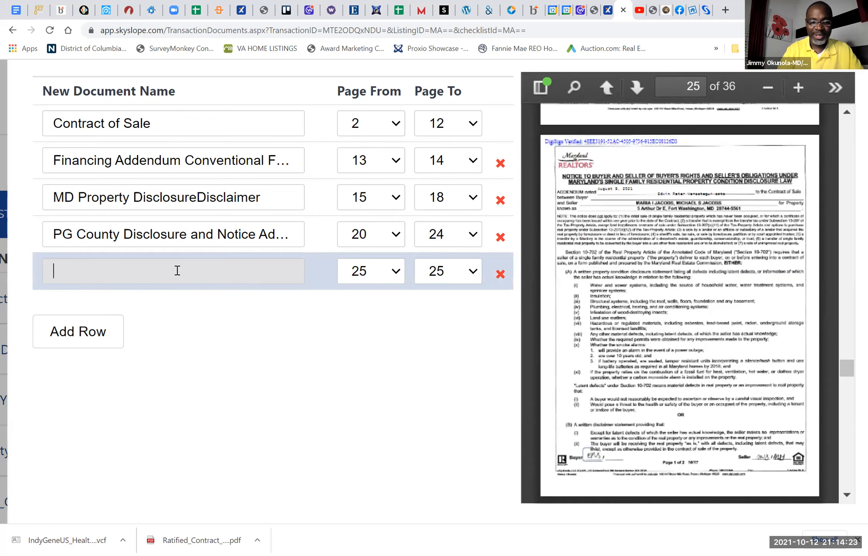
text(NOTICE)
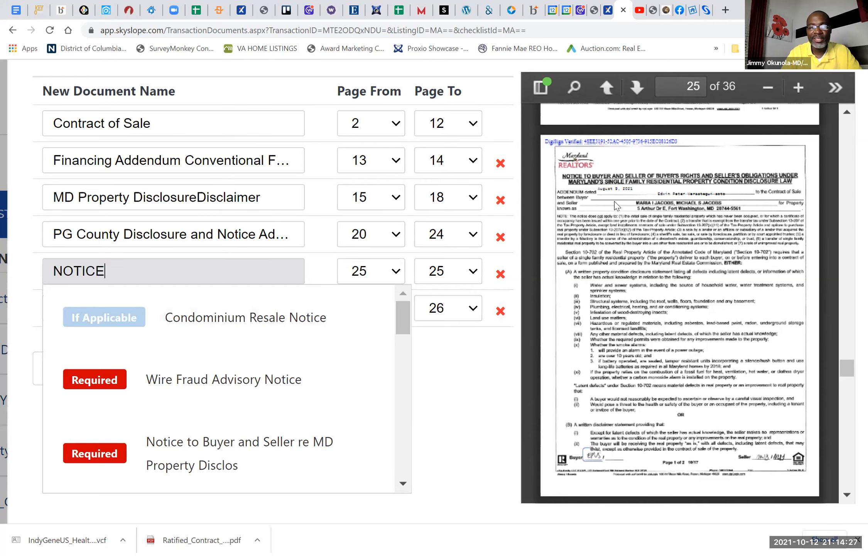
scroll(232, 450, down, 1)
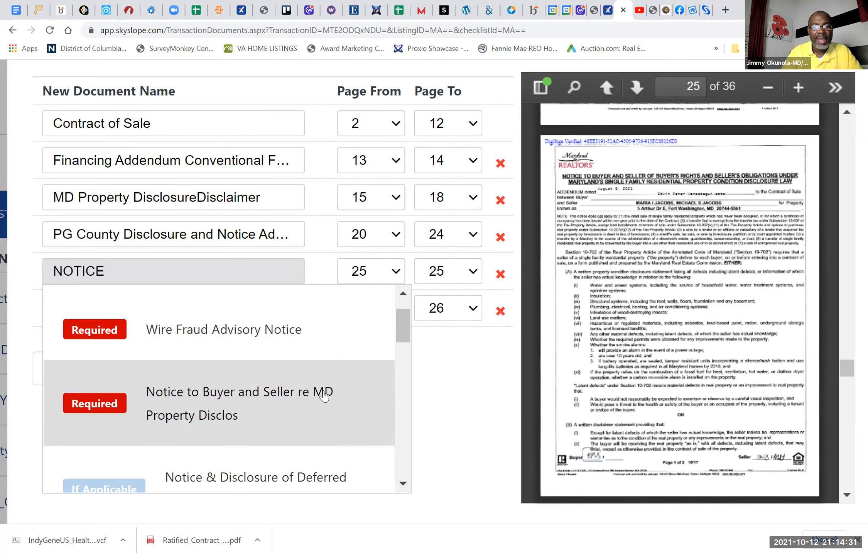
click(200, 423)
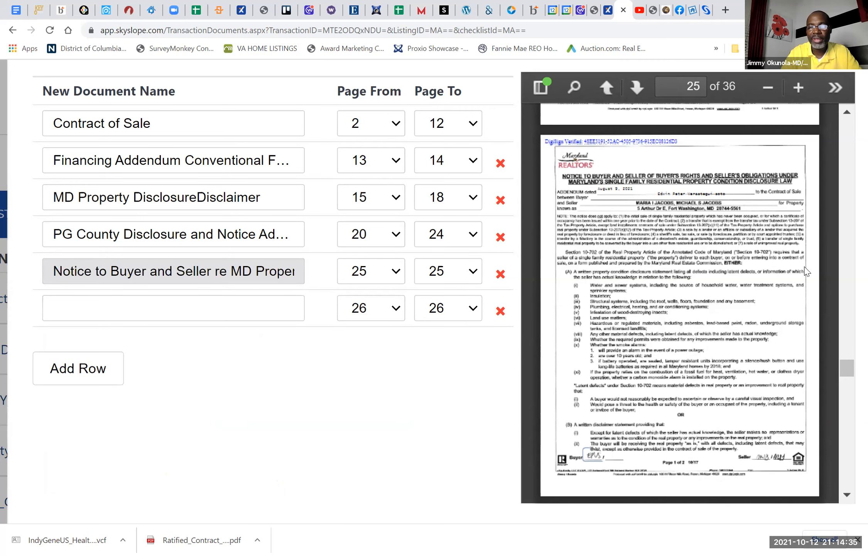
Step: Find where the notice to buyer and seller finishes in the preview and set its end page to 26
scroll(736, 297, down, 5)
scroll(735, 297, down, 3)
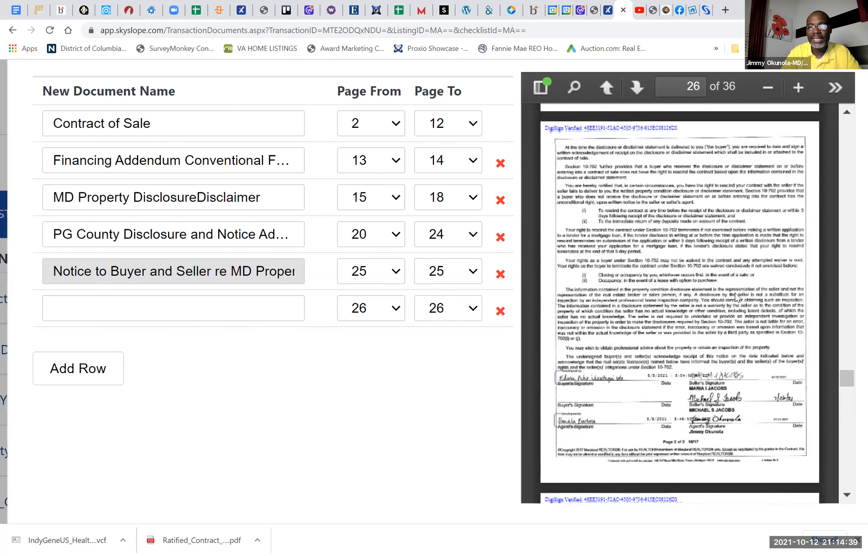
click(460, 281)
scroll(458, 408, down, 5)
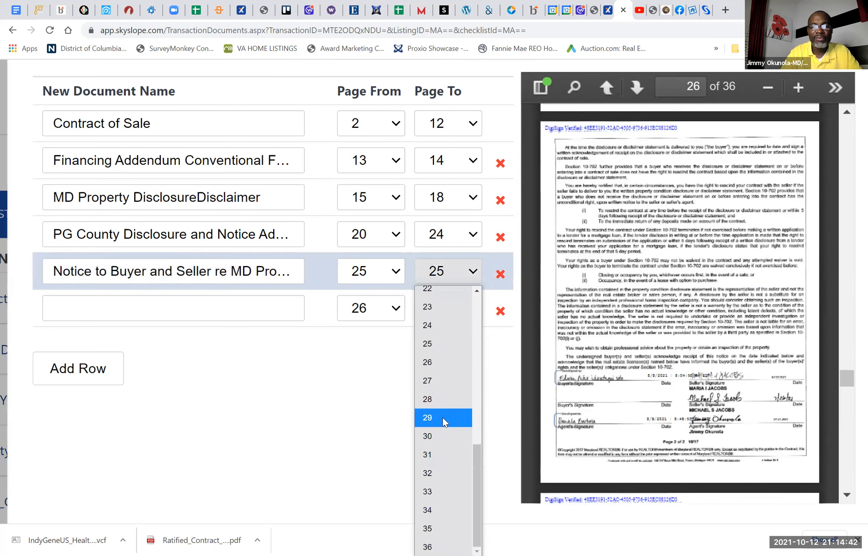
click(432, 363)
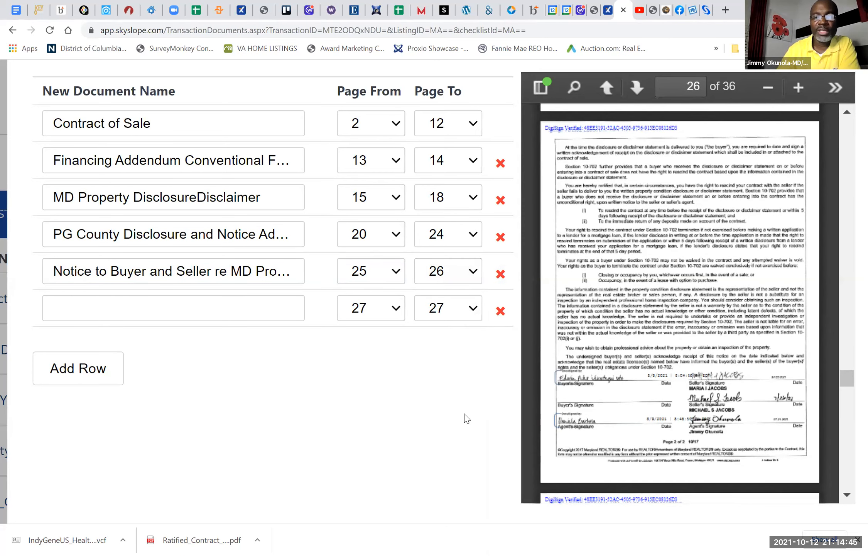
Step: Split the ratified contract and assign the named documents to their checklist items, and go to the transaction checklist
scroll(467, 418, down, 5)
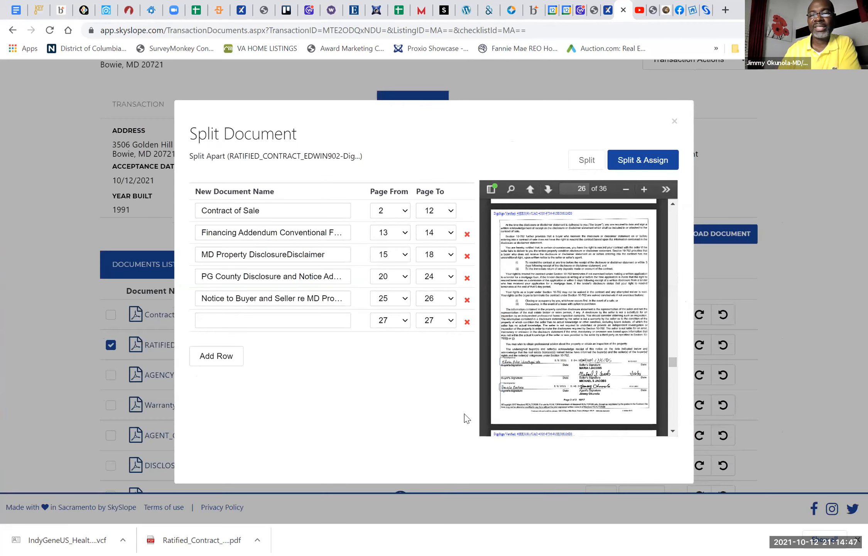
click(643, 162)
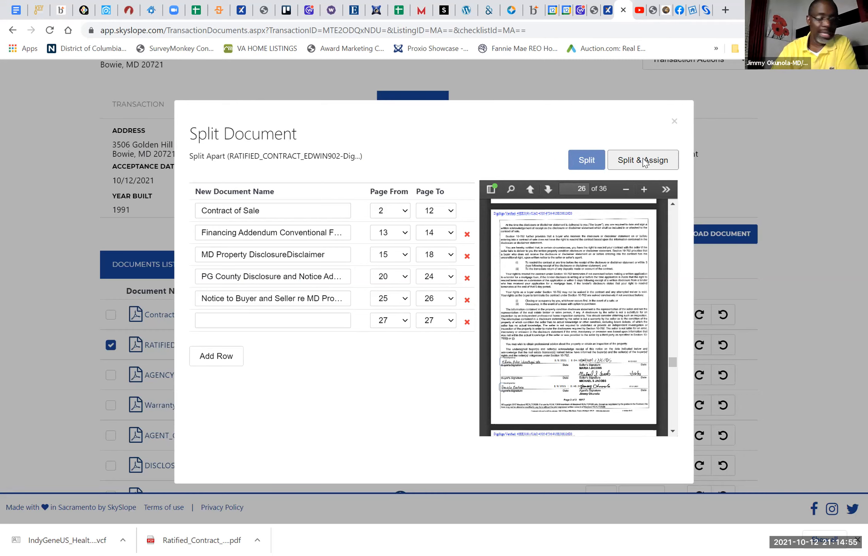
click(643, 160)
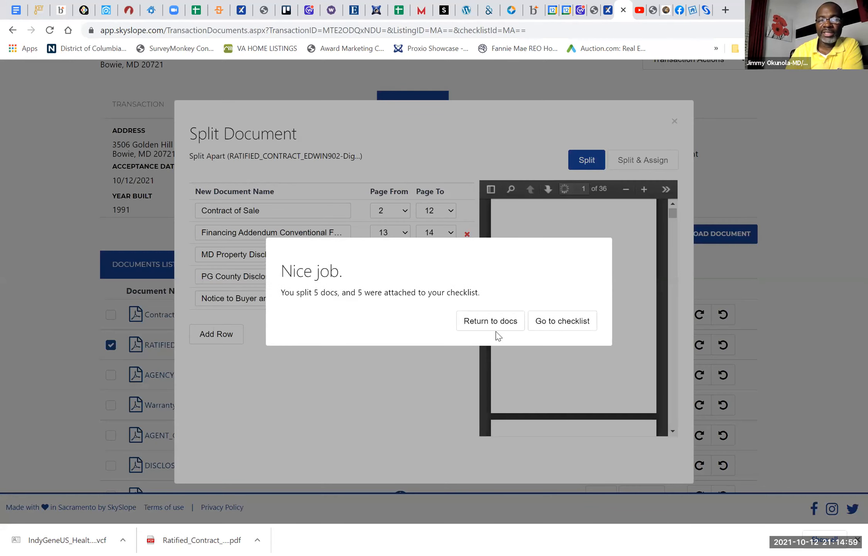
click(571, 323)
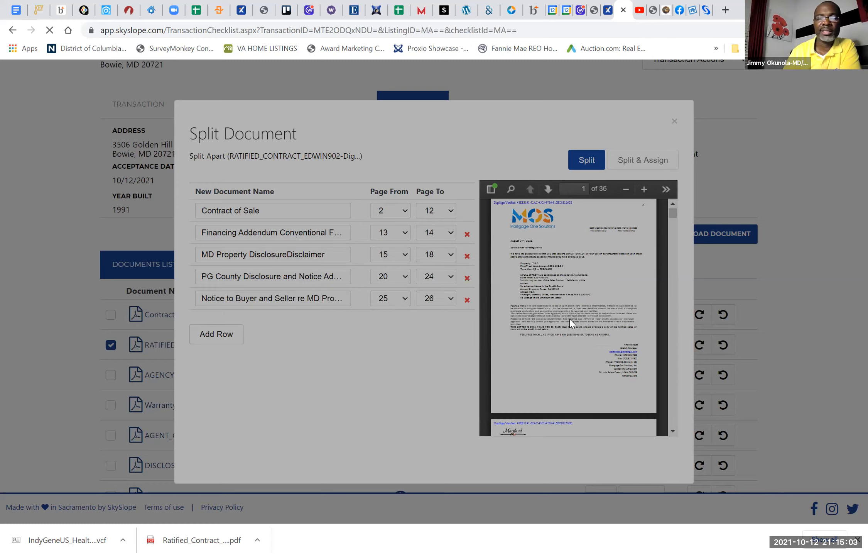
Step: Assign 280_mls.pdf to the MLS - Short Listing item of the sales documentation checklist
scroll(522, 160, down, 7)
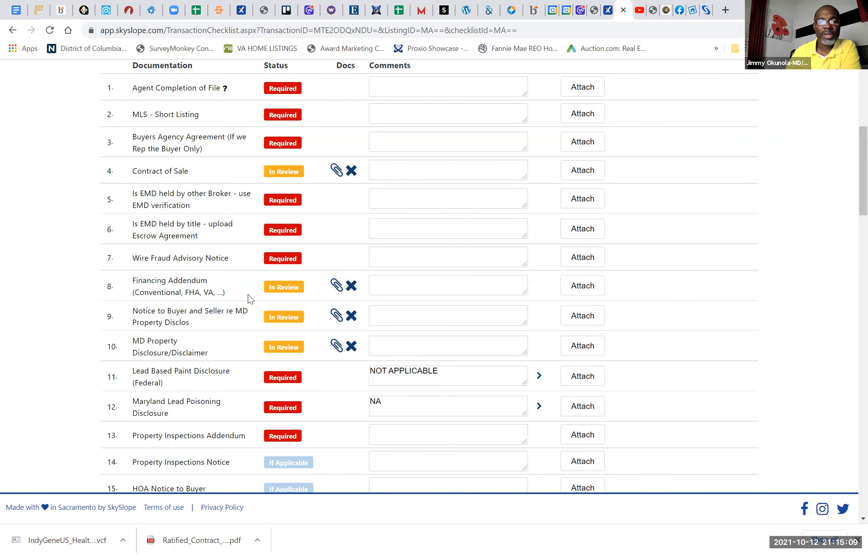
scroll(429, 386, down, 3)
scroll(428, 387, up, 4)
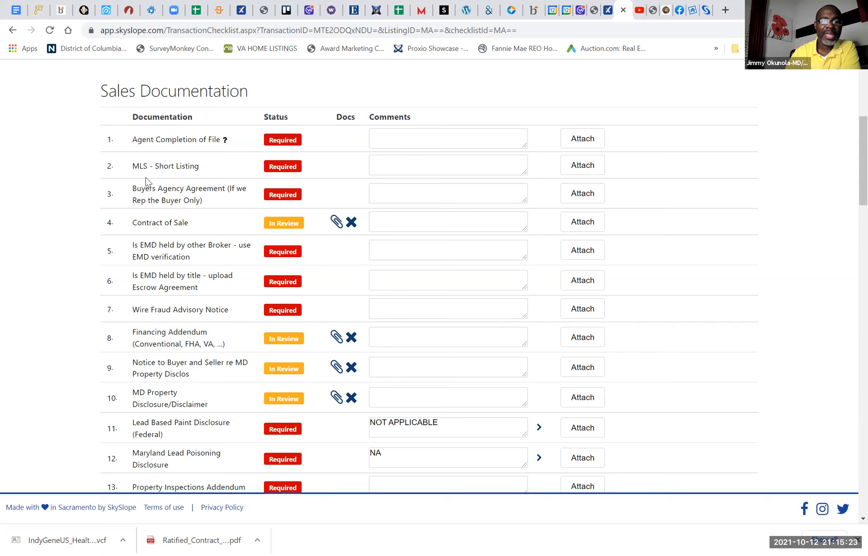
click(581, 169)
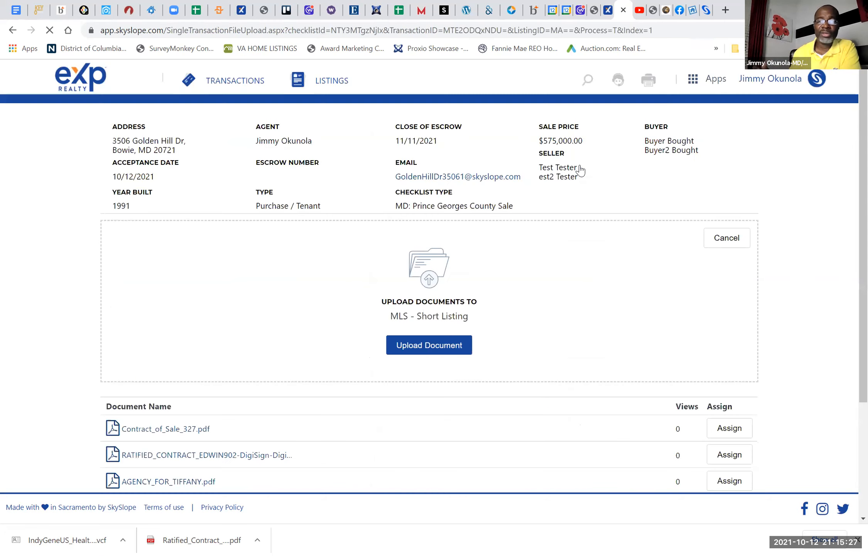
scroll(580, 170, down, 4)
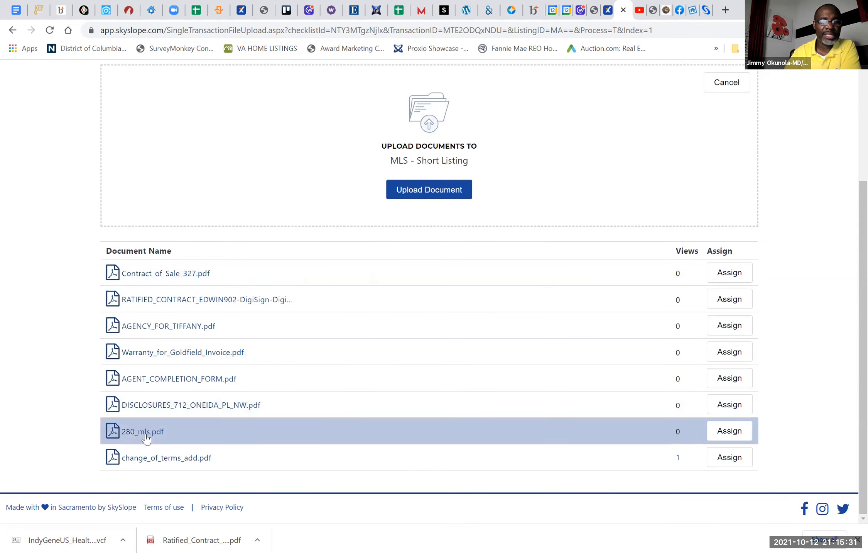
click(731, 434)
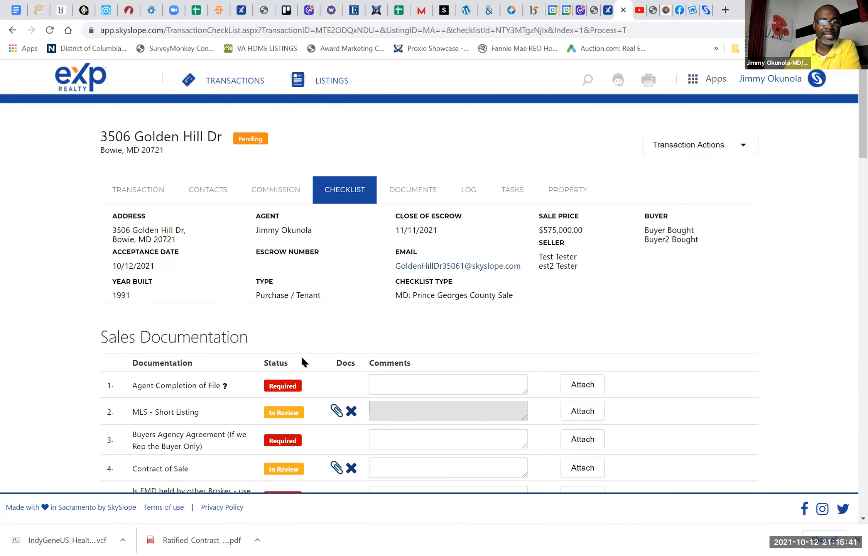
Step: Assign AGENT_COMPLETION_FORM.pdf to the Agent Completion of File checklist item
scroll(302, 358, down, 2)
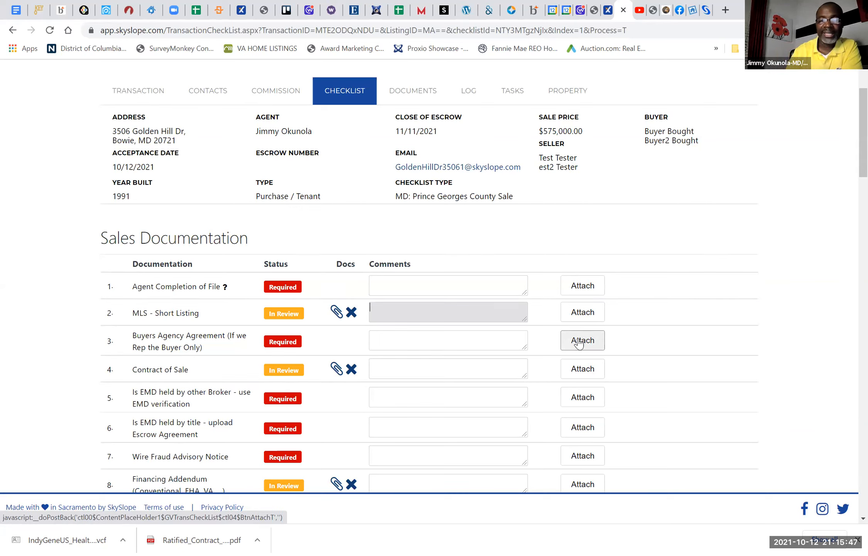
scroll(578, 343, down, 5)
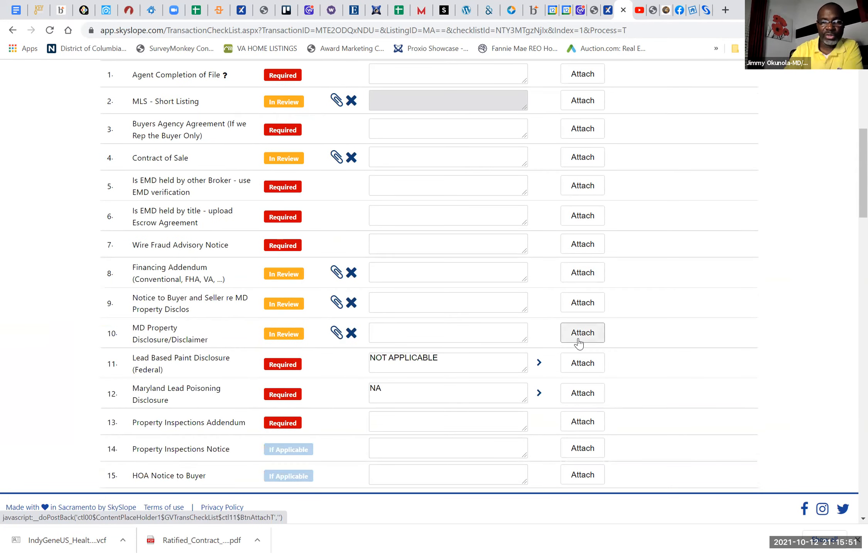
scroll(579, 343, up, 8)
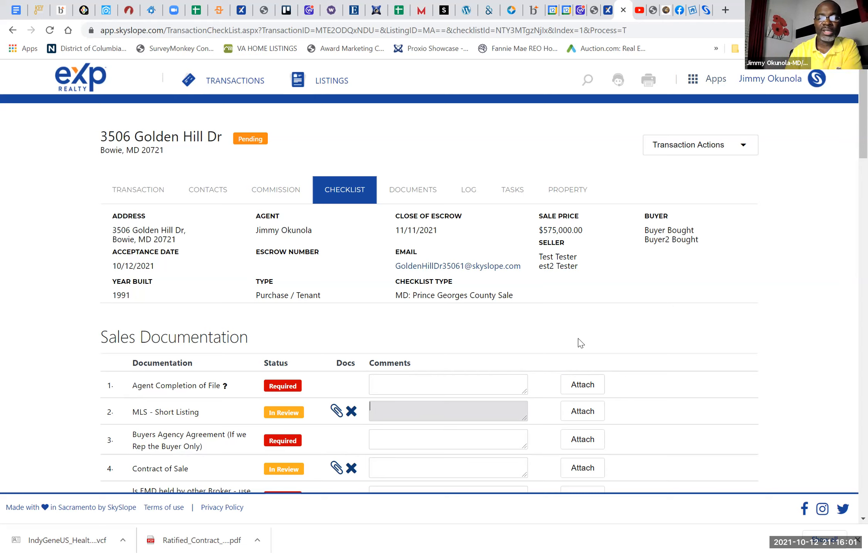
click(589, 387)
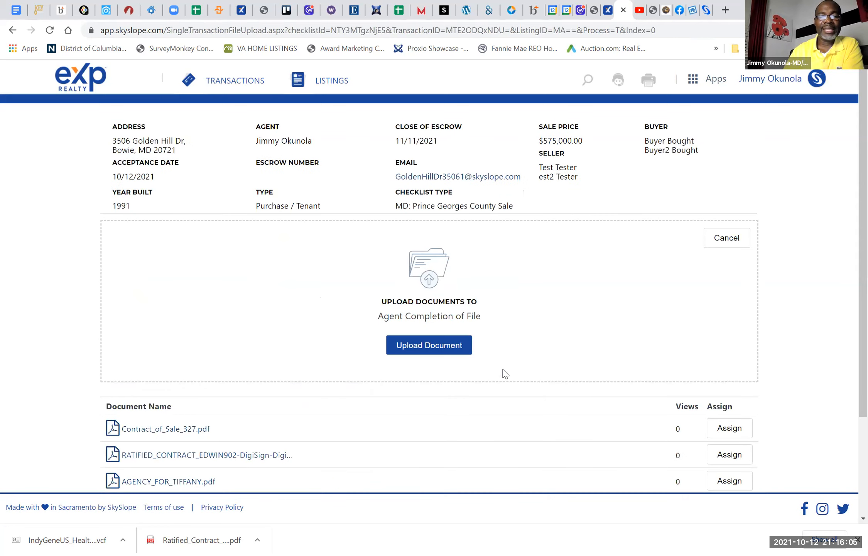
scroll(504, 374, down, 3)
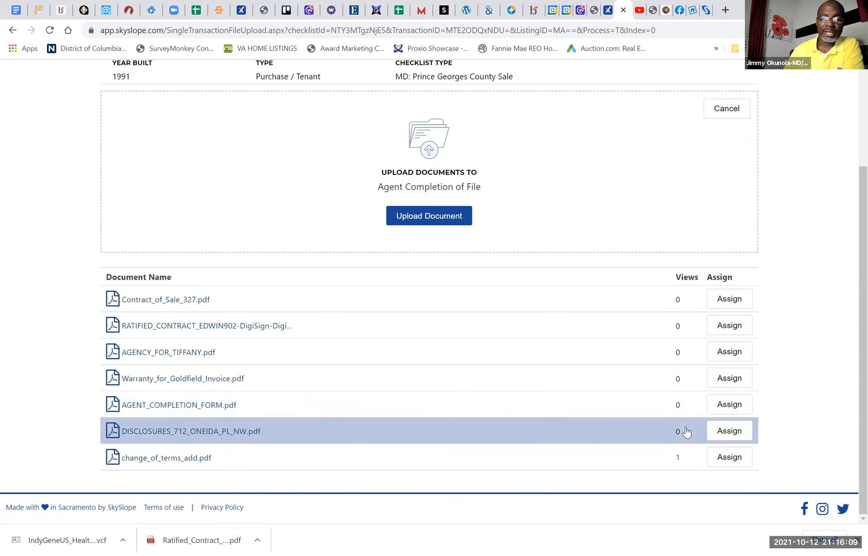
click(730, 405)
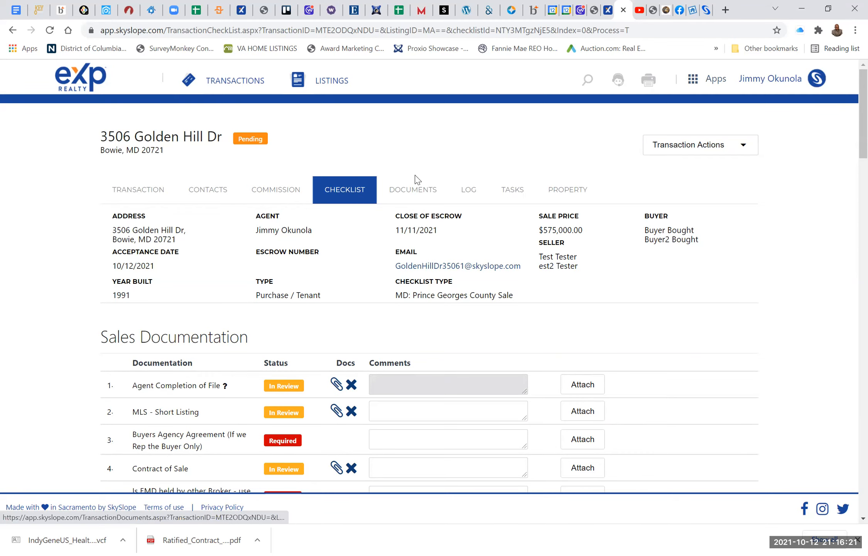
Step: Open the document attached to Agent Completion of File, read its instructions on broker review, and close it
click(336, 384)
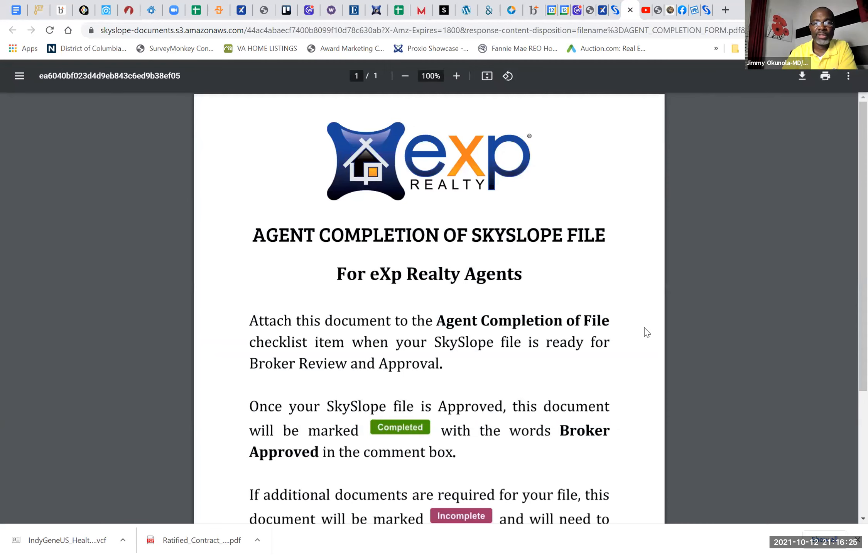
scroll(647, 332, down, 2)
scroll(647, 333, down, 3)
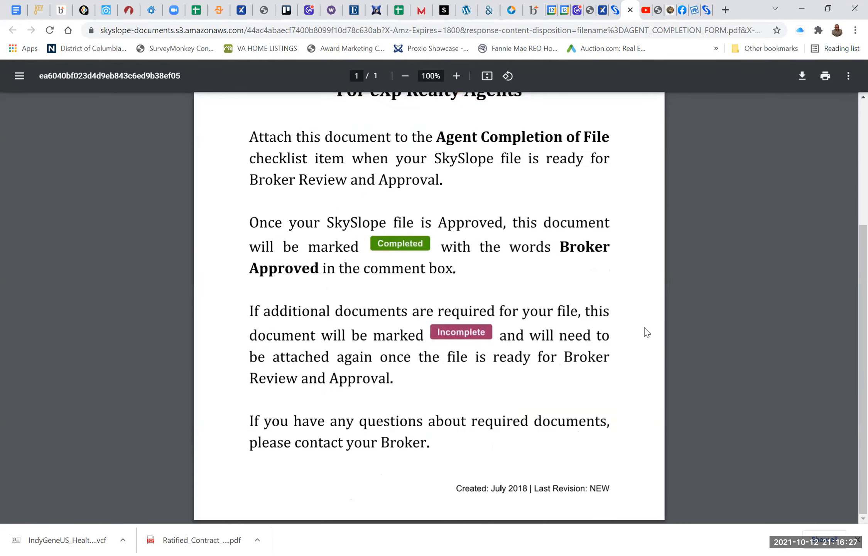
scroll(647, 333, up, 5)
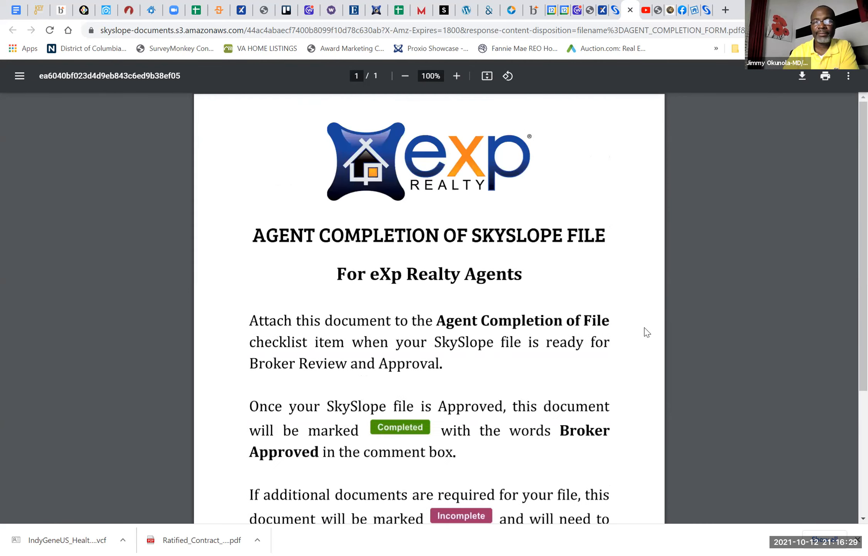
click(630, 11)
Step: Remove the attached completion form from the Agent Completion of File checklist item
scroll(475, 256, up, 3)
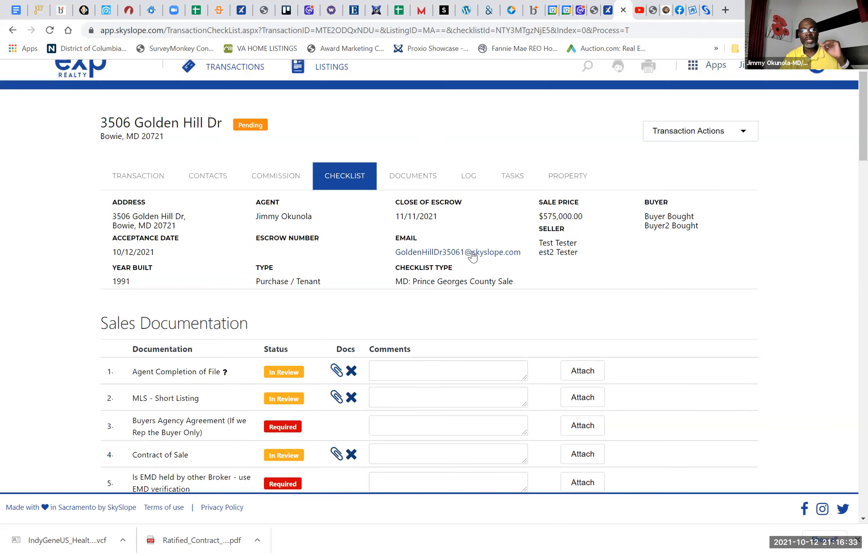
scroll(472, 256, up, 1)
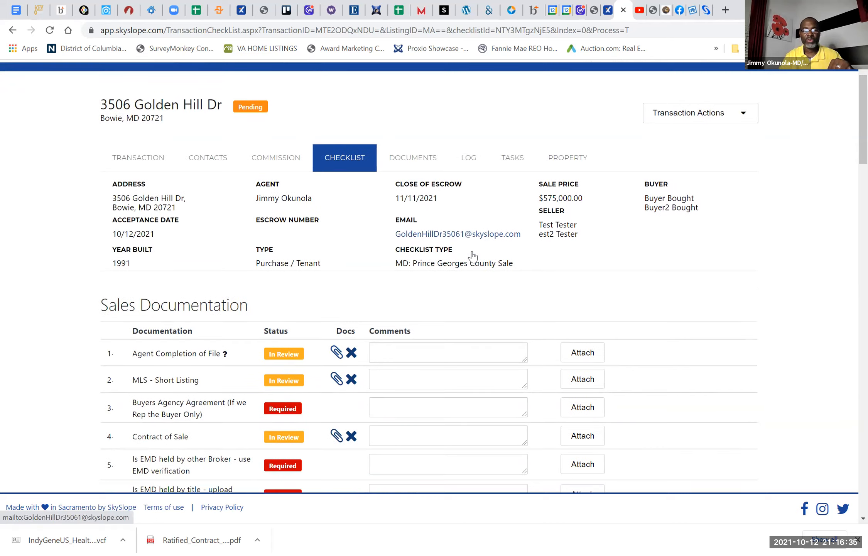
scroll(351, 313, down, 4)
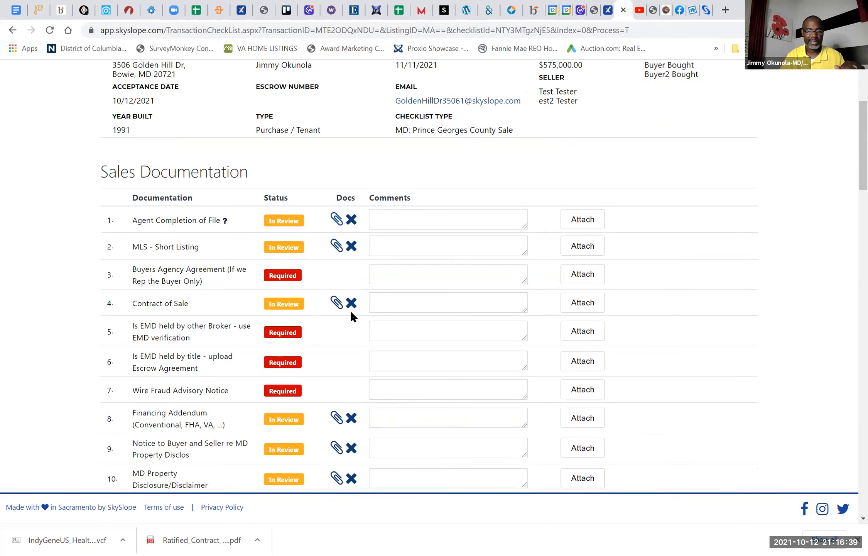
scroll(350, 310, down, 1)
scroll(351, 310, up, 5)
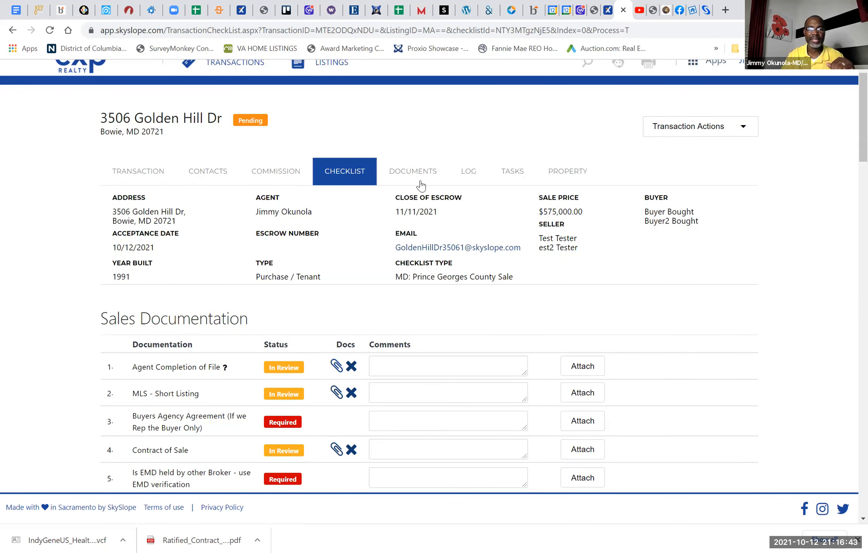
scroll(358, 338, down, 4)
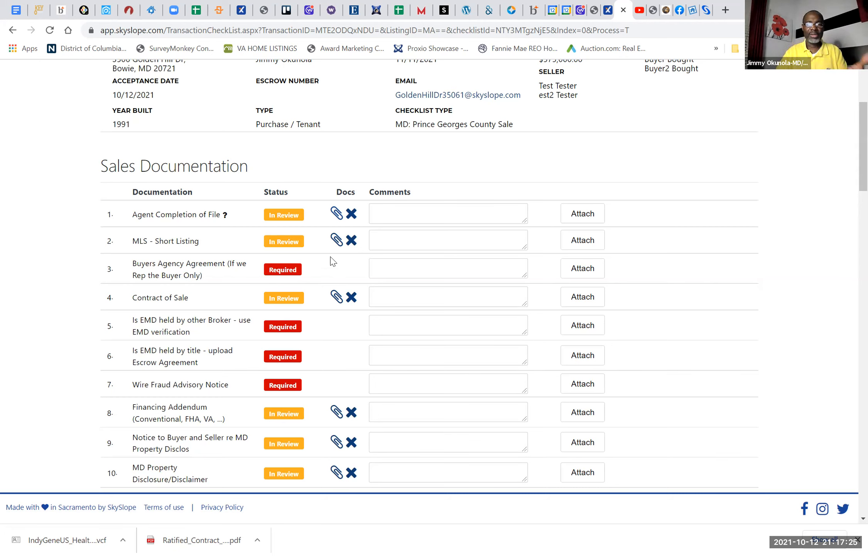
click(351, 218)
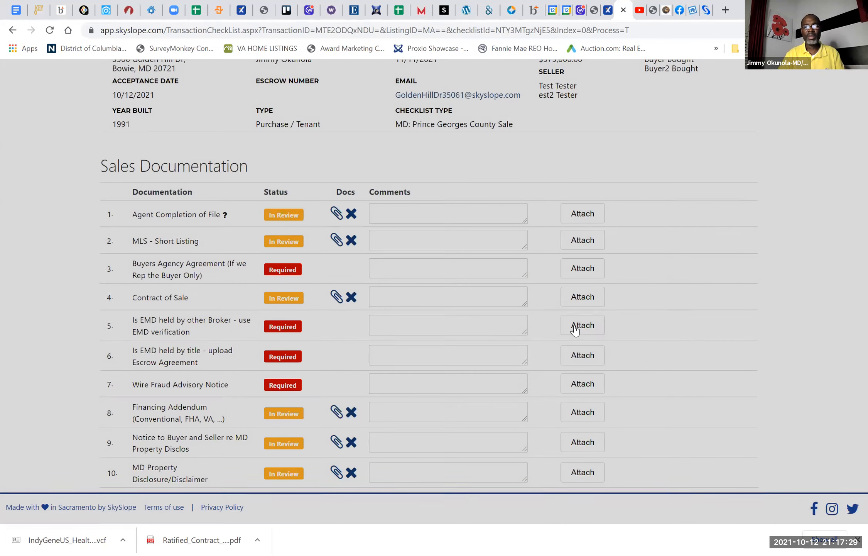
Step: View the transaction's documents, and go from the home page to the company folder of the office working documents
scroll(575, 329, up, 3)
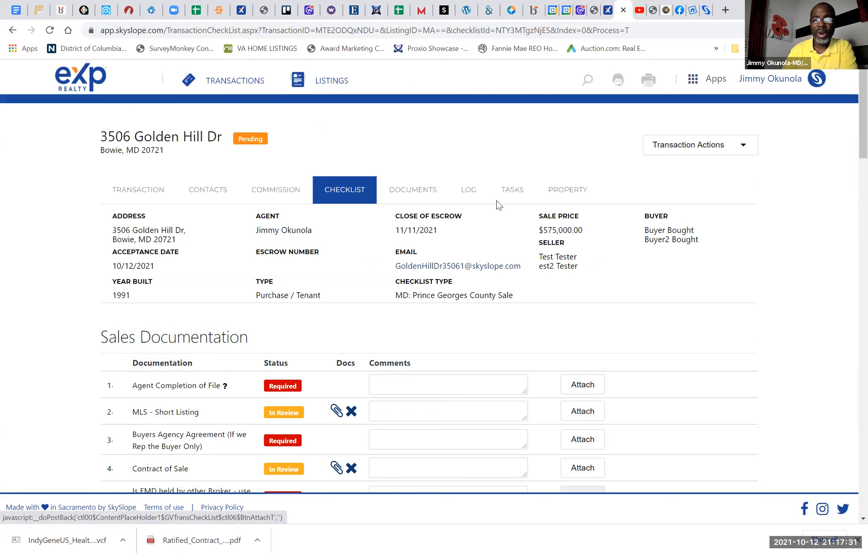
click(417, 193)
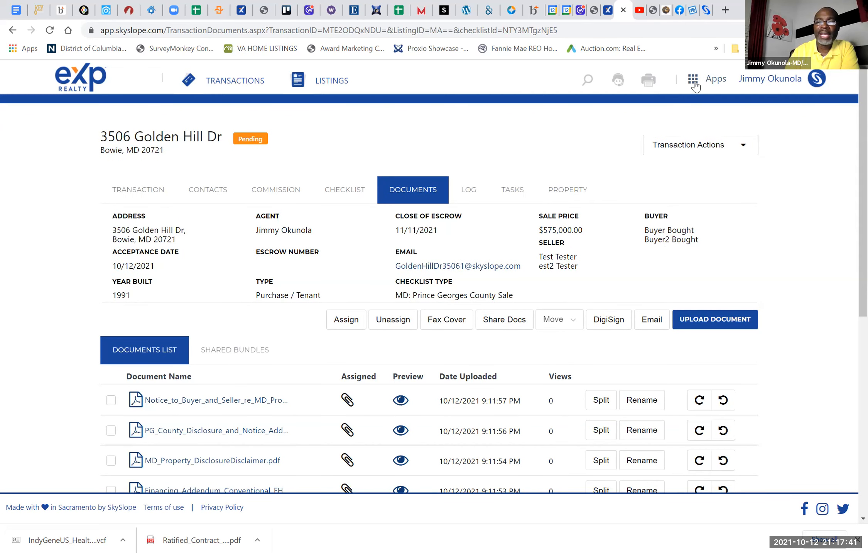
click(80, 81)
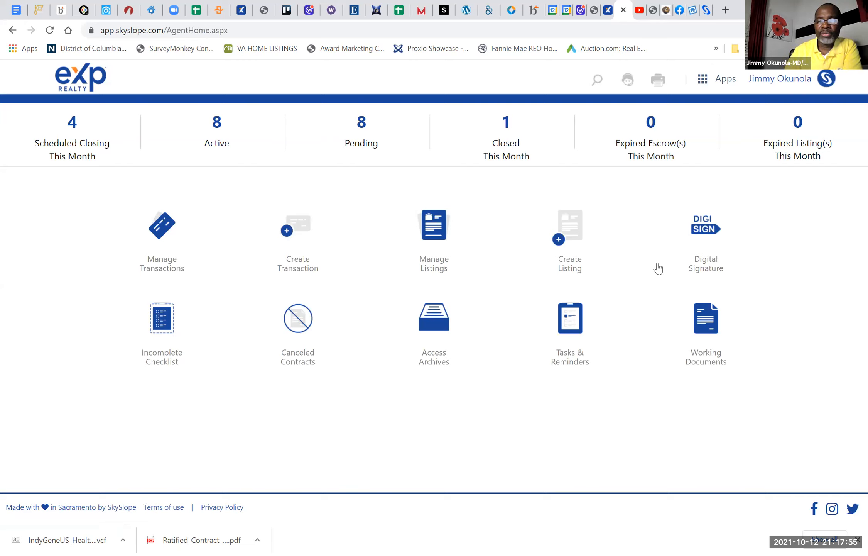
click(712, 329)
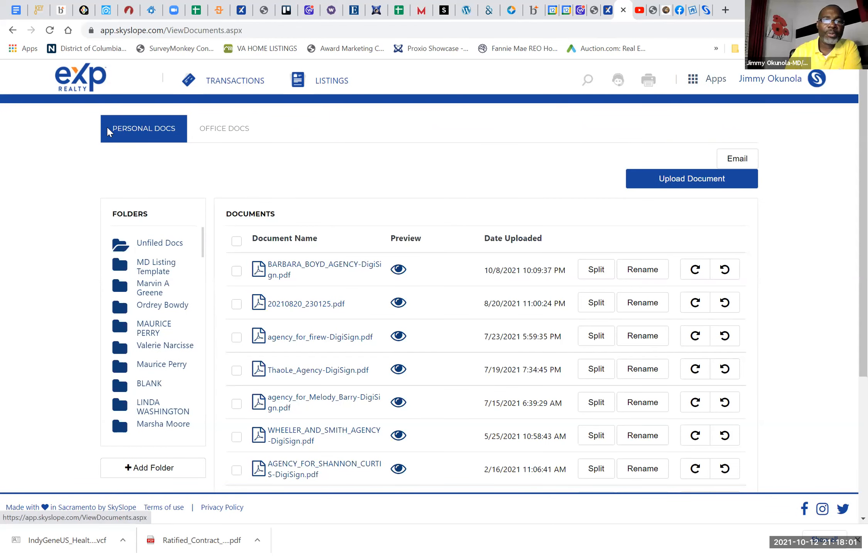
click(230, 129)
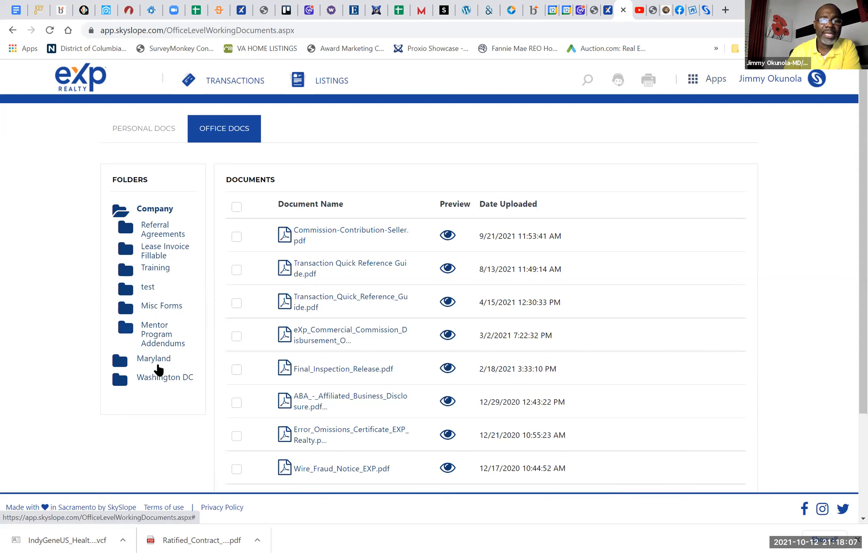
scroll(160, 373, down, 1)
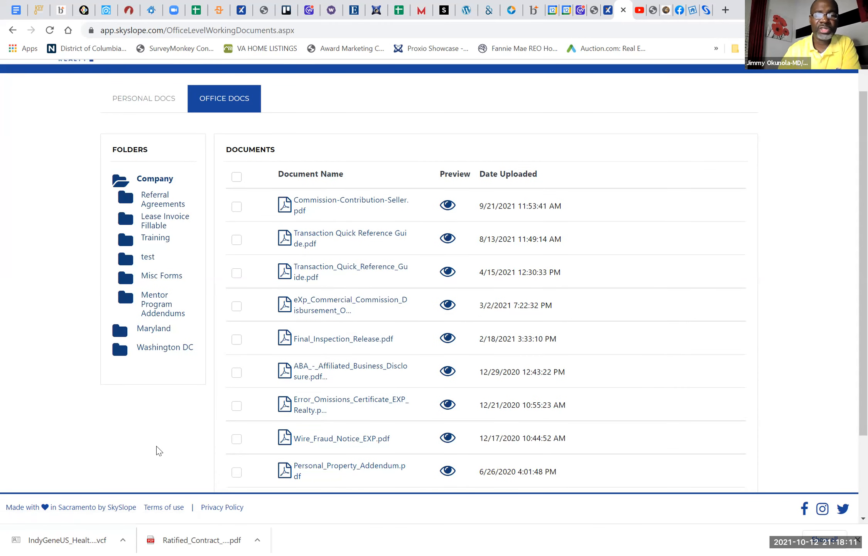
scroll(159, 451, up, 1)
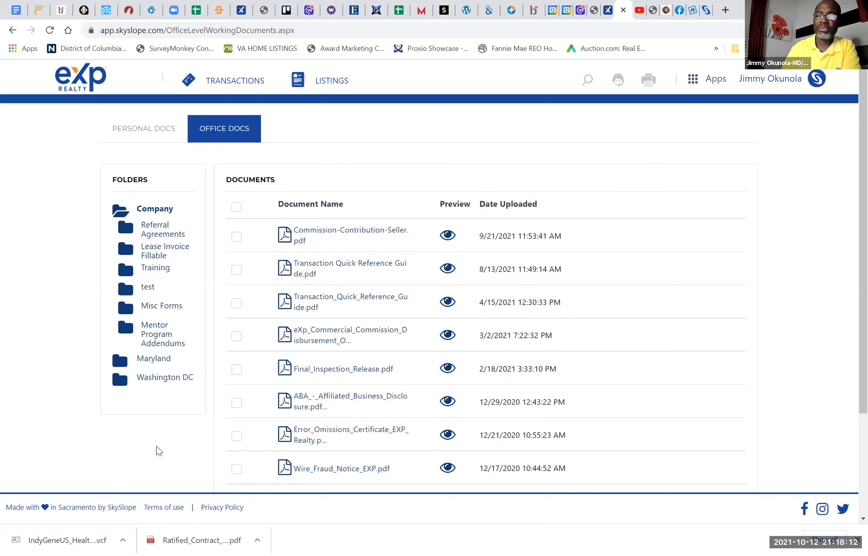
Step: Open the Maryland folder of the office documents and look through its forms and subfolders
click(150, 361)
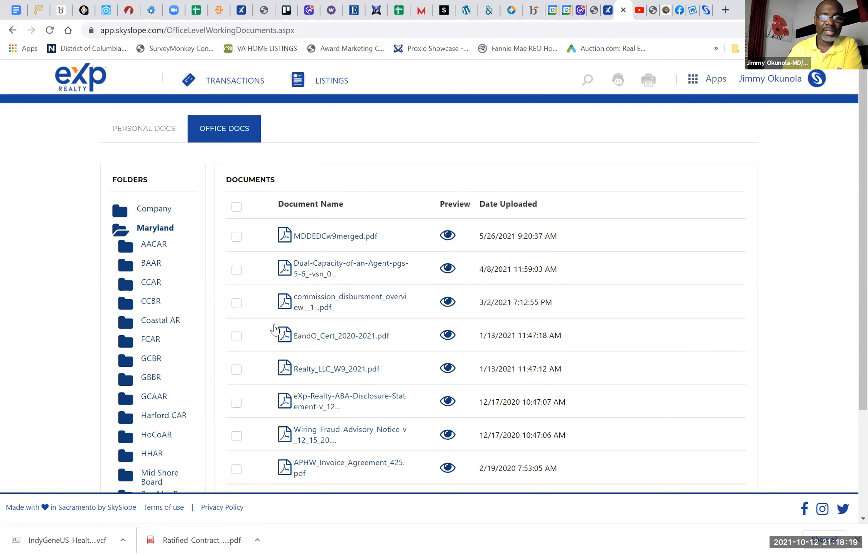
scroll(341, 389, down, 2)
scroll(341, 389, up, 2)
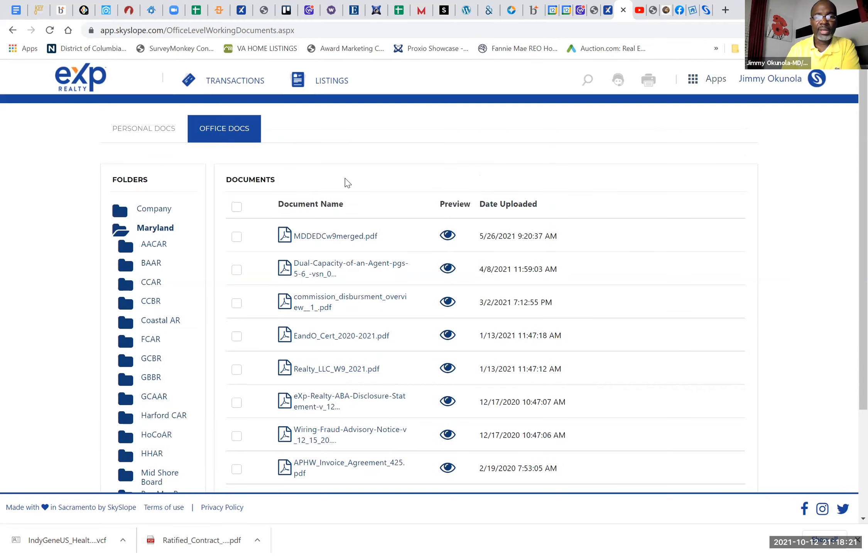
scroll(393, 283, down, 3)
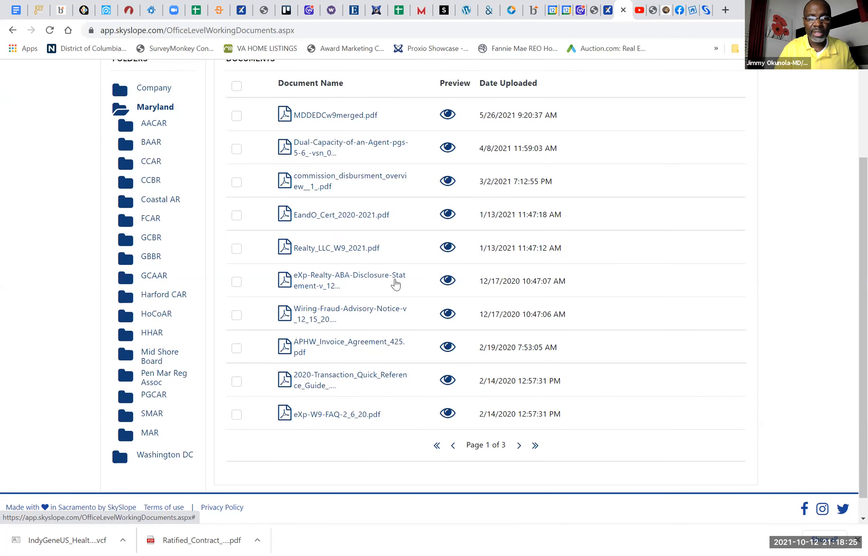
scroll(396, 283, up, 3)
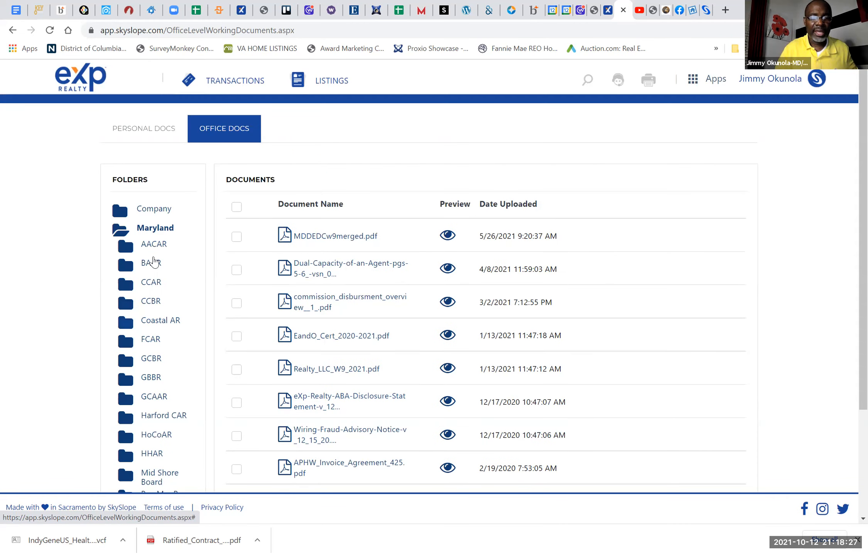
Step: Look through the forms in the PGCAR folder under Maryland and open the MAR folder
scroll(145, 373, down, 2)
click(152, 331)
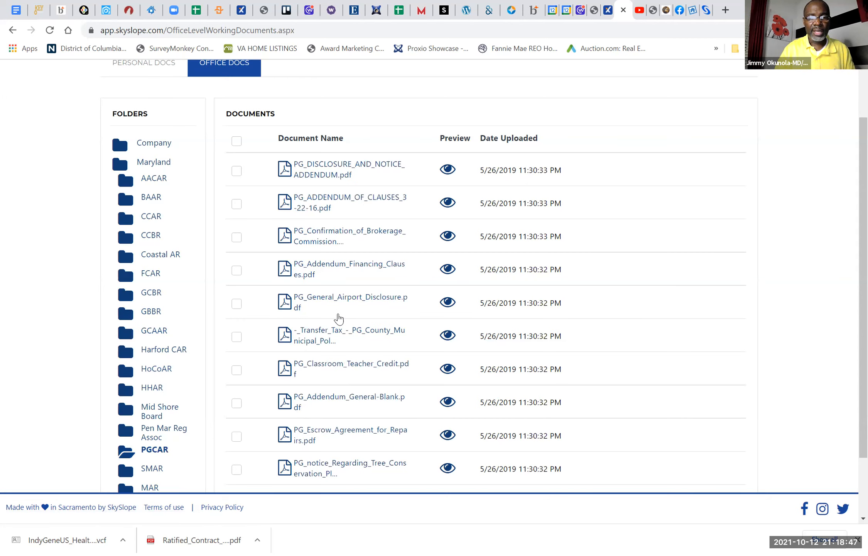
scroll(185, 412, down, 2)
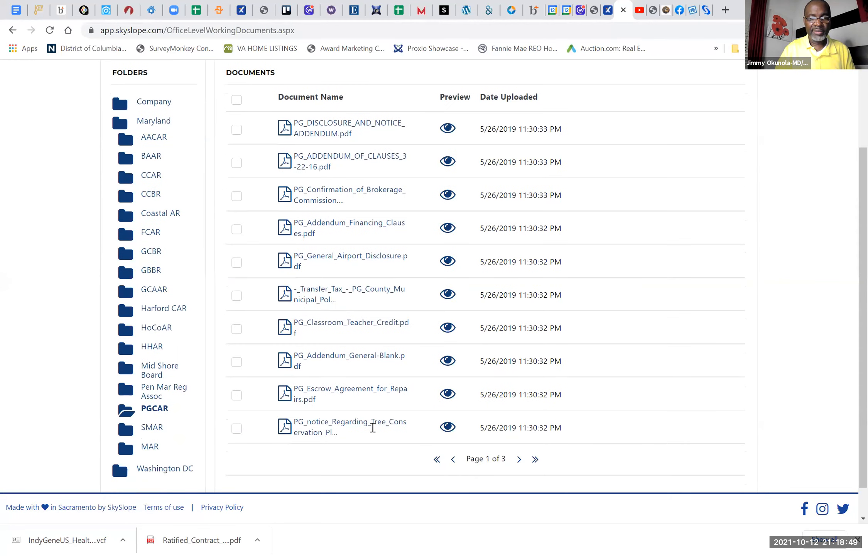
scroll(363, 425, down, 1)
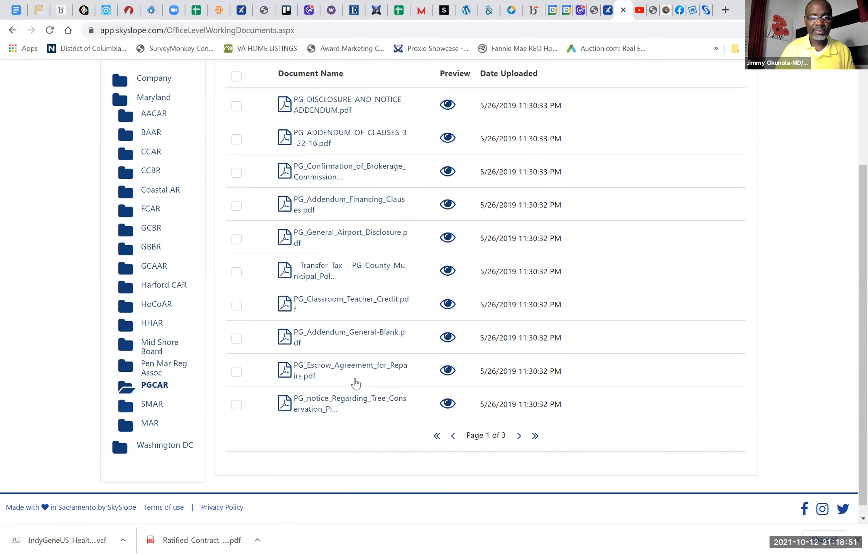
click(143, 425)
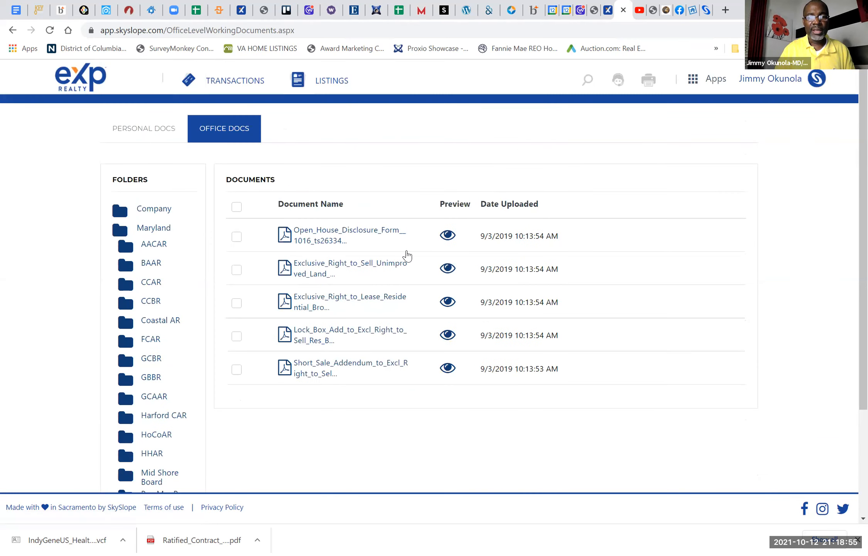
Step: Open the Open House Disclosure form from the MAR folder, look through it and close it
click(353, 241)
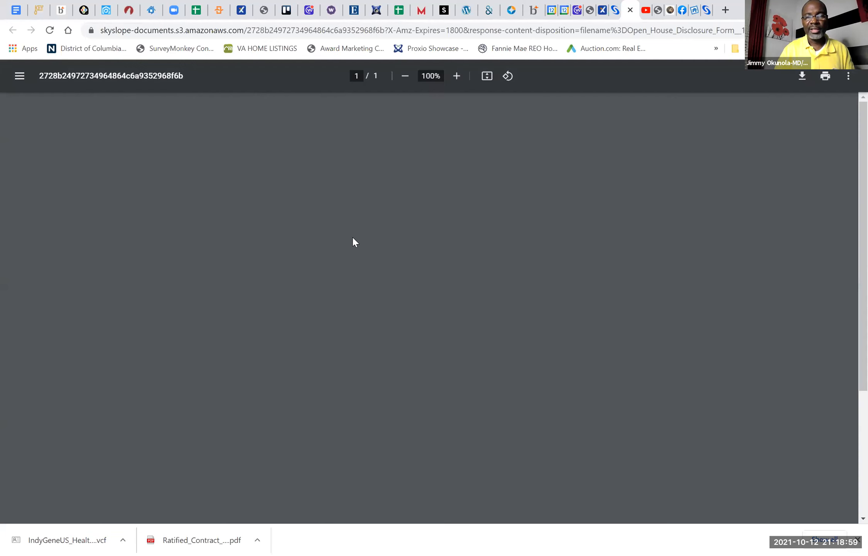
scroll(352, 238, down, 3)
scroll(355, 242, up, 3)
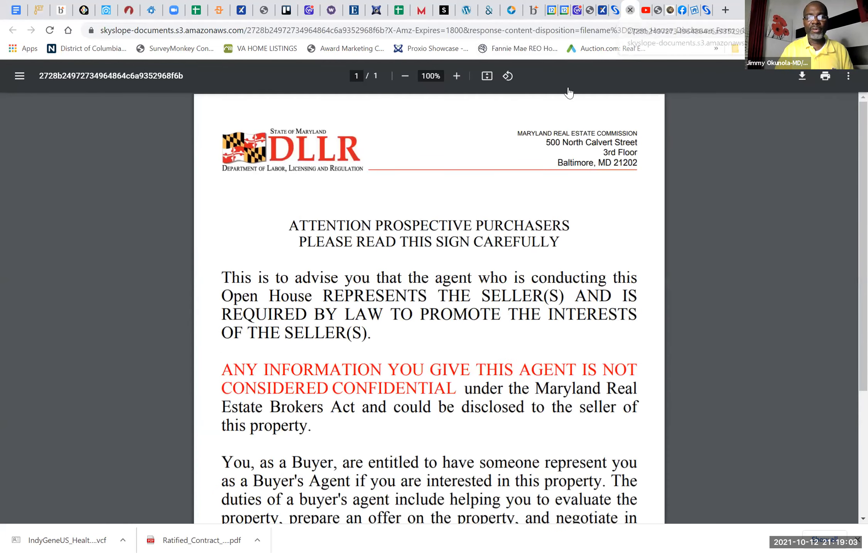
key(ctrl+w)
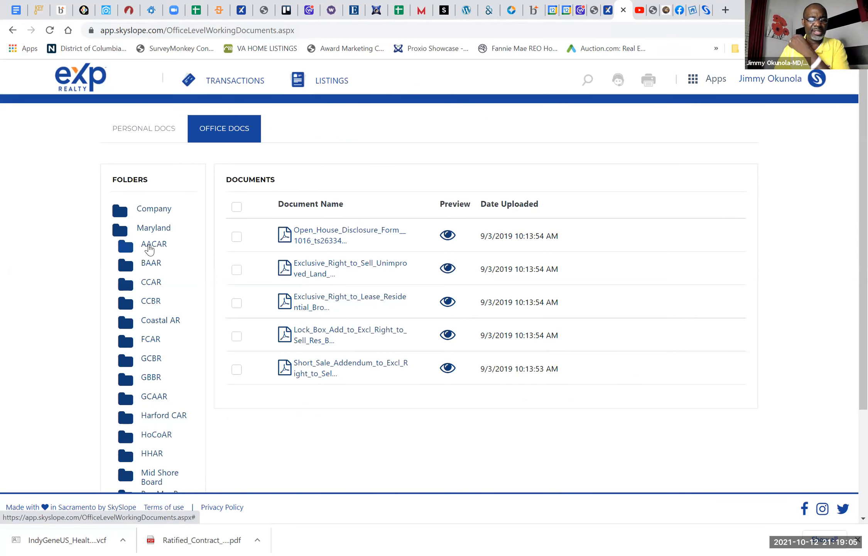
Step: Open the AACAR folder under Maryland and look through both pages of its forms
click(150, 245)
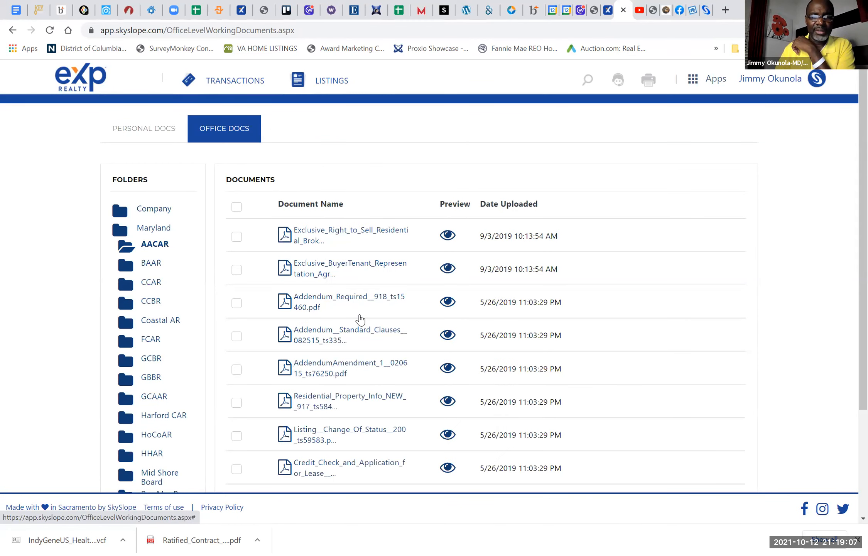
scroll(360, 319, down, 2)
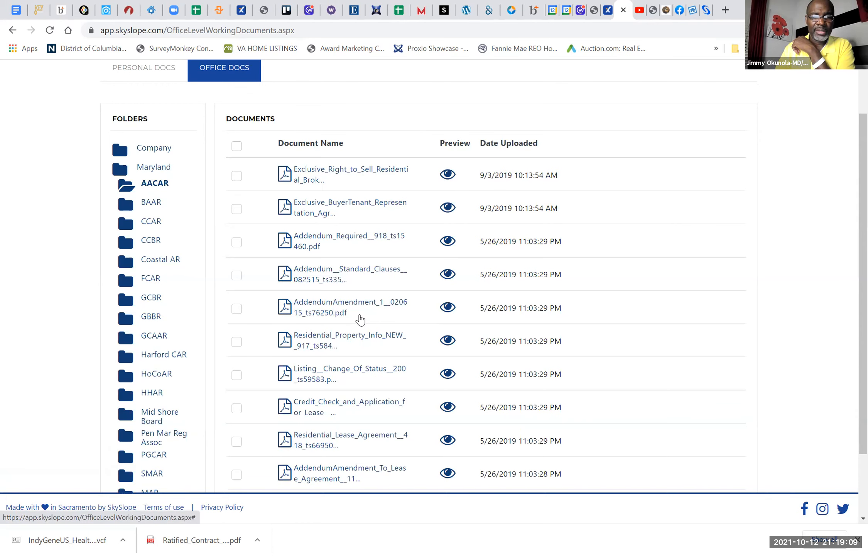
scroll(360, 319, down, 2)
scroll(358, 317, up, 4)
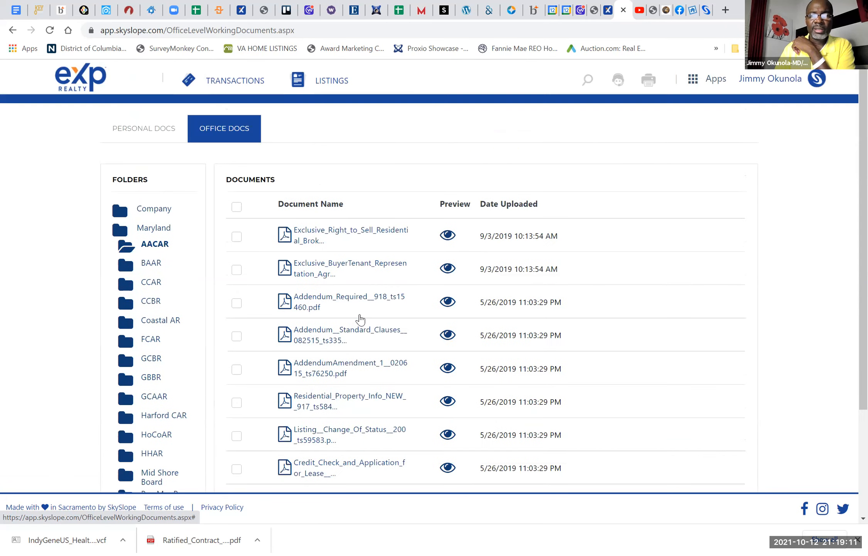
scroll(505, 324, down, 4)
click(518, 423)
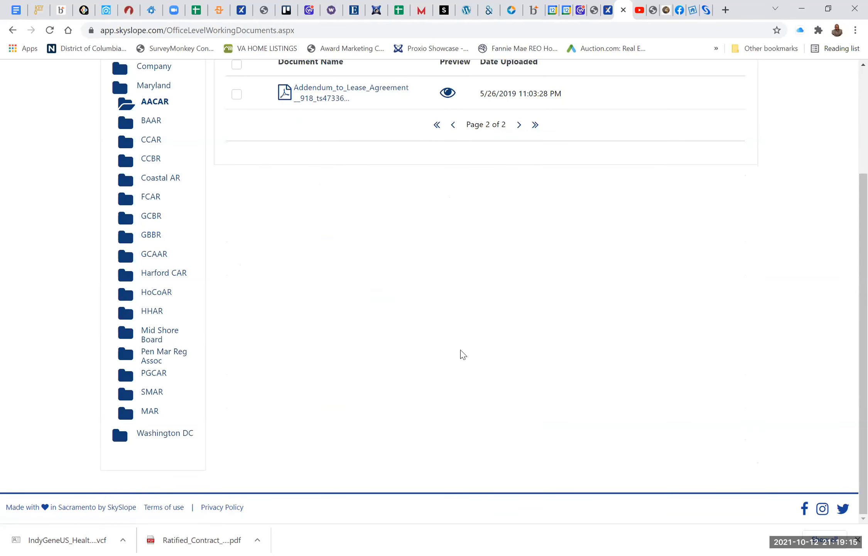
scroll(458, 354, up, 2)
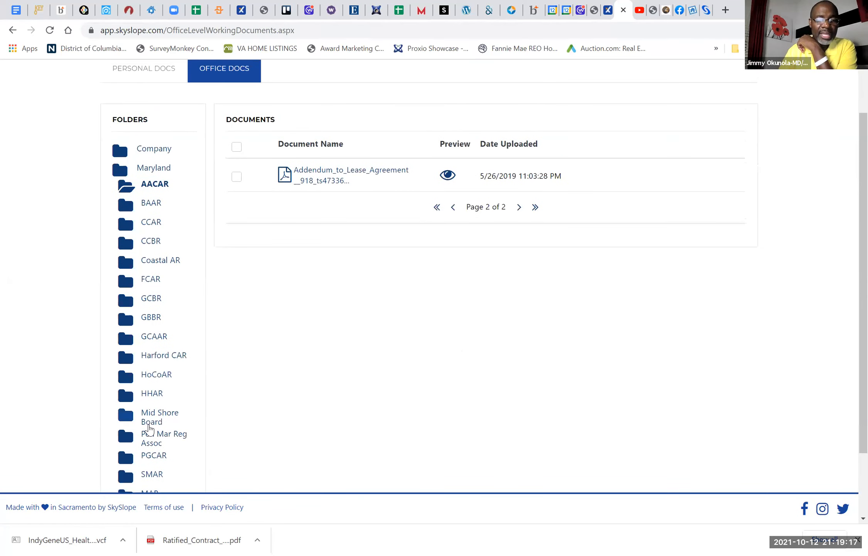
Step: Look through the forms in the GCBR, FCAR and CCBR folders under Maryland
click(152, 300)
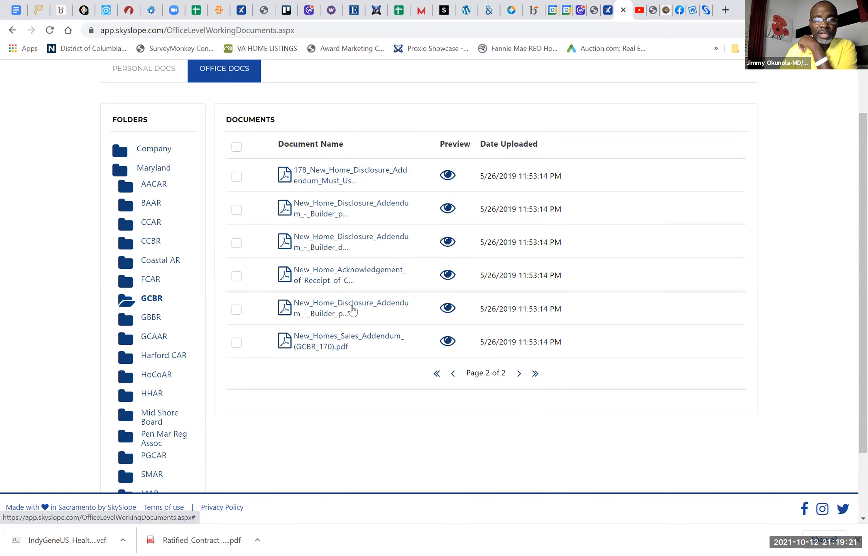
click(147, 286)
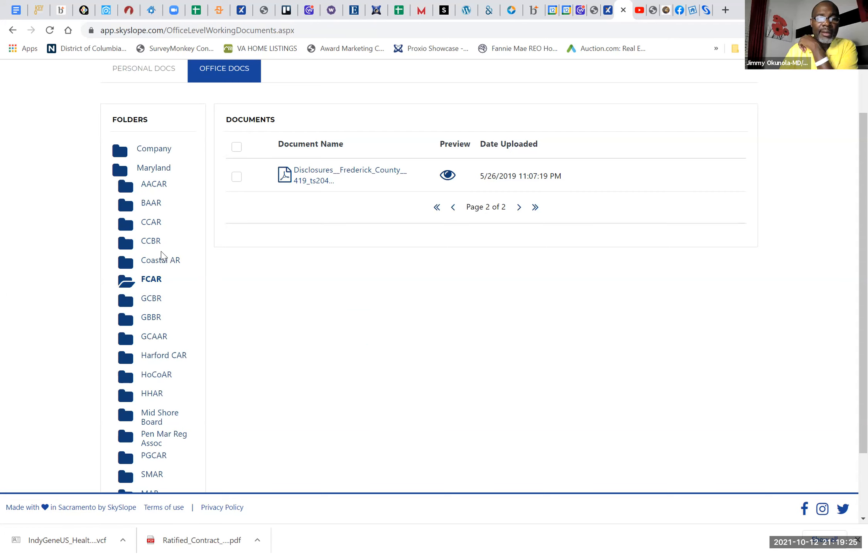
click(149, 248)
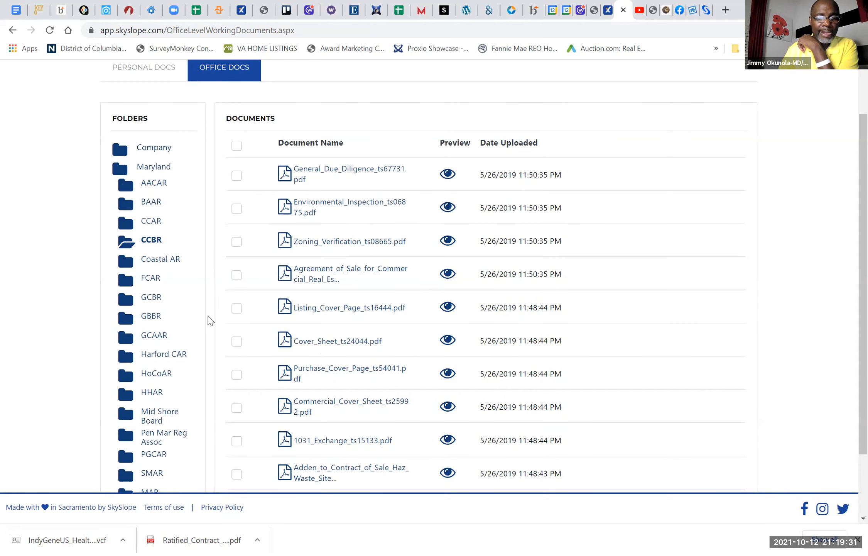
scroll(325, 351, down, 2)
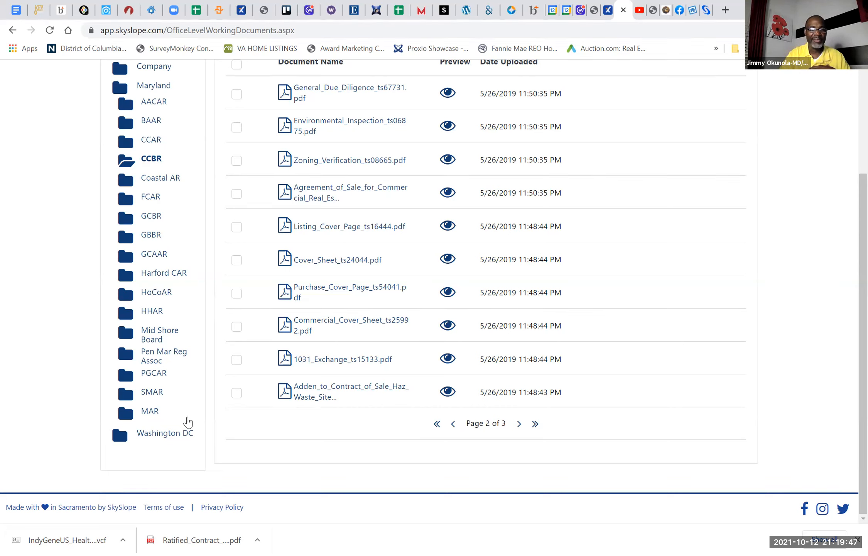
Step: Open the SMAR folder under Maryland, view its Escrow Deposit Held By Buyer form and close the form
click(151, 391)
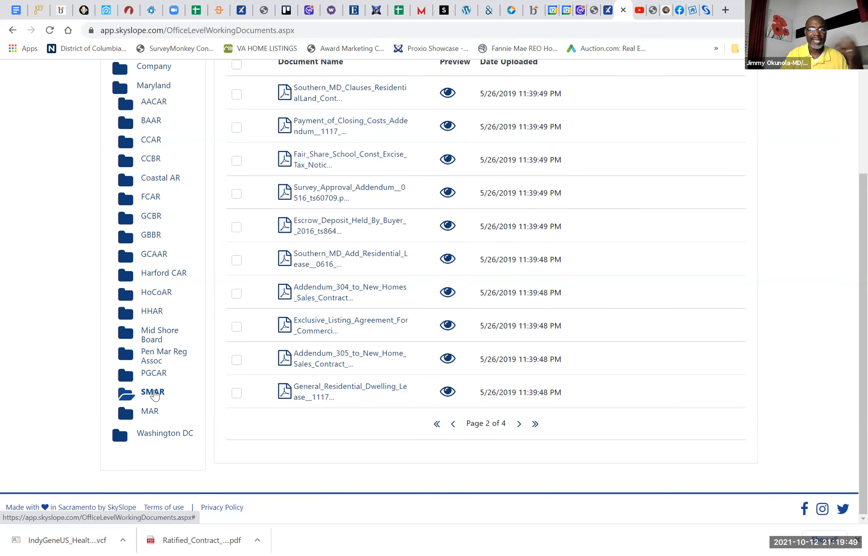
scroll(355, 309, up, 4)
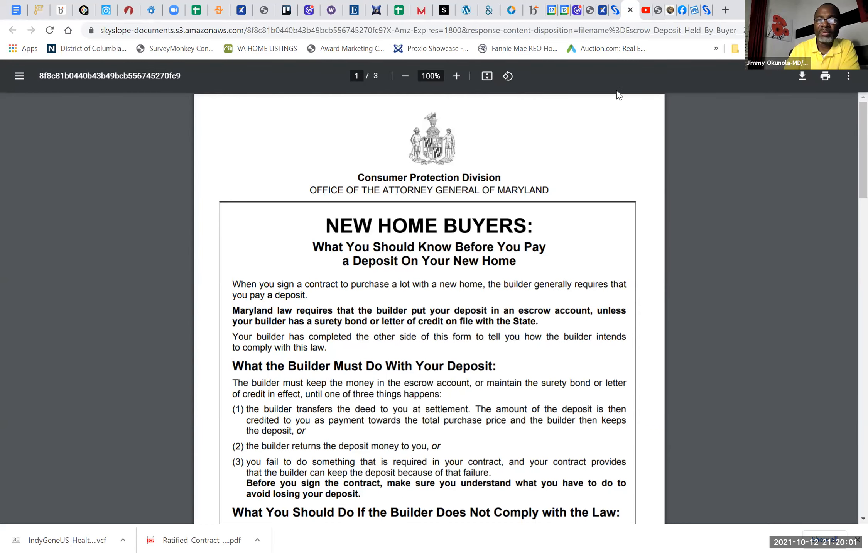
click(630, 14)
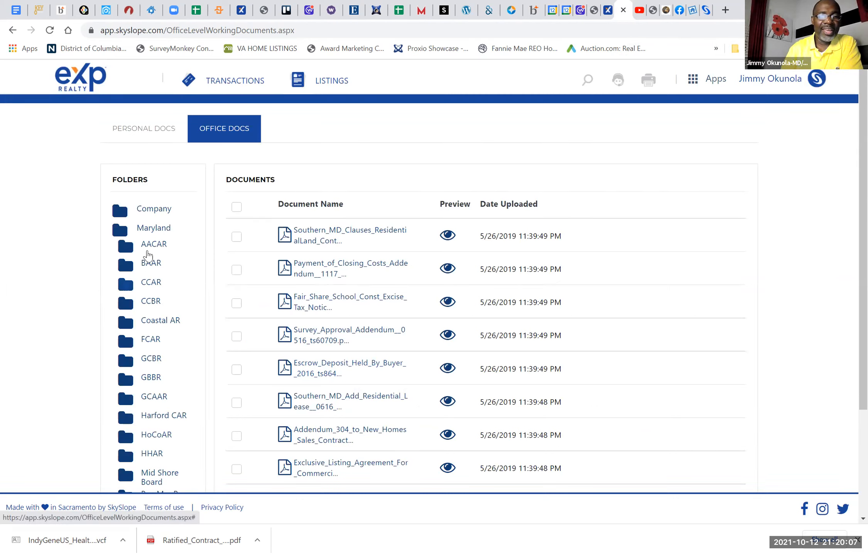
Step: Open the Washington DC folder of the office documents and read through Agent_Completion_Doc.pdf
click(158, 229)
click(159, 230)
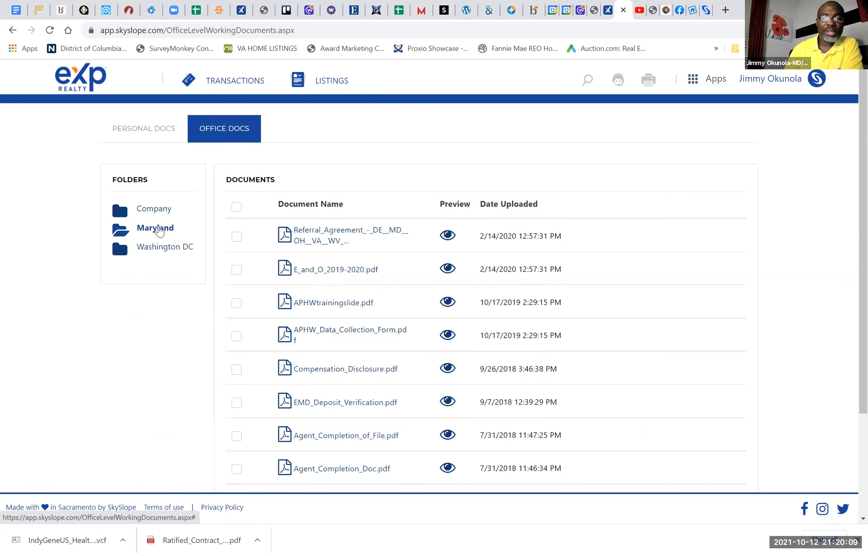
click(161, 249)
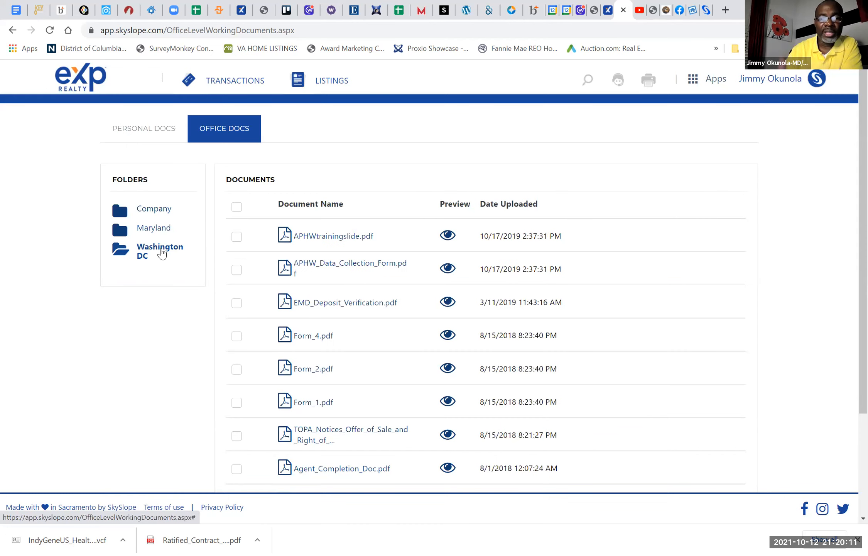
scroll(380, 419, down, 1)
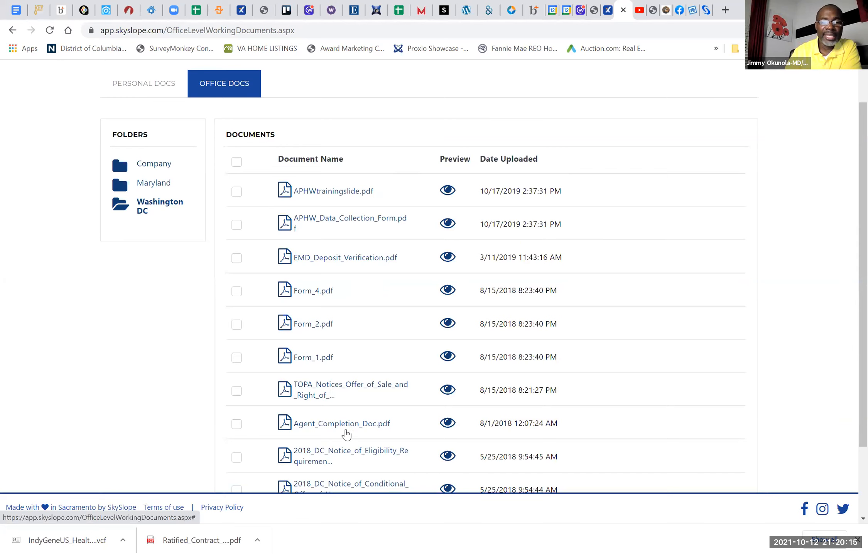
click(347, 427)
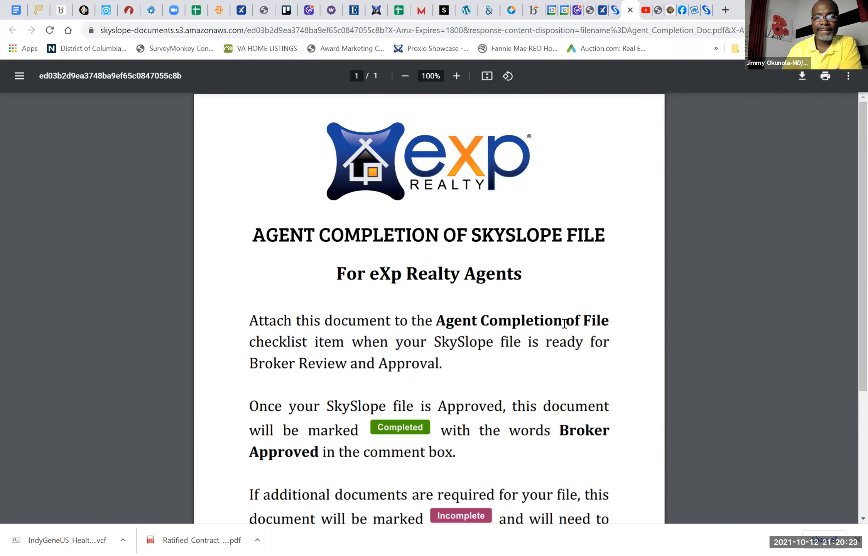
scroll(564, 323, down, 4)
scroll(564, 323, up, 4)
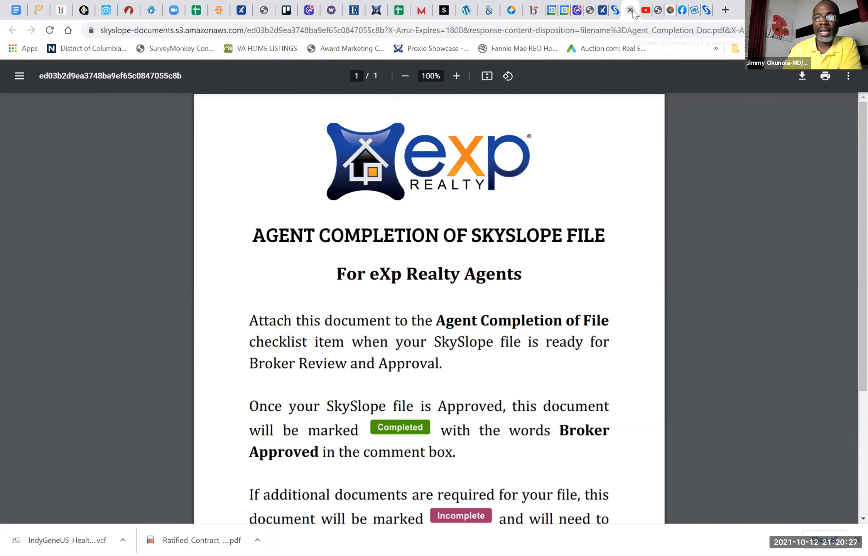
Step: Save the open Agent Completion document as a PDF named AGE in the Documents folder and close the document
click(825, 77)
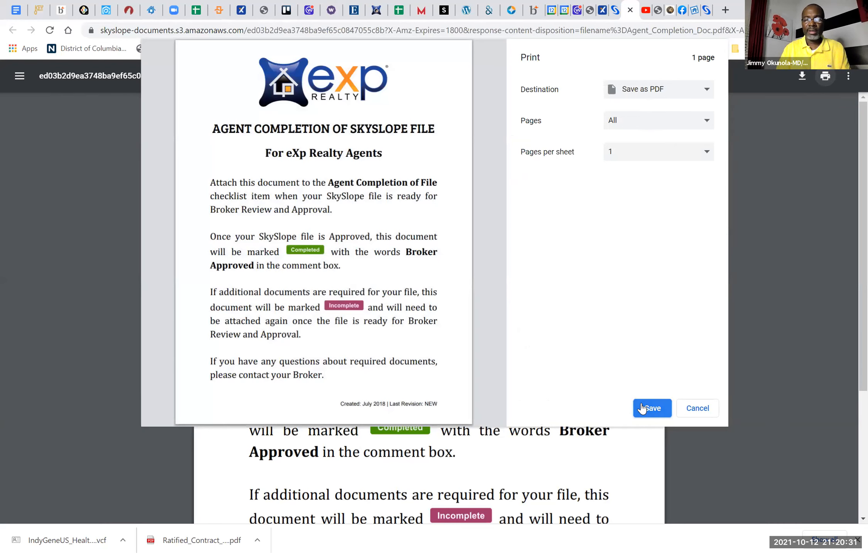
click(644, 408)
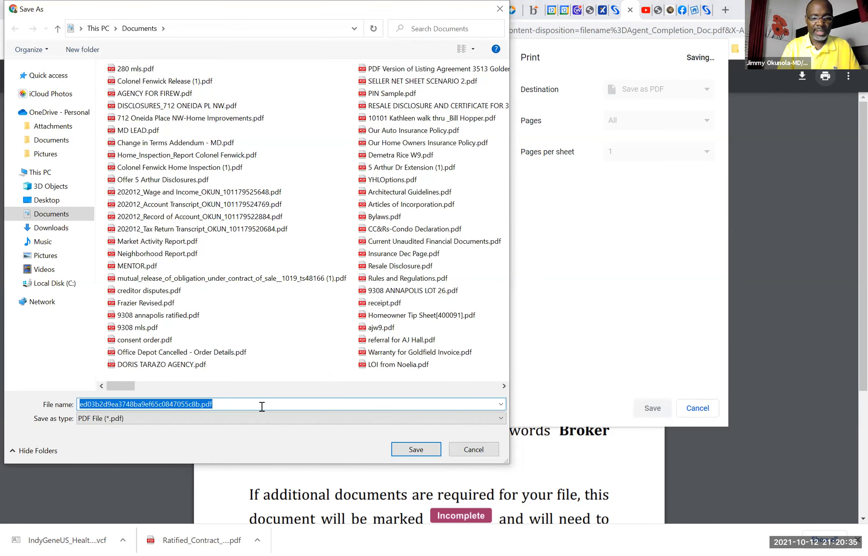
text(AGE)
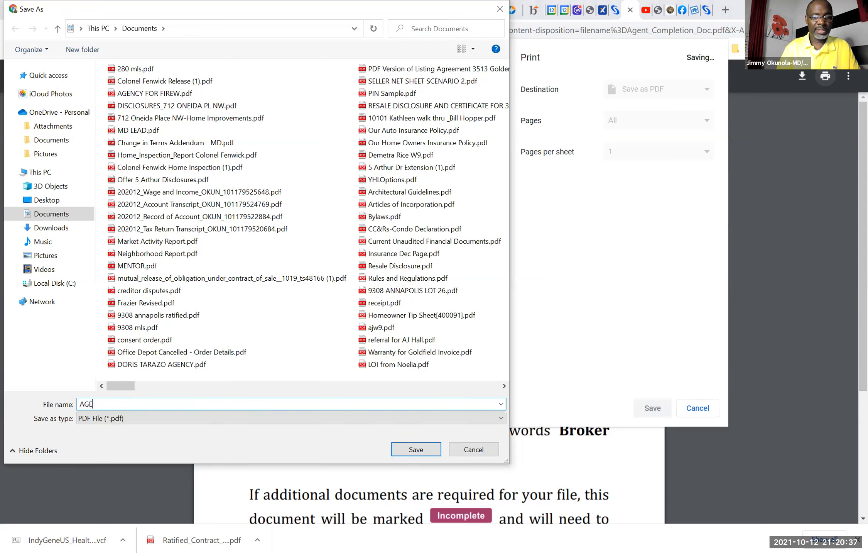
click(403, 449)
click(469, 289)
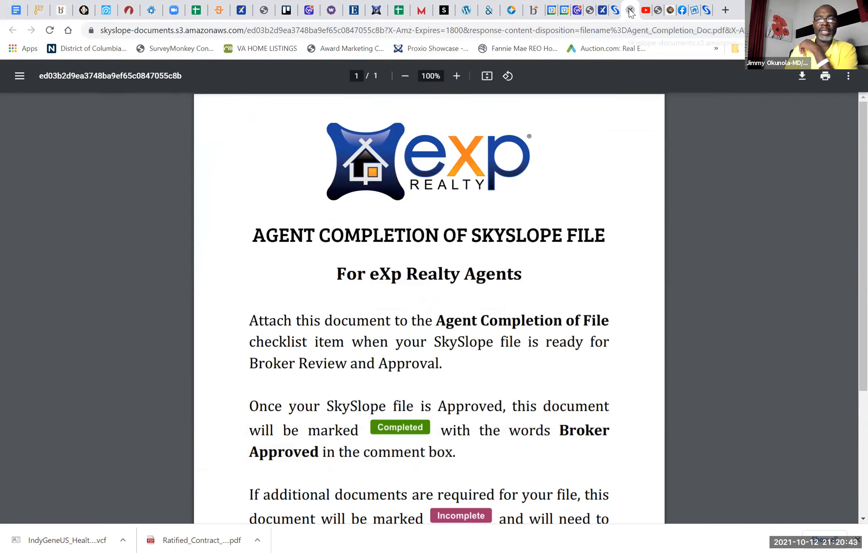
click(630, 9)
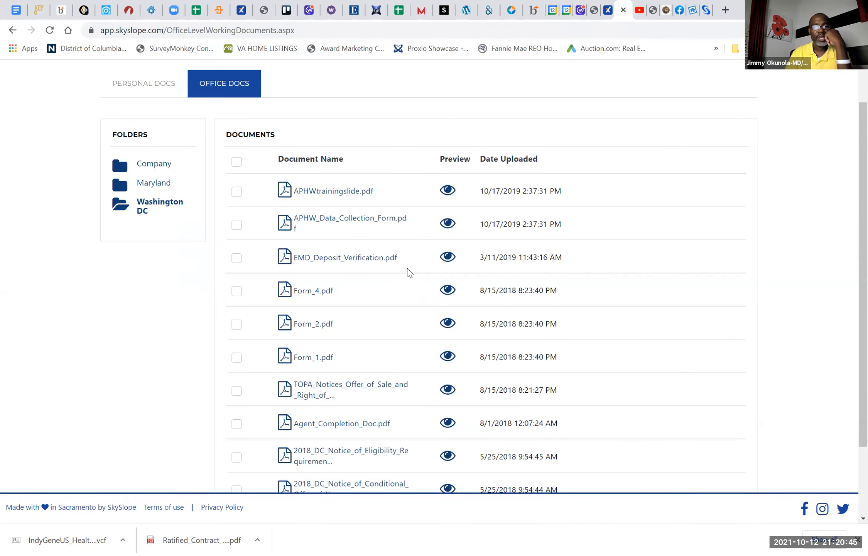
Step: Reopen the Maryland folder of the office documents and switch to the personal working documents
scroll(167, 104, up, 2)
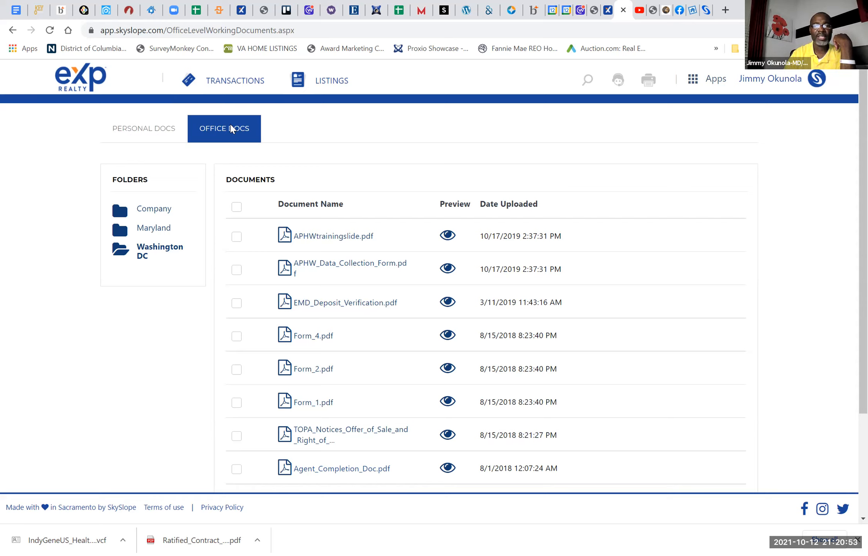
click(154, 231)
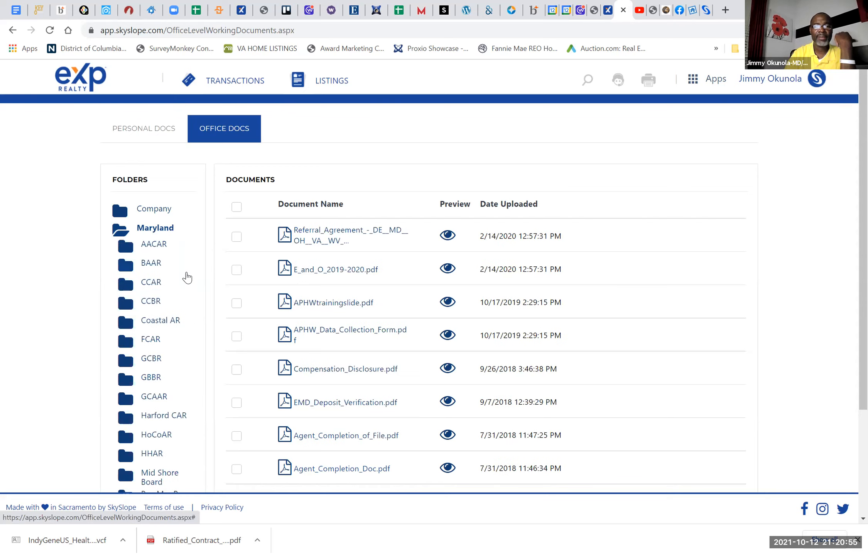
click(141, 130)
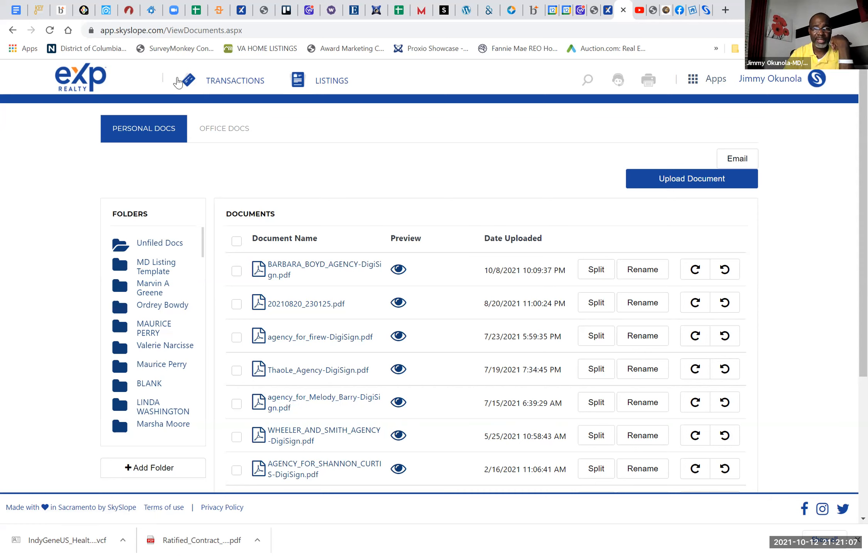
Step: Go to the list of transactions and open the pending Bowie transaction that closes on 11/11/2021
click(232, 80)
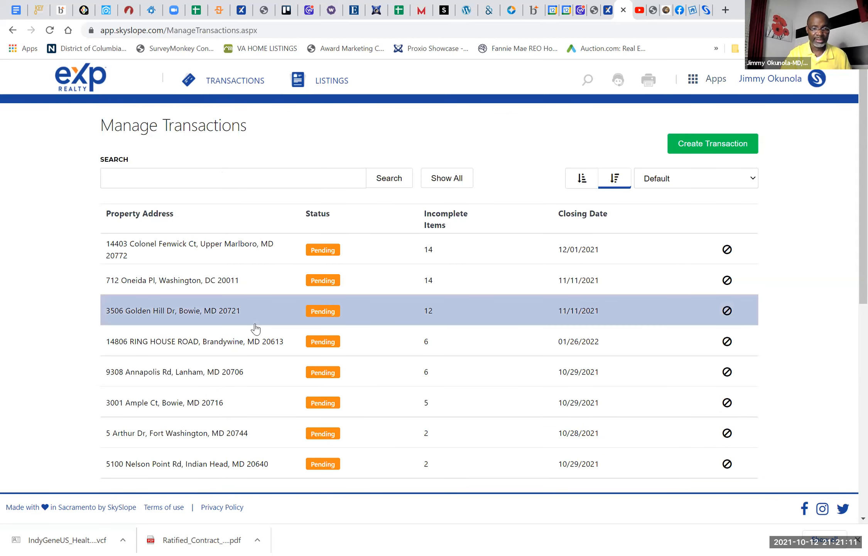
scroll(255, 328, down, 1)
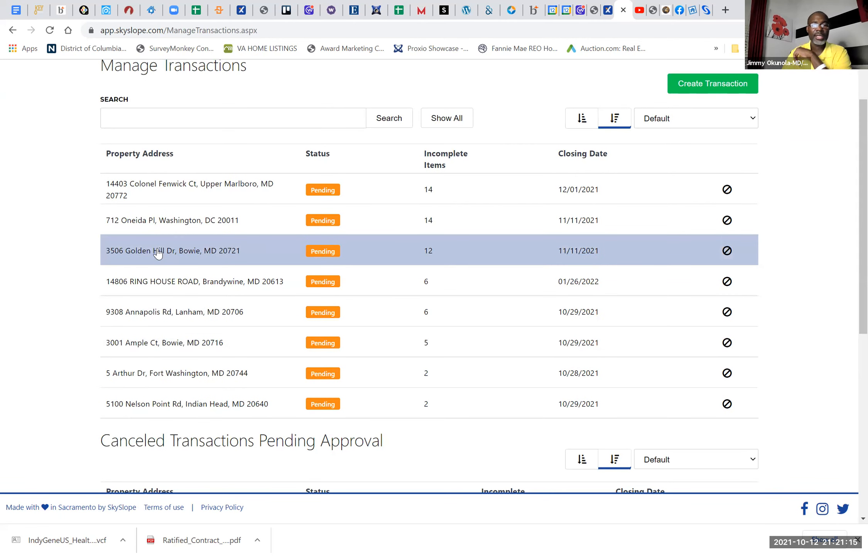
click(158, 254)
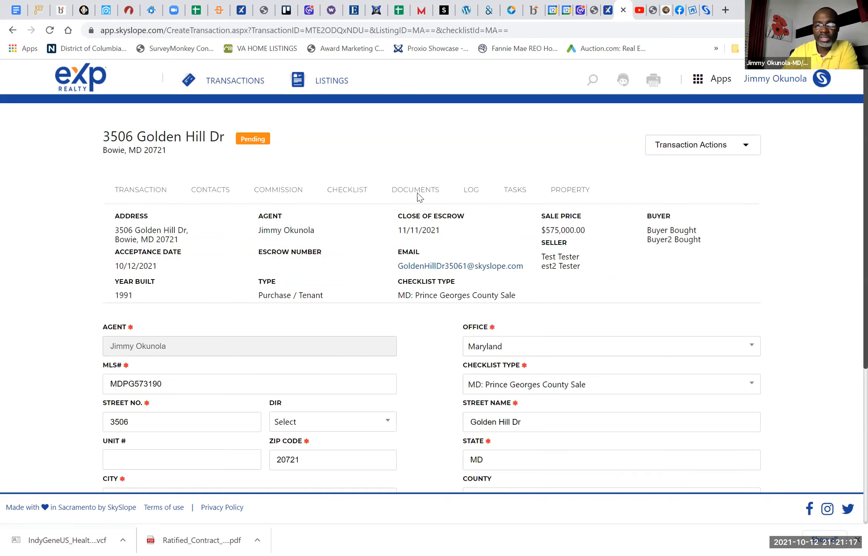
Step: Review the transaction's Sales Documentation checklist and look through its uploaded documents
click(351, 191)
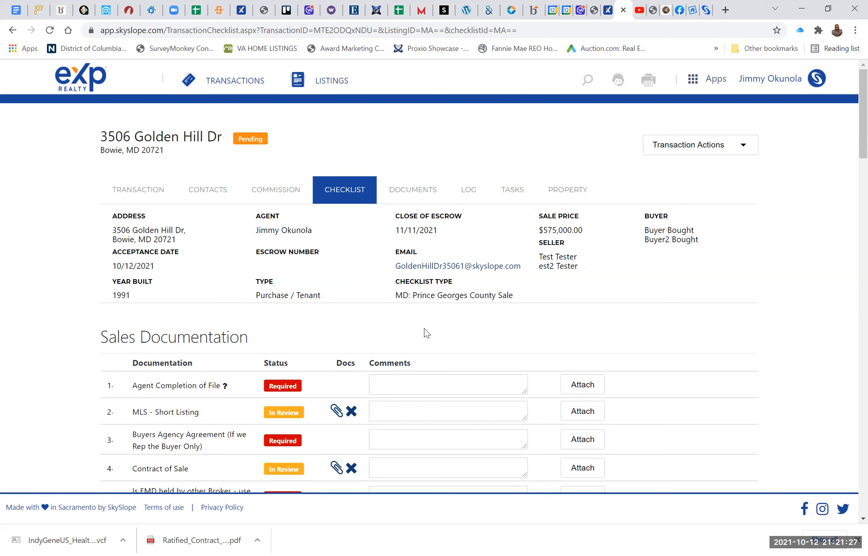
scroll(426, 333, down, 3)
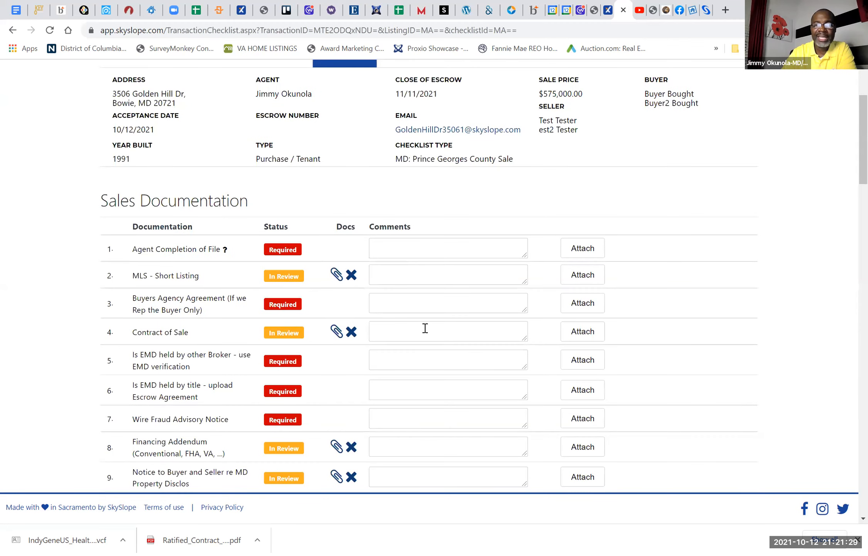
scroll(416, 234, up, 3)
click(405, 189)
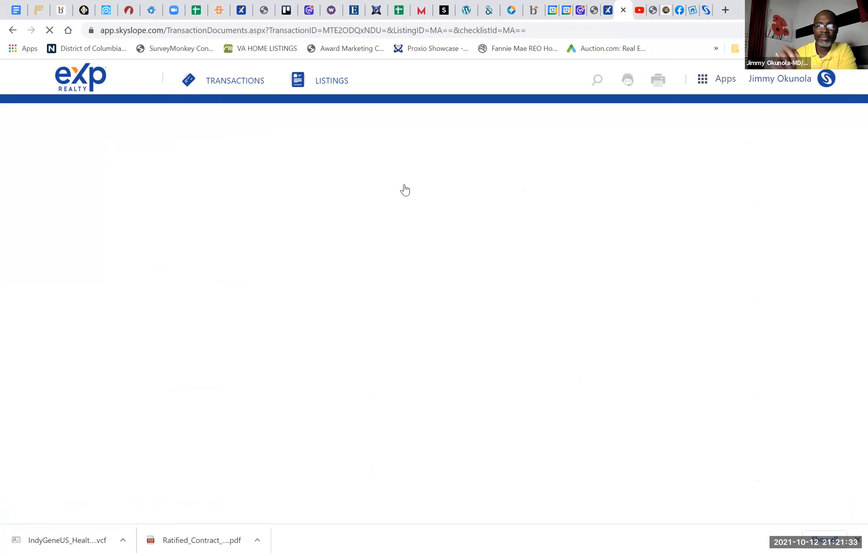
scroll(343, 197, down, 9)
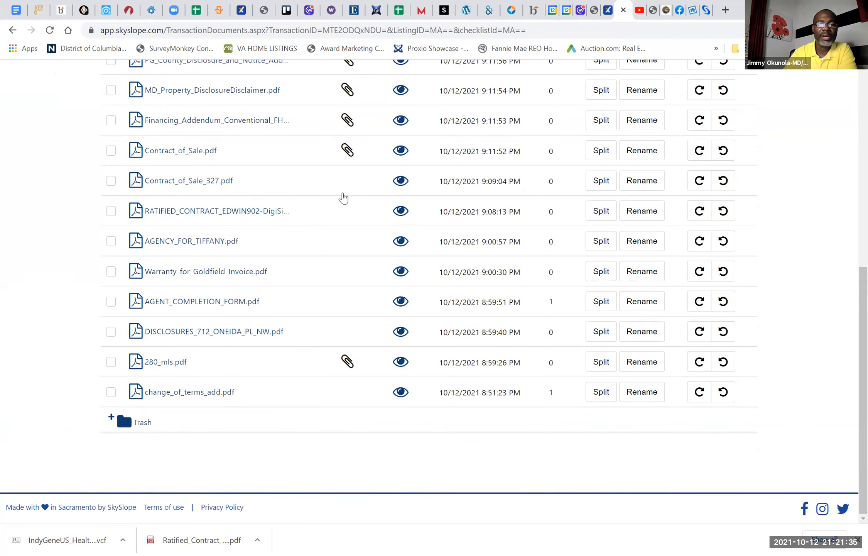
Step: Start splitting the uploaded 35-page agency PDF and name the new document Understanding Whom Real Estate Agents Represent
click(112, 240)
click(111, 242)
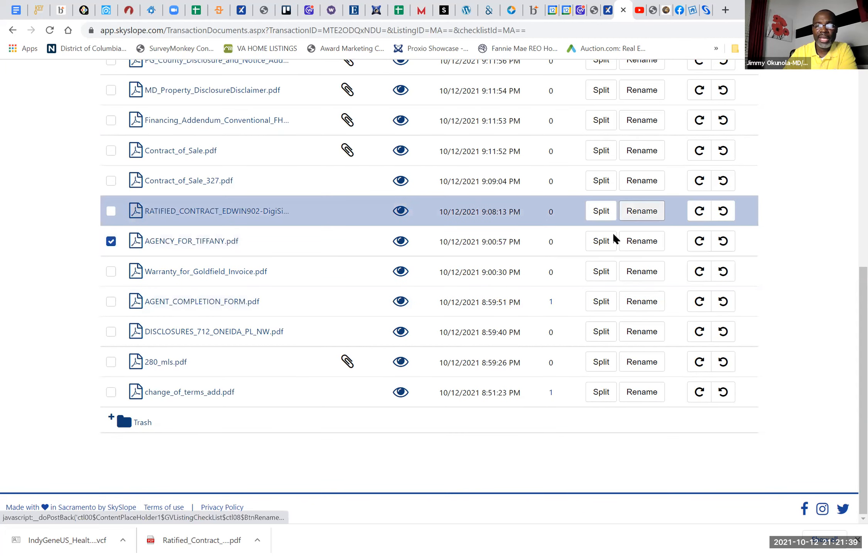
click(602, 243)
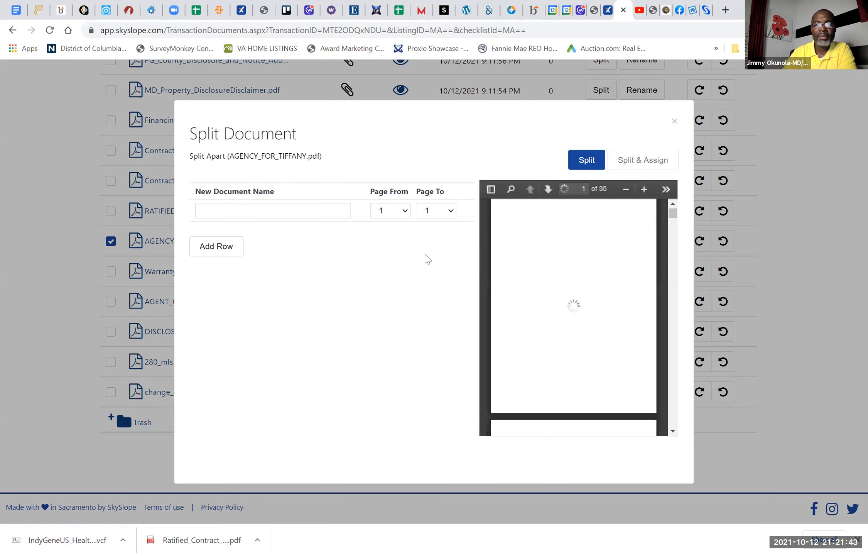
click(241, 204)
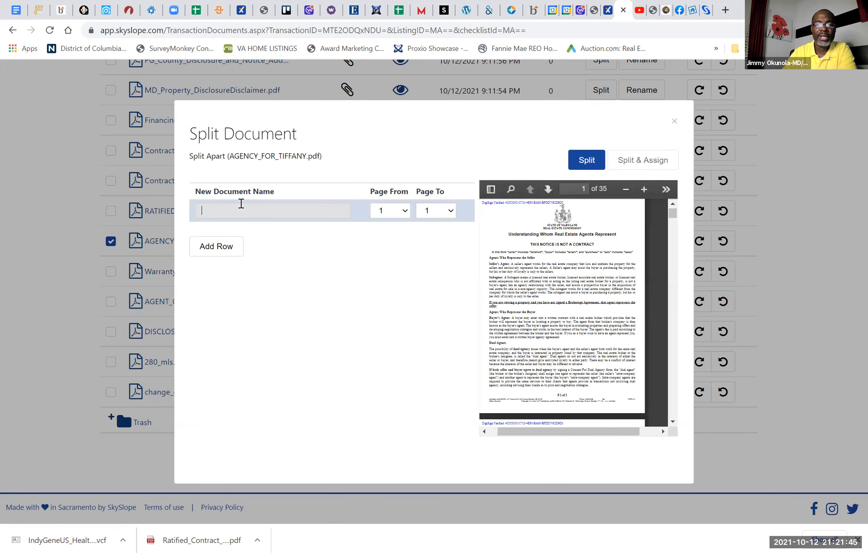
text(UNDER)
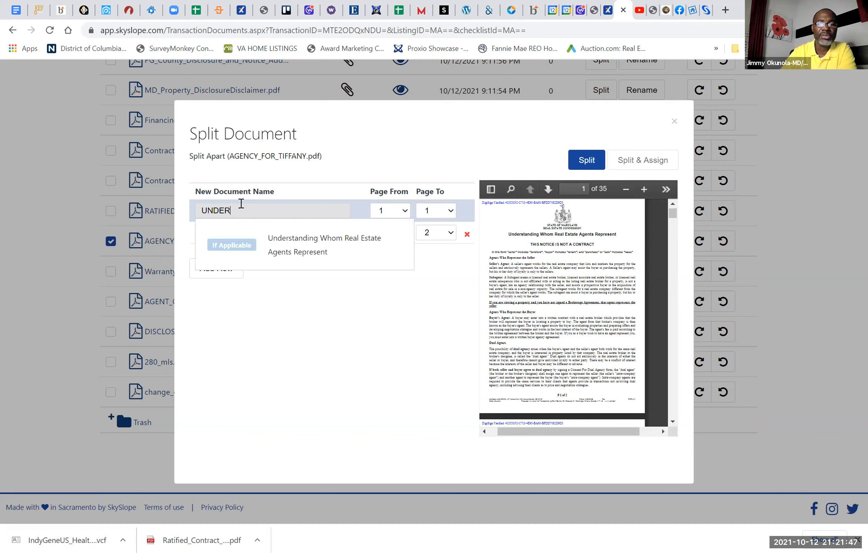
click(277, 254)
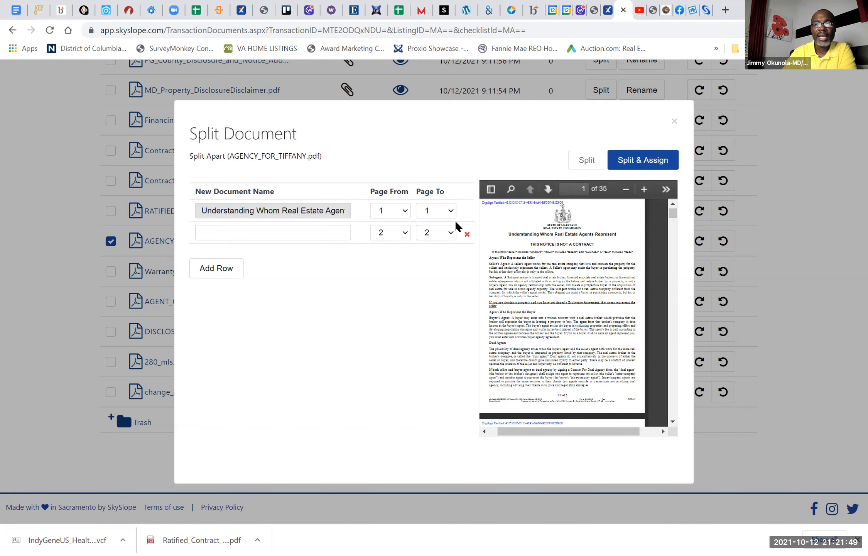
Step: Set the new document's range to pages 1 to 2, then split it off and assign it to the checklist
click(448, 214)
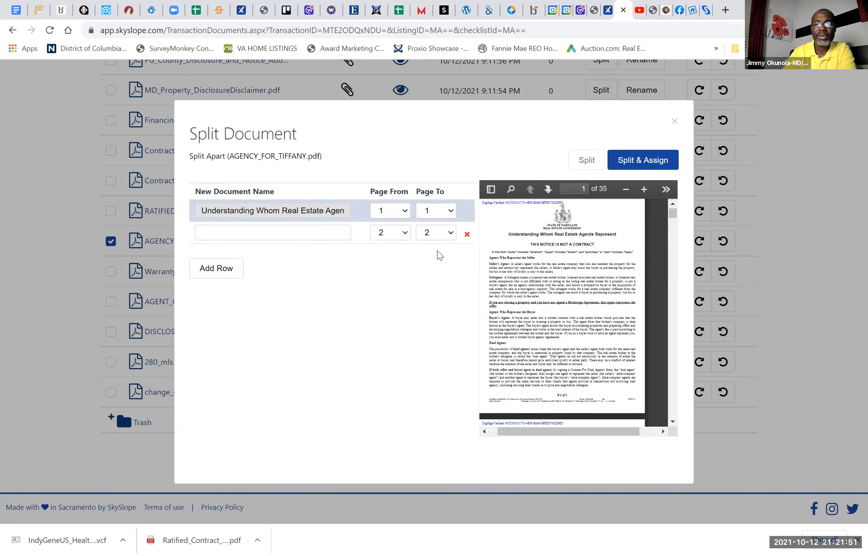
click(438, 252)
scroll(601, 278, down, 10)
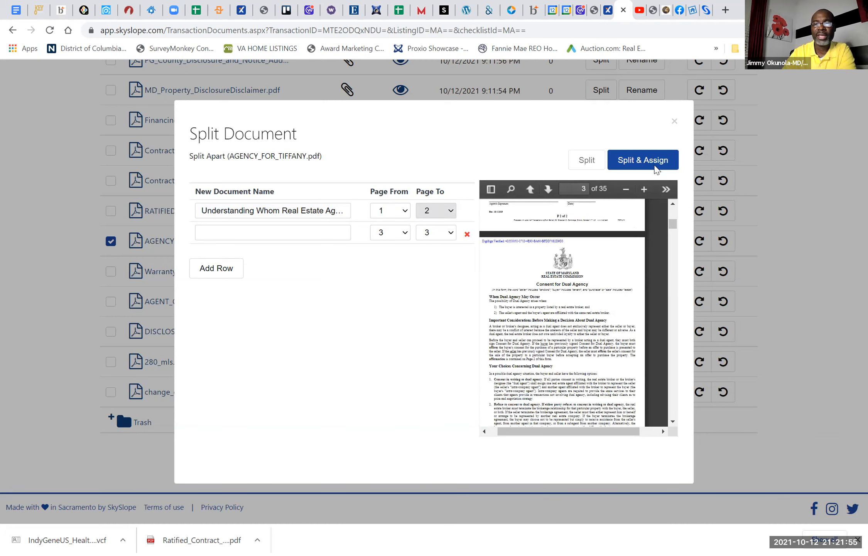
click(655, 169)
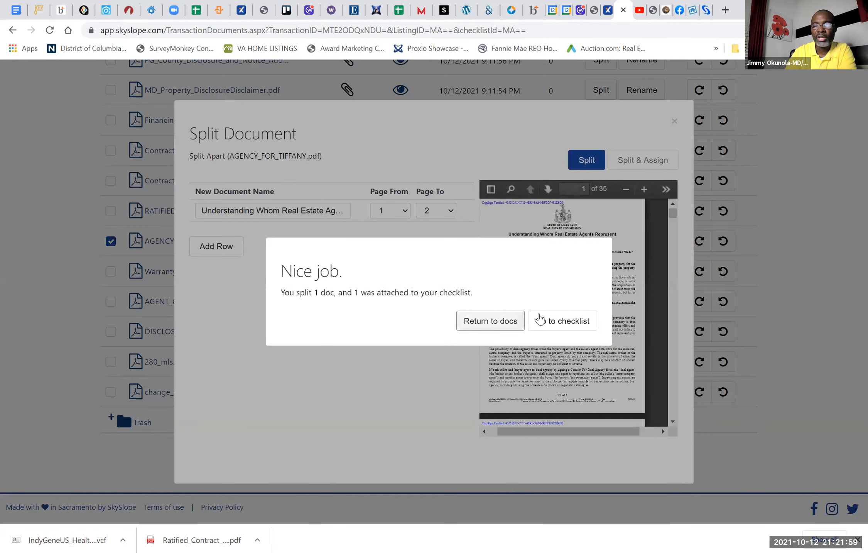
Step: Return to the Bowie transaction's checklist and review its items from Sales Documentation through Closing Documents
click(546, 321)
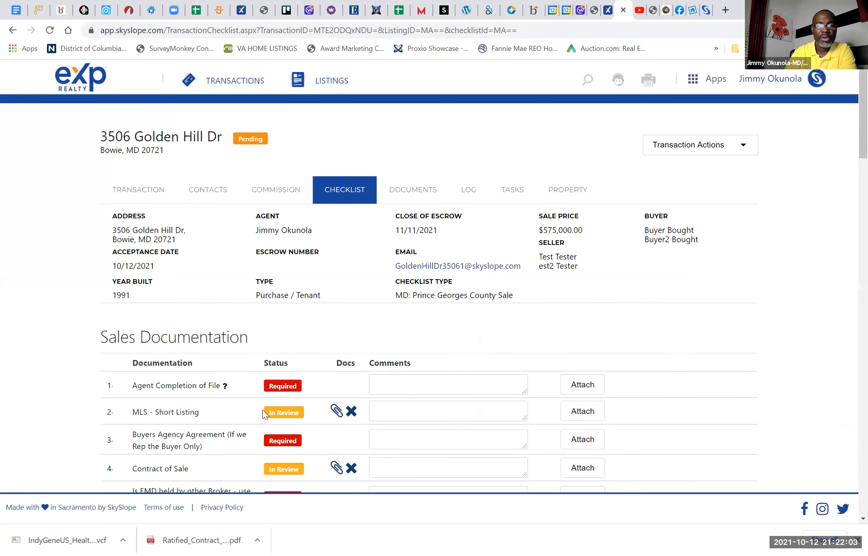
scroll(264, 413, down, 5)
scroll(263, 413, down, 7)
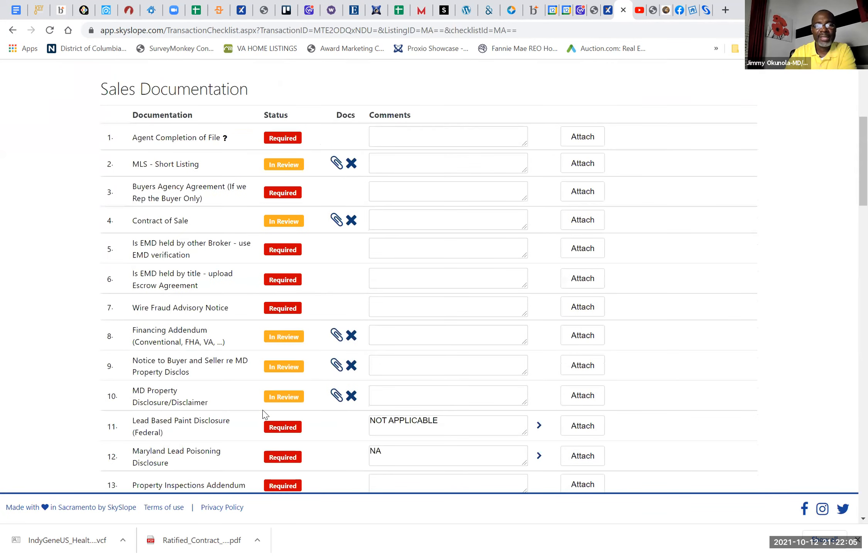
scroll(264, 414, down, 20)
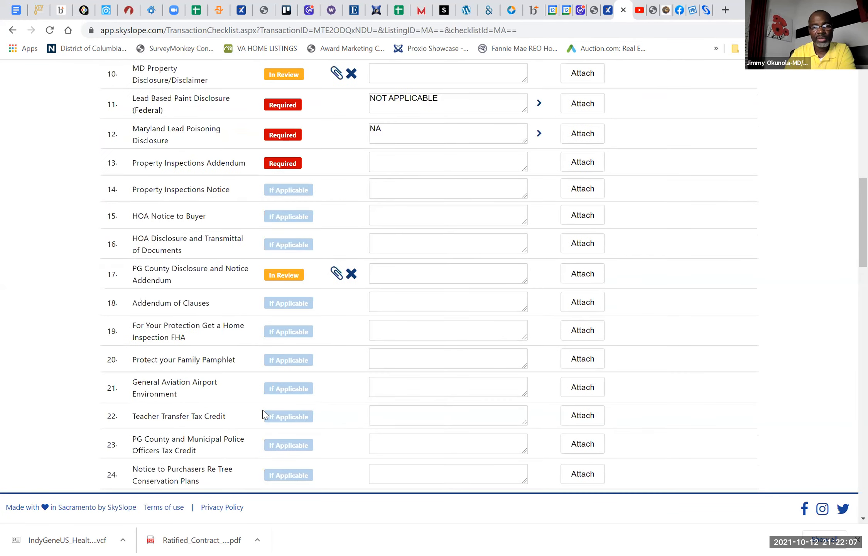
scroll(264, 414, down, 14)
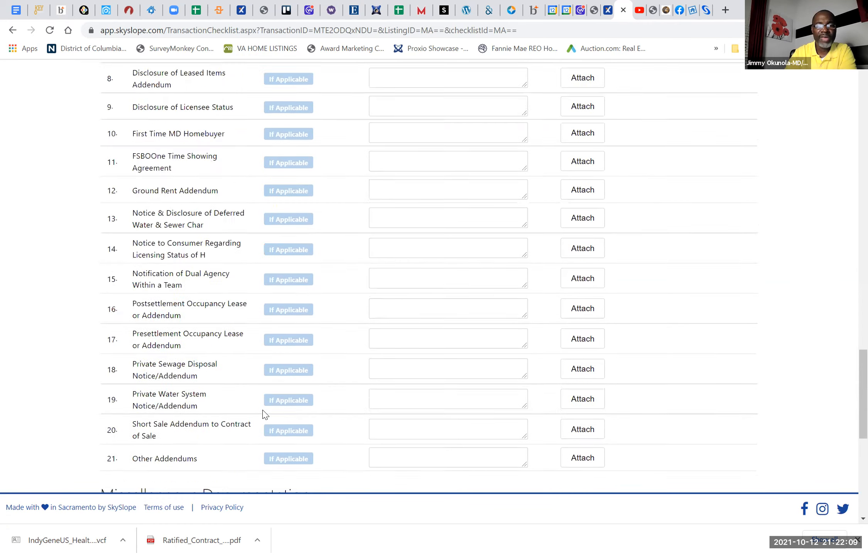
scroll(263, 413, down, 3)
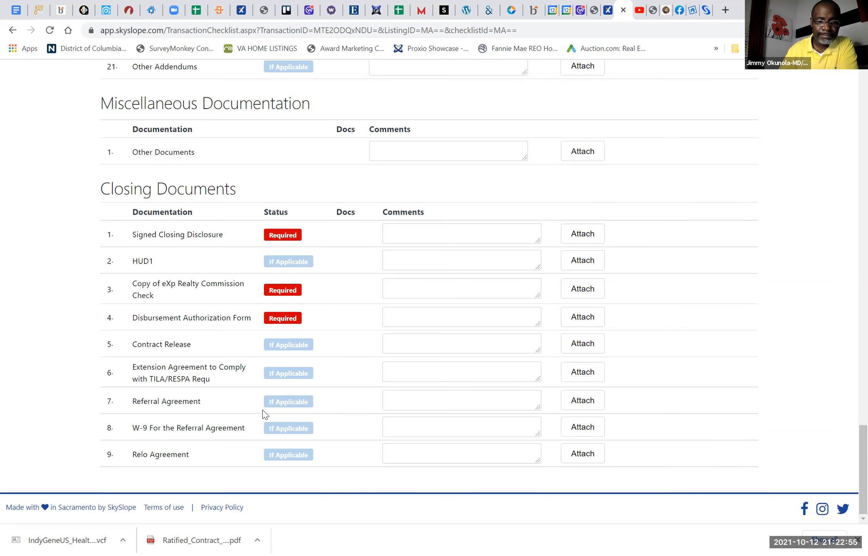
scroll(264, 414, up, 20)
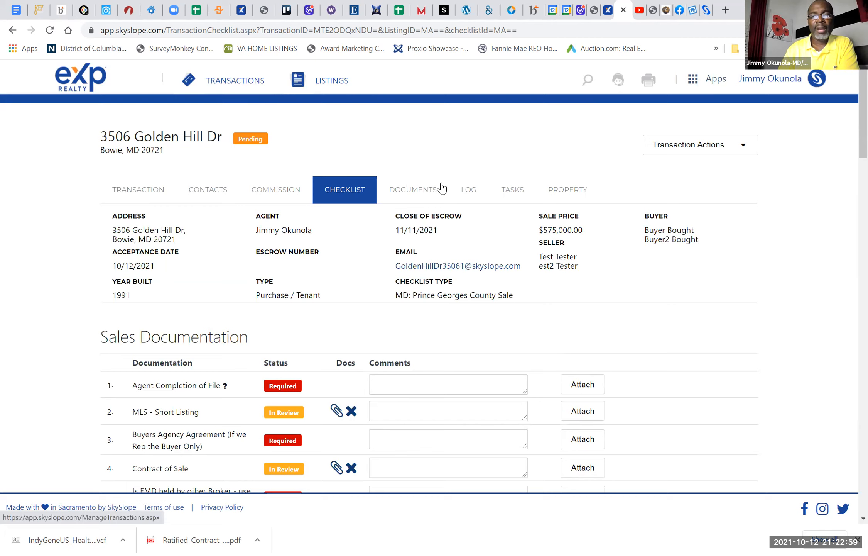
Step: Return to the list of transactions and open the checklist of the pending Brandywine transaction that closes on 01/26/2022
click(233, 81)
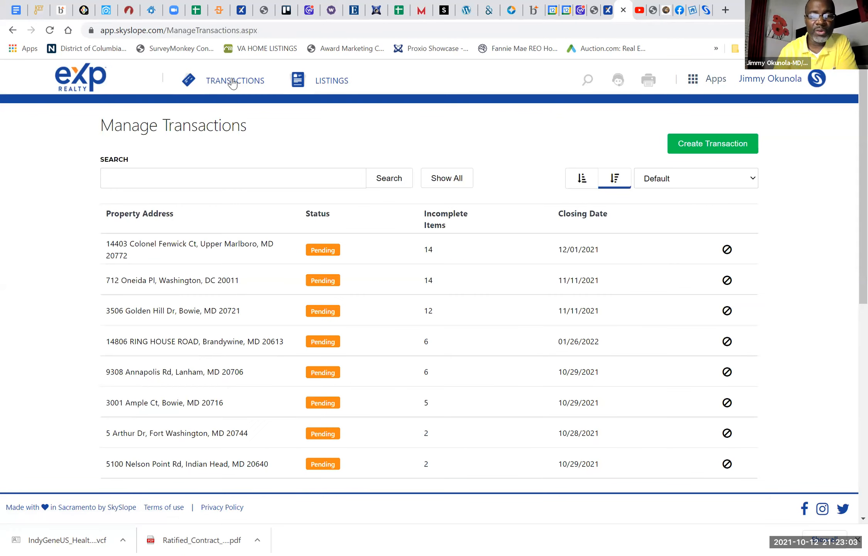
scroll(232, 82, down, 3)
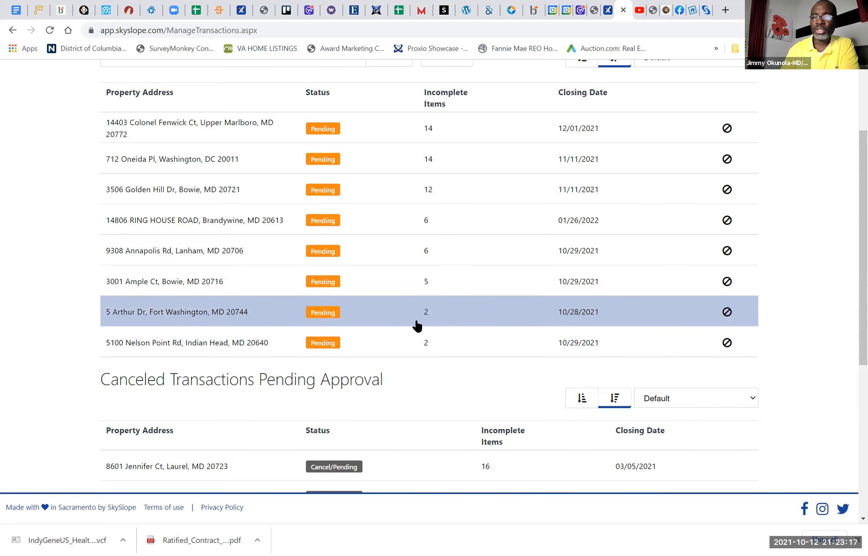
click(210, 217)
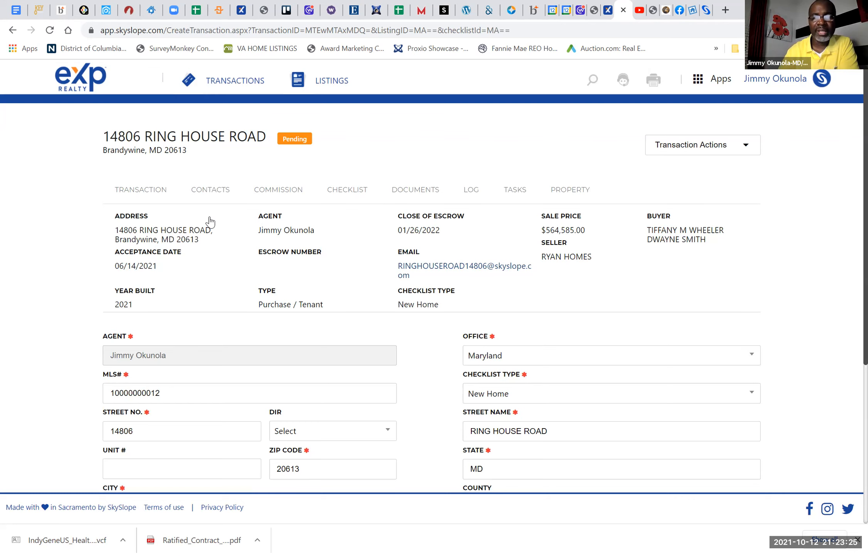
scroll(209, 222, down, 1)
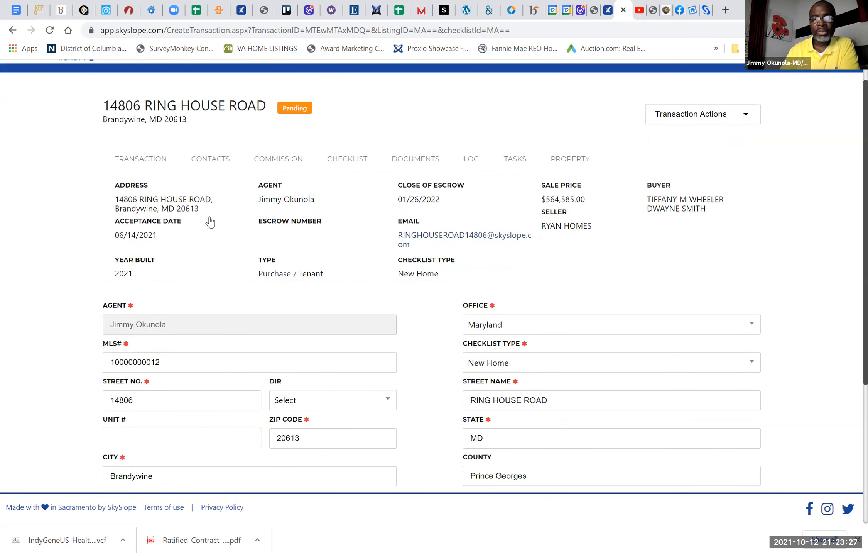
scroll(210, 222, up, 1)
click(345, 193)
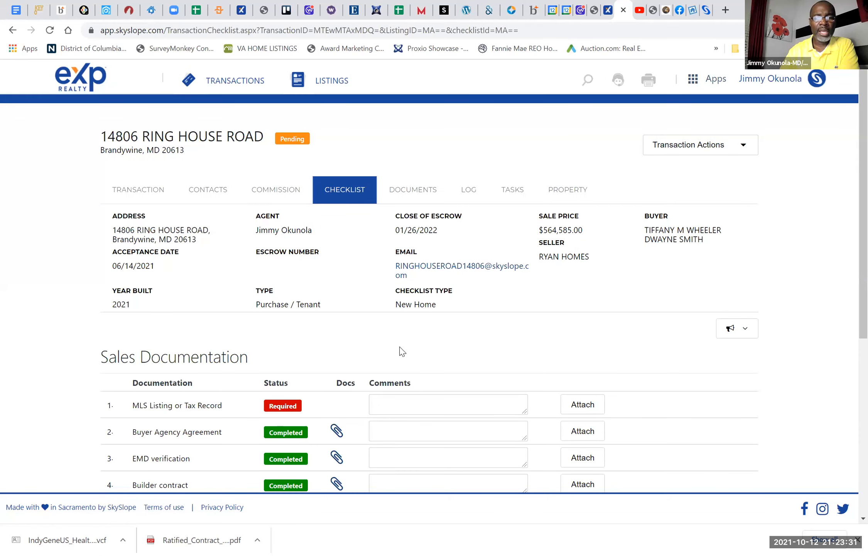
Step: Review the statuses of the Brandywine New Home checklist's Sales Documentation and Closing Documents
scroll(401, 352, down, 1)
scroll(403, 351, down, 1)
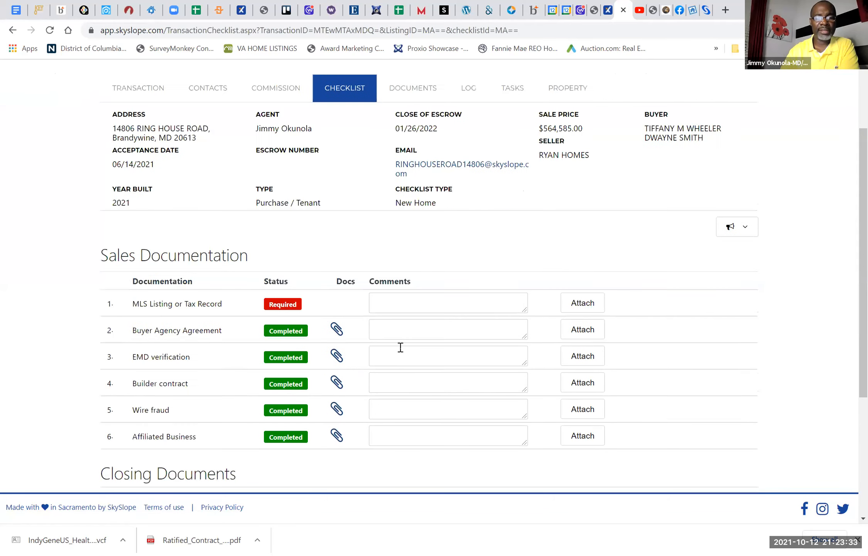
scroll(401, 349, down, 4)
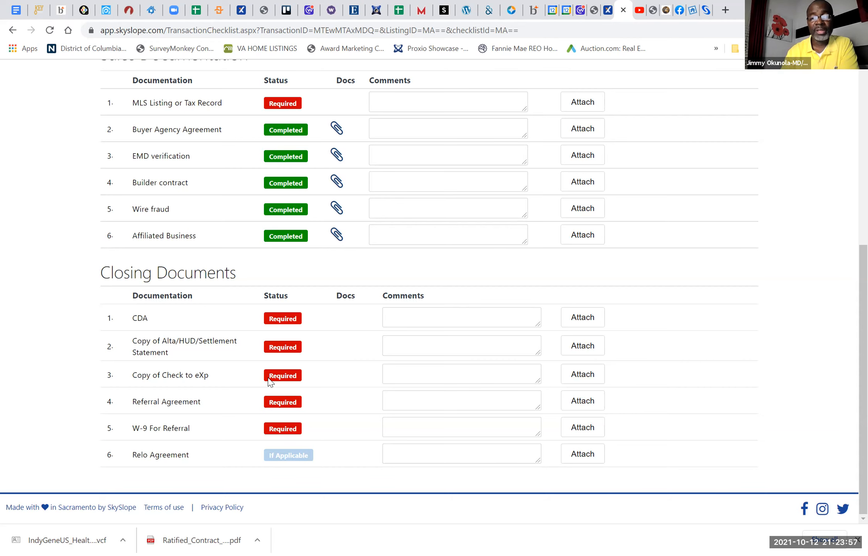
scroll(269, 382, up, 3)
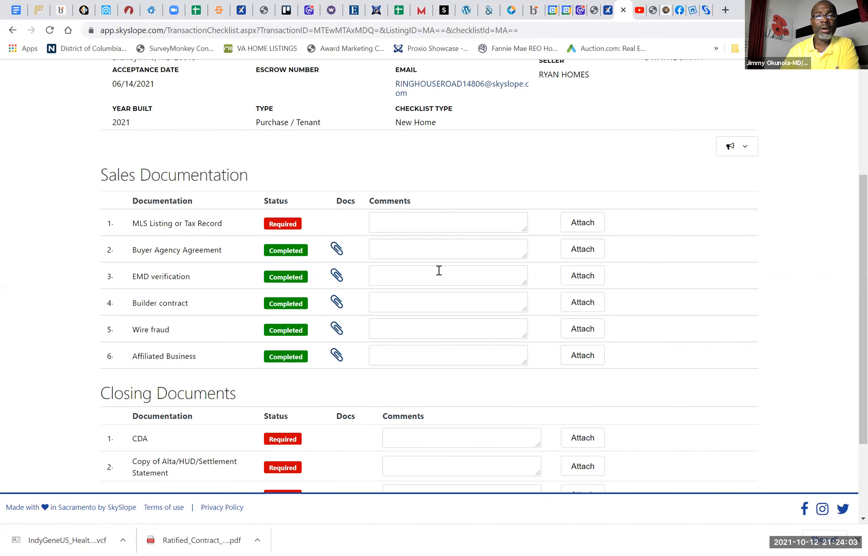
scroll(439, 270, up, 5)
scroll(439, 274, down, 3)
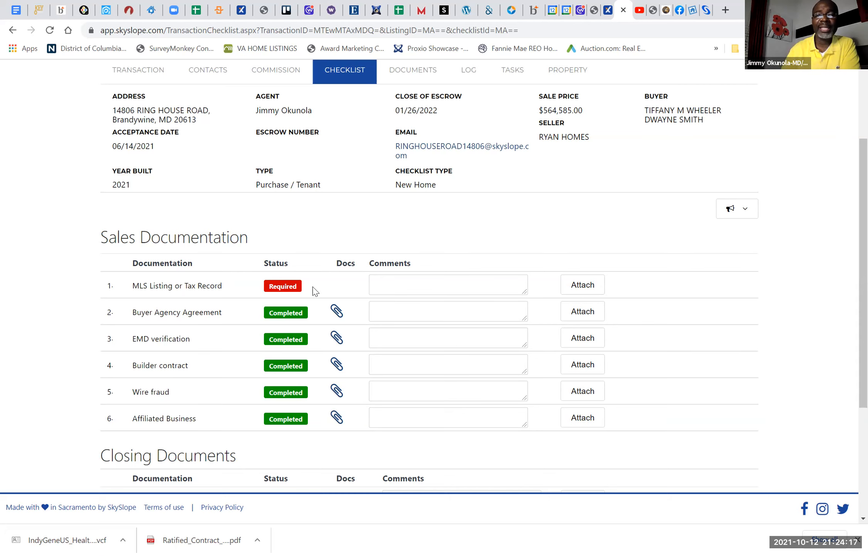
scroll(423, 297, up, 3)
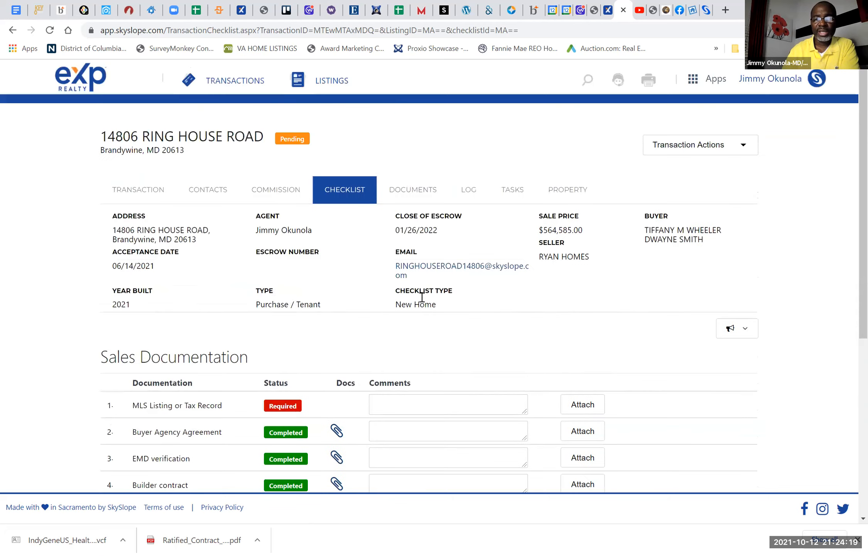
Step: Return to the list of transactions and open the checklist of the pending Fort Washington transaction that closes on 10/28/2021
click(240, 83)
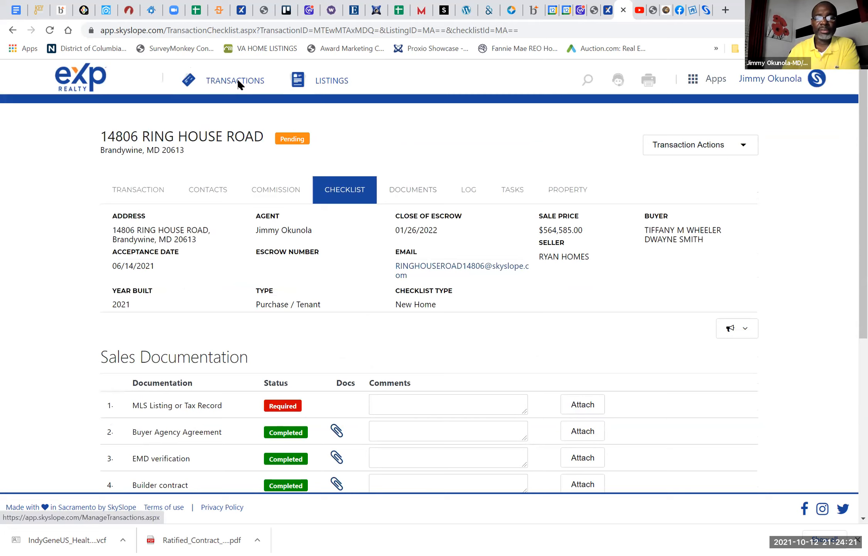
scroll(267, 269, down, 3)
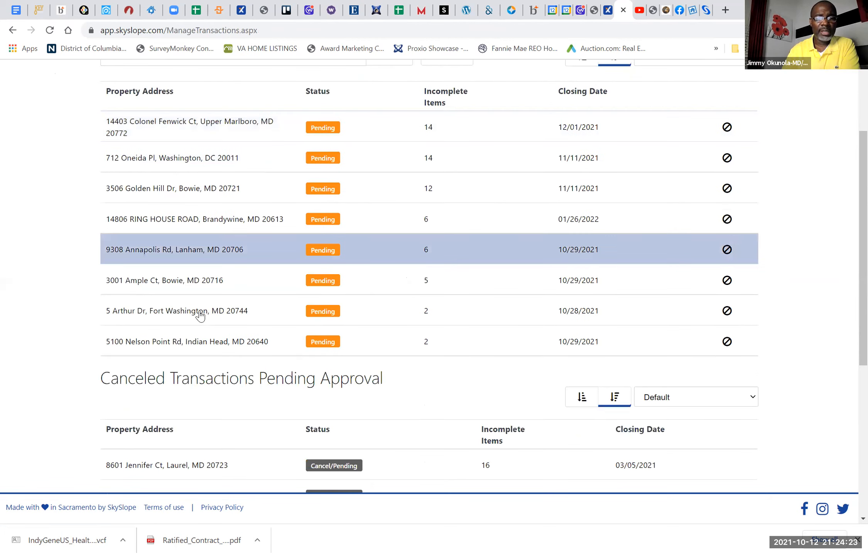
click(172, 313)
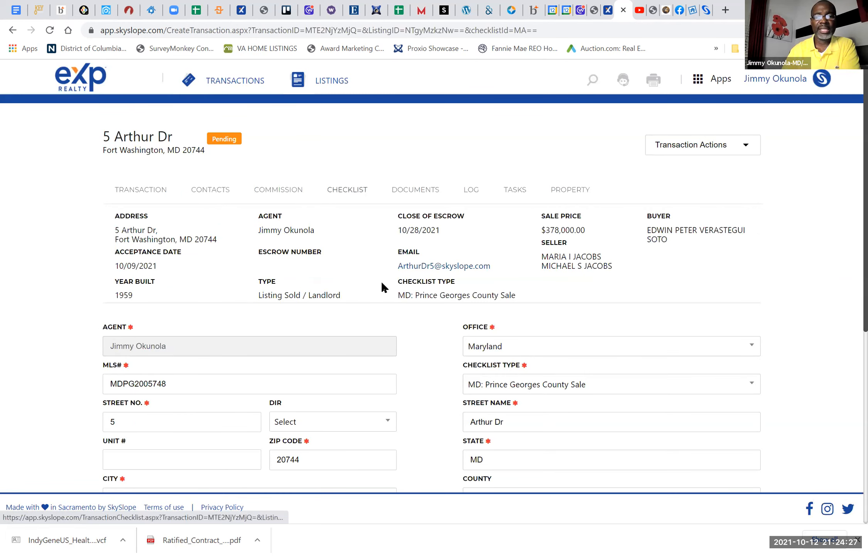
click(347, 190)
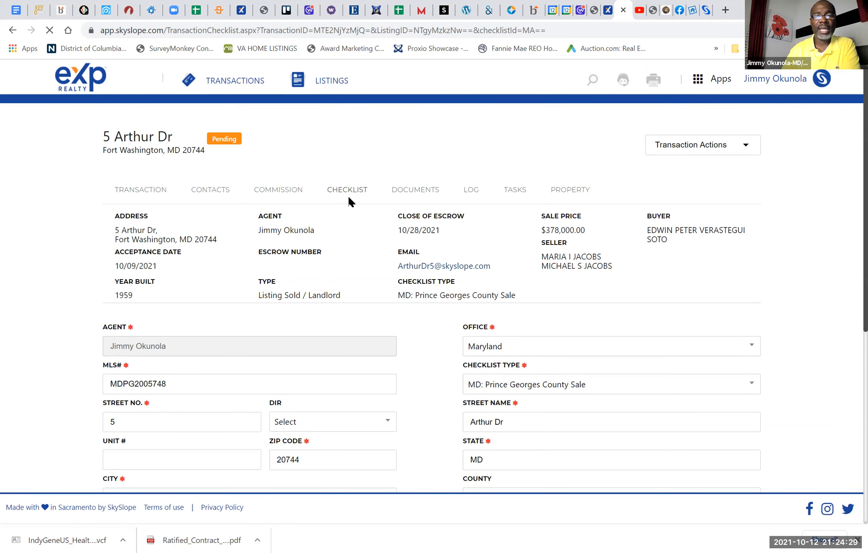
scroll(422, 349, down, 2)
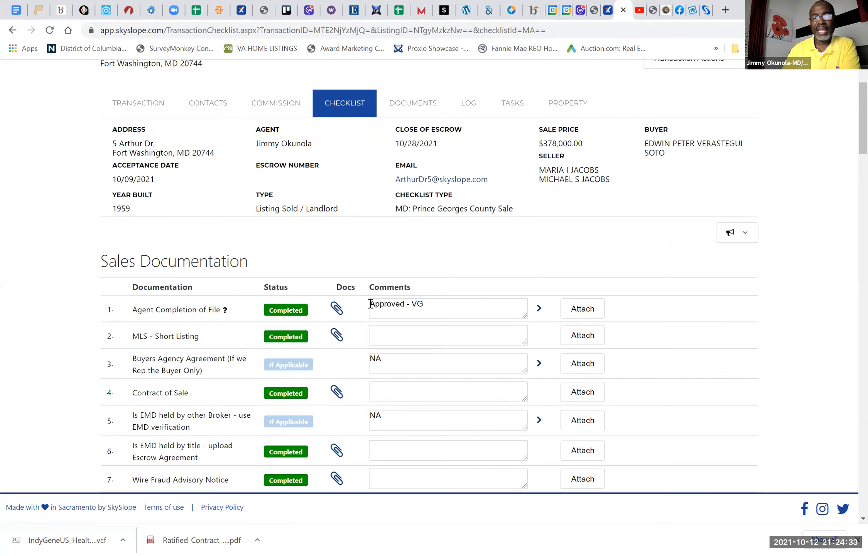
triple_click(449, 298)
key(BackSpace)
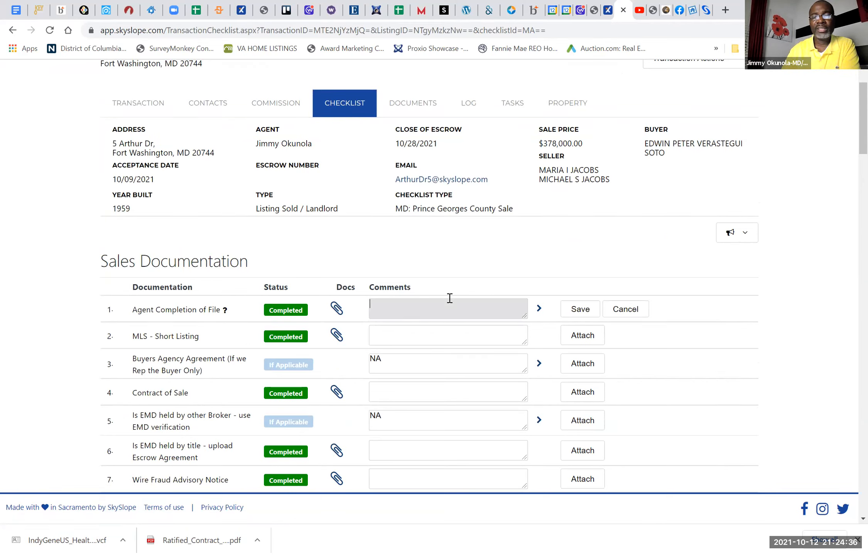
click(478, 259)
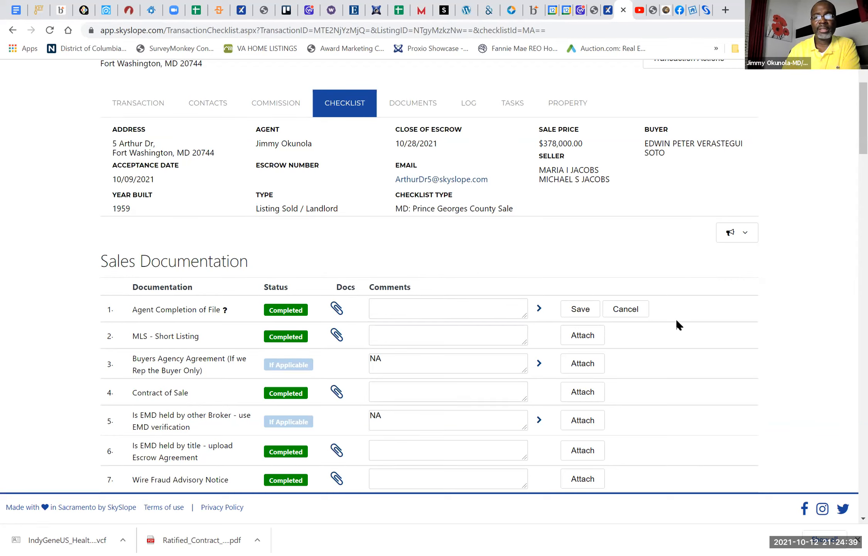
click(625, 309)
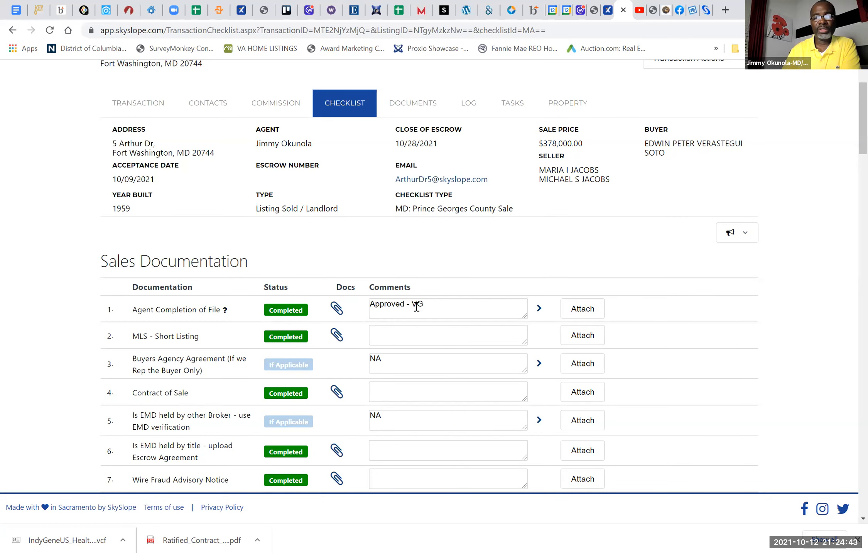
Step: Review the Fort Washington checklist's item statuses from Sales Documentation down to Closing Documents
scroll(293, 475, down, 10)
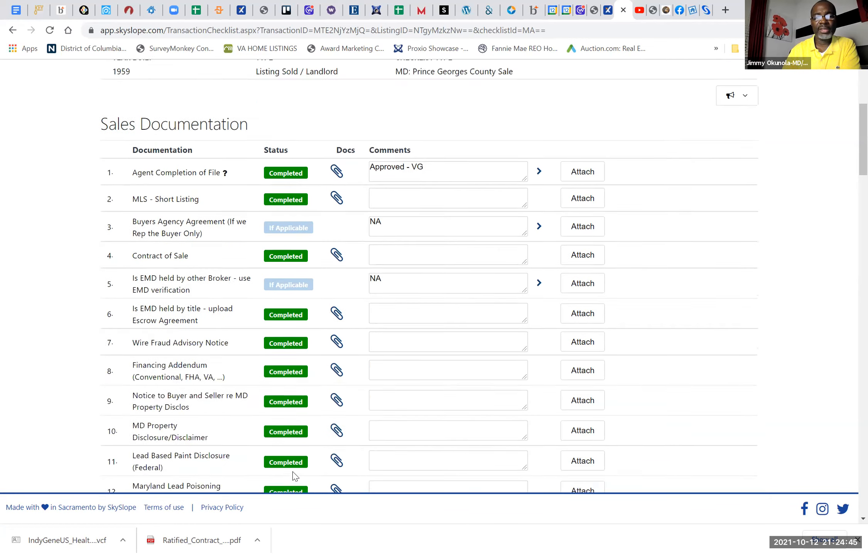
scroll(293, 475, down, 20)
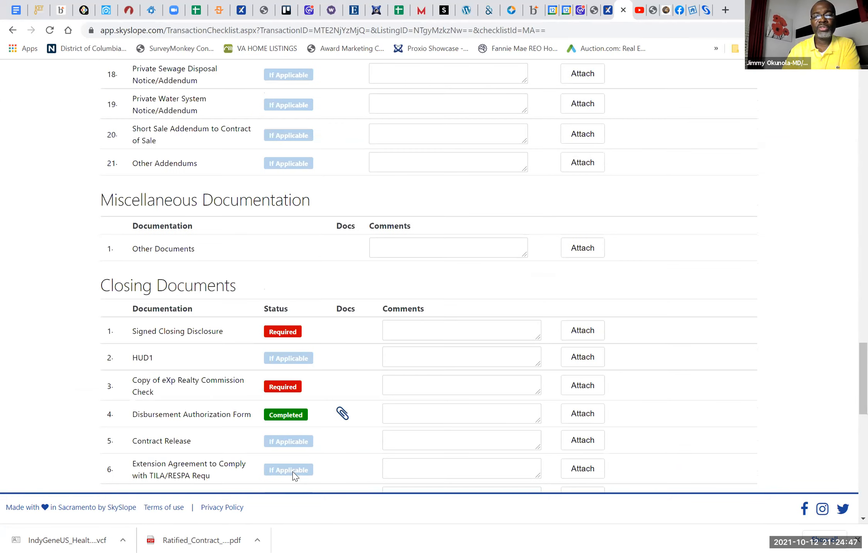
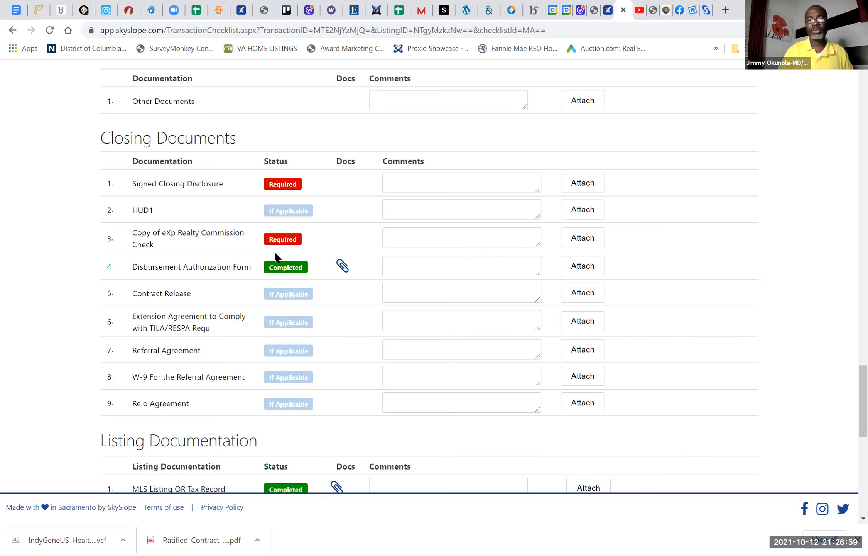
Step: Review the Fort Washington checklist from its Closing Documents back through the disclosure and sales items to the transaction summary
scroll(276, 257, down, 1)
scroll(275, 256, down, 1)
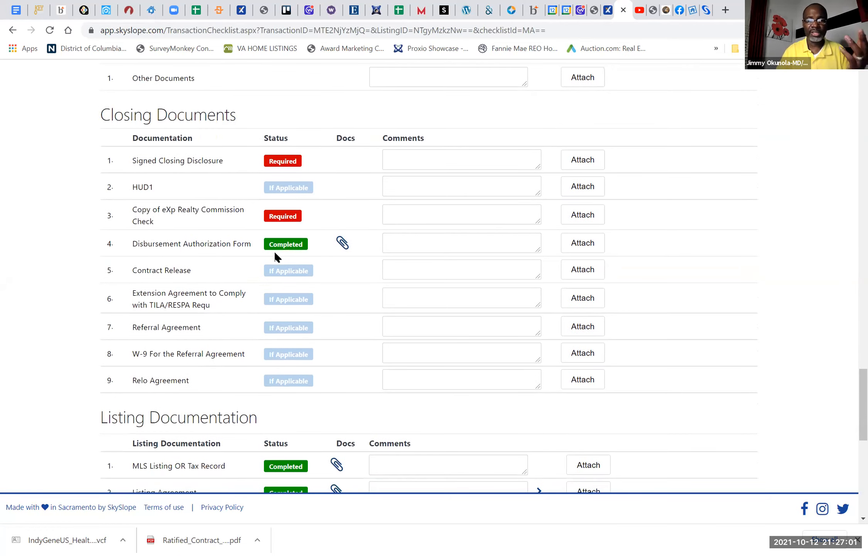
scroll(275, 254, up, 10)
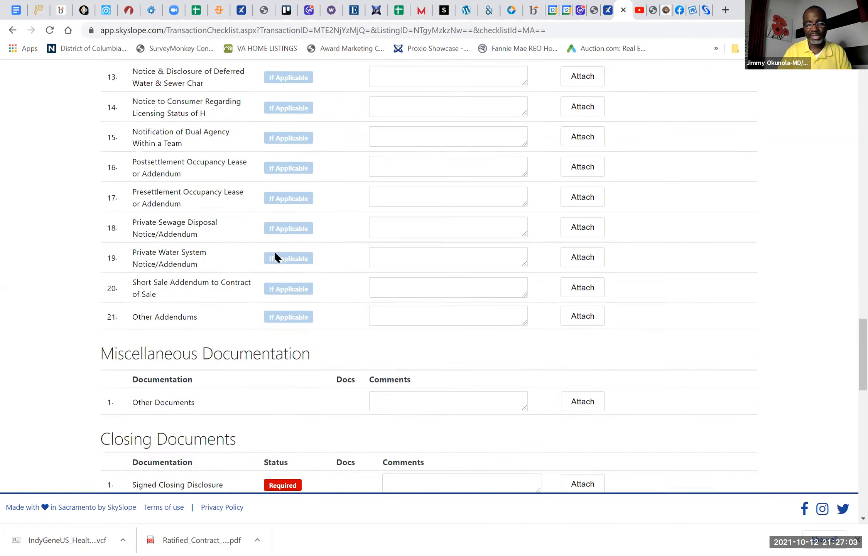
scroll(275, 252, up, 1)
scroll(275, 253, down, 1)
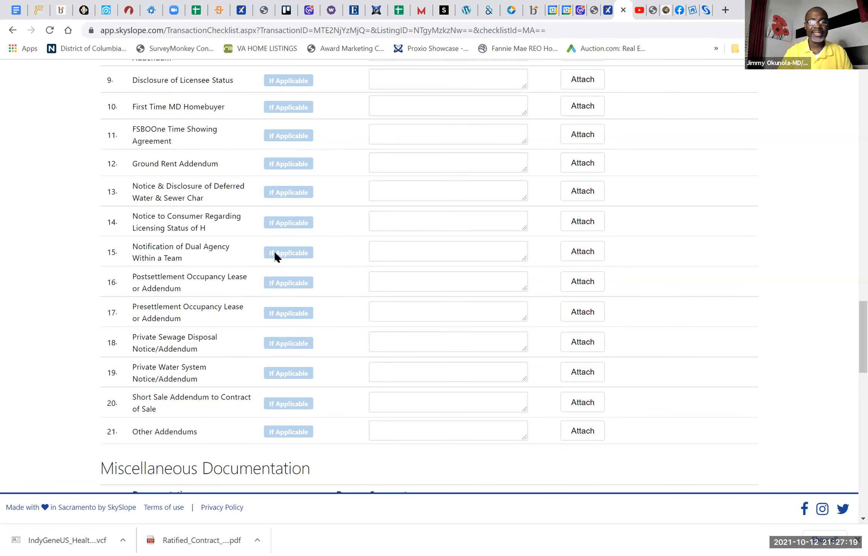
scroll(274, 253, up, 10)
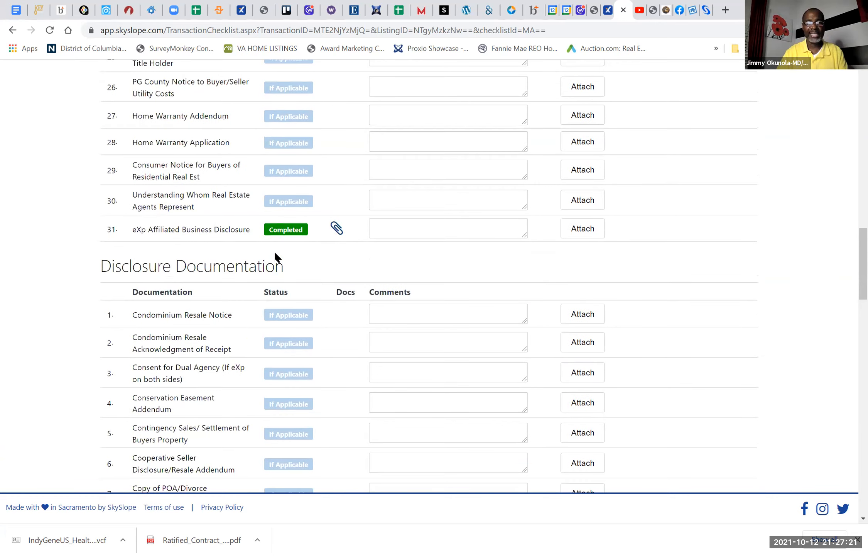
scroll(275, 253, up, 15)
scroll(275, 253, up, 3)
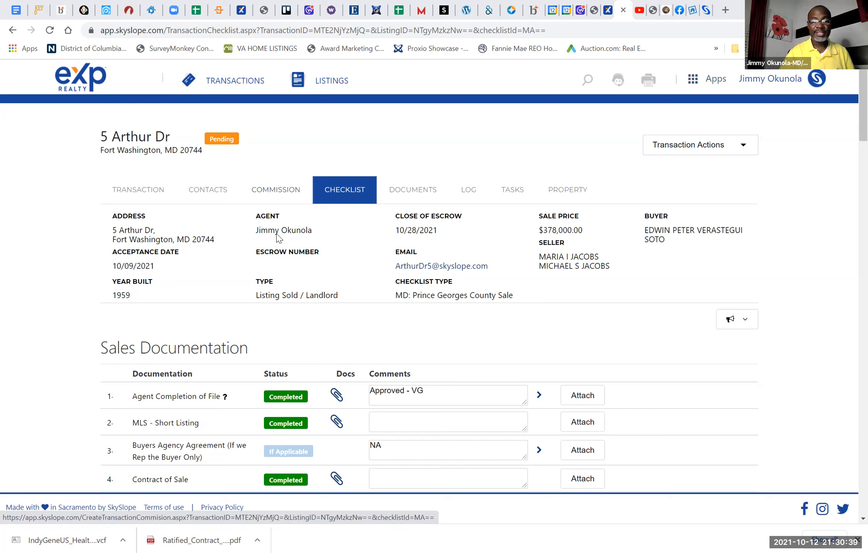
scroll(226, 83, down, 20)
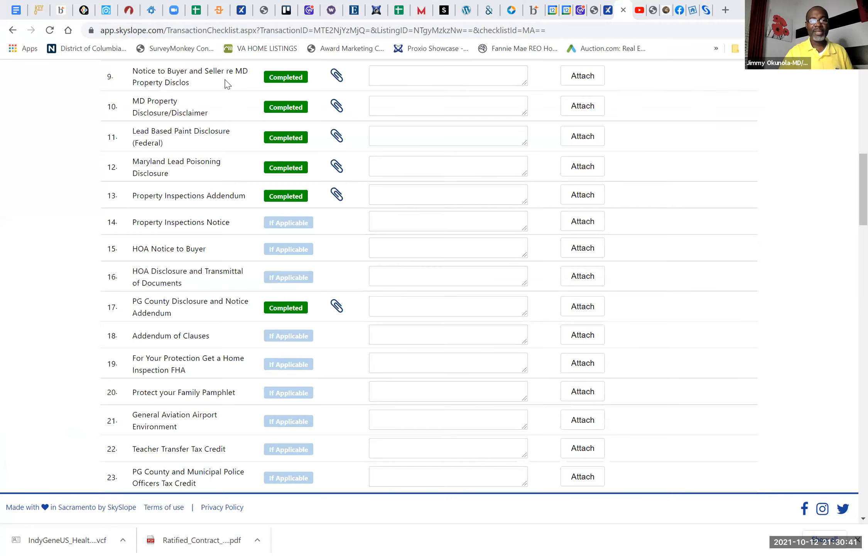
scroll(226, 84, up, 20)
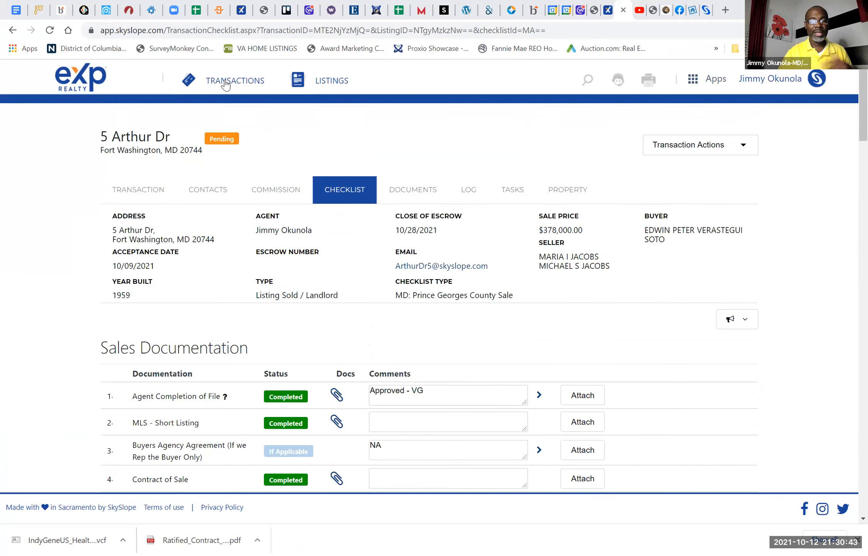
Step: Return to the list of transactions and look over the canceled and closed transaction sections
click(225, 84)
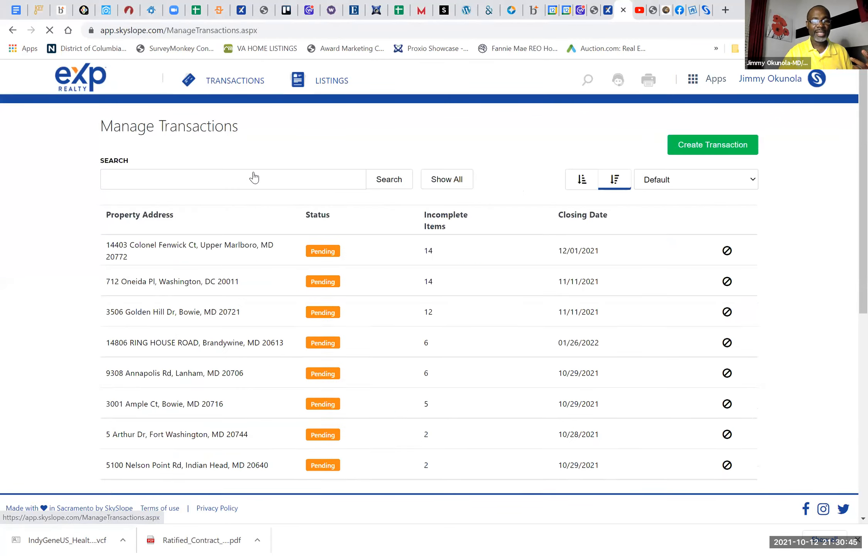
scroll(77, 72, down, 10)
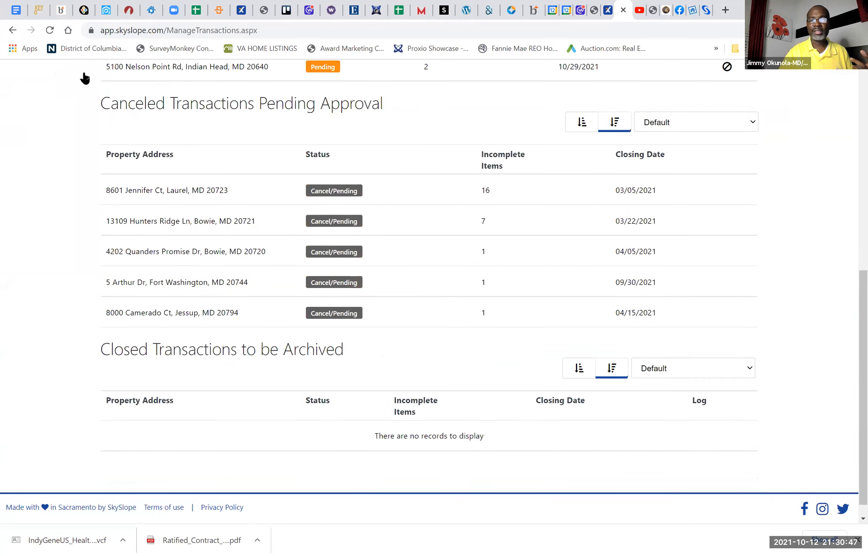
scroll(85, 78, up, 10)
Step: Open the archive of closed transactions from the home dashboard and go to its last page
click(86, 77)
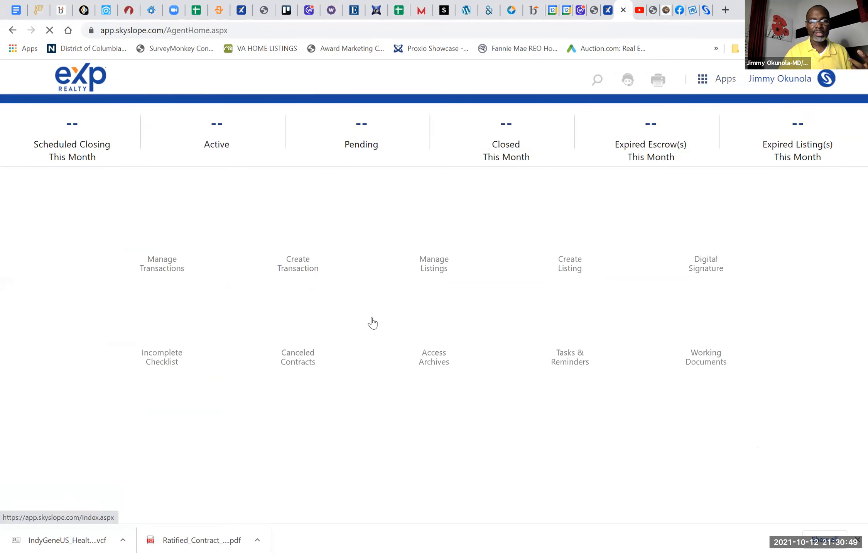
click(438, 336)
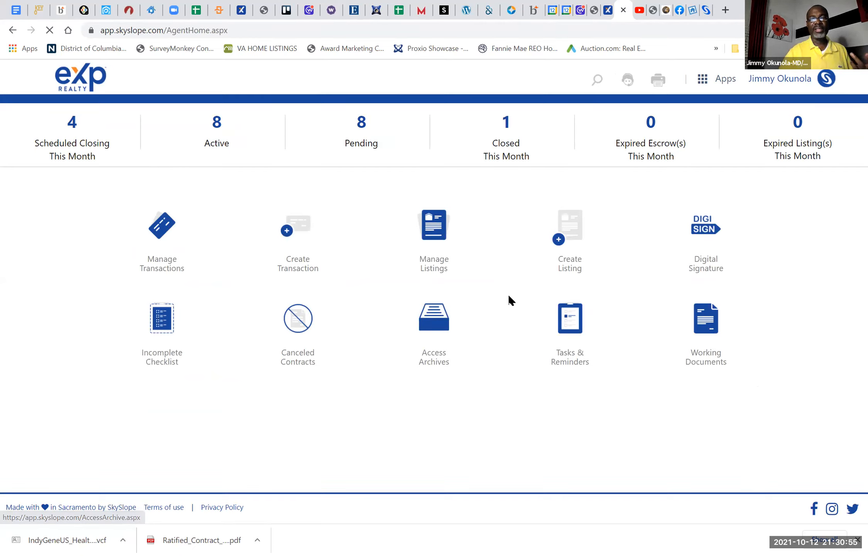
click(435, 337)
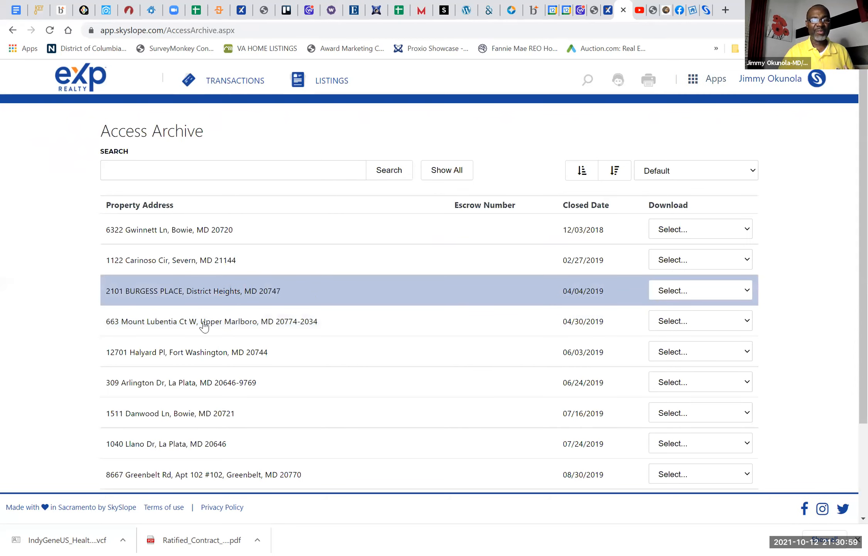
scroll(204, 326, down, 3)
click(475, 423)
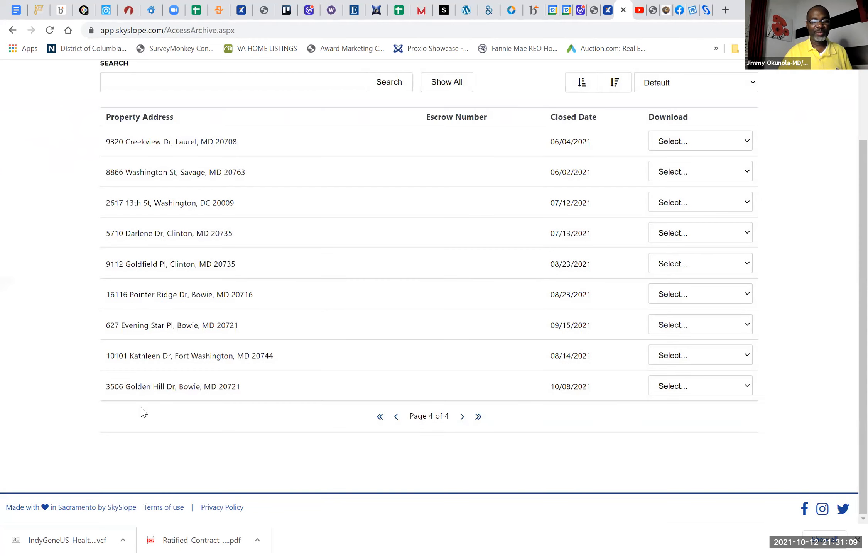
Step: Open the checklist of the archived Bowie transaction closed on 10/08/2021 and examine its Closing Documents
click(150, 387)
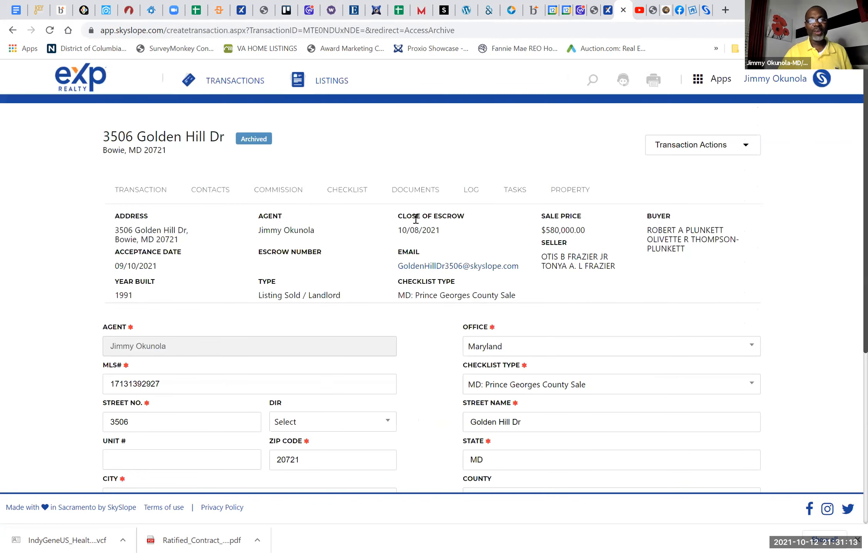
click(345, 191)
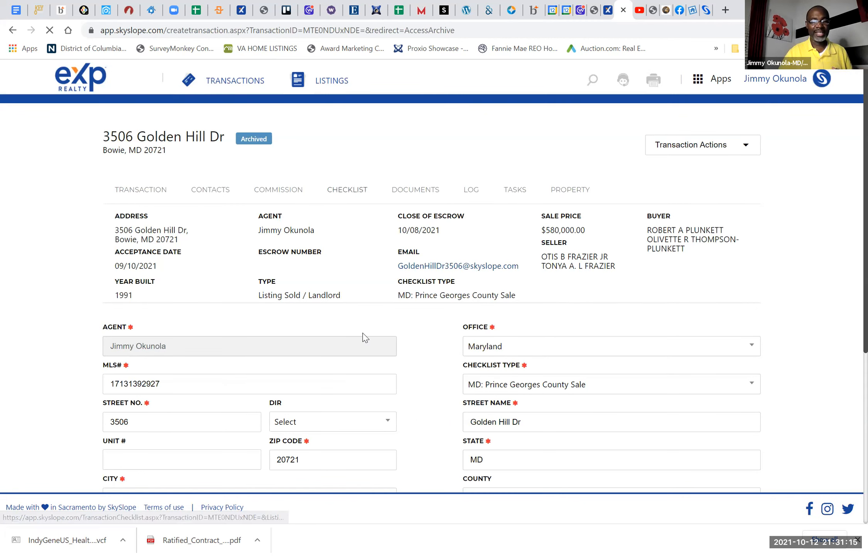
scroll(364, 336, down, 20)
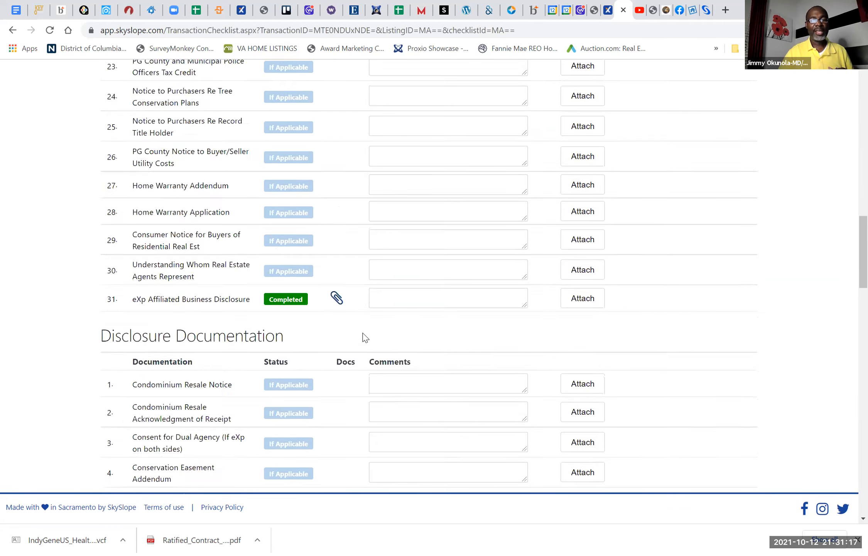
scroll(365, 336, down, 15)
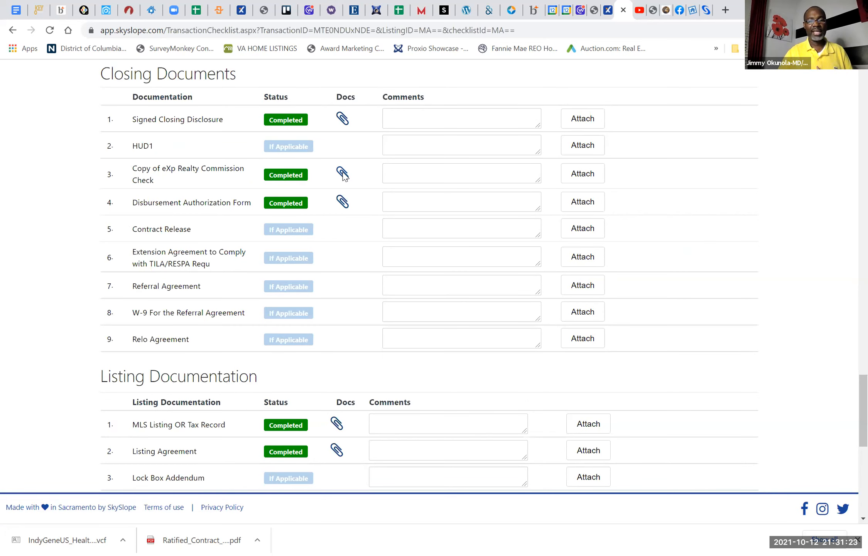
Step: View the attached copy of the eXp Realty commission check, read it through and close it
click(342, 173)
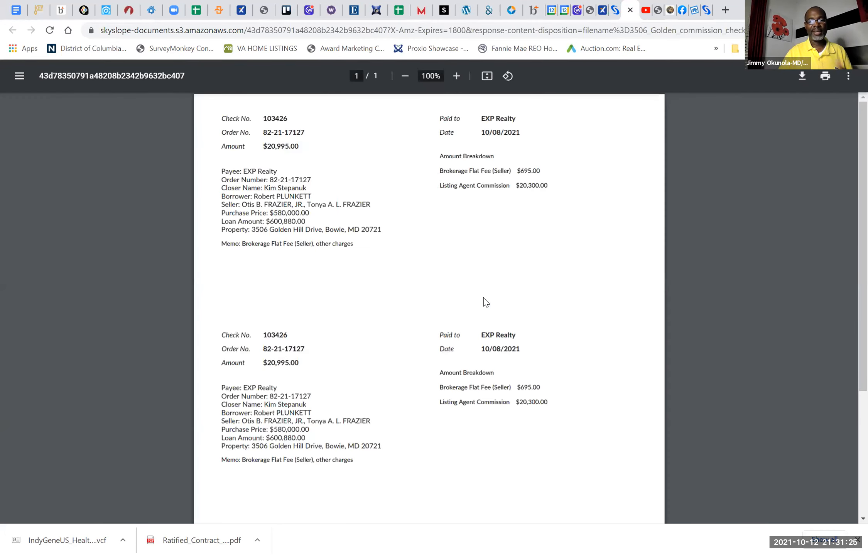
scroll(486, 302, down, 5)
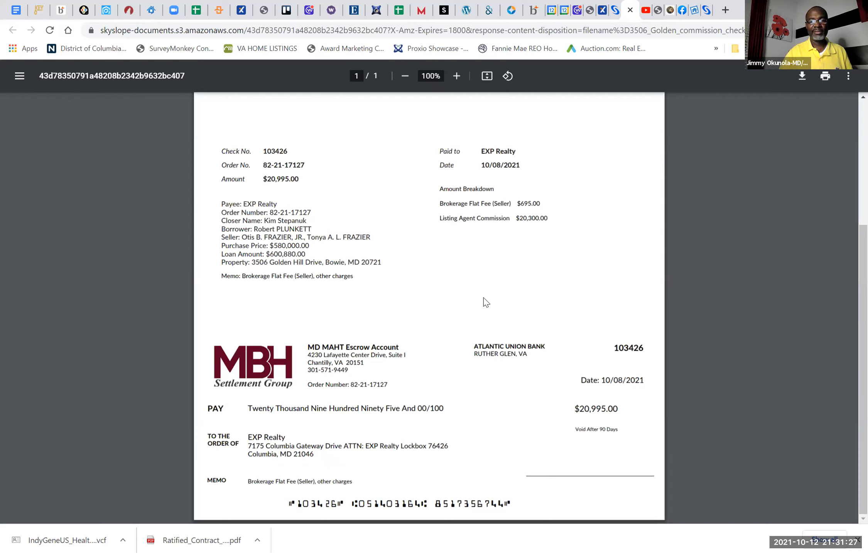
scroll(486, 302, up, 5)
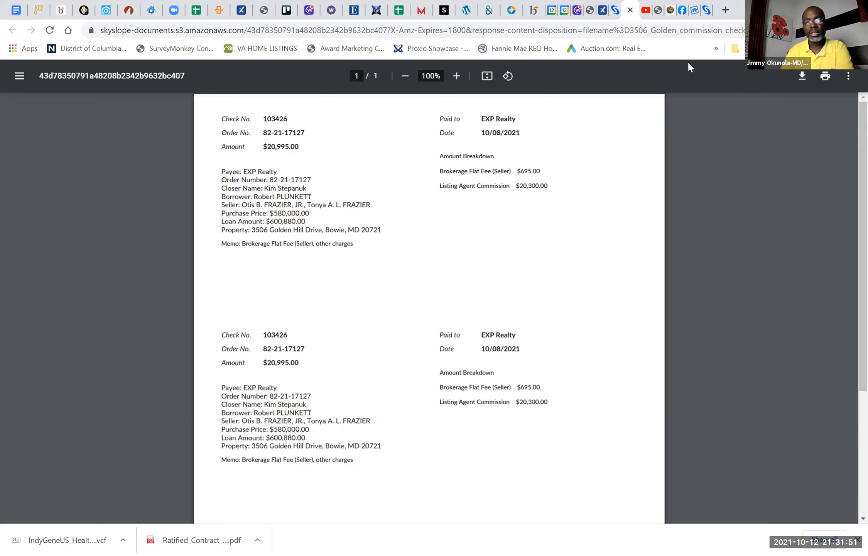
click(630, 10)
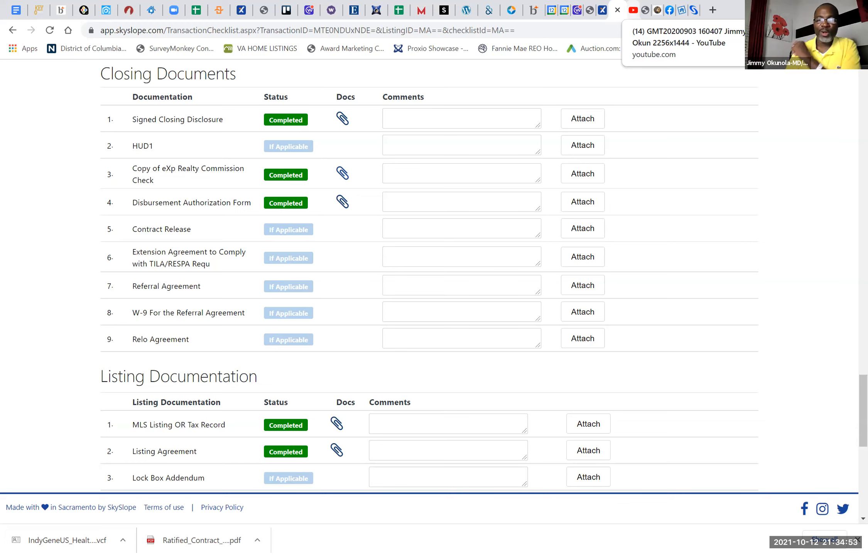
Step: Return to the list of transactions and open the checklist of the pending Bowie transaction that closes on 11/11/2021
scroll(513, 259, up, 20)
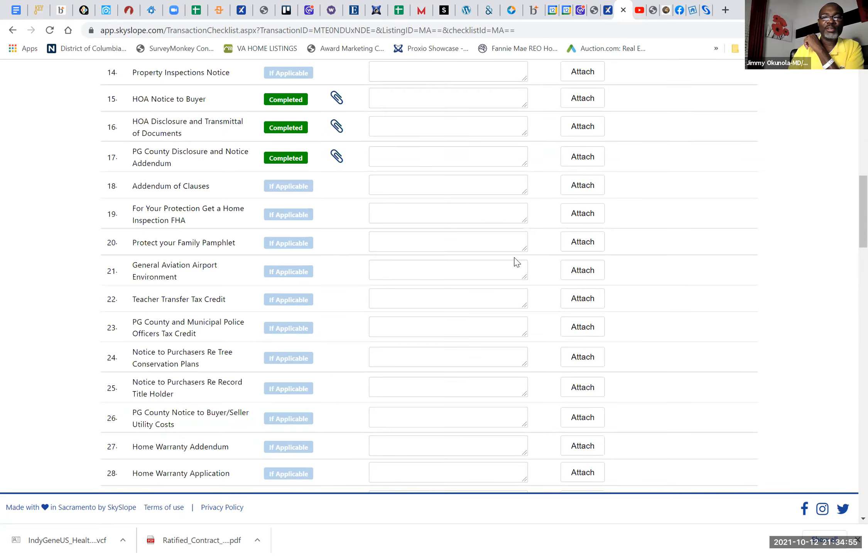
click(224, 83)
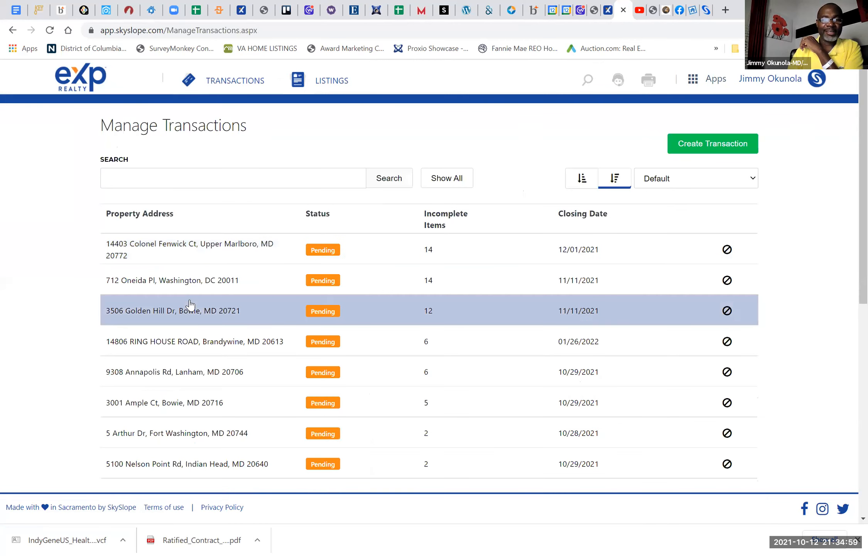
scroll(301, 213, down, 2)
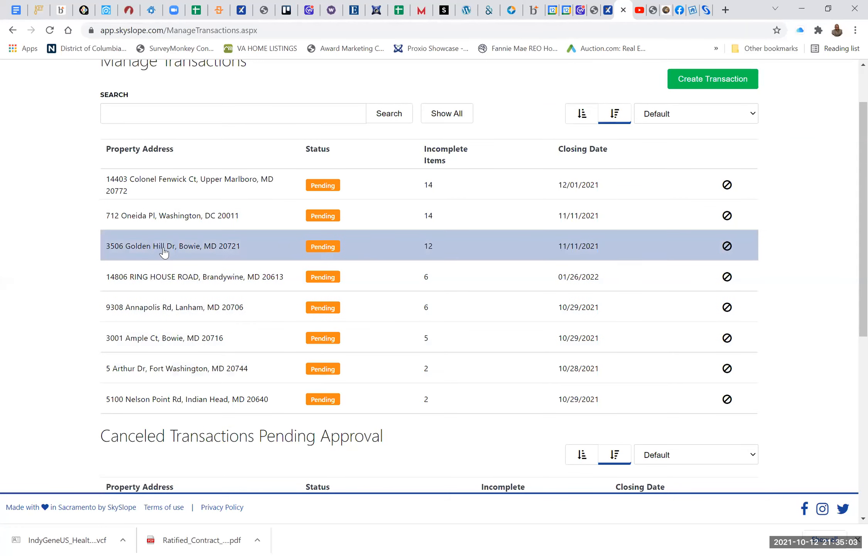
click(230, 246)
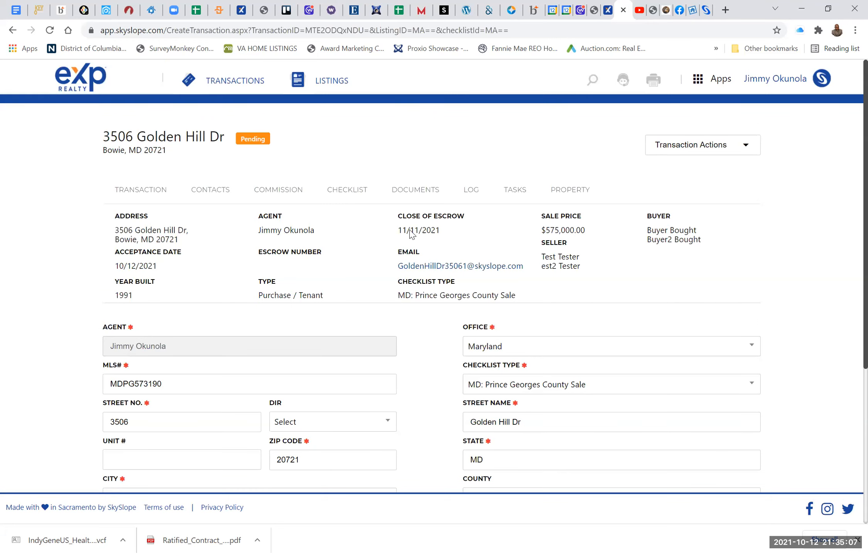
click(349, 192)
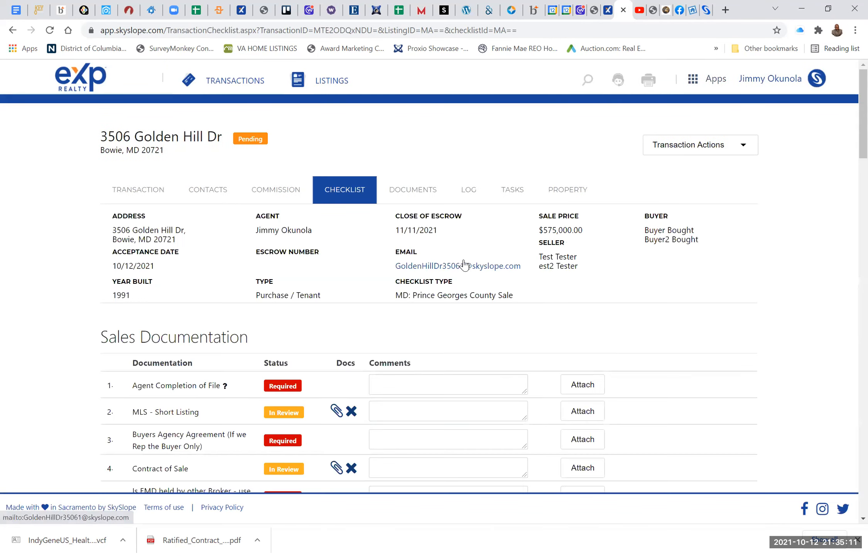
Step: Cancel the Bowie transaction with the cancellation reason "TRAINING" and return to the list of transactions
click(677, 146)
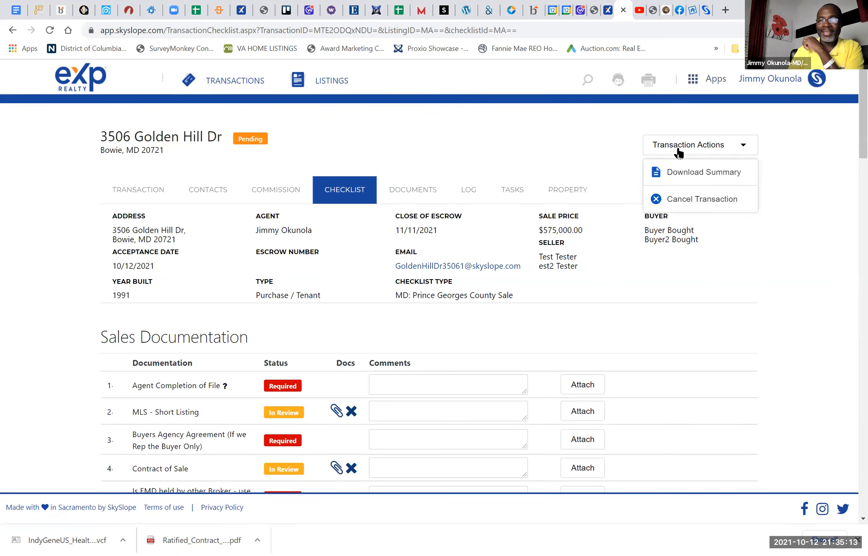
click(685, 199)
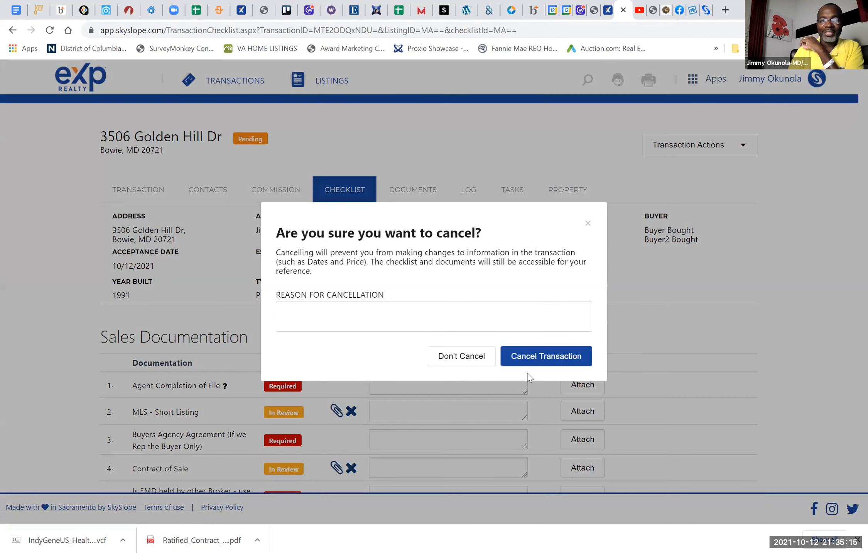
click(394, 305)
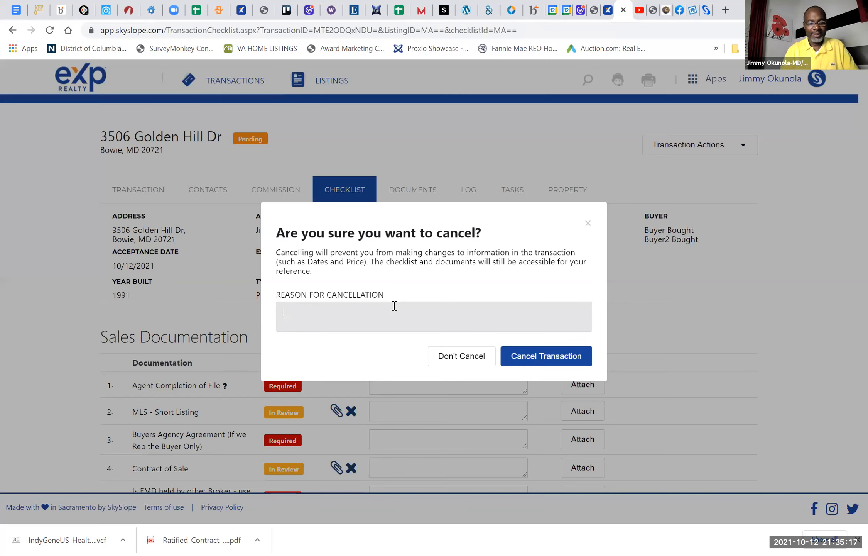
text(TRA)
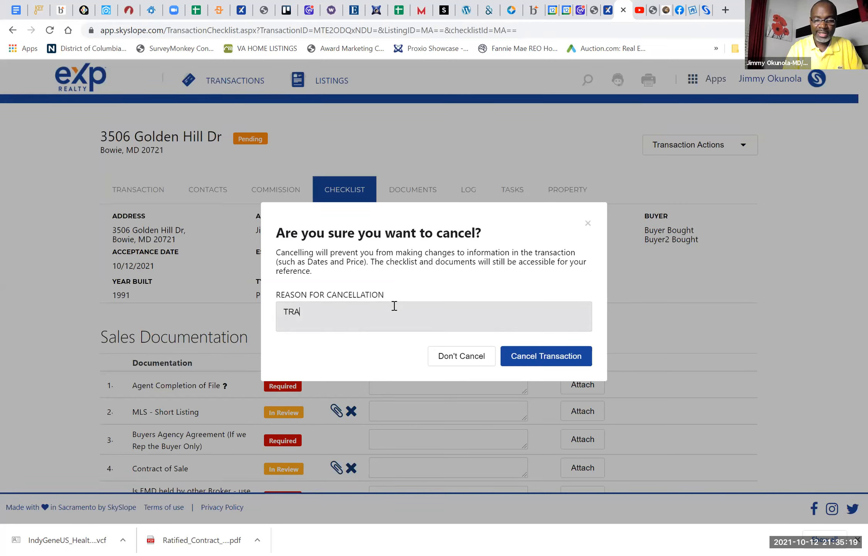
text(INING)
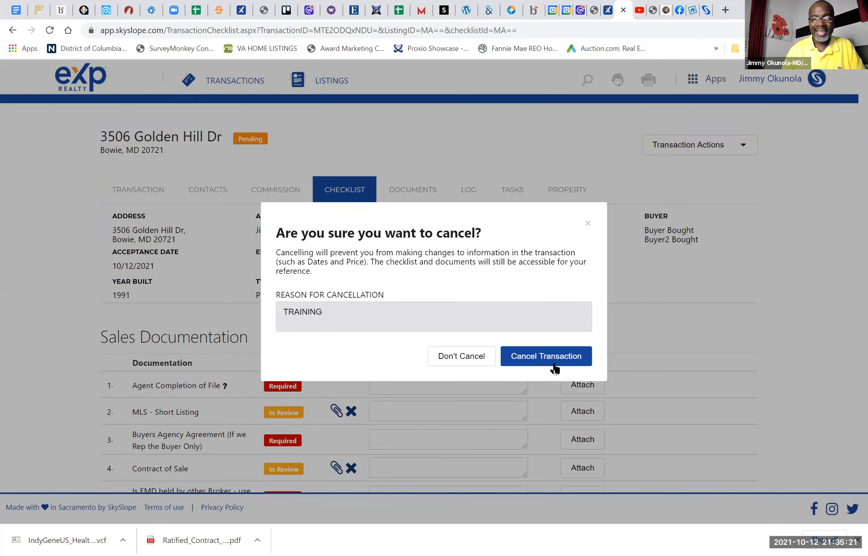
click(555, 363)
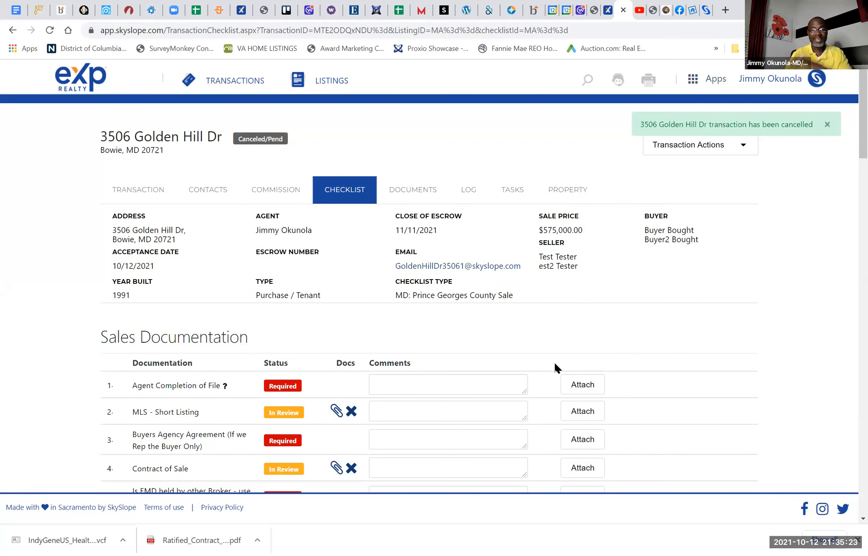
click(228, 85)
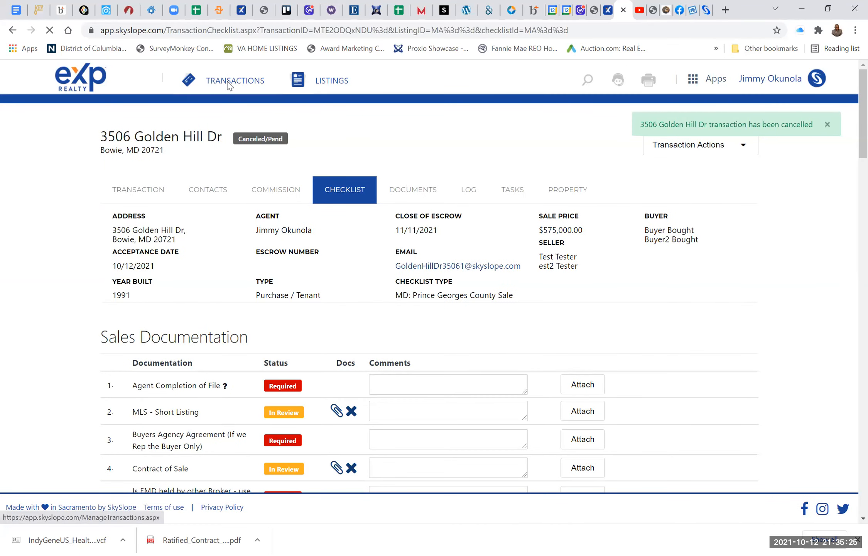